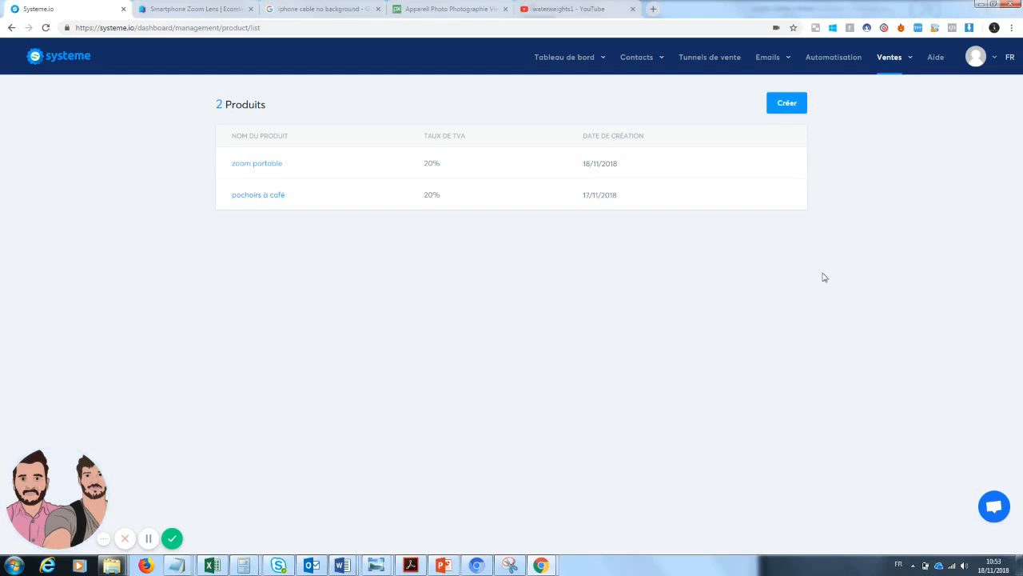
- Create a new product named 'Zoom téléphone' with 20.0 VAT and save it
{"action": "mouse_move", "coordinate": [901, 66]}
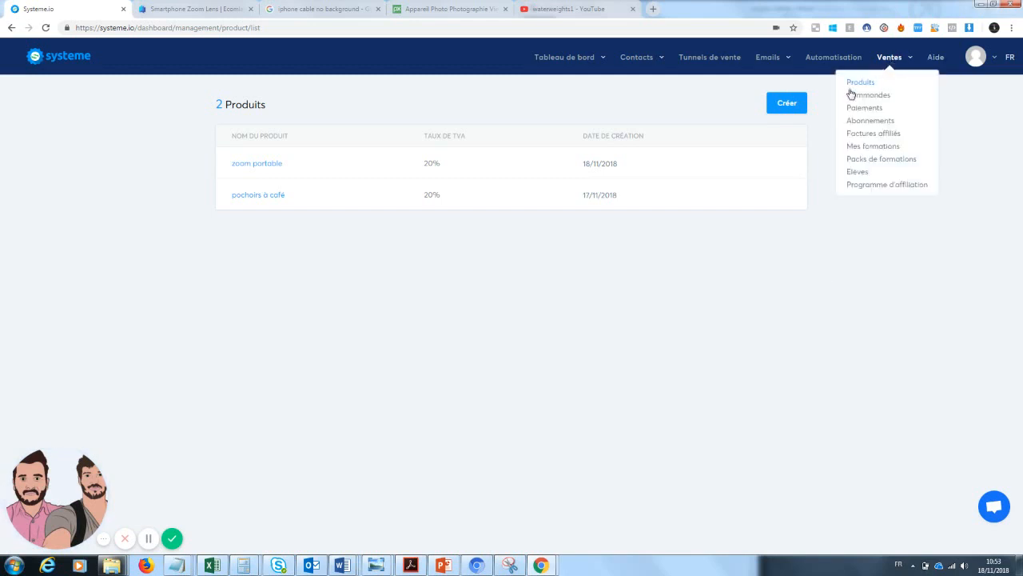
{"action": "left_click", "coordinate": [860, 83]}
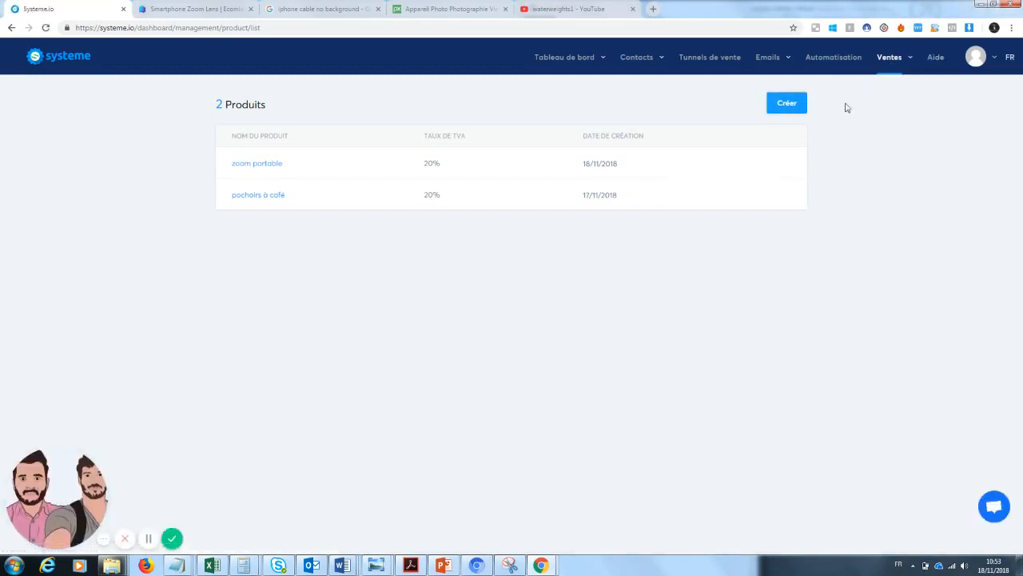
{"action": "left_click", "coordinate": [787, 105]}
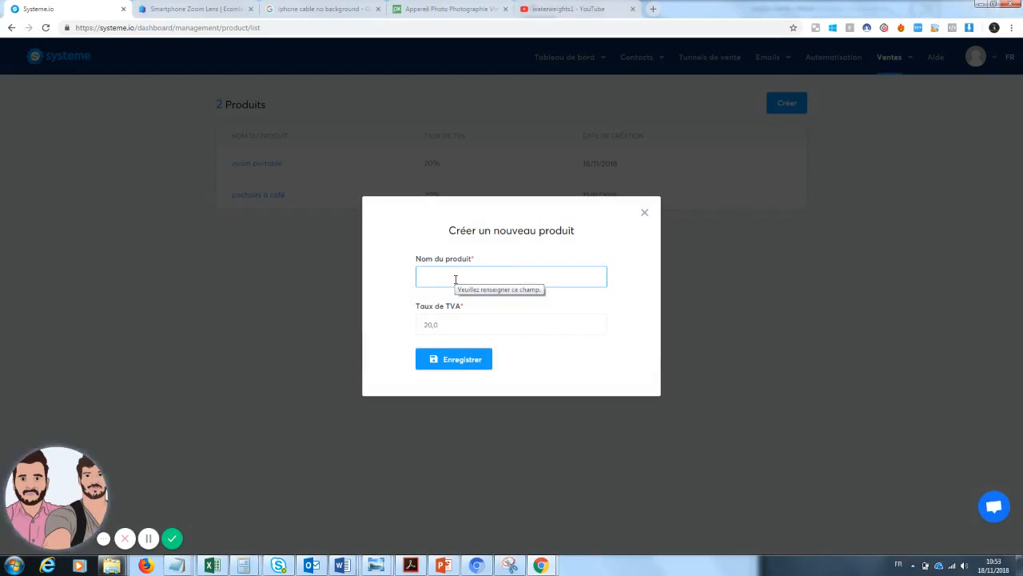
{"action": "type", "text": "zoom"}
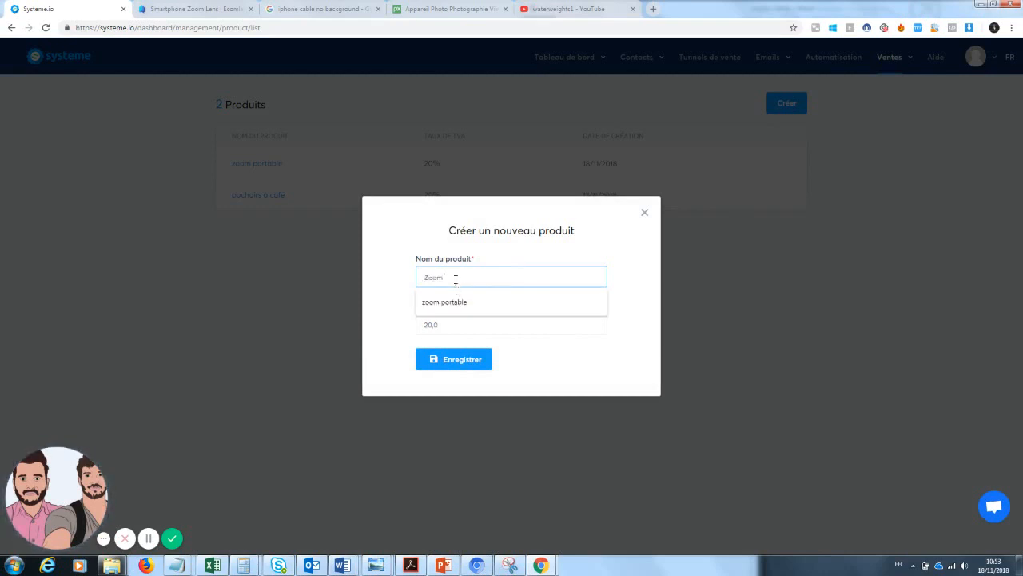
{"action": "type", "text": " téléphone"}
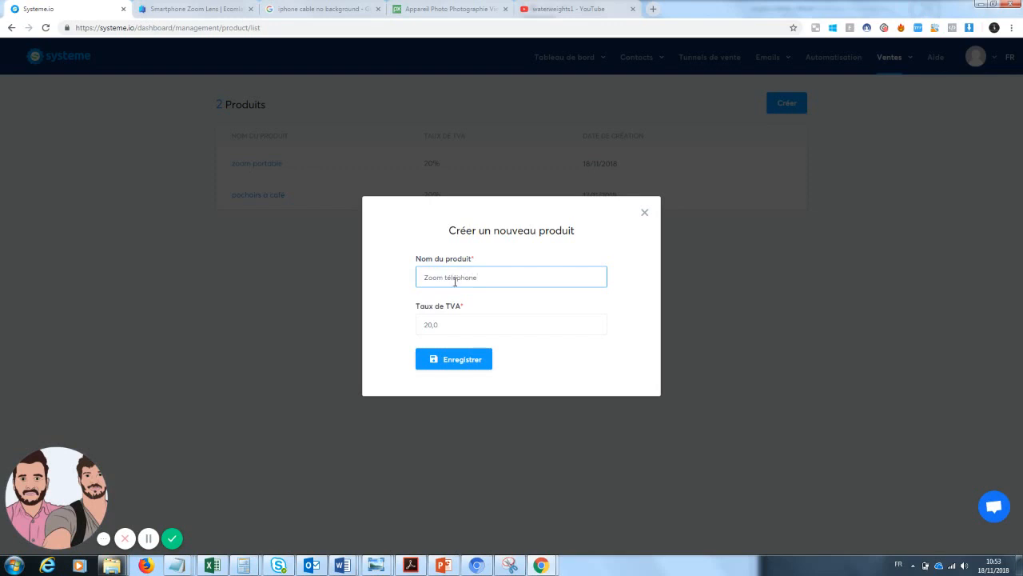
{"action": "left_click", "coordinate": [460, 356]}
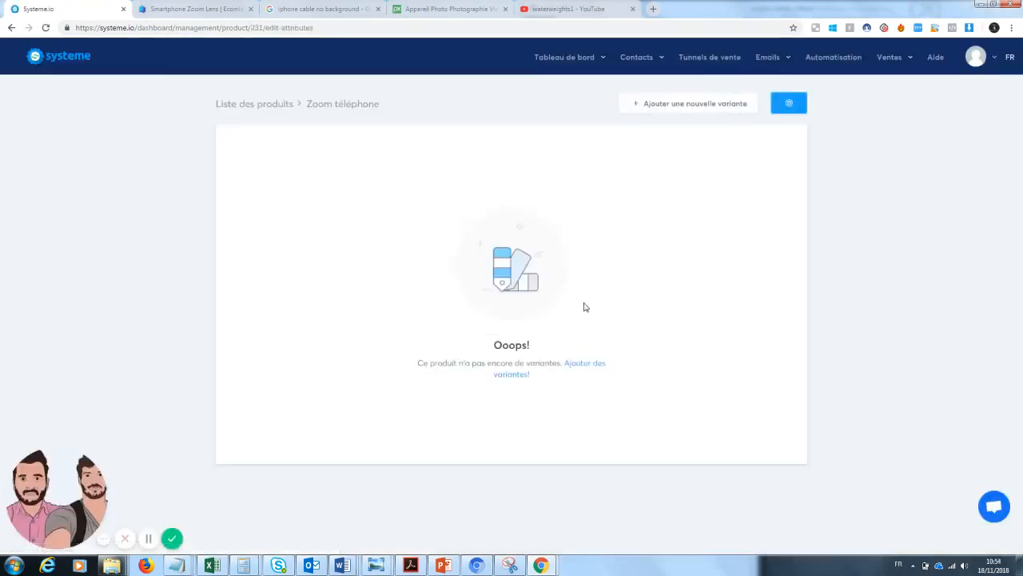
- Add two variants to Zoom téléphone, 'noir' and 'blanc', saving each
{"action": "left_click", "coordinate": [520, 377]}
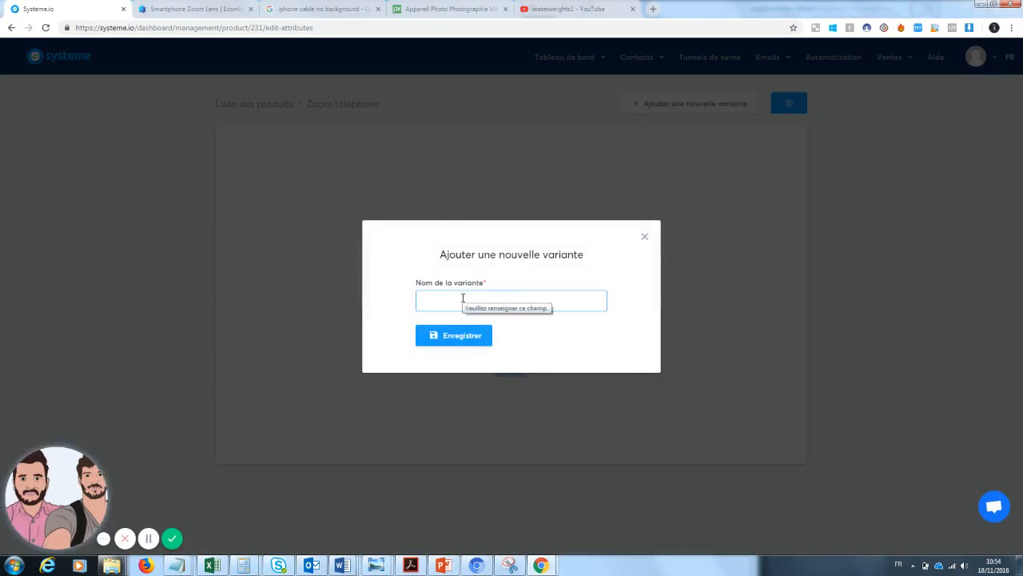
{"action": "type", "text": "noir"}
{"action": "left_click", "coordinate": [449, 325]}
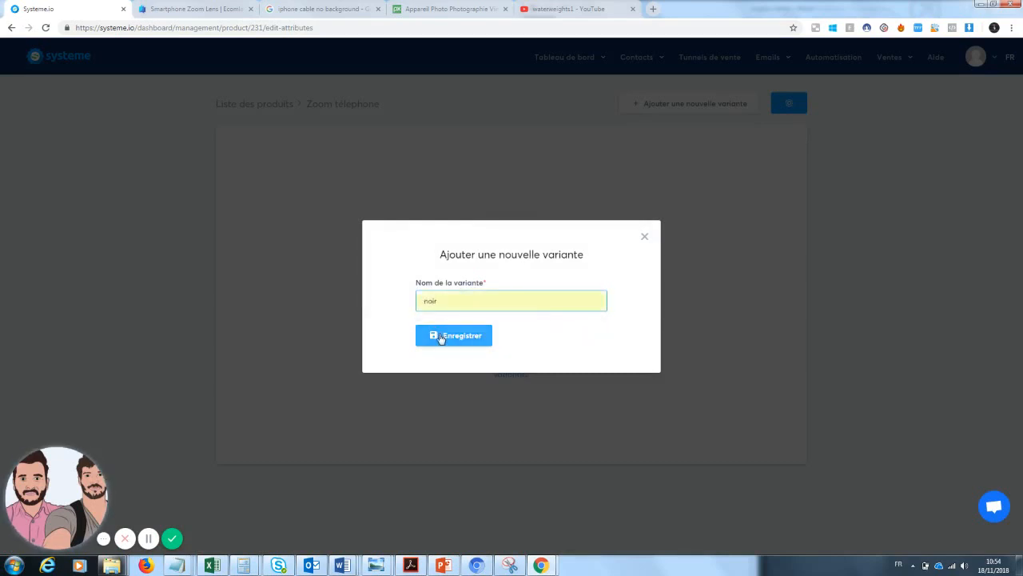
{"action": "left_click", "coordinate": [447, 340]}
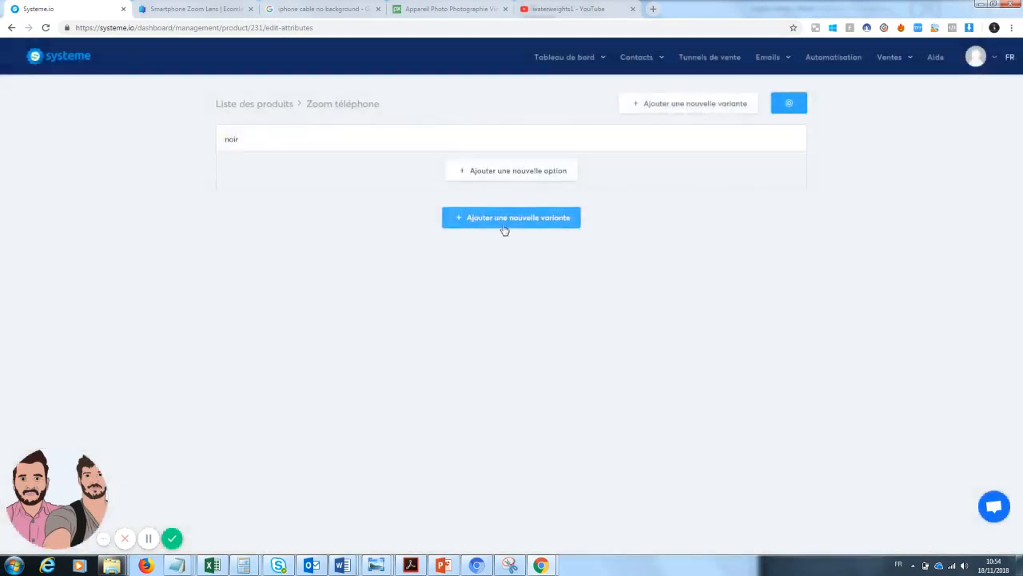
{"action": "left_click", "coordinate": [505, 226]}
{"action": "left_click", "coordinate": [471, 301]}
{"action": "type", "text": "blanc"}
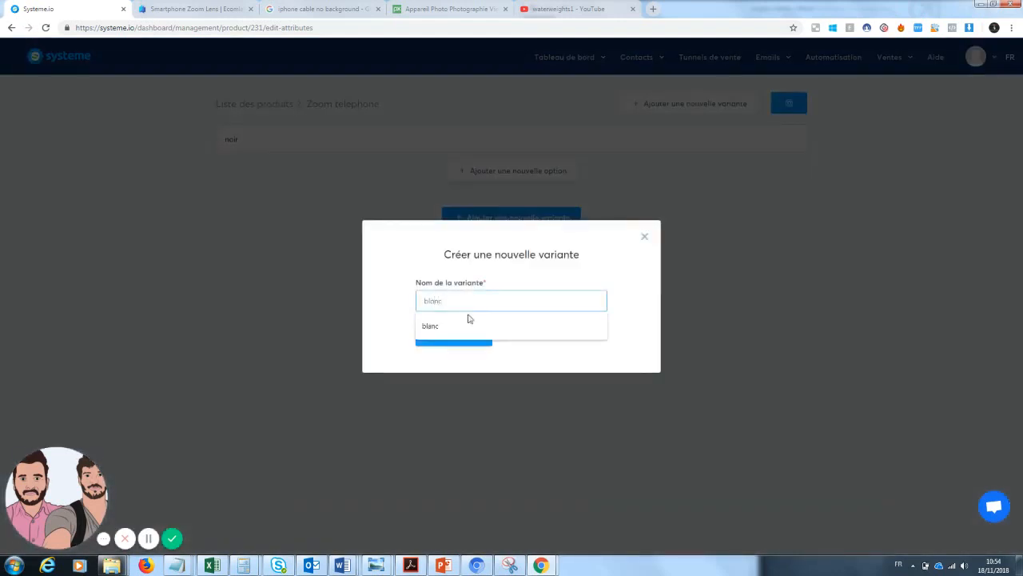
{"action": "left_click", "coordinate": [470, 326]}
{"action": "left_click", "coordinate": [464, 335]}
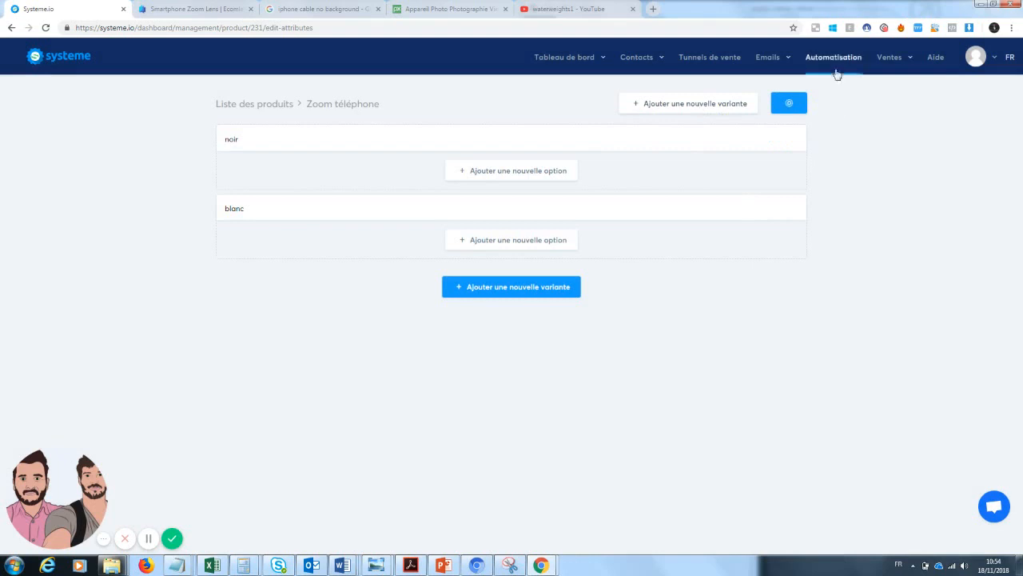
- Delete the 'zoom portable' and 'pochoirs à café' products from the product list
{"action": "mouse_move", "coordinate": [920, 74]}
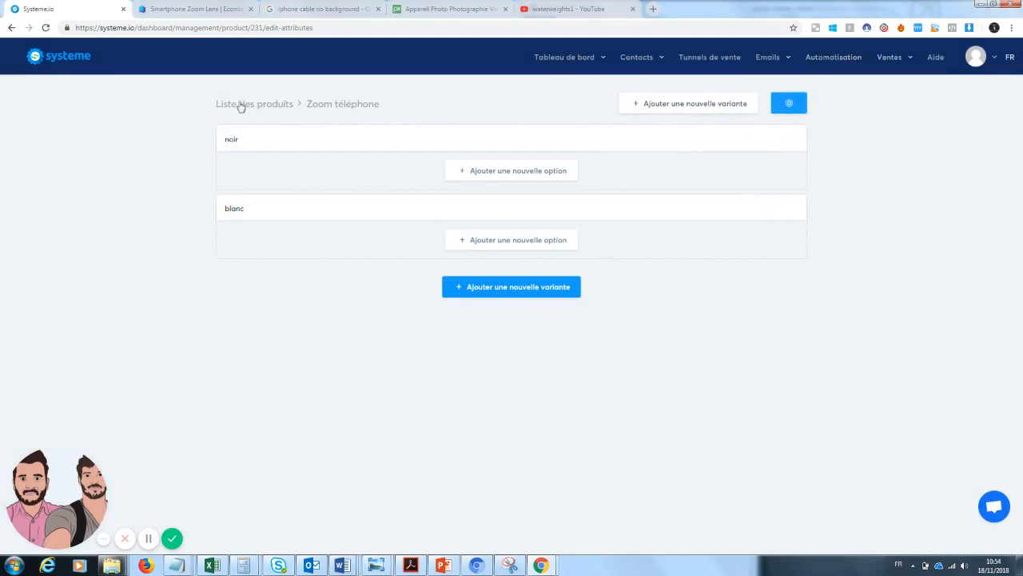
{"action": "left_click", "coordinate": [240, 107]}
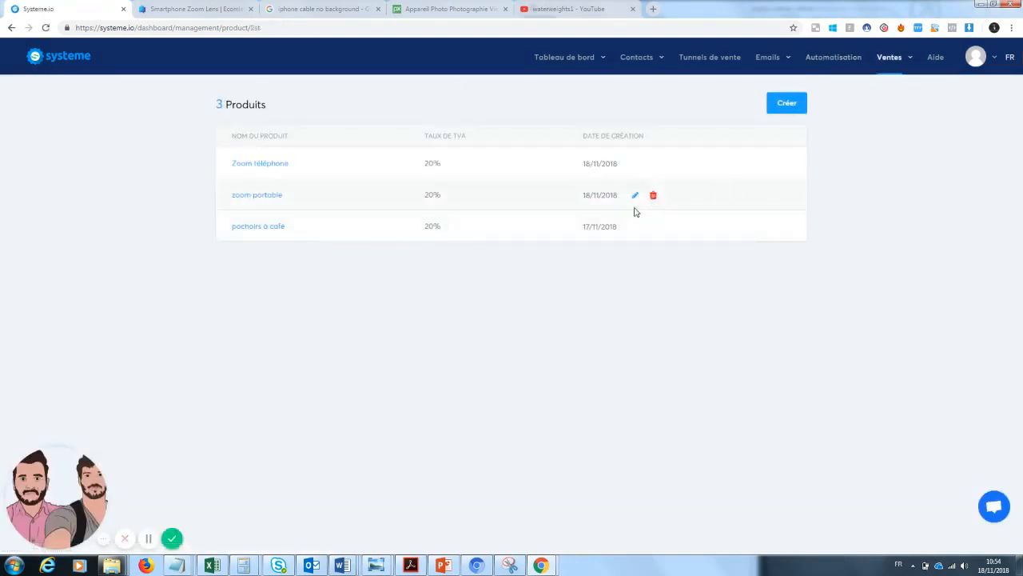
{"action": "left_click", "coordinate": [652, 197]}
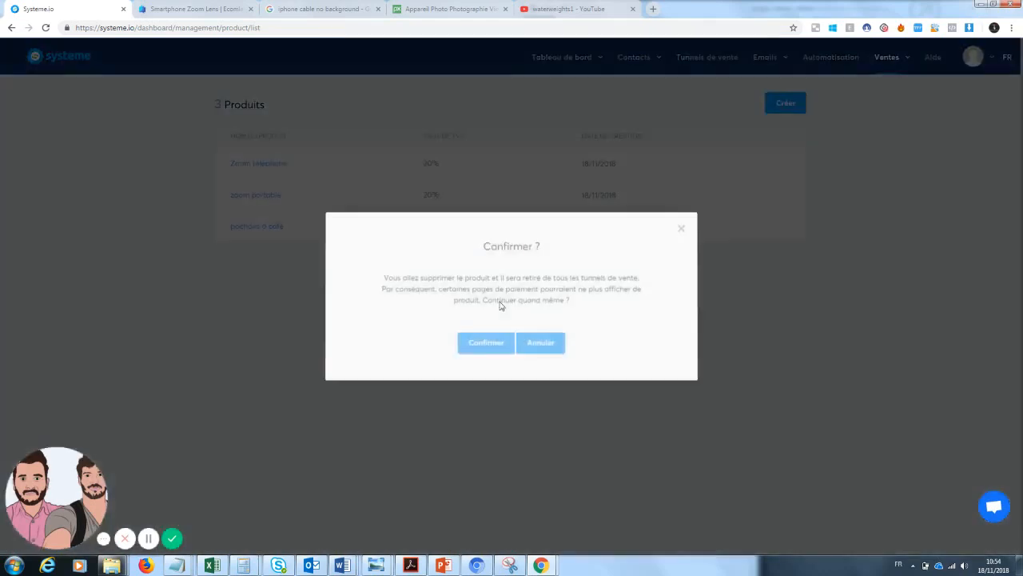
{"action": "left_click", "coordinate": [480, 345]}
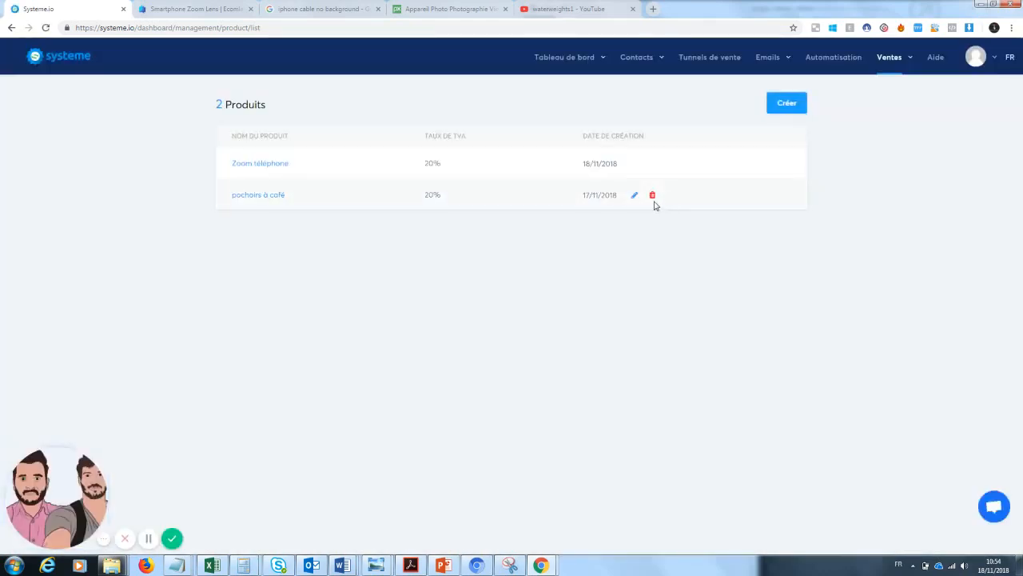
{"action": "left_click", "coordinate": [652, 196]}
{"action": "left_click", "coordinate": [479, 345]}
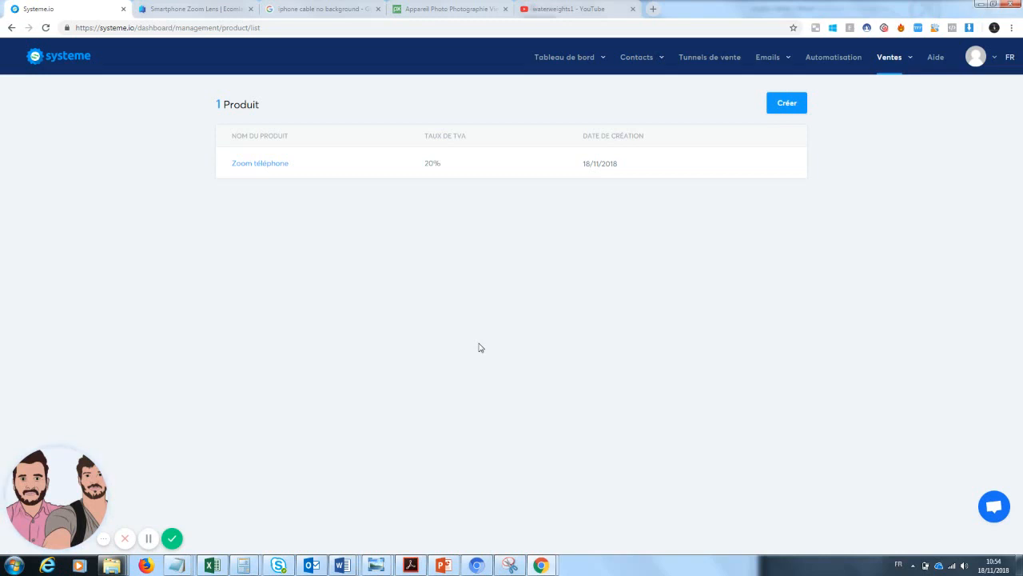
{"action": "left_click", "coordinate": [710, 60]}
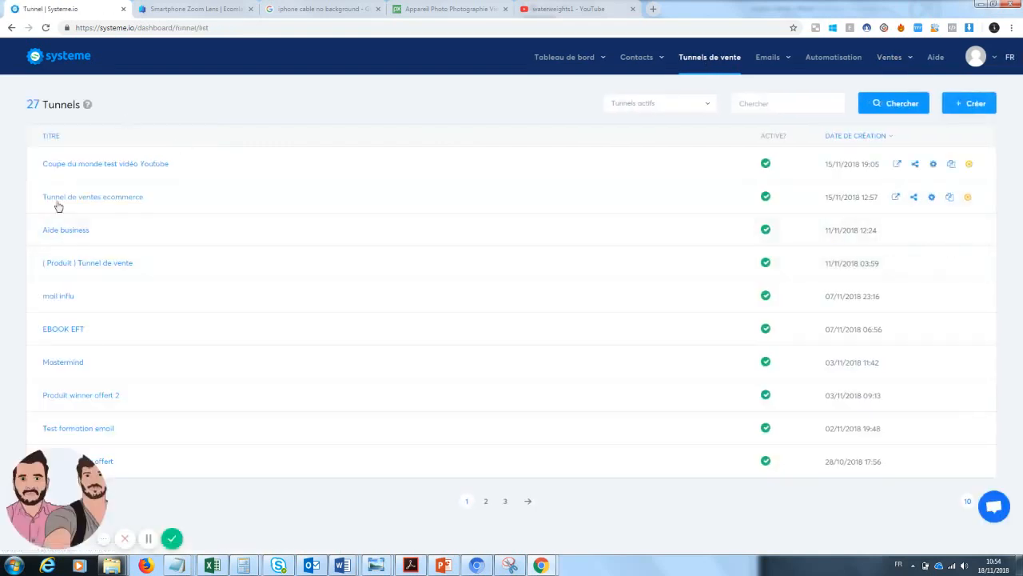
- Review the Tunnel de ventes ecommerce funnel steps and open its sales page in the editor
{"action": "left_click", "coordinate": [100, 201]}
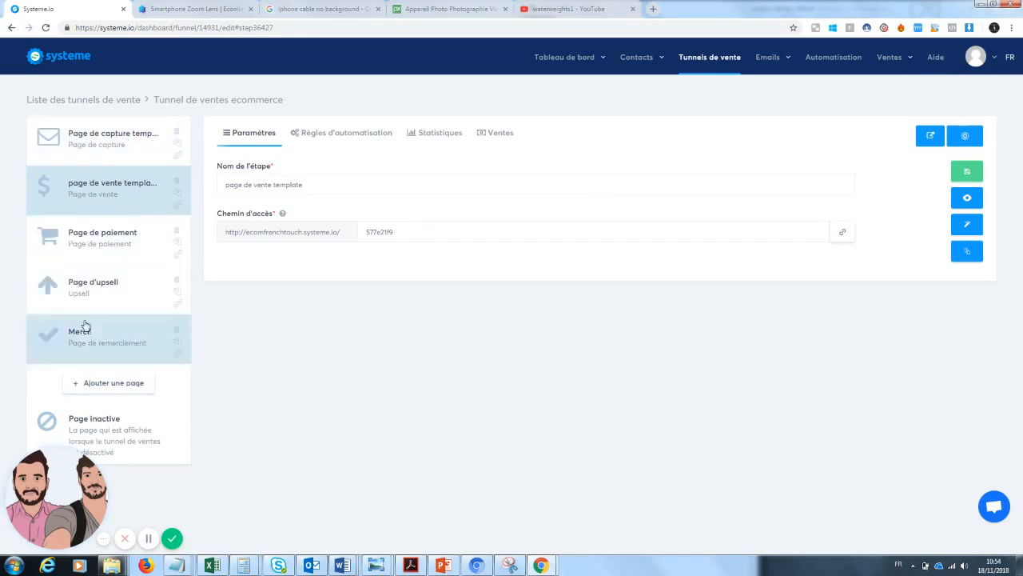
{"action": "left_click", "coordinate": [100, 156]}
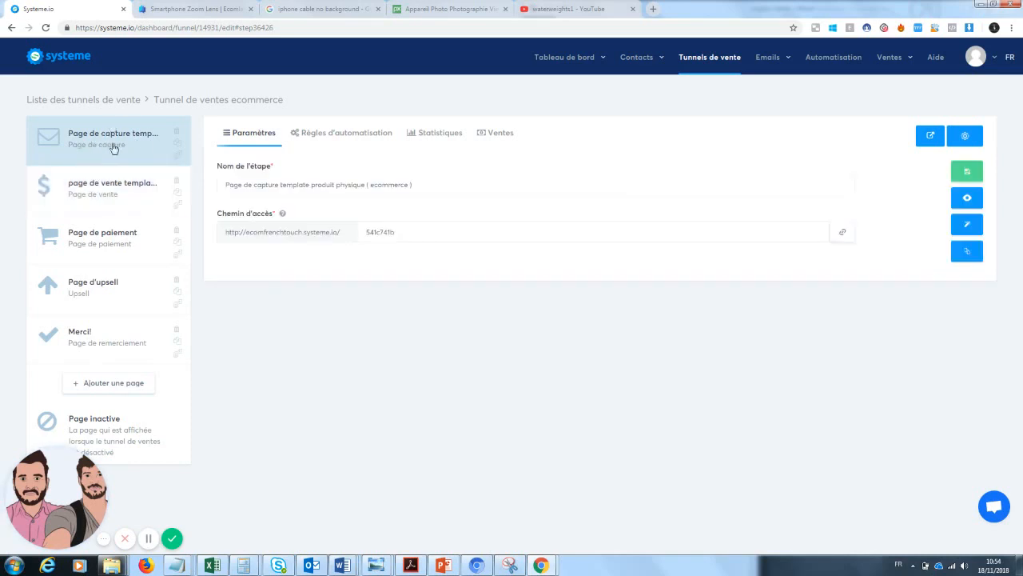
{"action": "left_click", "coordinate": [80, 207]}
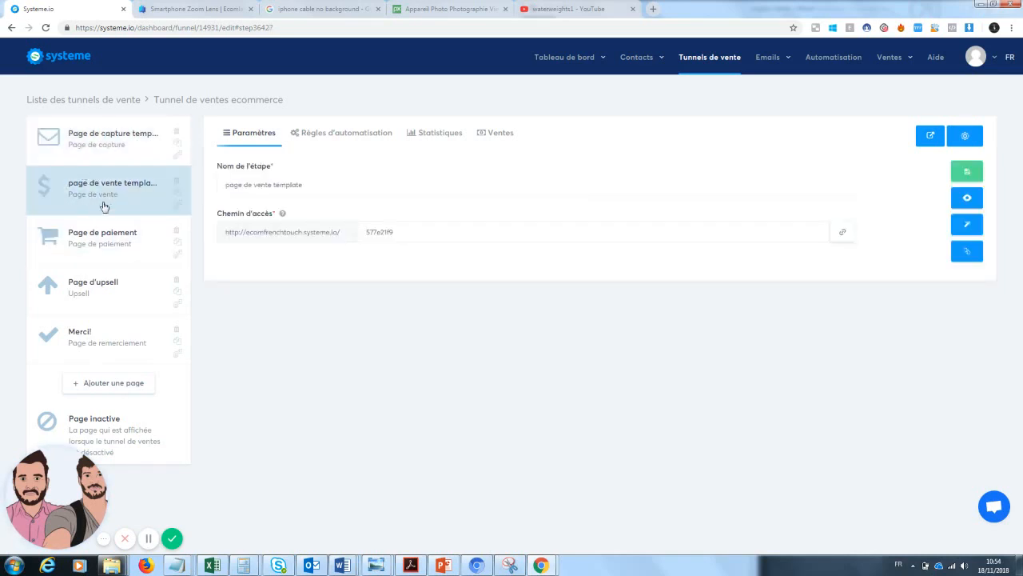
{"action": "left_click", "coordinate": [95, 259]}
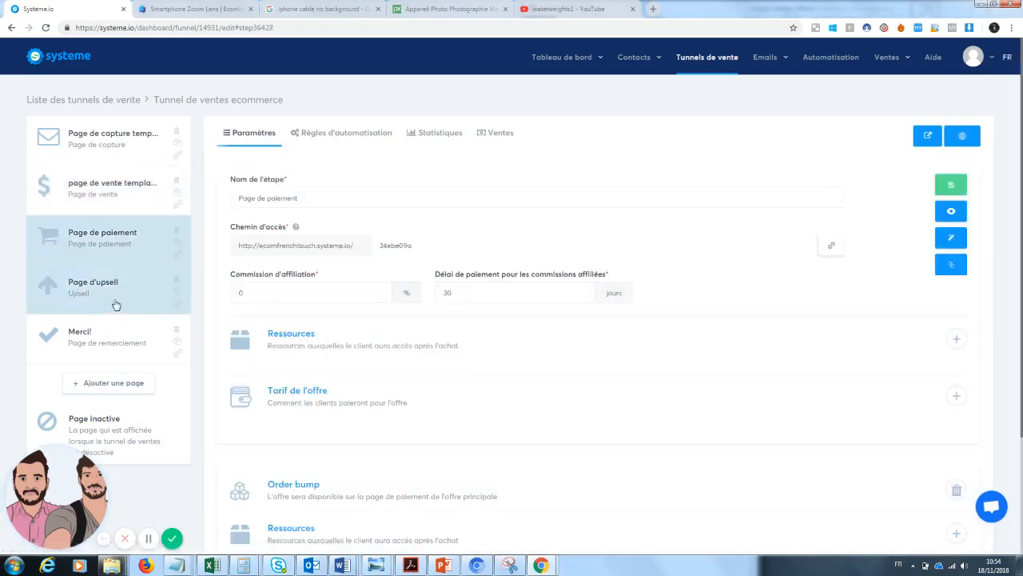
{"action": "left_click", "coordinate": [97, 296]}
{"action": "left_click", "coordinate": [102, 345]}
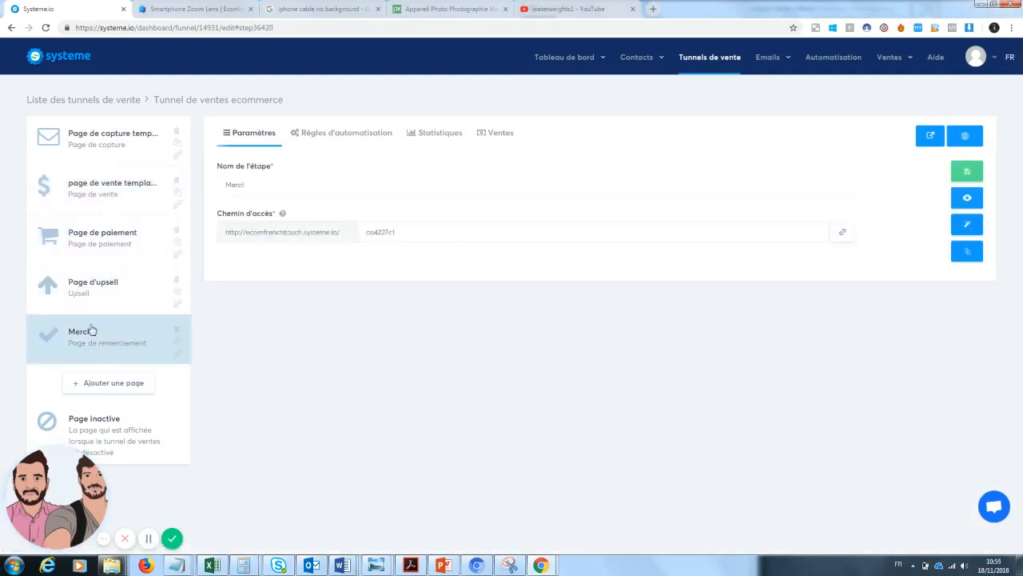
{"action": "left_click", "coordinate": [110, 190]}
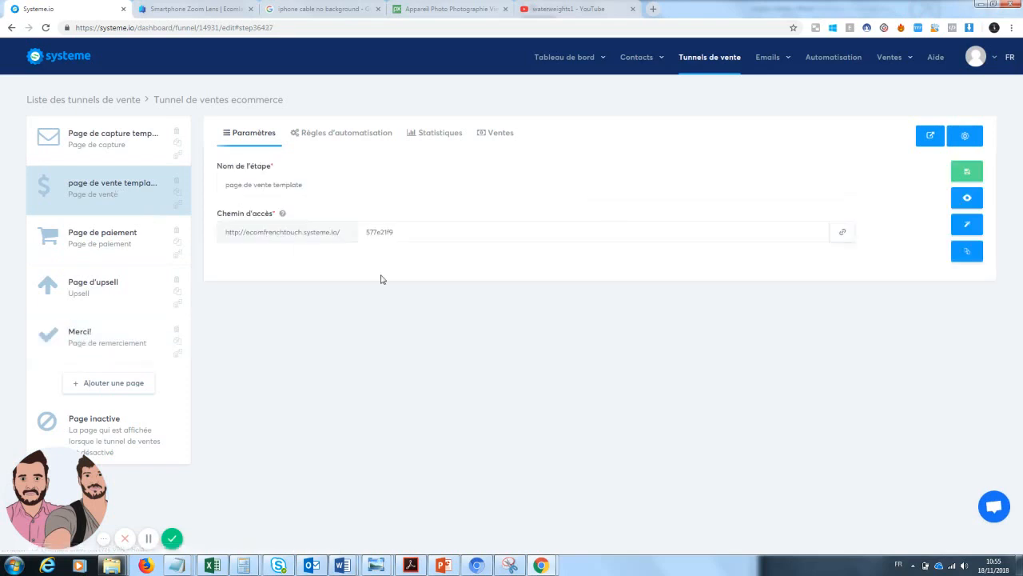
{"action": "left_click", "coordinate": [970, 226]}
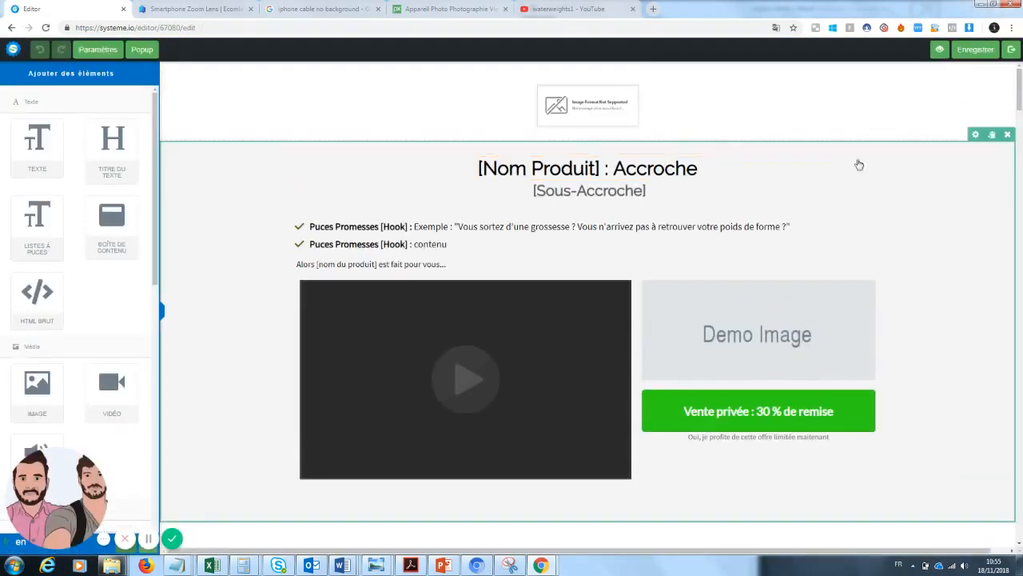
- Replace the [Nom Produit] headline with 'Zoom Téléphone : La photographie de qualité accessible à tous'
{"action": "scroll", "coordinate": [1018, 104], "scroll_direction": "down", "scroll_amount": 1}
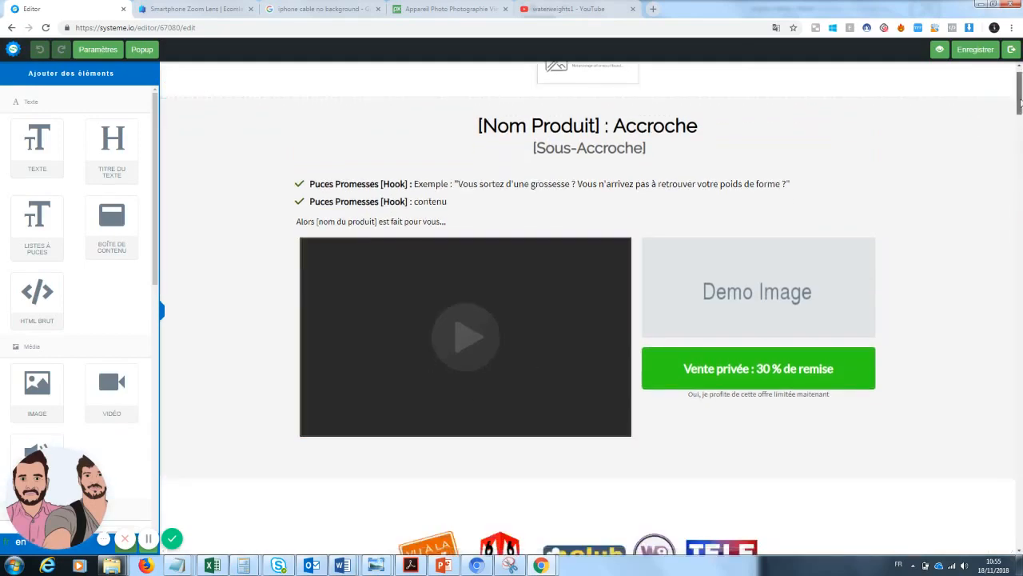
{"action": "mouse_move", "coordinate": [1021, 106]}
{"action": "left_mouse_down"}
{"action": "mouse_move", "coordinate": [985, 527]}
{"action": "mouse_move", "coordinate": [1019, 88]}
{"action": "left_mouse_up"}
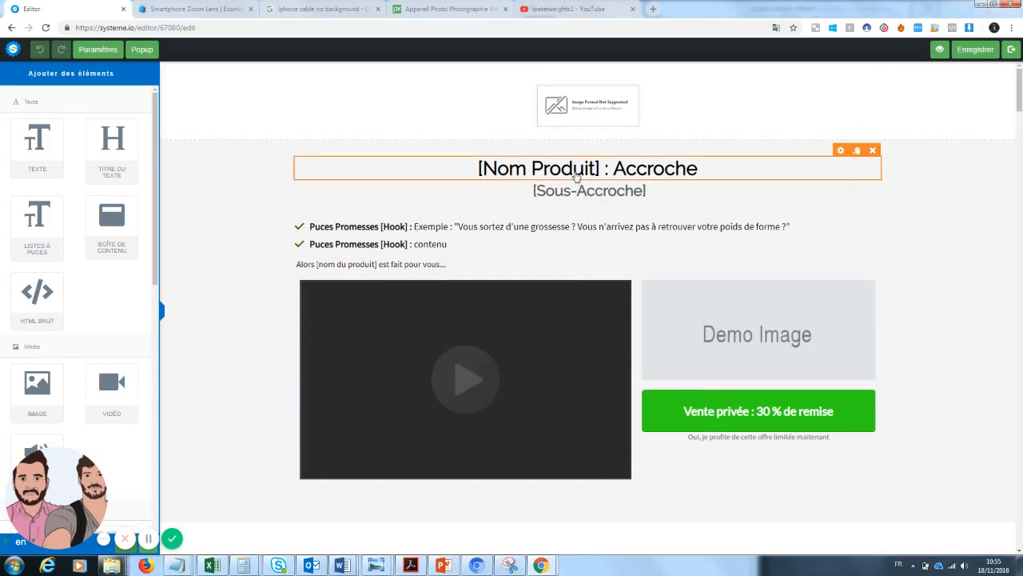
{"action": "left_click", "coordinate": [601, 168]}
{"action": "left_click_drag", "start_coordinate": [600, 168], "coordinate": [454, 166]}
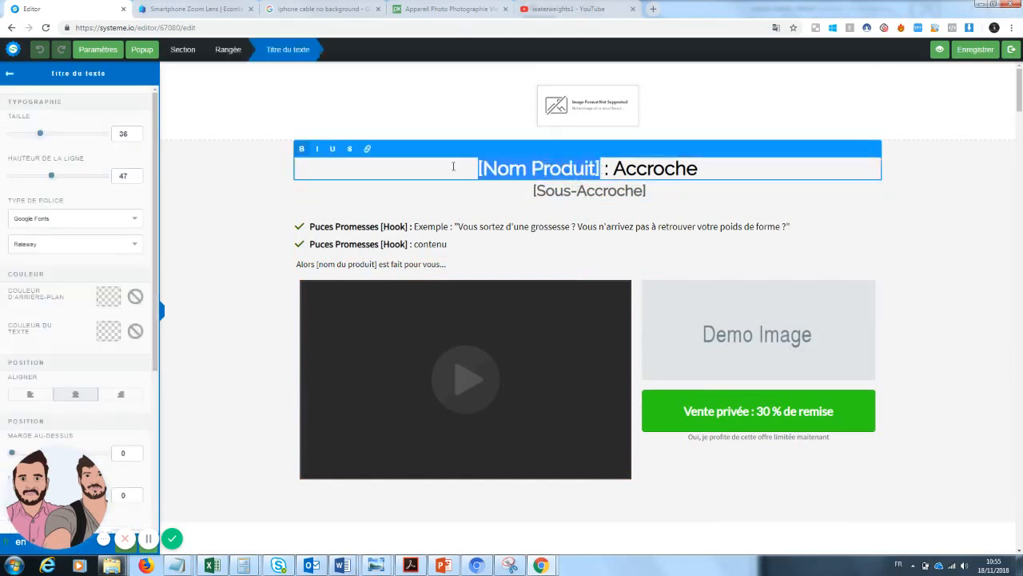
{"action": "type", "text": "Zoom"}
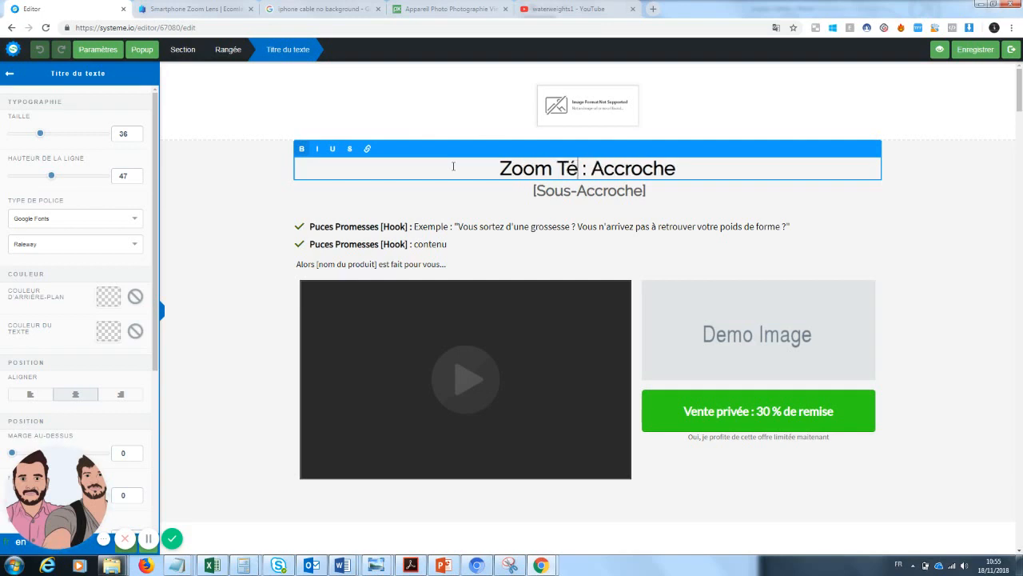
{"action": "type", "text": " Téléphone : "}
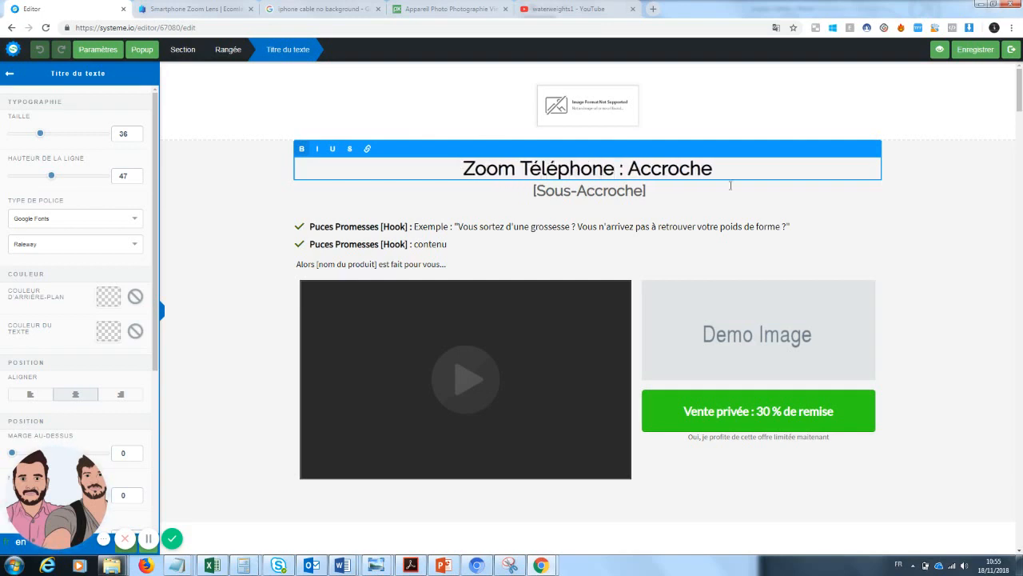
{"action": "type", "text": "La photo"}
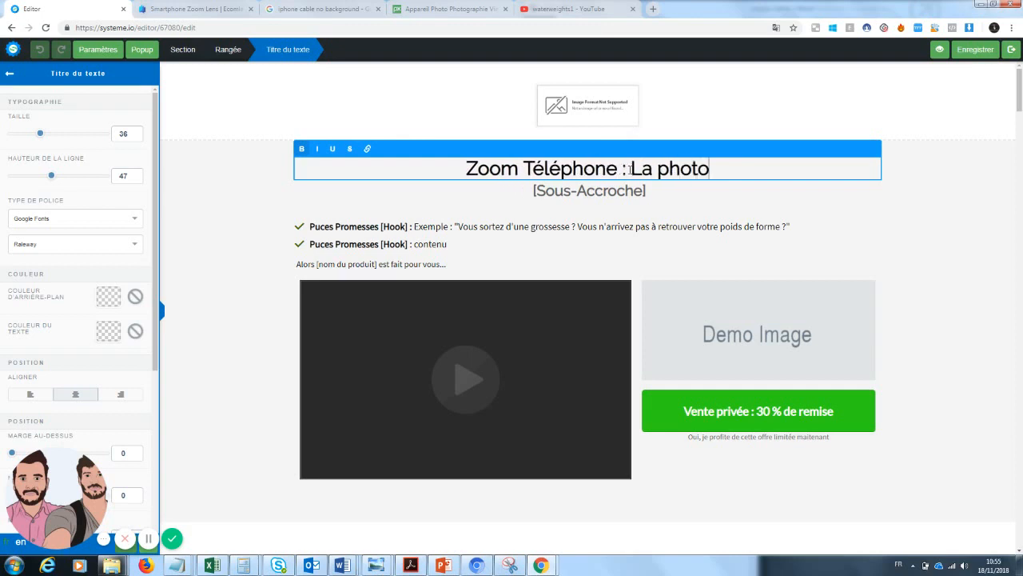
{"action": "type", "text": "graphie"}
{"action": "key", "text": "BackSpace"}
{"action": "type", "text": "ie "}
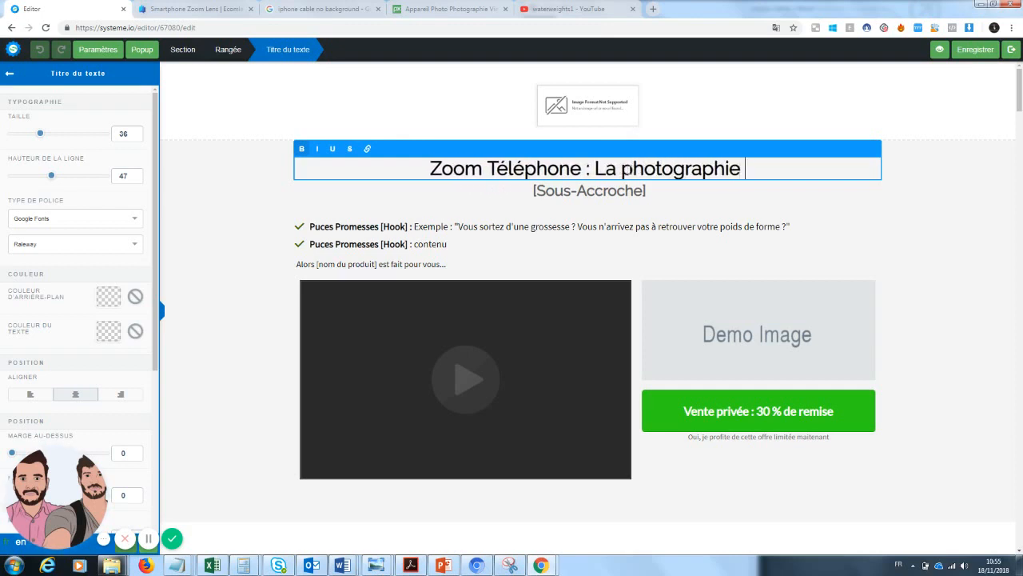
{"action": "type", "text": "de qualité a"}
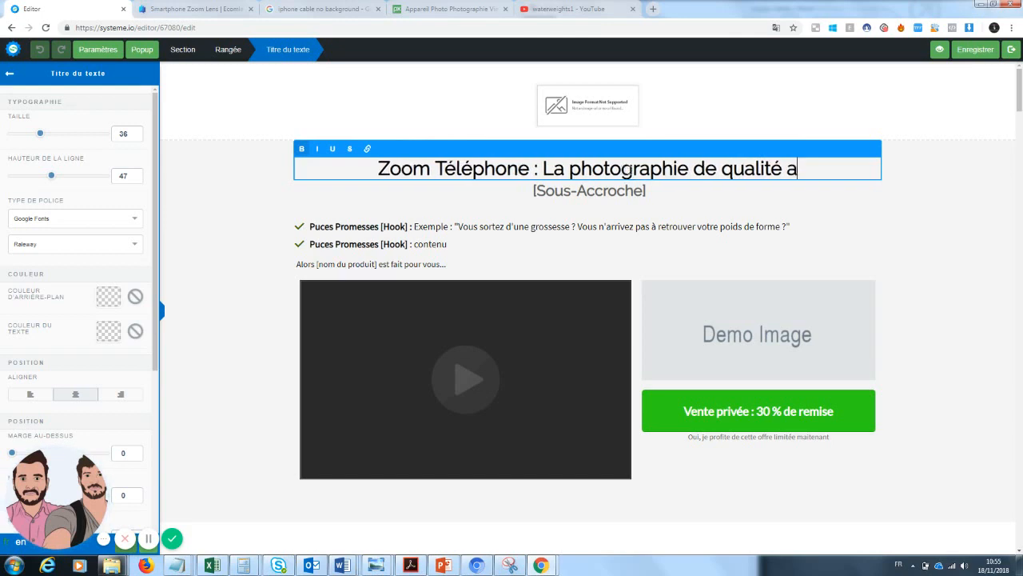
{"action": "type", "text": "ccessible "}
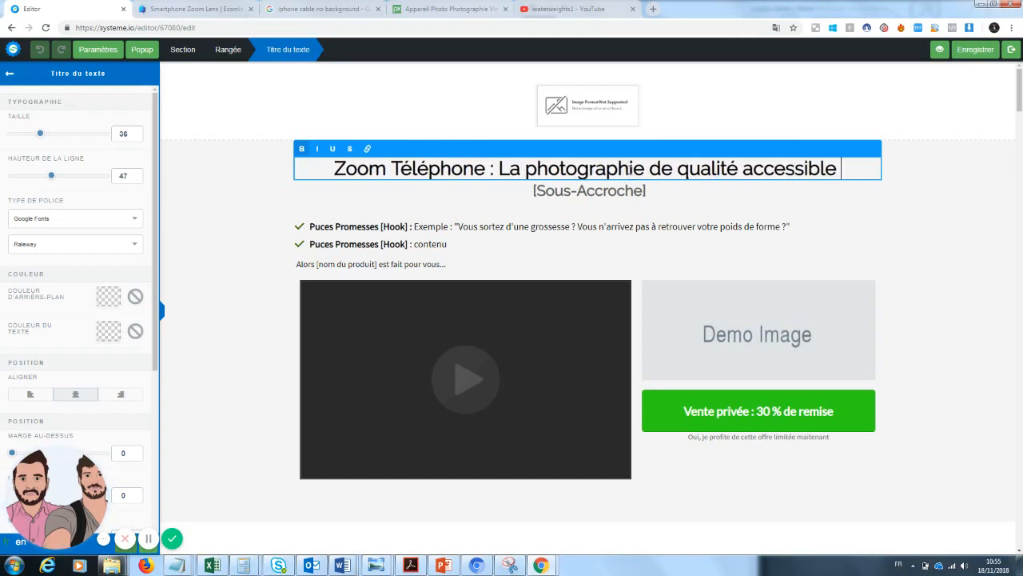
{"action": "type", "text": "à tous"}
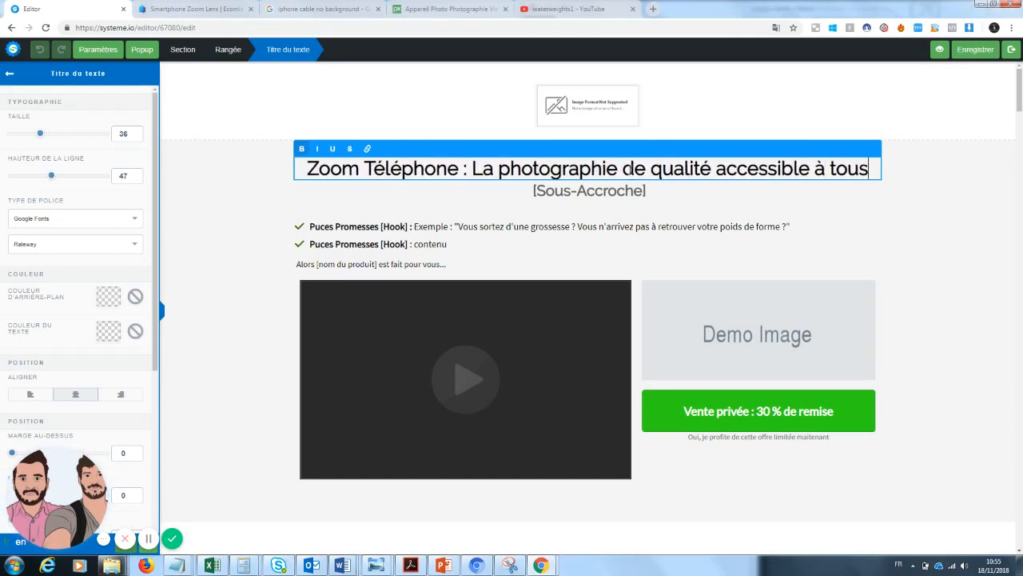
{"action": "left_click", "coordinate": [235, 243]}
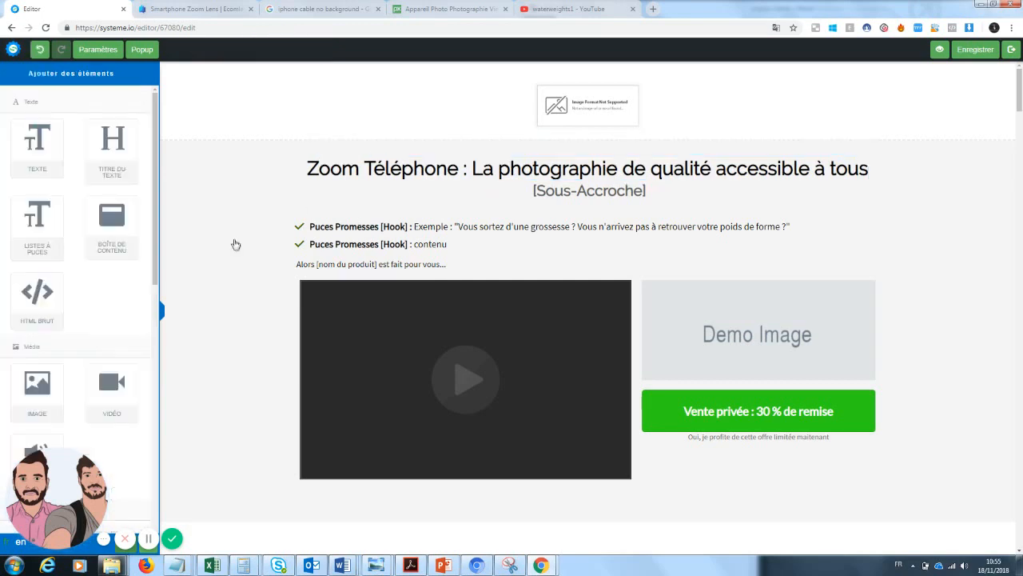
- Replace the [Sous-Accroche] placeholder with 'Devenez un photographe sans grosses dépenses'
{"action": "left_click", "coordinate": [562, 195]}
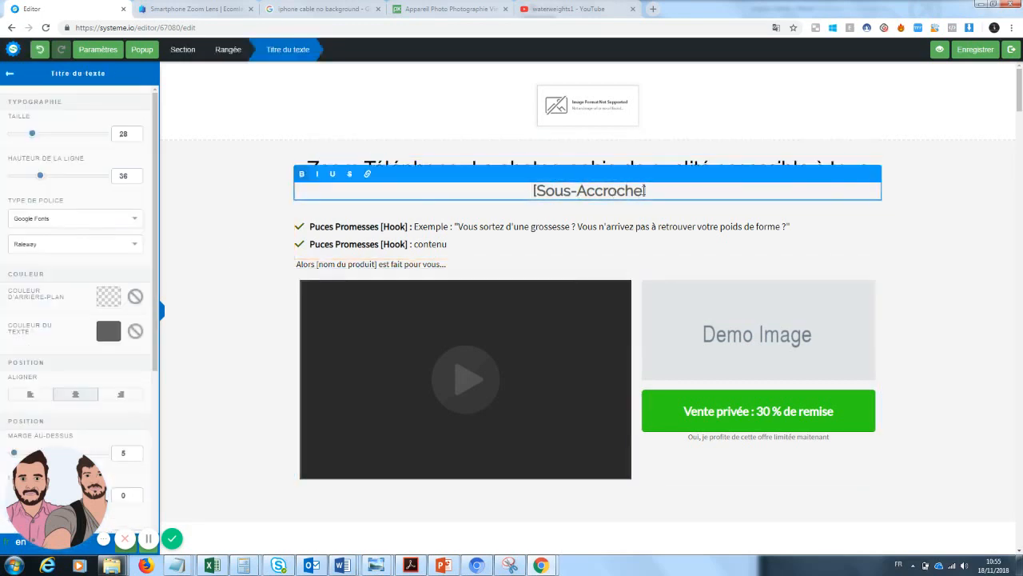
{"action": "left_click_drag", "start_coordinate": [646, 190], "coordinate": [506, 187]}
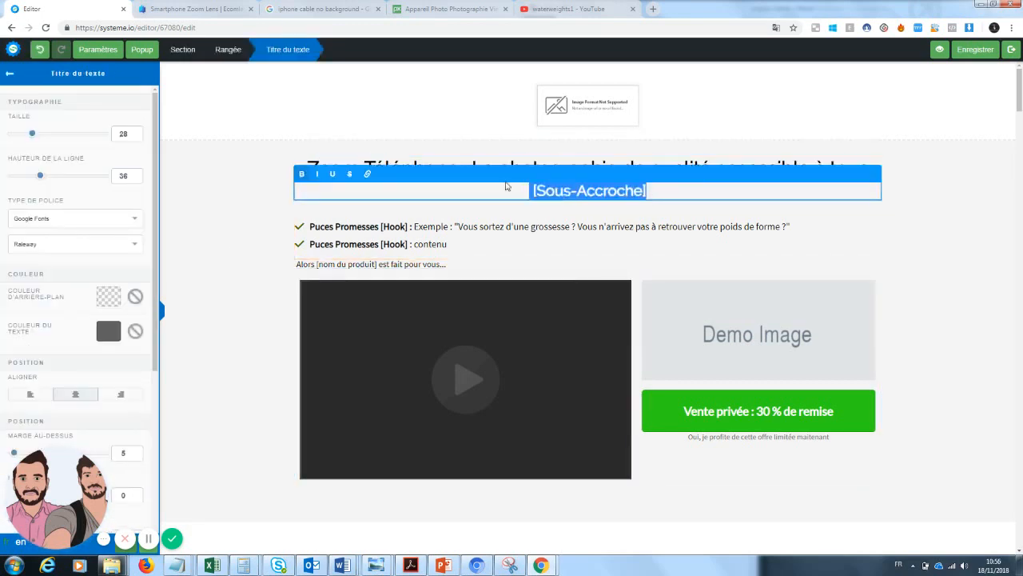
{"action": "key", "text": "BackSpace"}
{"action": "type", "text": "Devenez"}
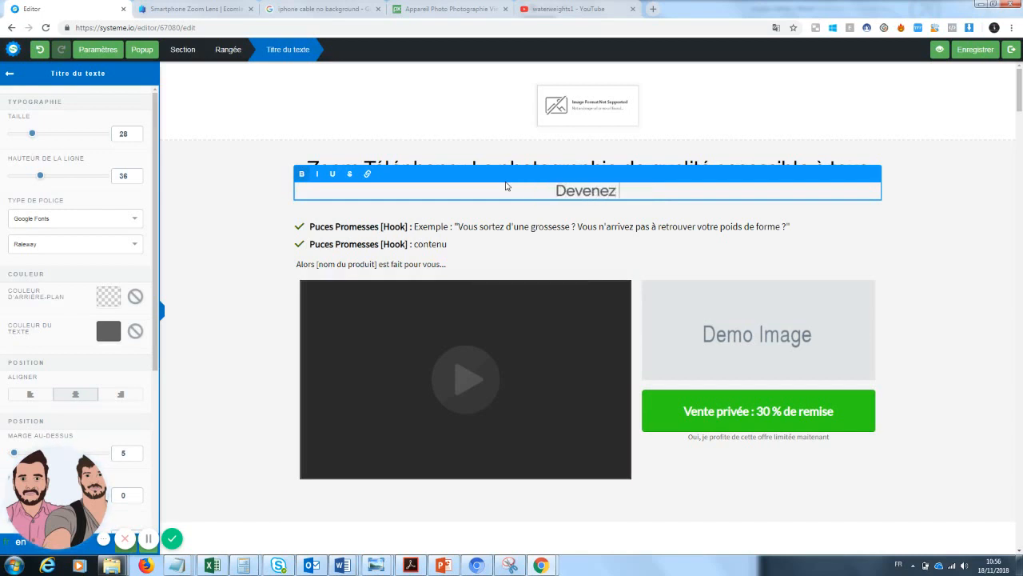
{"action": "type", "text": " un photo"}
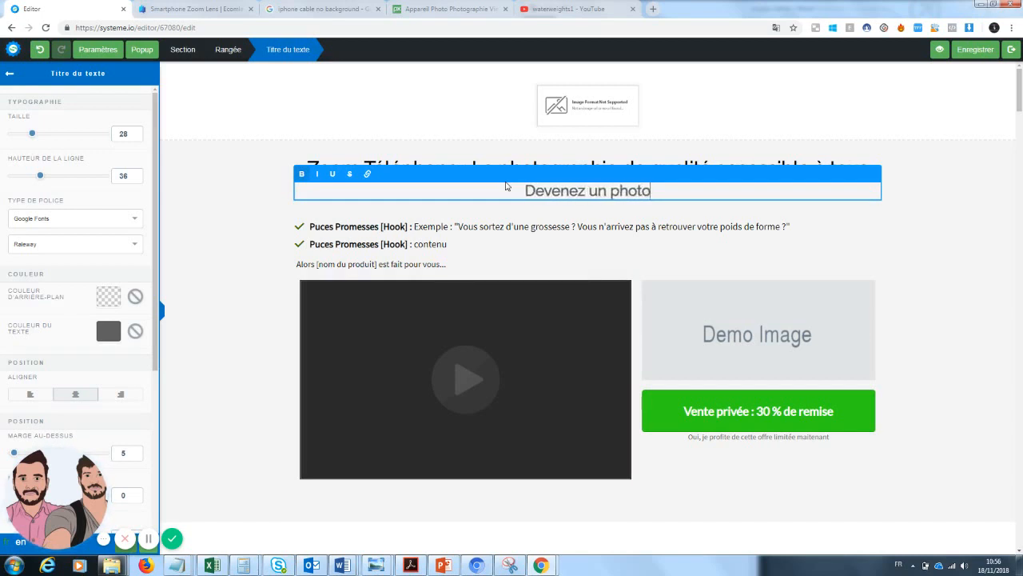
{"action": "type", "text": "graphe sans "}
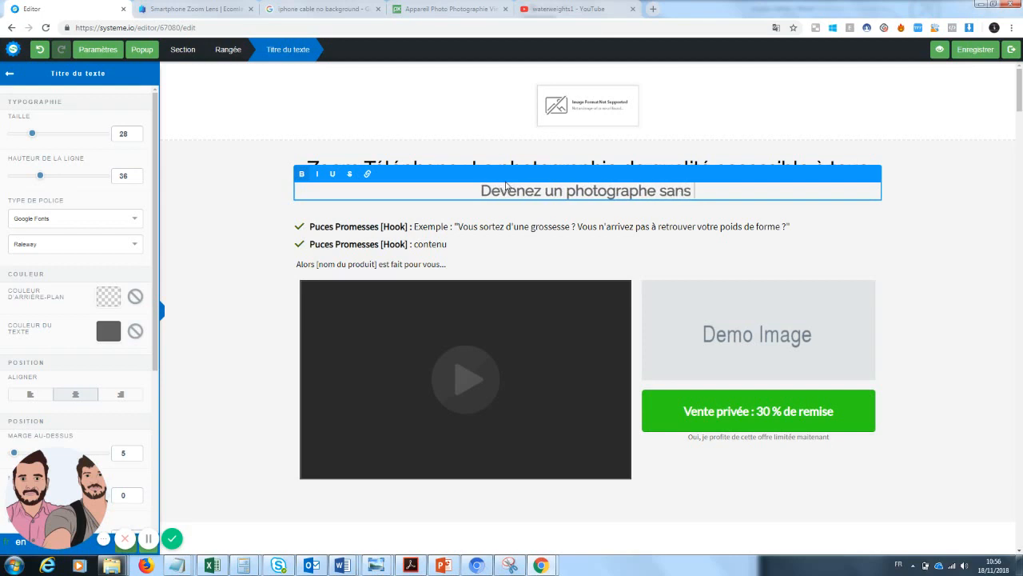
{"action": "type", "text": "gro"}
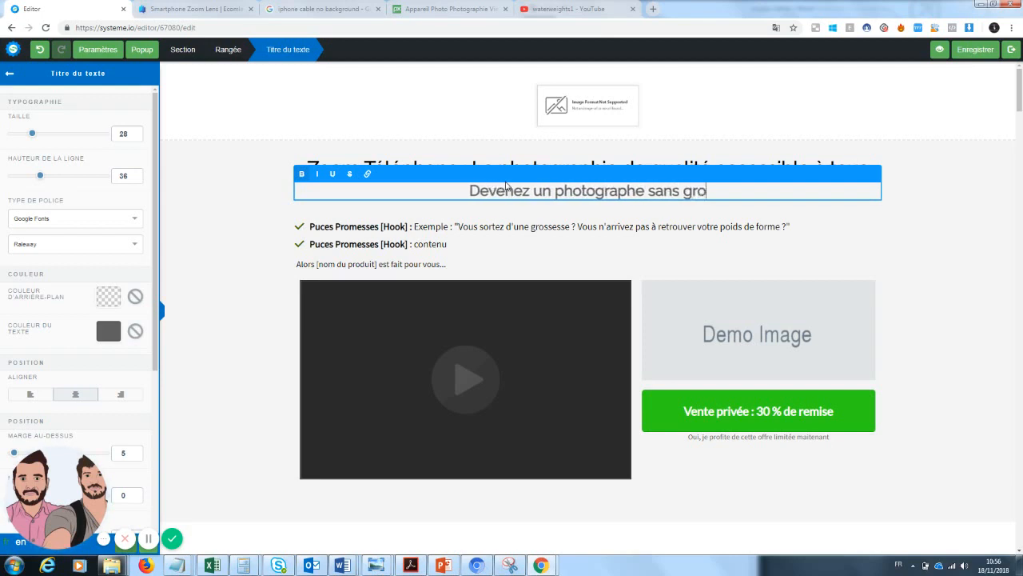
{"action": "type", "text": "sses dépenses"}
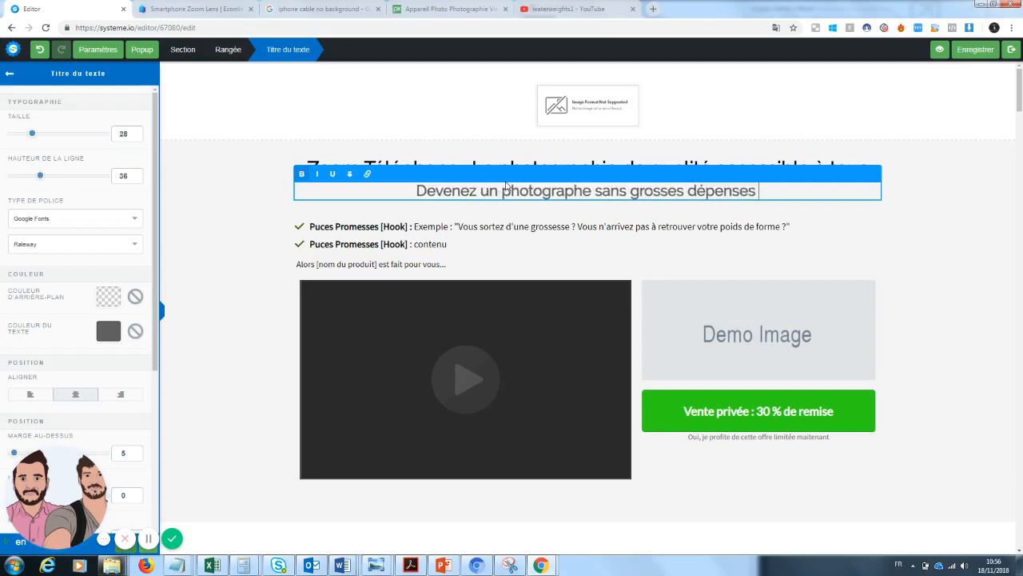
{"action": "left_click", "coordinate": [990, 272]}
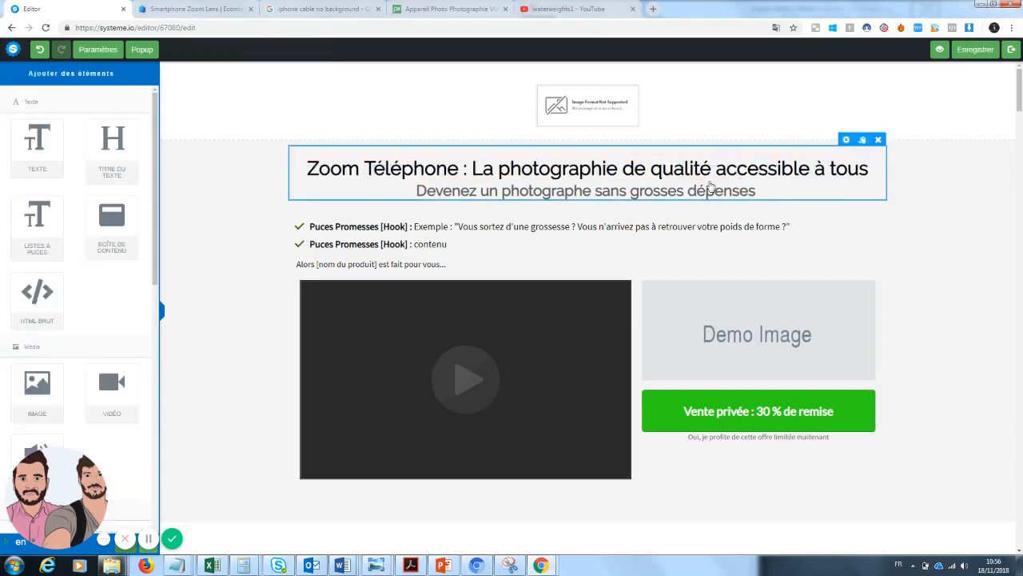
- Underline 'Zoom Téléphone' in the headline
{"action": "left_click", "coordinate": [462, 169]}
{"action": "left_click_drag", "start_coordinate": [462, 169], "coordinate": [305, 172]}
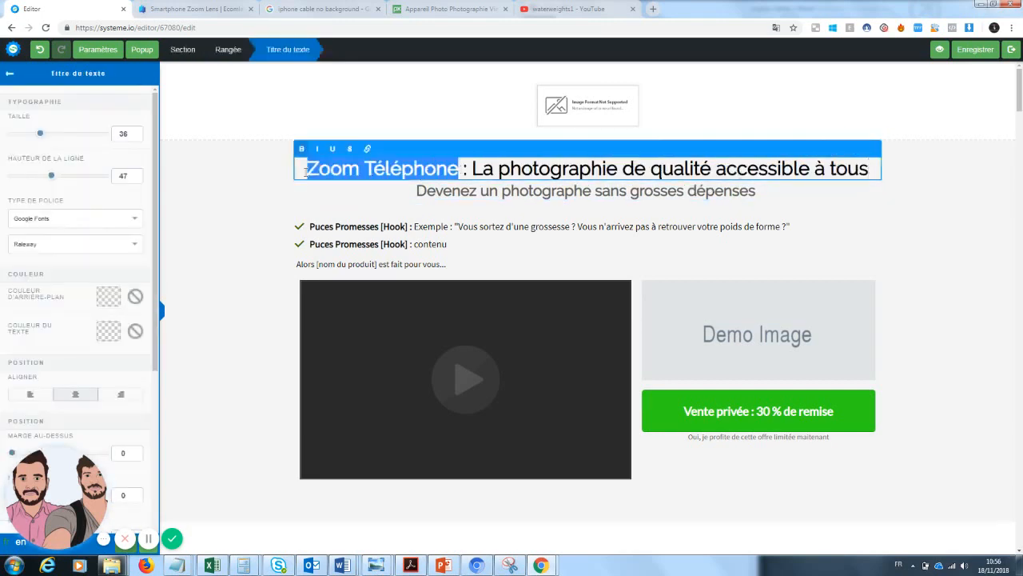
{"action": "left_click", "coordinate": [333, 148]}
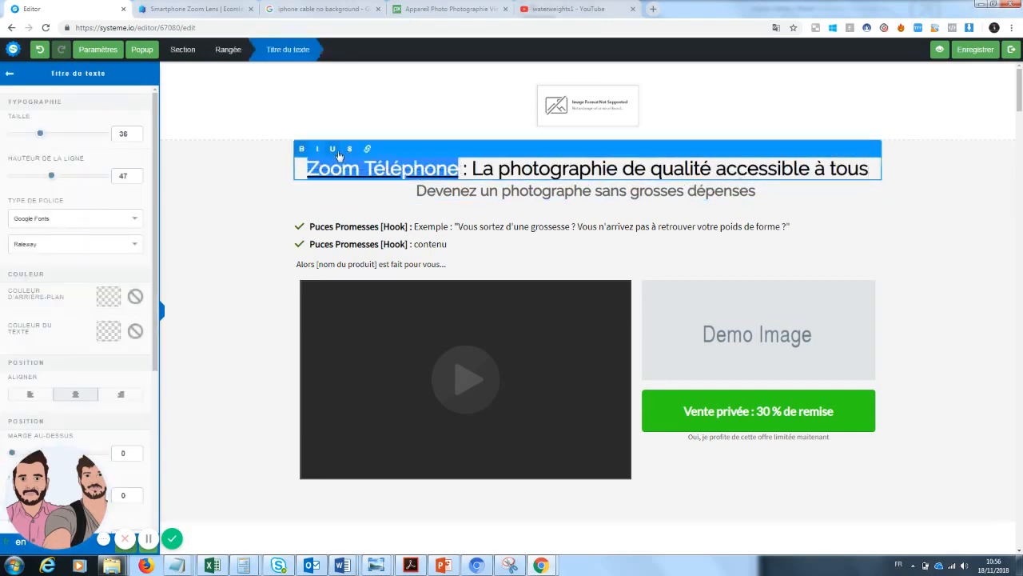
{"action": "left_click", "coordinate": [850, 229]}
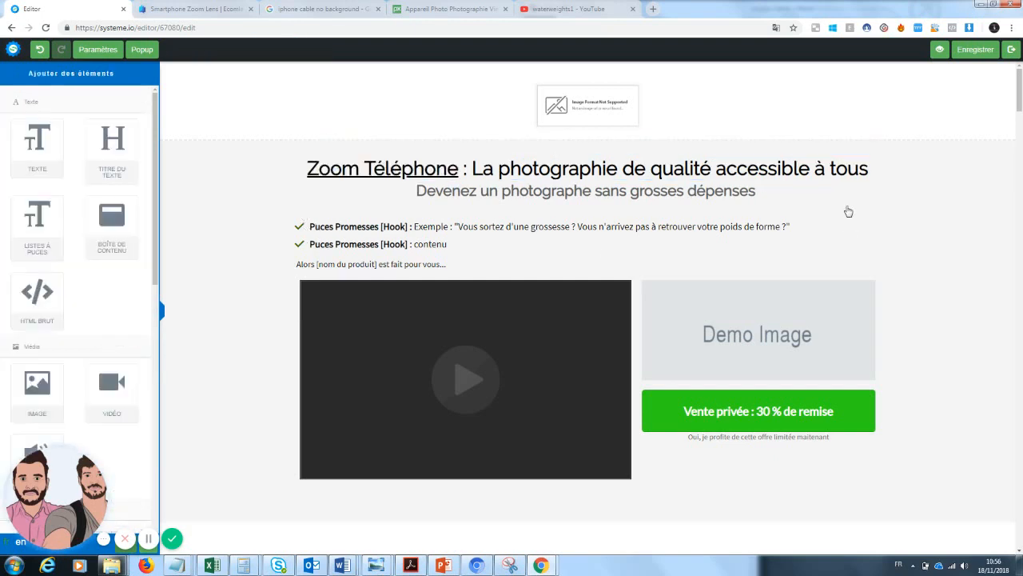
- Colour the word 'qualité' in the headline blue
{"action": "left_click", "coordinate": [714, 169]}
{"action": "left_click_drag", "start_coordinate": [714, 169], "coordinate": [650, 170]}
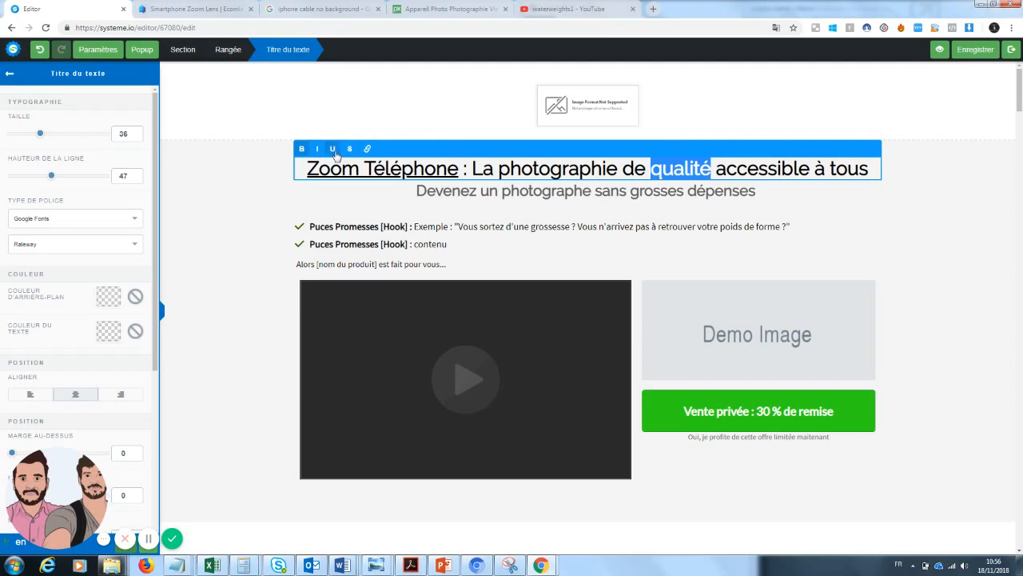
{"action": "left_click", "coordinate": [109, 332]}
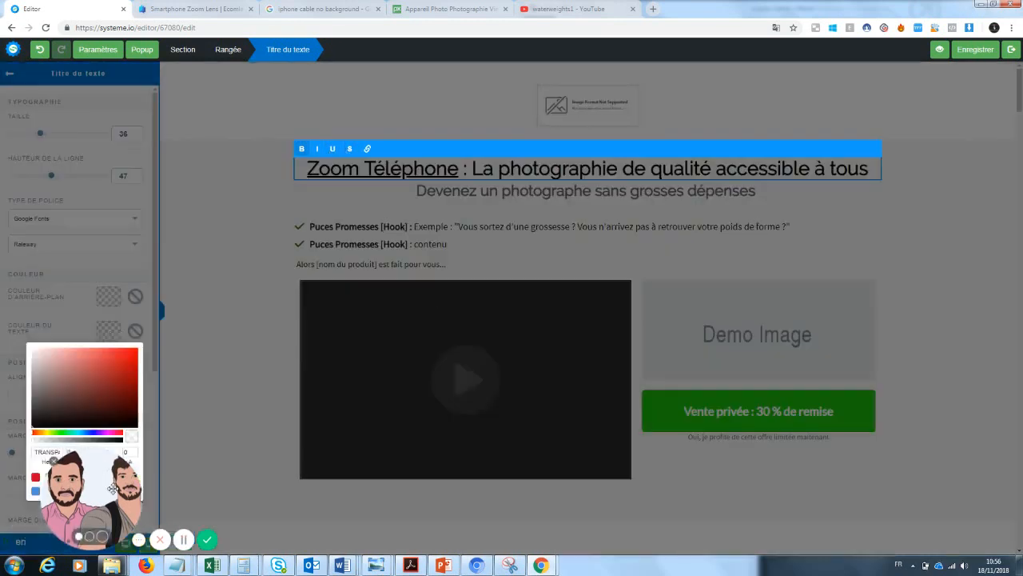
{"action": "left_click_drag", "start_coordinate": [113, 487], "coordinate": [232, 489]}
{"action": "left_click", "coordinate": [35, 490]}
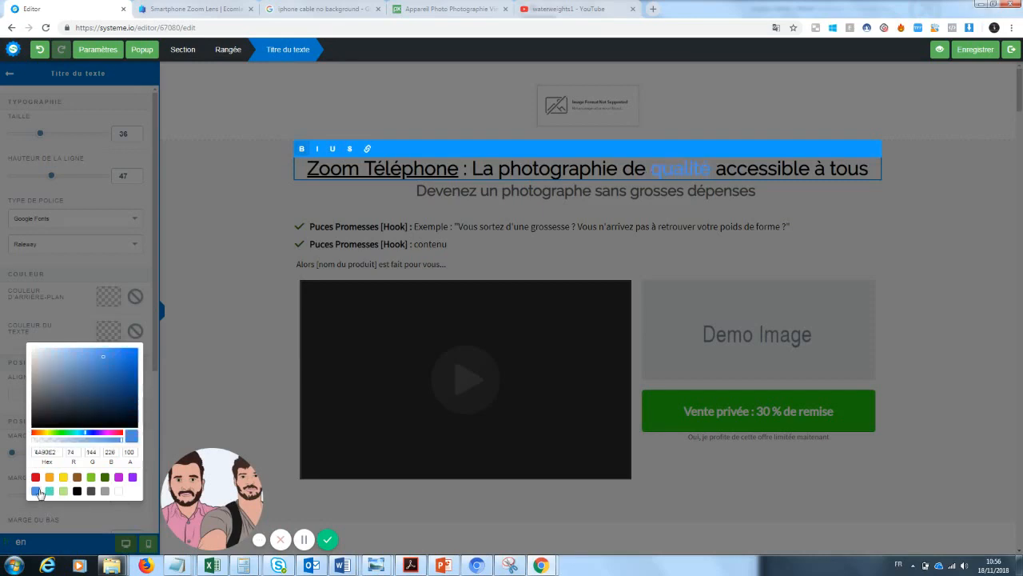
{"action": "left_click", "coordinate": [912, 204]}
{"action": "left_click", "coordinate": [947, 238]}
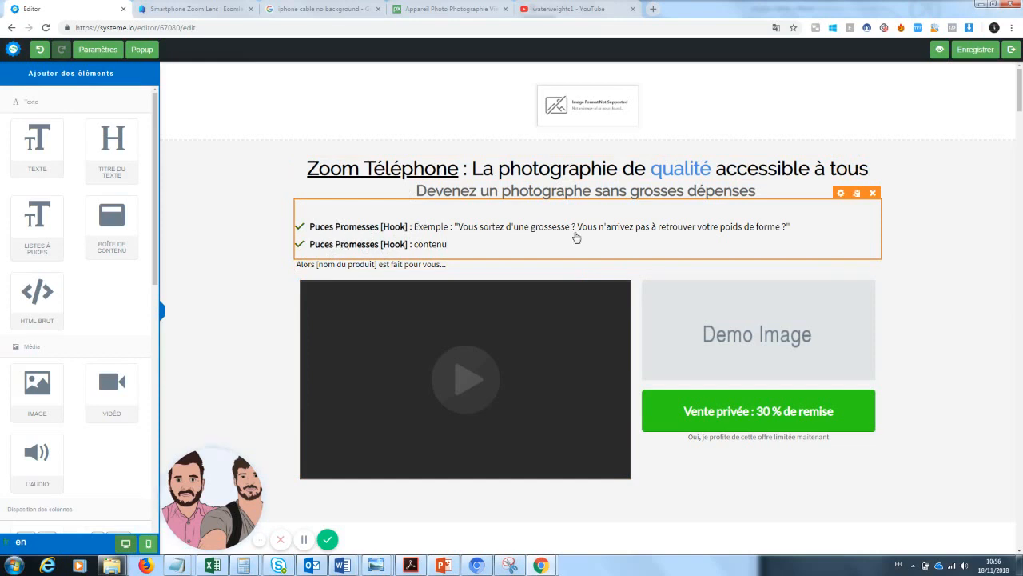
- Relabel the first bullet 'Petit prix' and remove its placeholder example text
{"action": "left_click", "coordinate": [775, 229]}
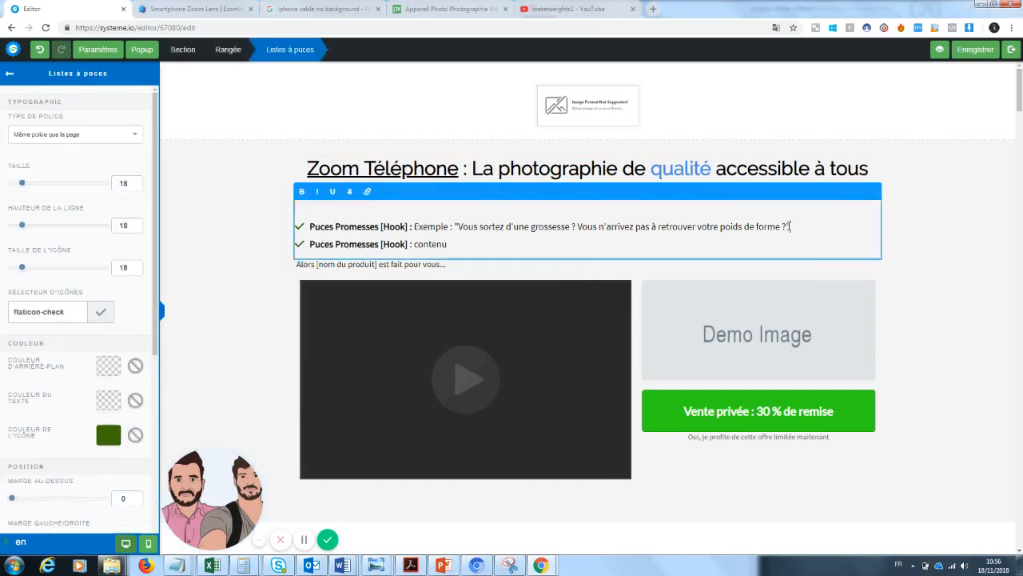
{"action": "left_click_drag", "start_coordinate": [790, 227], "coordinate": [424, 220]}
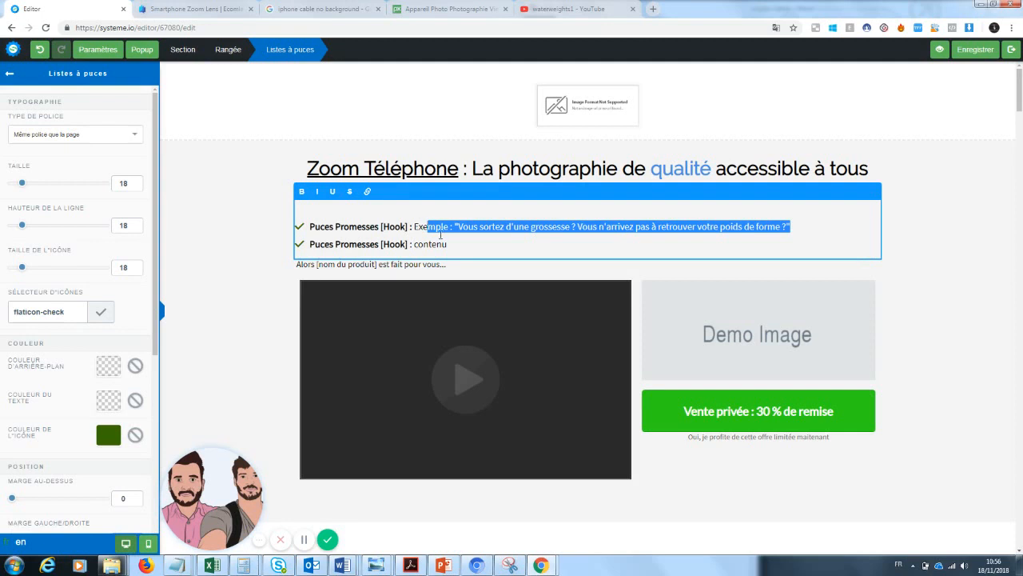
{"action": "left_click", "coordinate": [484, 250]}
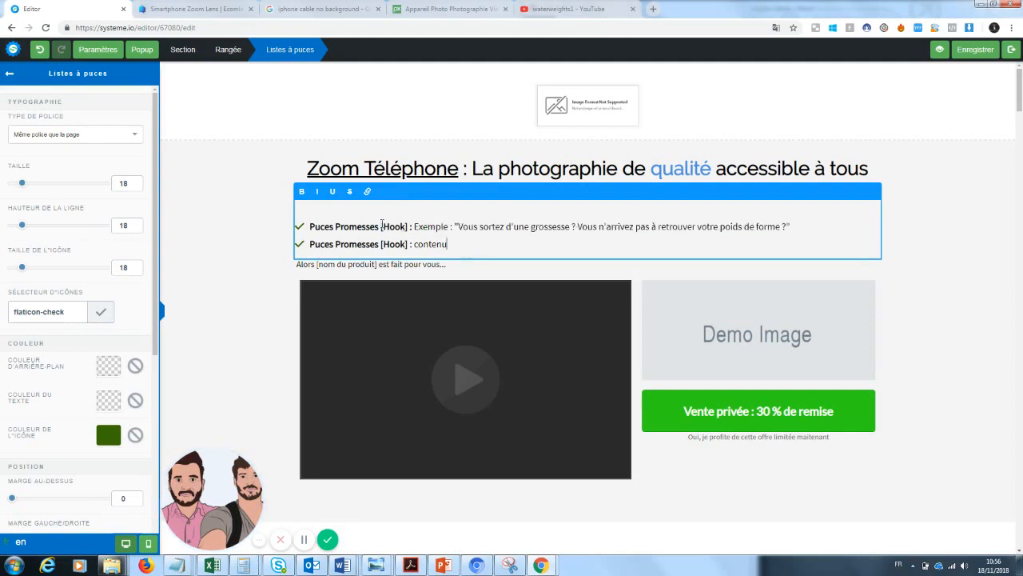
{"action": "left_click_drag", "start_coordinate": [408, 226], "coordinate": [321, 226]}
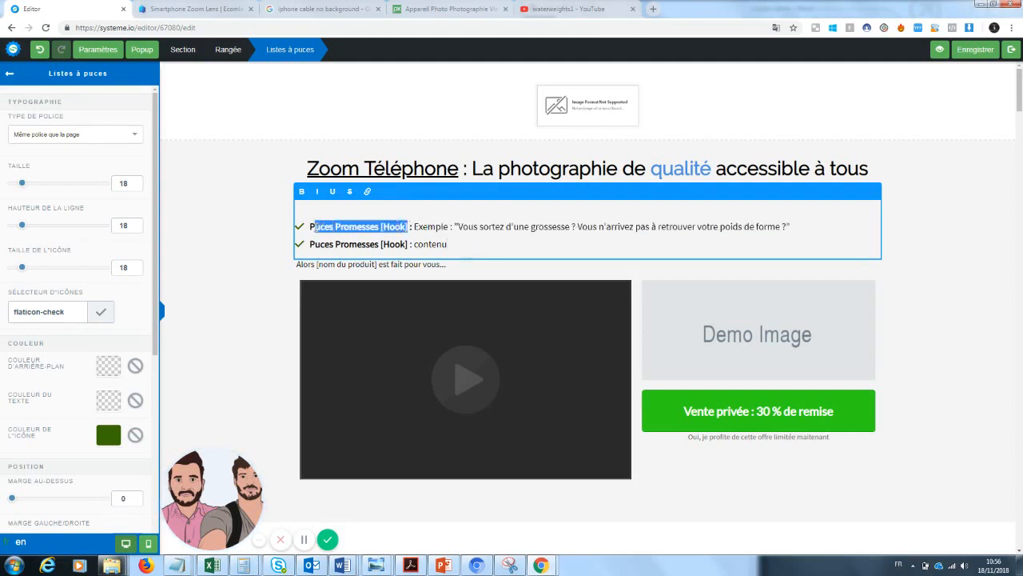
{"action": "type", "text": "etit prix"}
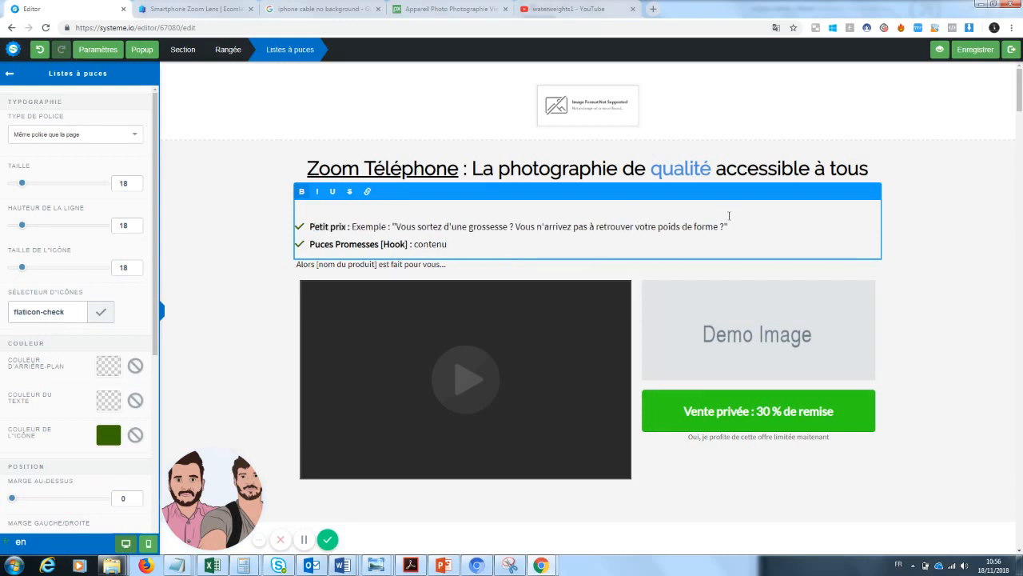
{"action": "left_click_drag", "start_coordinate": [730, 216], "coordinate": [352, 226]}
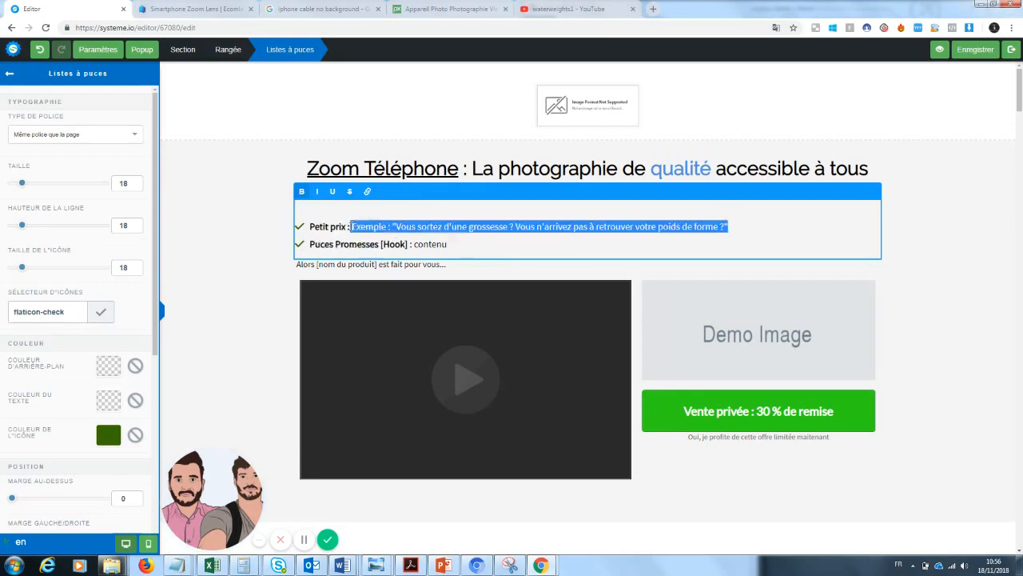
{"action": "key", "text": "BackSpace"}
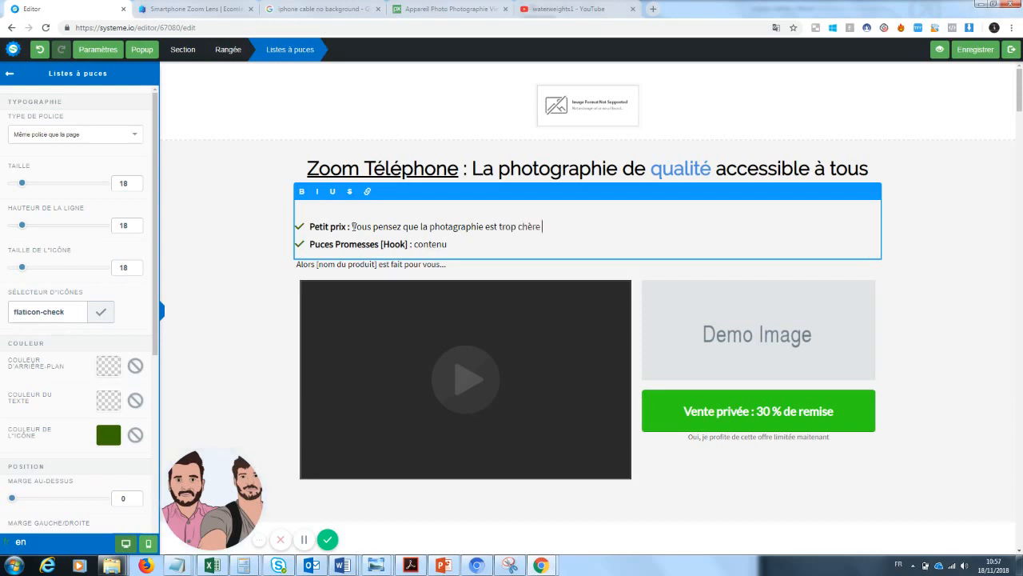
{"action": "type", "text": "po"}
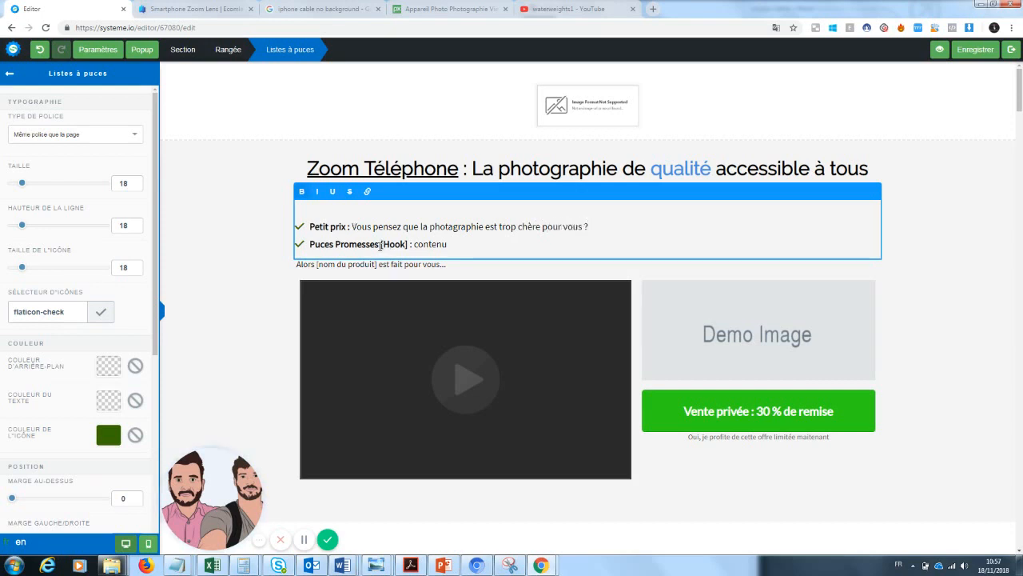
- Rewrite the second bullet as 'Qualité : Enfin un produit qui va durer des années'
{"action": "left_click_drag", "start_coordinate": [382, 244], "coordinate": [310, 243]}
{"action": "type", "text": "Dau"}
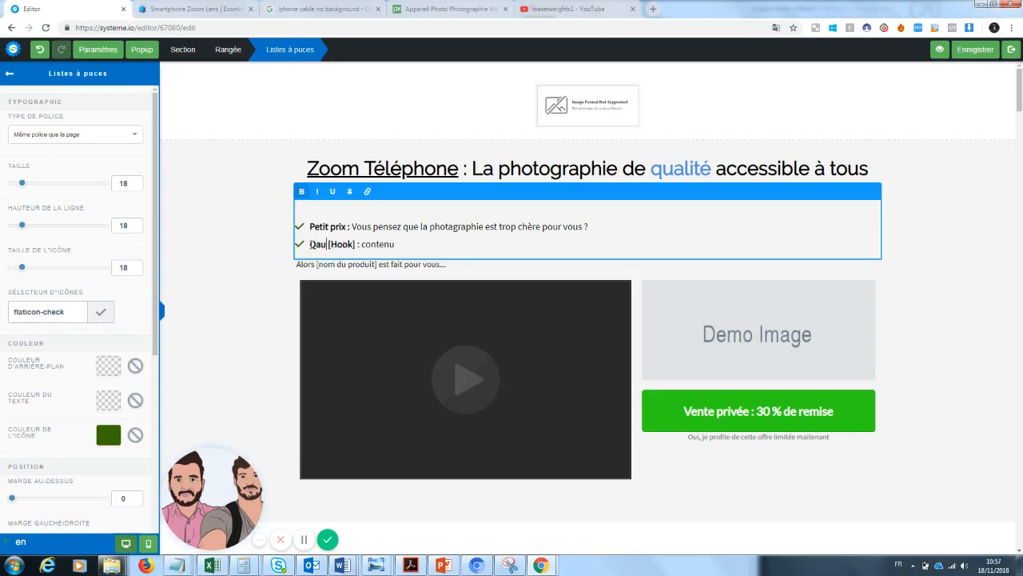
{"action": "key", "text": "BackSpace"}
{"action": "key", "text": "BackSpace"}
{"action": "type", "text": "ualité"}
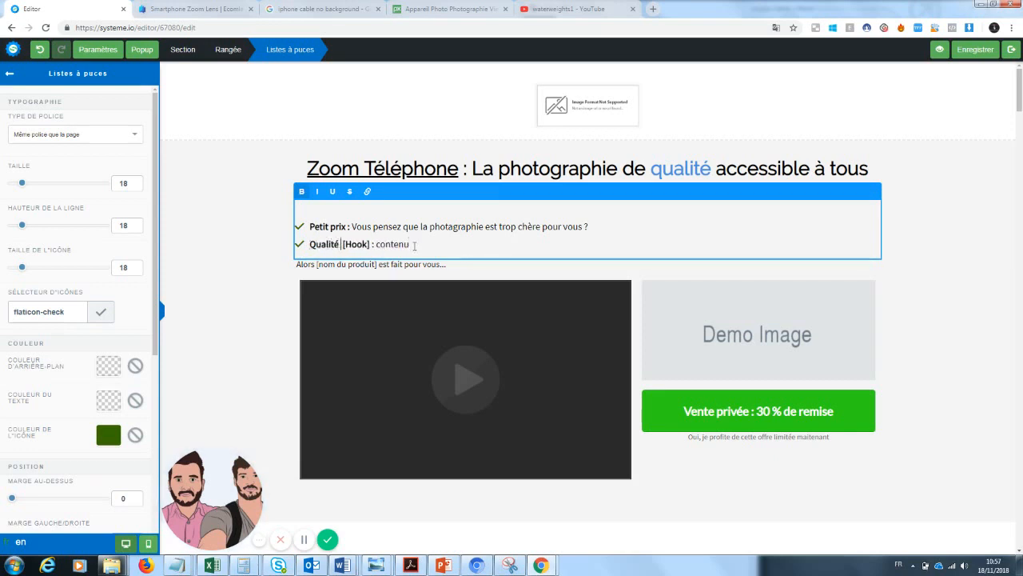
{"action": "left_click_drag", "start_coordinate": [414, 246], "coordinate": [343, 245]}
{"action": "key", "text": "BackSpace"}
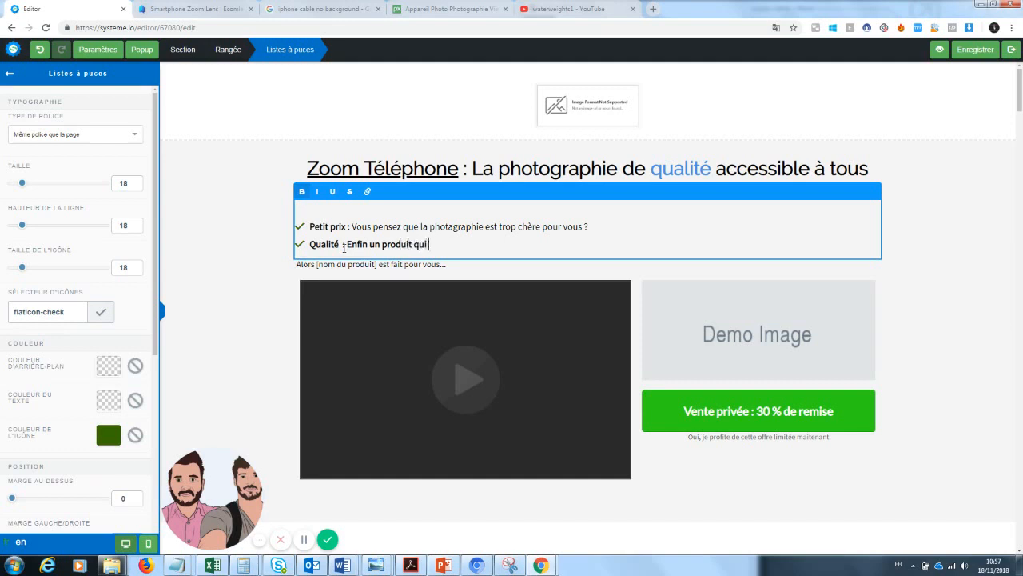
{"action": "type", "text": "durer des années"}
{"action": "left_click", "coordinate": [204, 383]}
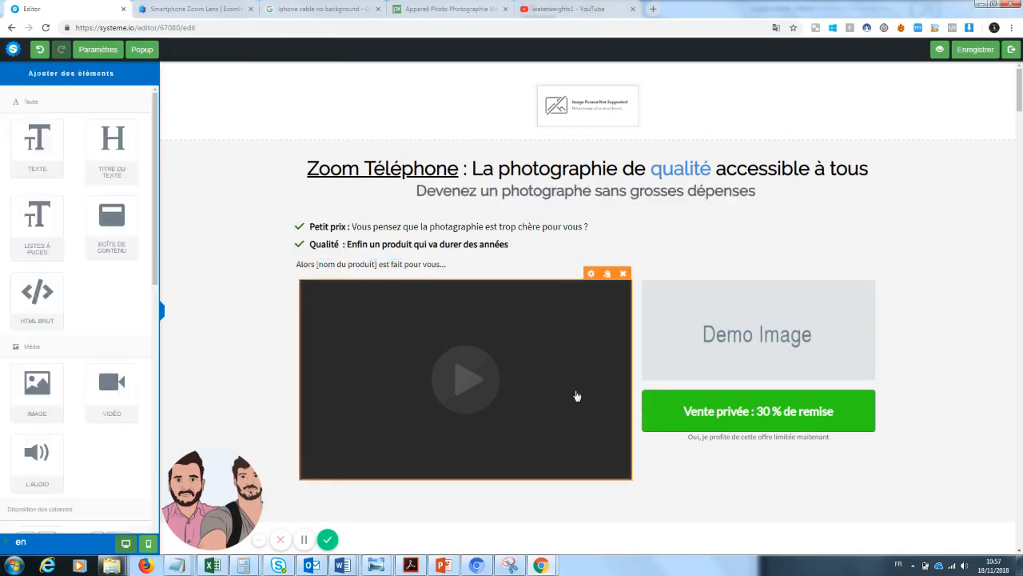
- Replace the product-name placeholder after 'Alors' with 'ce zoom de téléphone est fait pour vous'
{"action": "left_click", "coordinate": [418, 268]}
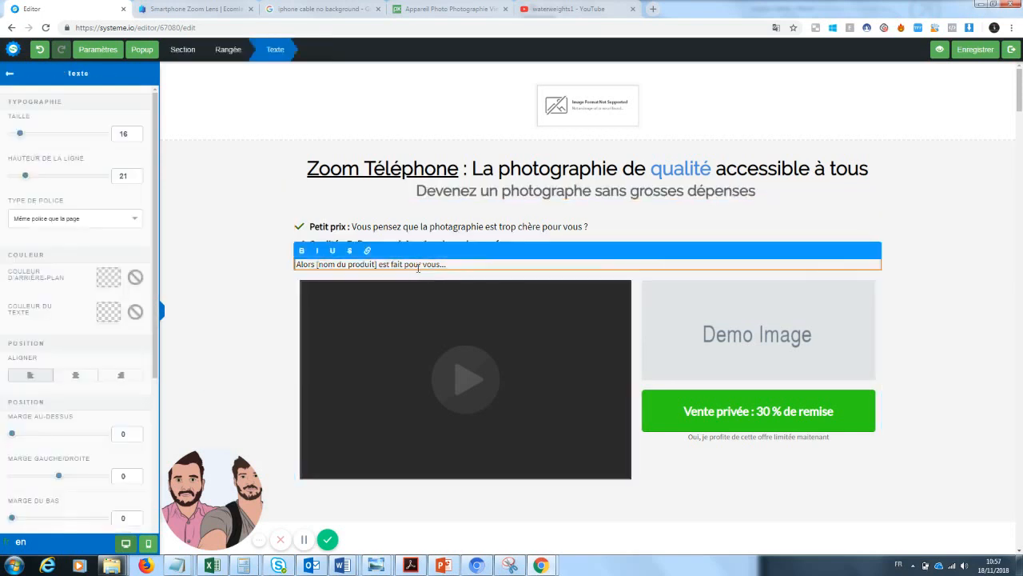
{"action": "left_click", "coordinate": [545, 219]}
{"action": "left_click", "coordinate": [513, 244]}
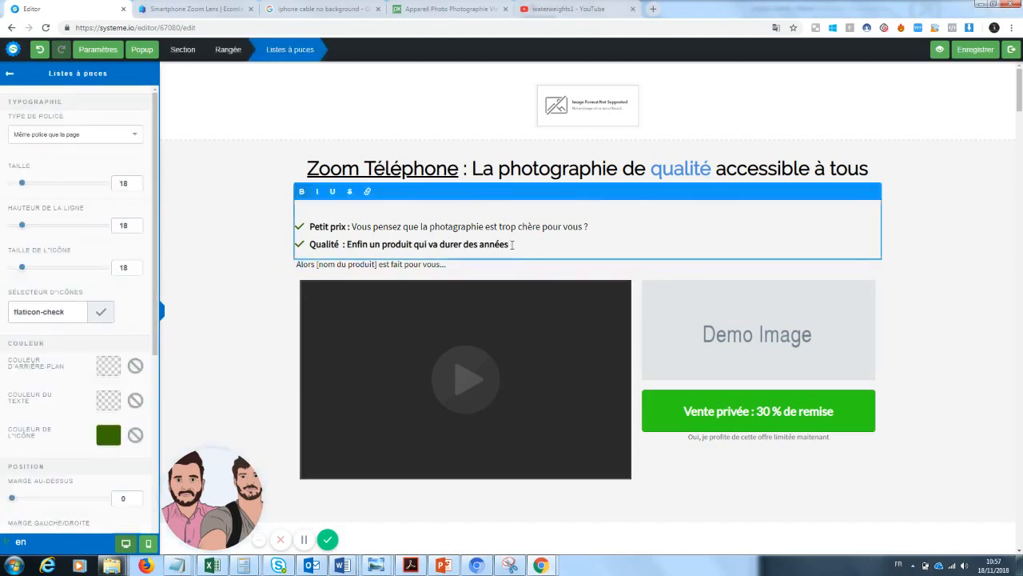
{"action": "left_click_drag", "start_coordinate": [512, 244], "coordinate": [347, 244]}
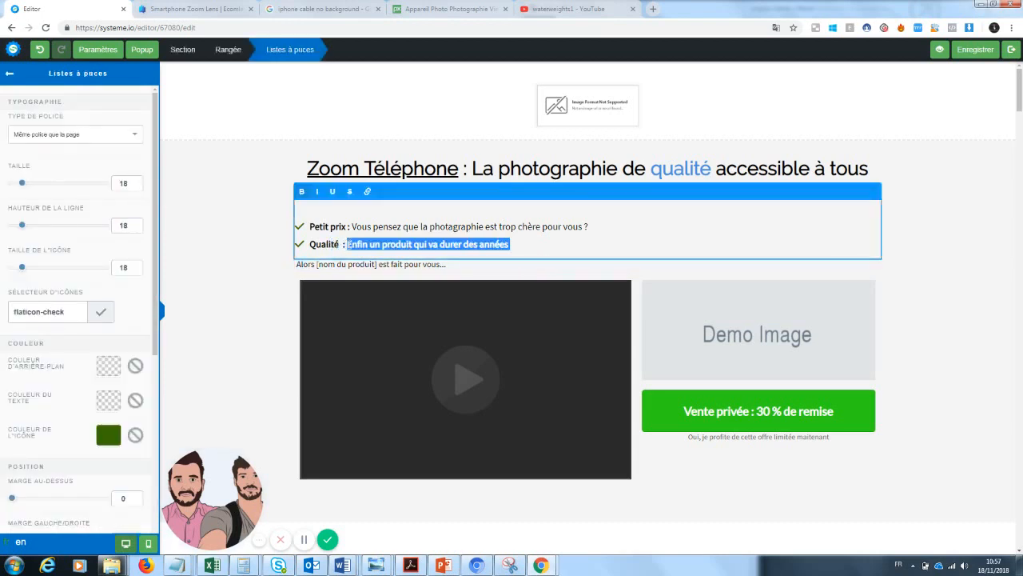
{"action": "left_click", "coordinate": [358, 271]}
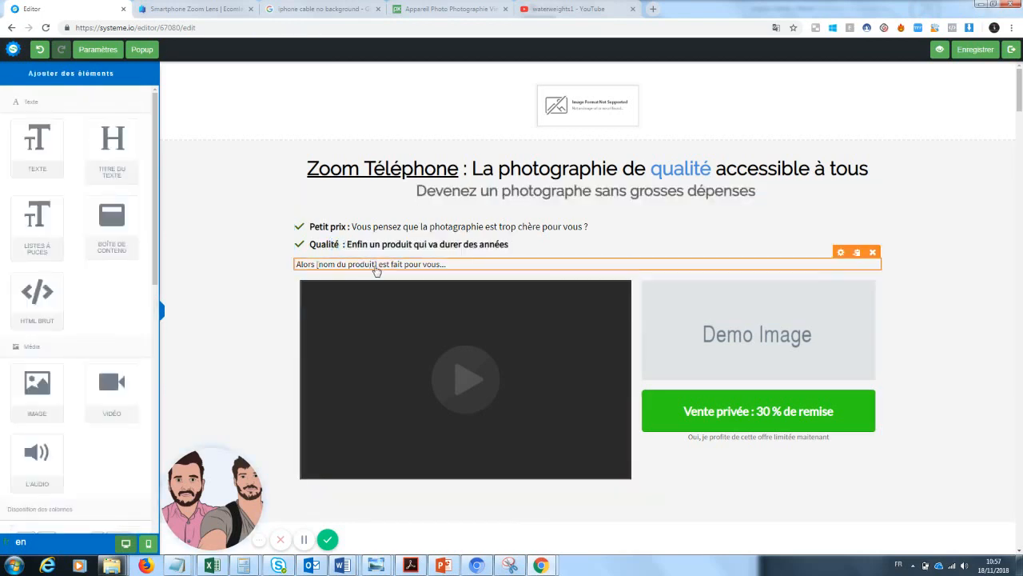
{"action": "left_click", "coordinate": [442, 266]}
{"action": "left_click_drag", "start_coordinate": [450, 264], "coordinate": [318, 267]}
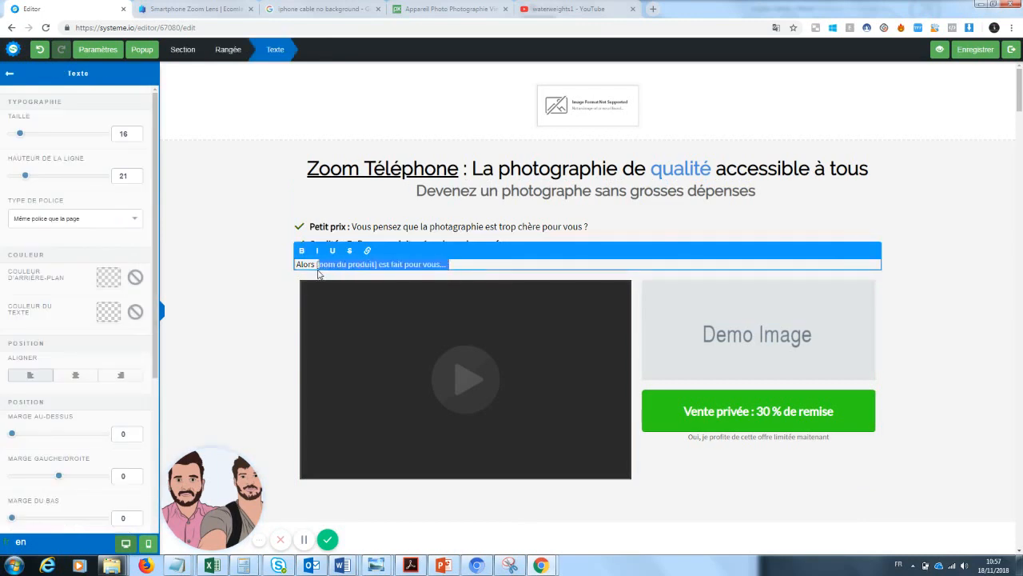
{"action": "key", "text": "BackSpace"}
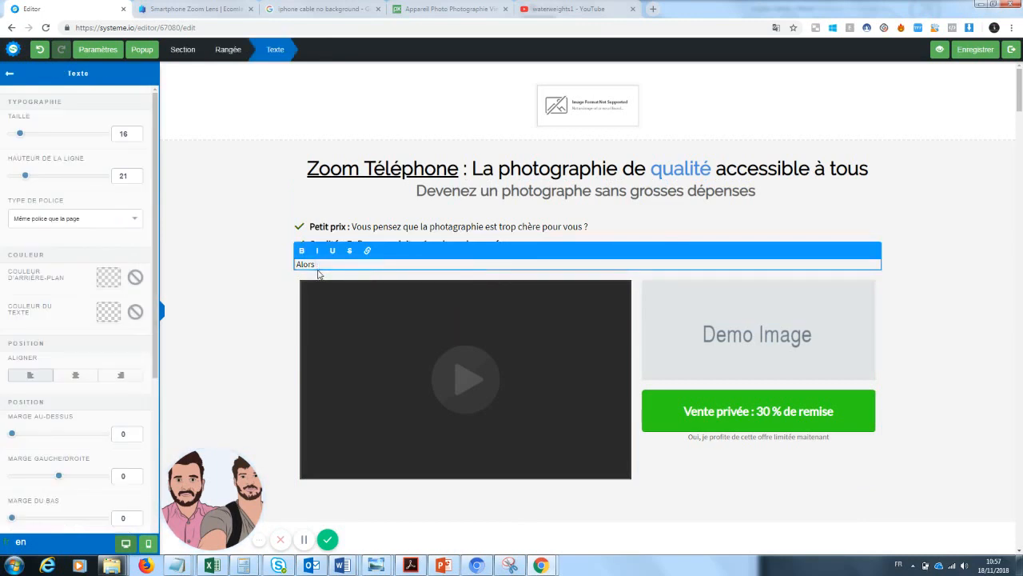
{"action": "type", "text": "ce zoom de téléphone est fait pour vous"}
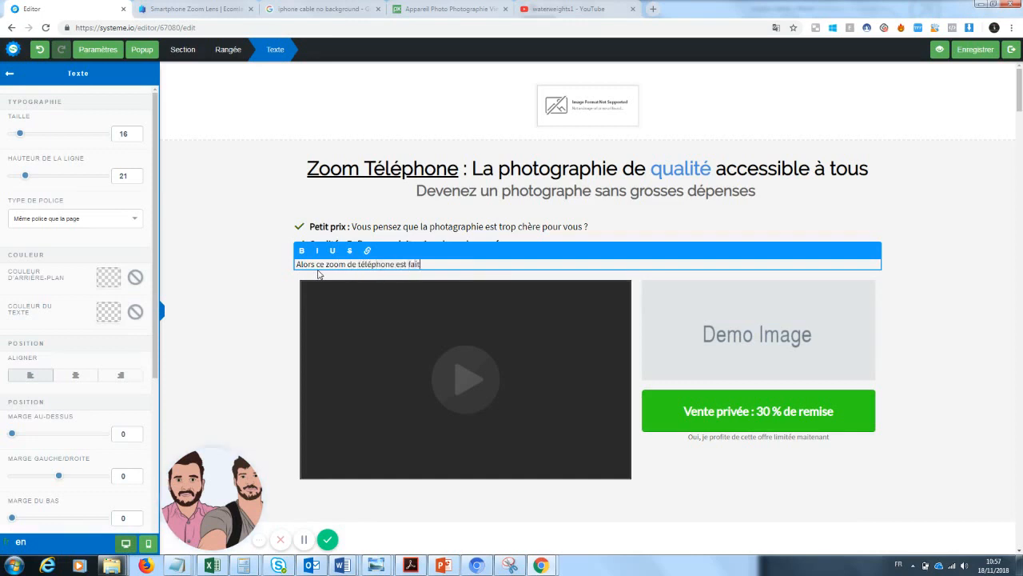
{"action": "left_click", "coordinate": [244, 334]}
{"action": "left_click_drag", "start_coordinate": [509, 244], "coordinate": [346, 245]}
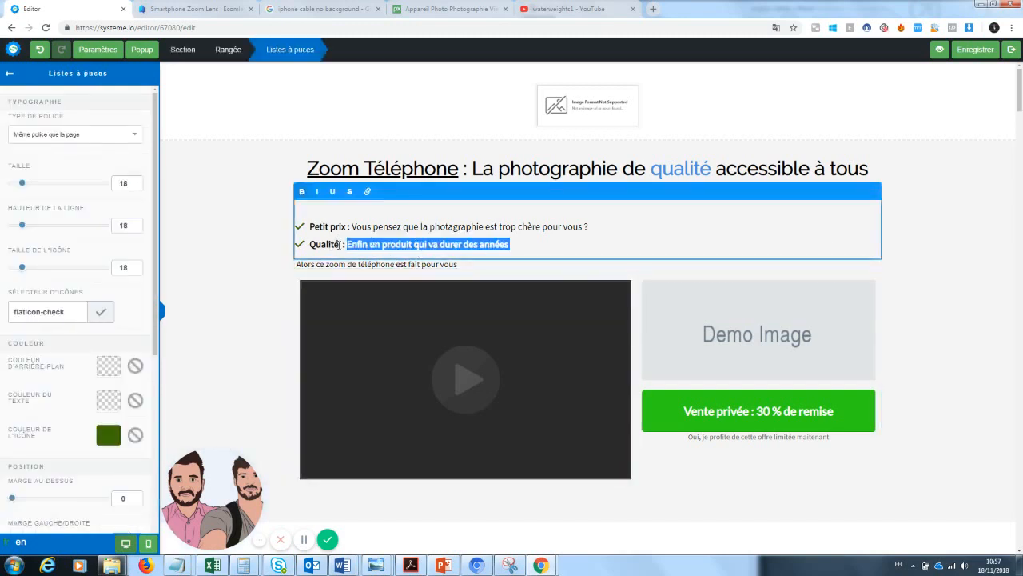
- Reword the second bullet as 'Vous cherchez depuis toujours un produit peu cher et fiable ?'
{"action": "left_click_drag", "start_coordinate": [340, 244], "coordinate": [315, 245]}
{"action": "left_click", "coordinate": [438, 246]}
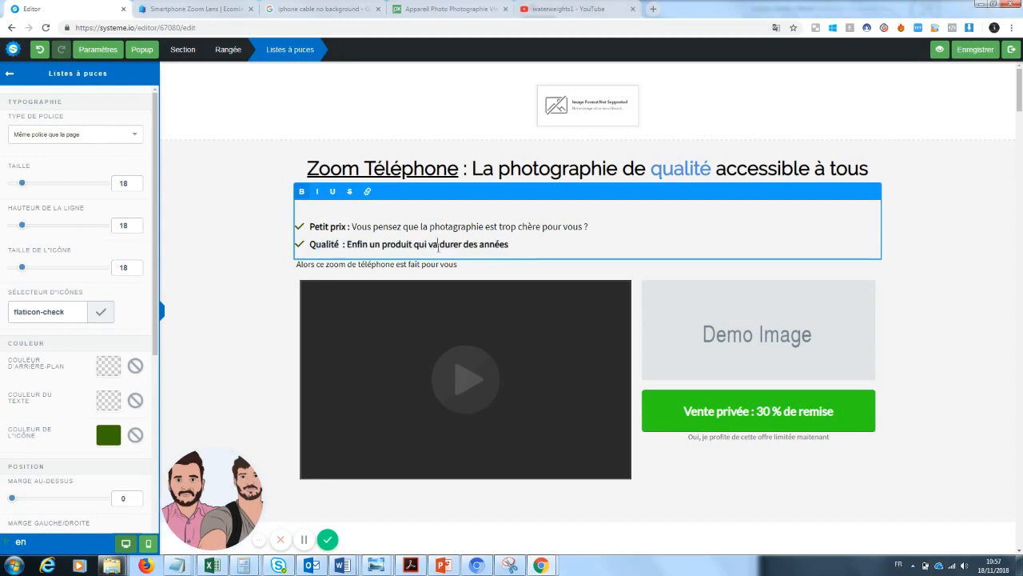
{"action": "left_click_drag", "start_coordinate": [513, 244], "coordinate": [351, 247]}
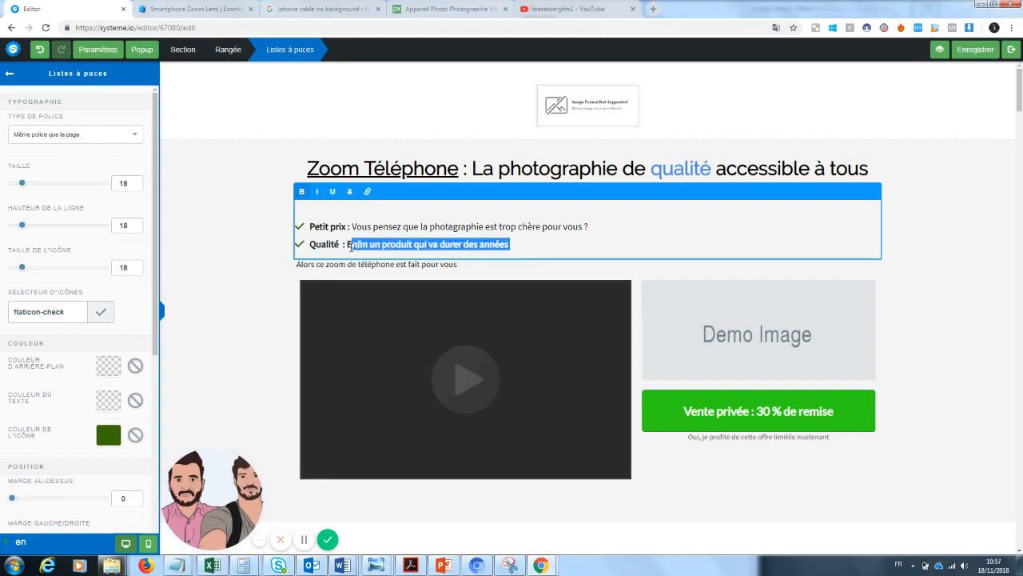
{"action": "type", "text": "Vous cherchez"}
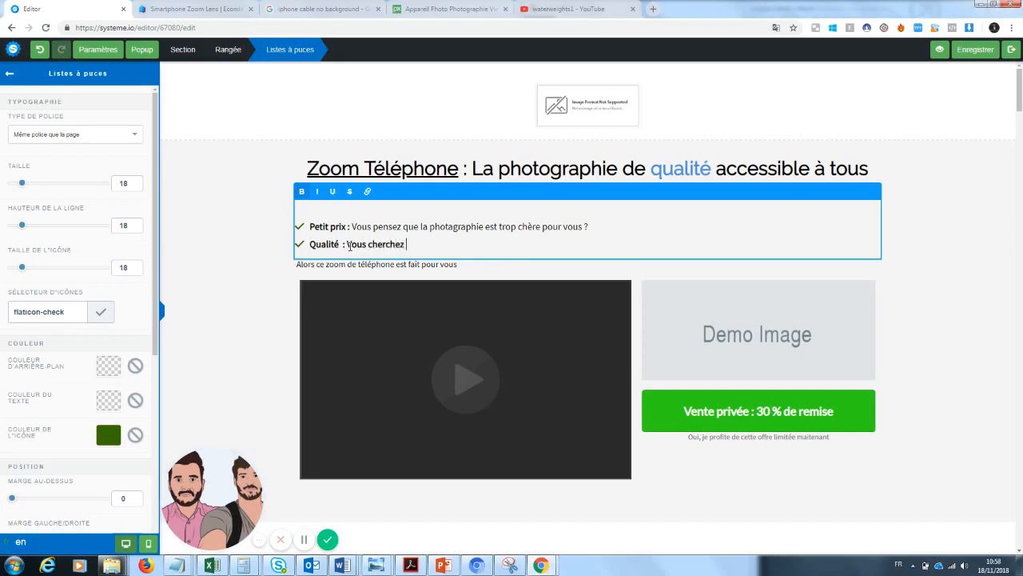
{"action": "type", "text": " depuis tou"}
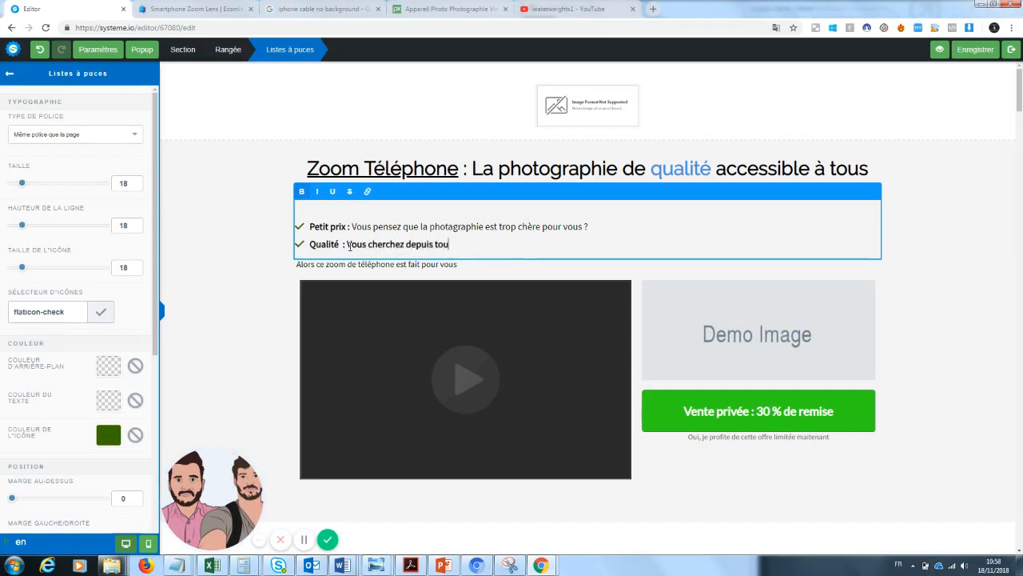
{"action": "type", "text": "jours un produit"}
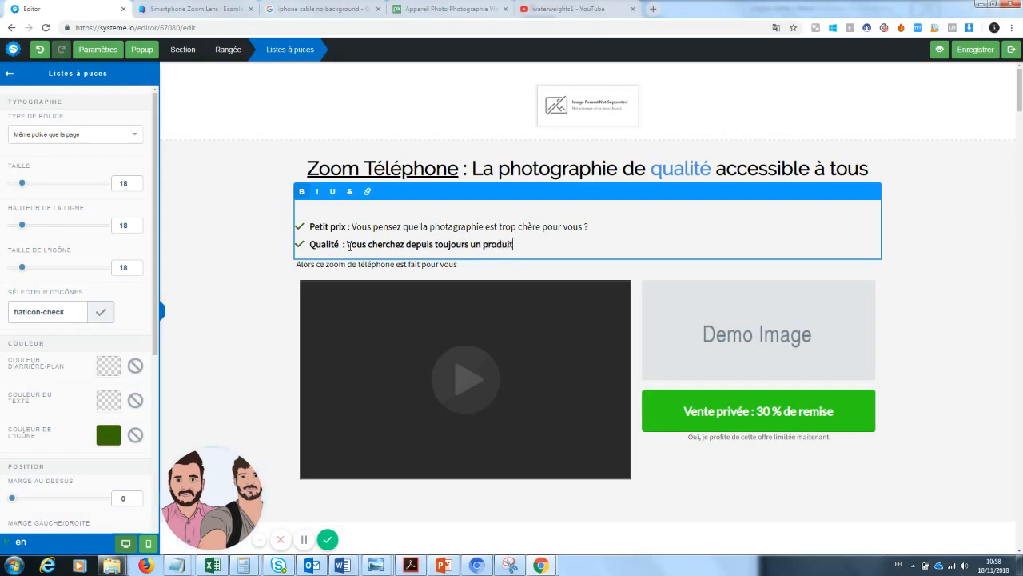
{"action": "type", "text": " peu cher et fiable ?"}
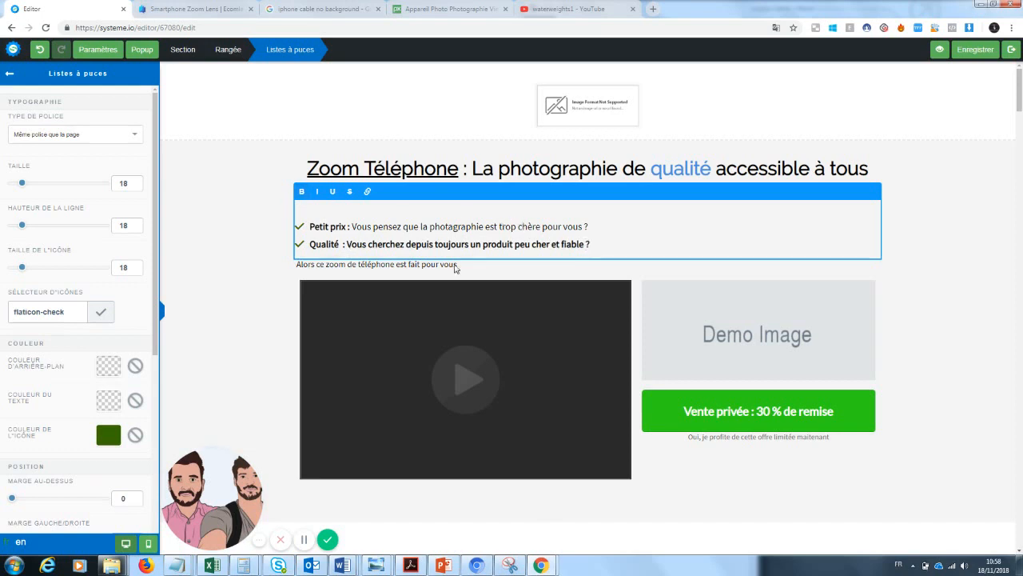
- Reword the first bullet as a question starting 'Vous êtes à la recherche d'un produit' about cheap photo-taking
{"action": "left_click_drag", "start_coordinate": [353, 226], "coordinate": [592, 227]}
{"action": "left_click", "coordinate": [385, 227]}
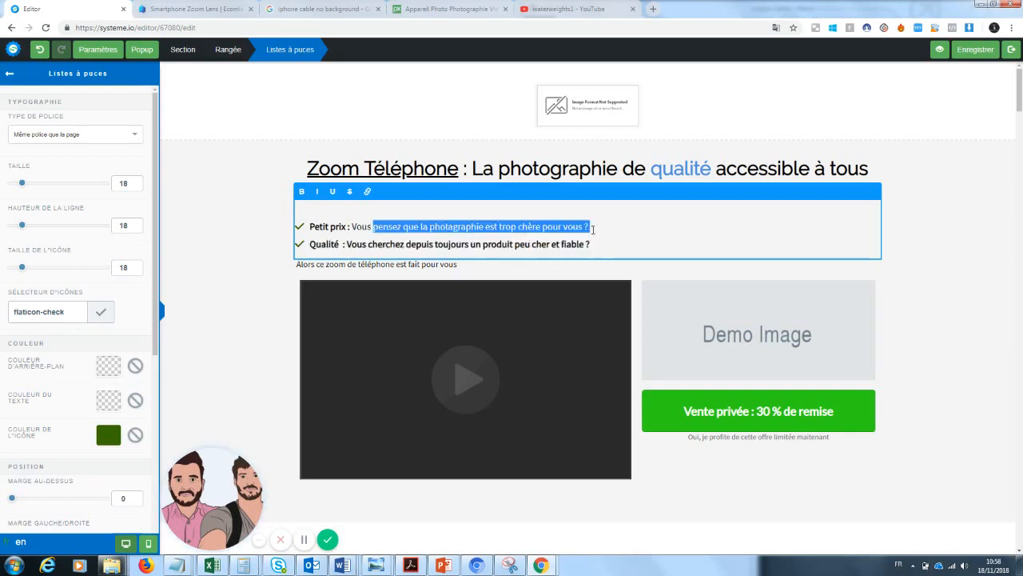
{"action": "key", "text": "BackSpace"}
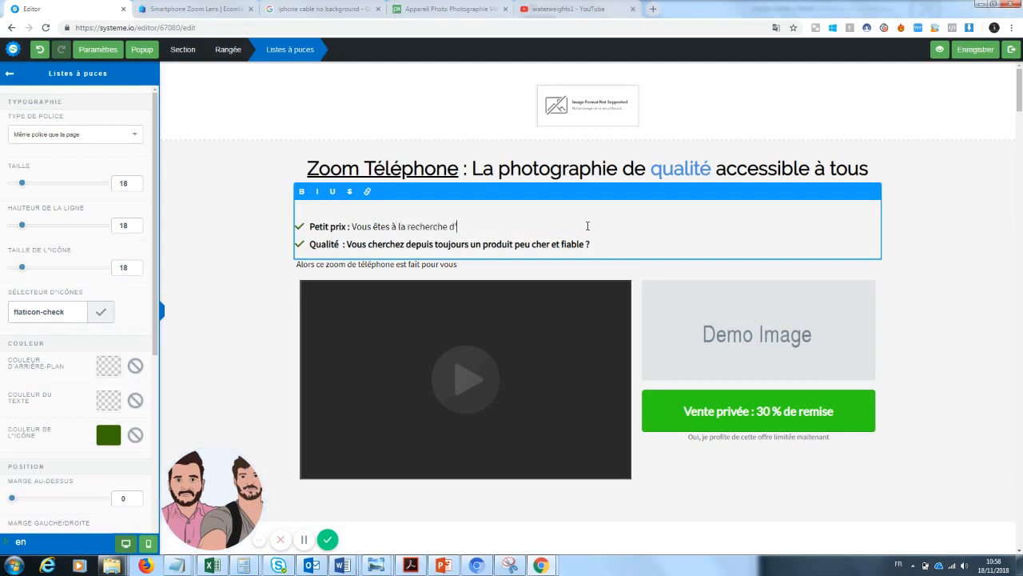
{"action": "type", "text": "êtes à la recherche d'un produ"}
{"action": "key", "text": "BackSpace"}
{"action": "key", "text": "BackSpace"}
{"action": "key", "text": "BackSpace"}
{"action": "key", "text": "BackSpace"}
{"action": "key", "text": "BackSpace"}
{"action": "key", "text": "BackSpace"}
{"action": "key", "text": "BackSpace"}
{"action": "type", "text": "endre des photos ?"}
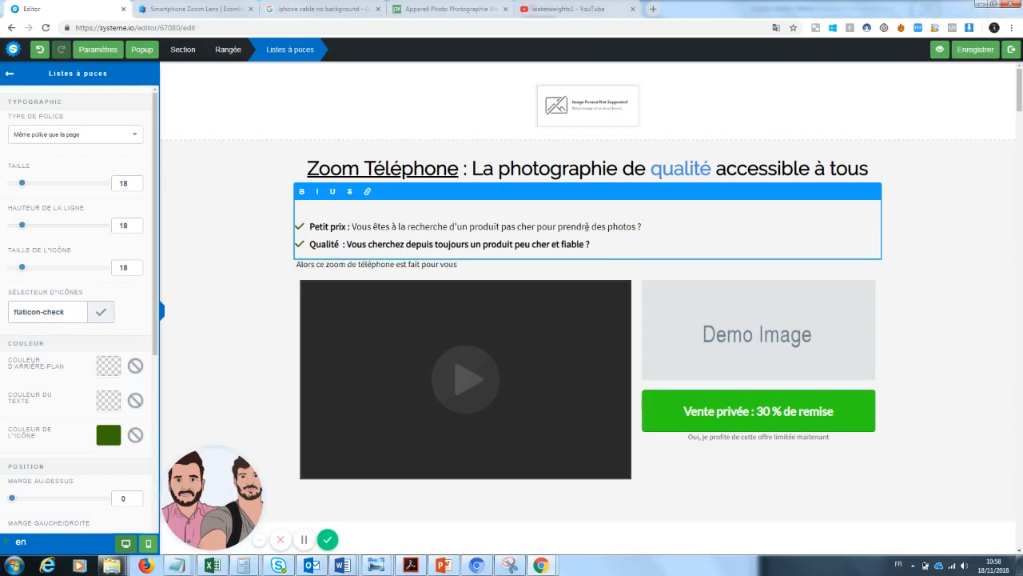
{"action": "left_click", "coordinate": [963, 238]}
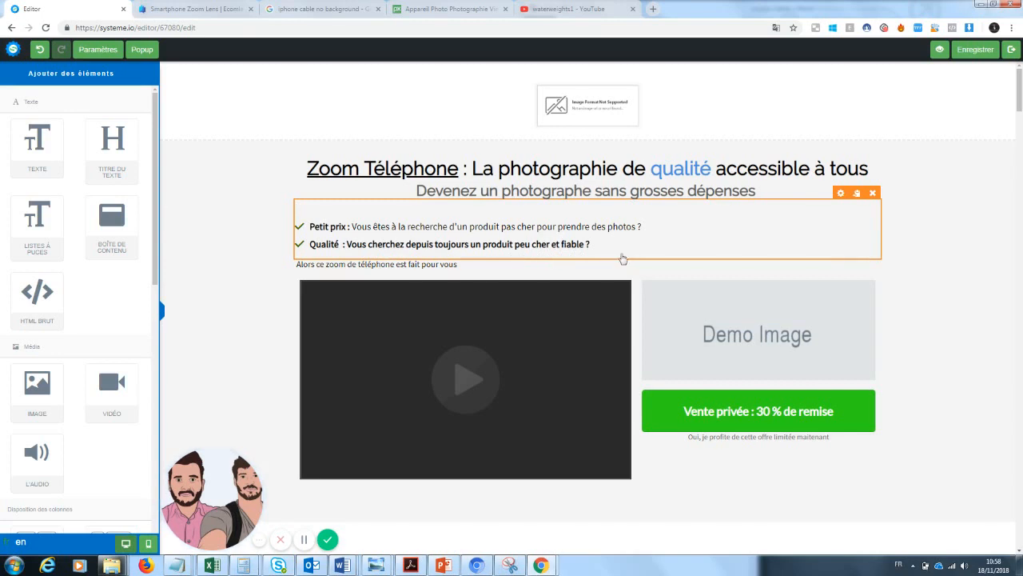
- Bold the words 'est fait pour vous' in the 'Alors ce zoom…' line
{"action": "left_click", "coordinate": [356, 265]}
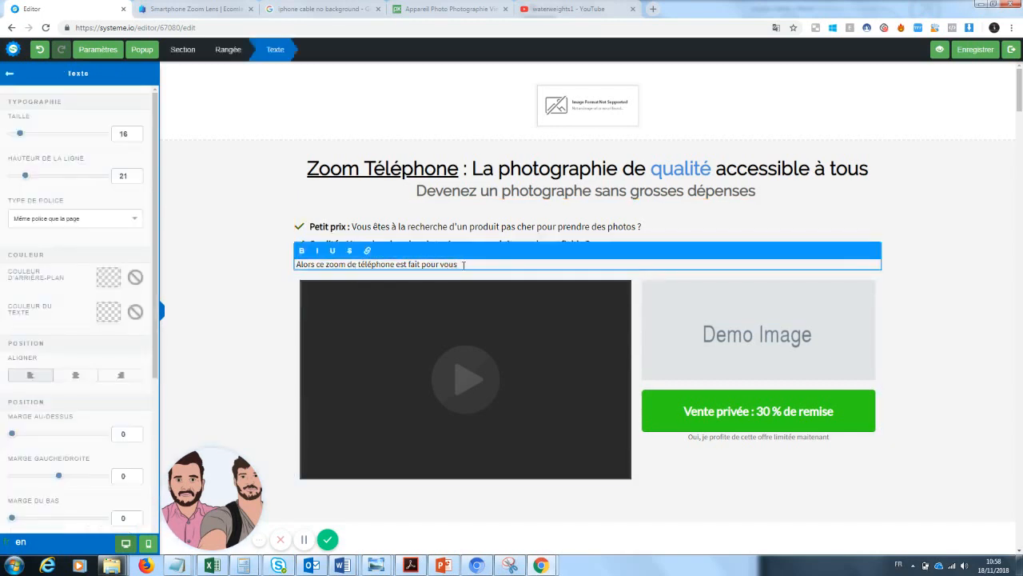
{"action": "left_click_drag", "start_coordinate": [468, 265], "coordinate": [398, 268]}
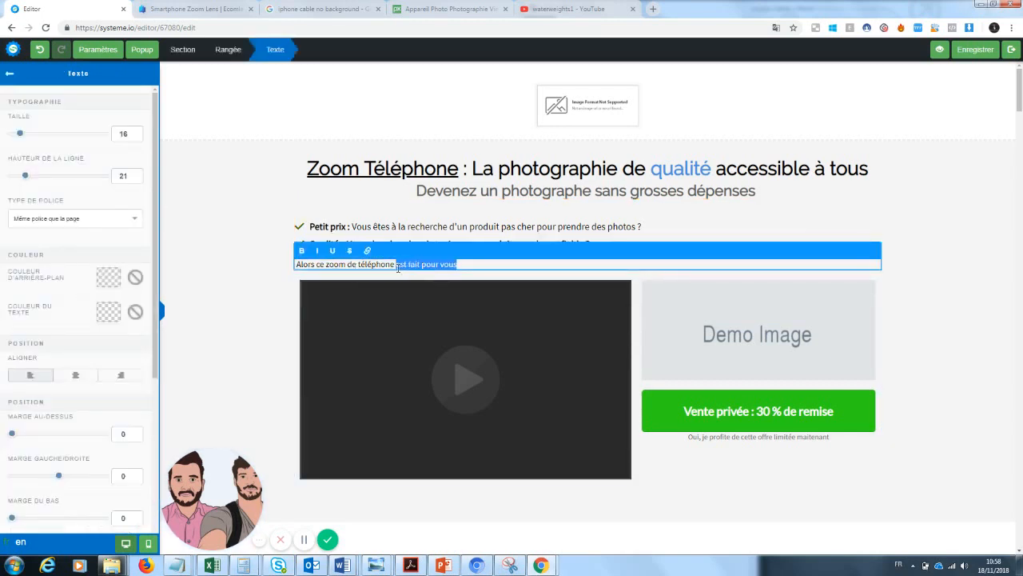
{"action": "left_click", "coordinate": [302, 250]}
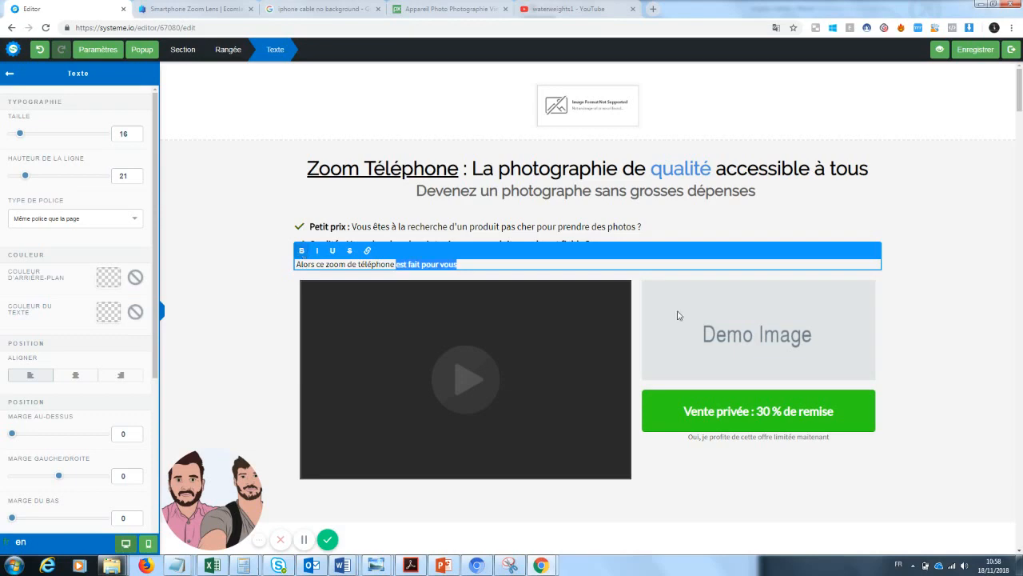
{"action": "left_click", "coordinate": [946, 298]}
{"action": "left_click_drag", "start_coordinate": [1021, 89], "coordinate": [1022, 89]}
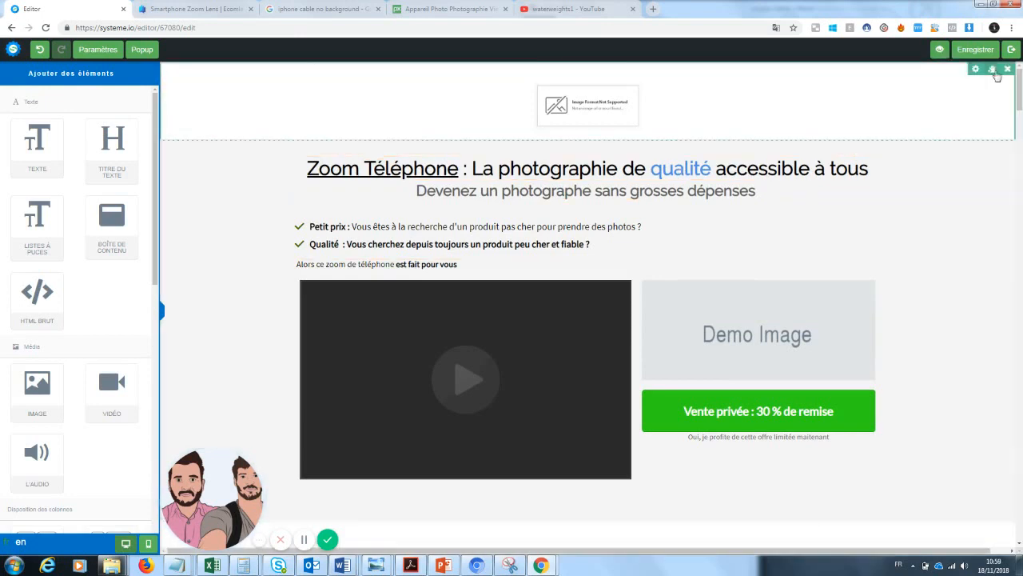
- Delete the image section above the title and add a 1/2-1/2 column row at the page top
{"action": "left_click", "coordinate": [1007, 70]}
{"action": "left_click", "coordinate": [555, 88]}
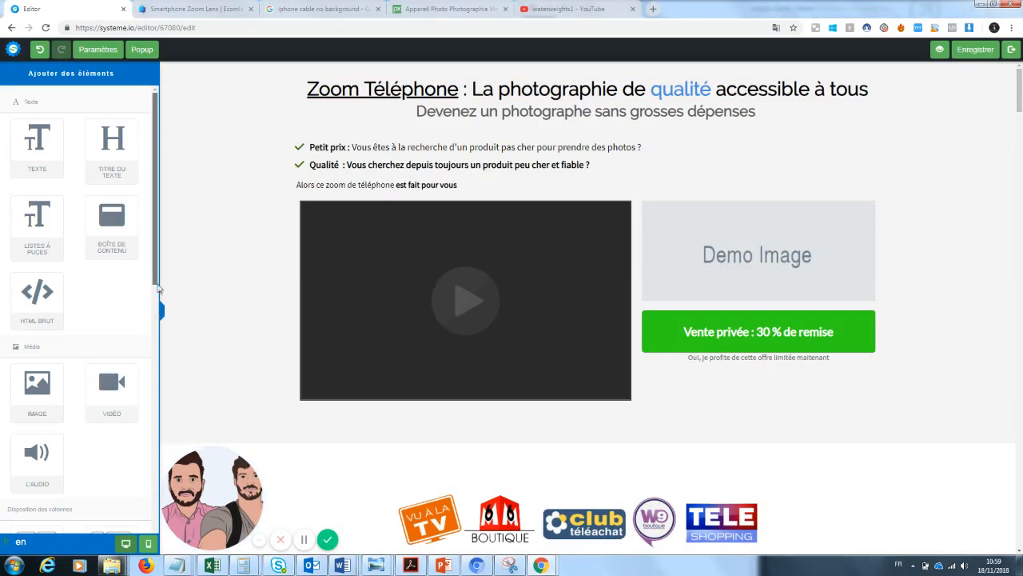
{"action": "scroll", "coordinate": [146, 390], "scroll_direction": "down", "scroll_amount": 3}
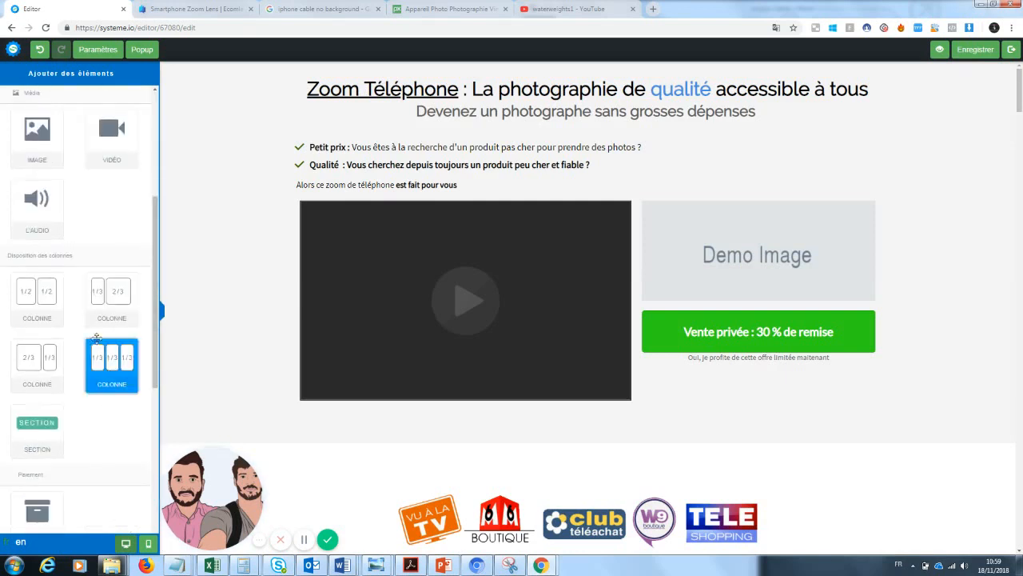
{"action": "left_click_drag", "start_coordinate": [52, 312], "coordinate": [343, 70]}
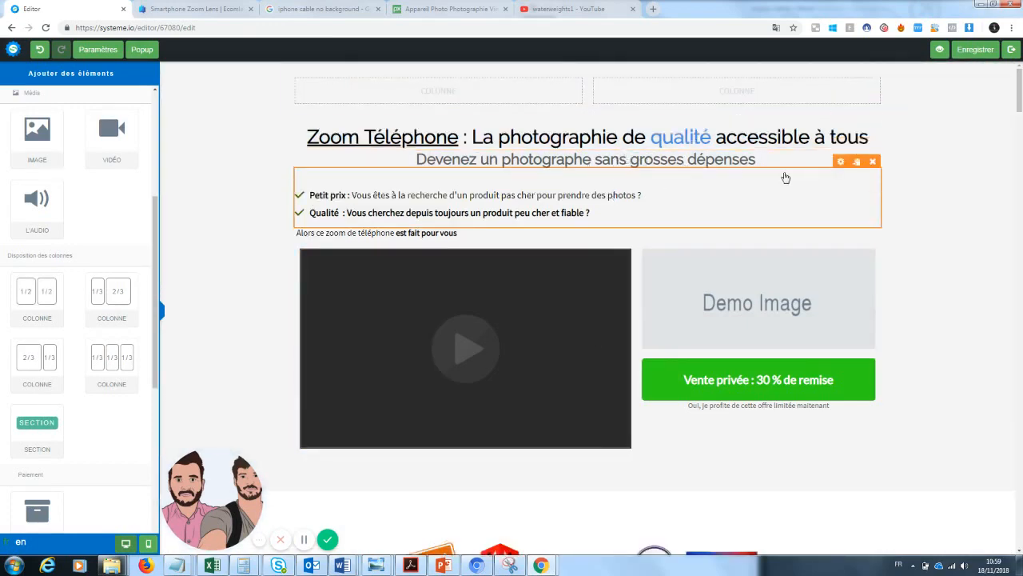
{"action": "left_click", "coordinate": [644, 177]}
{"action": "left_click", "coordinate": [946, 177]}
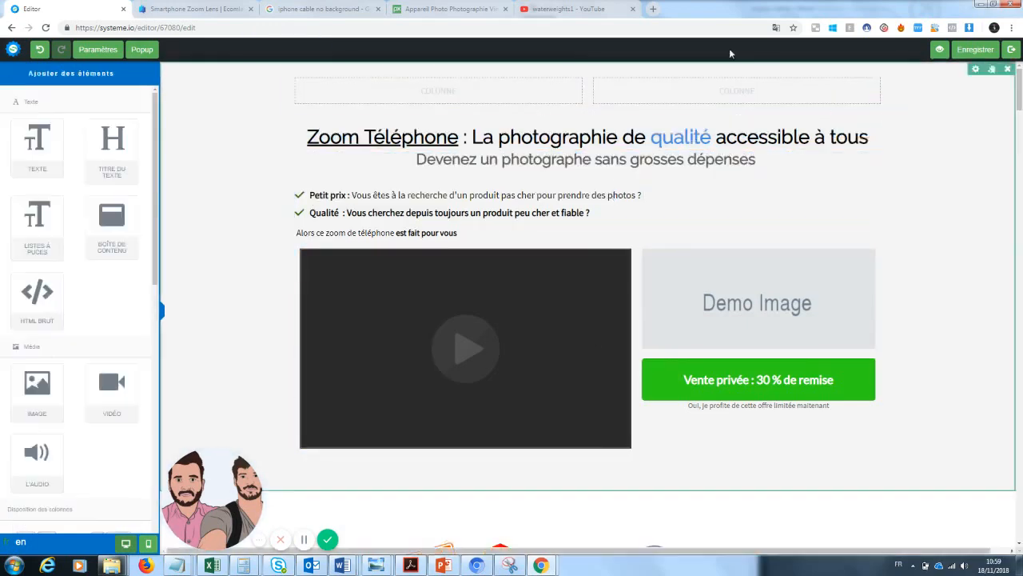
- Raise the subtitle's Marge au-dessus from 5 to 60
{"action": "left_click", "coordinate": [710, 164]}
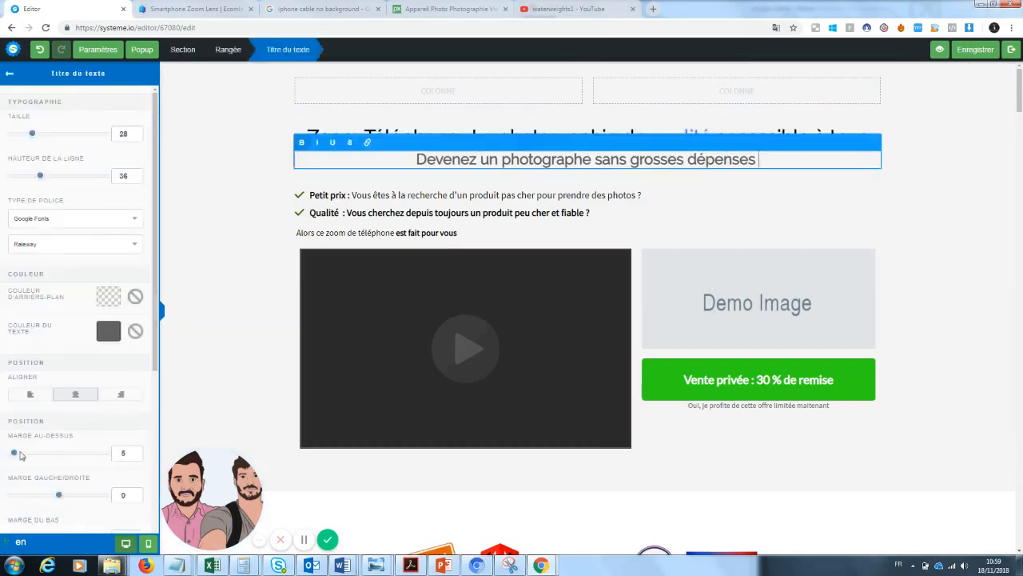
{"action": "left_click_drag", "start_coordinate": [15, 453], "coordinate": [40, 460]}
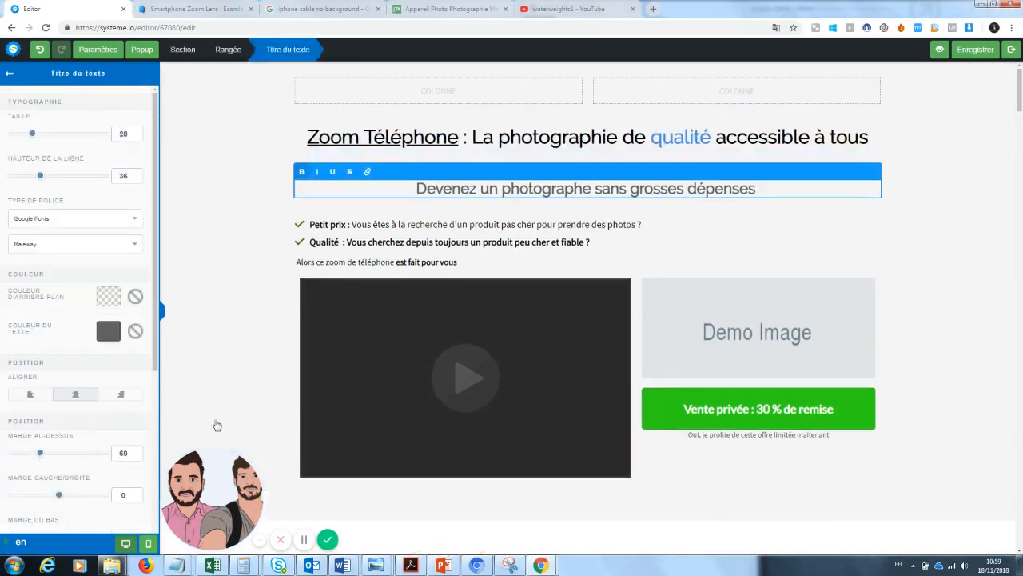
{"action": "left_click", "coordinate": [254, 371]}
{"action": "left_click_drag", "start_coordinate": [1019, 81], "coordinate": [1018, 86]}
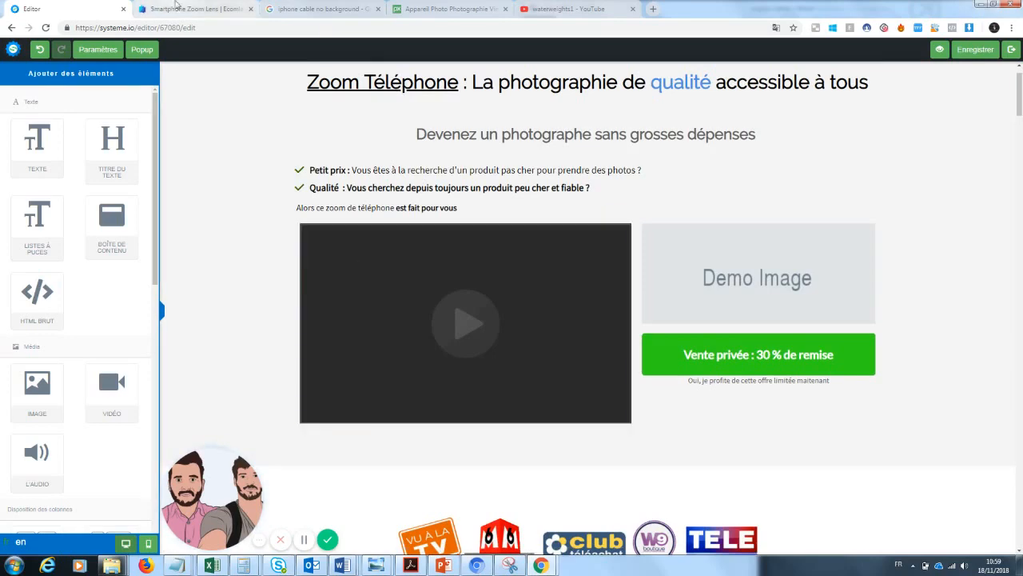
- Switch to the ecomlad Smartphone Zoom Lens product page and browse its details
{"action": "key", "text": "ctrl+Tab"}
{"action": "scroll", "coordinate": [1012, 84], "scroll_direction": "down", "scroll_amount": 2}
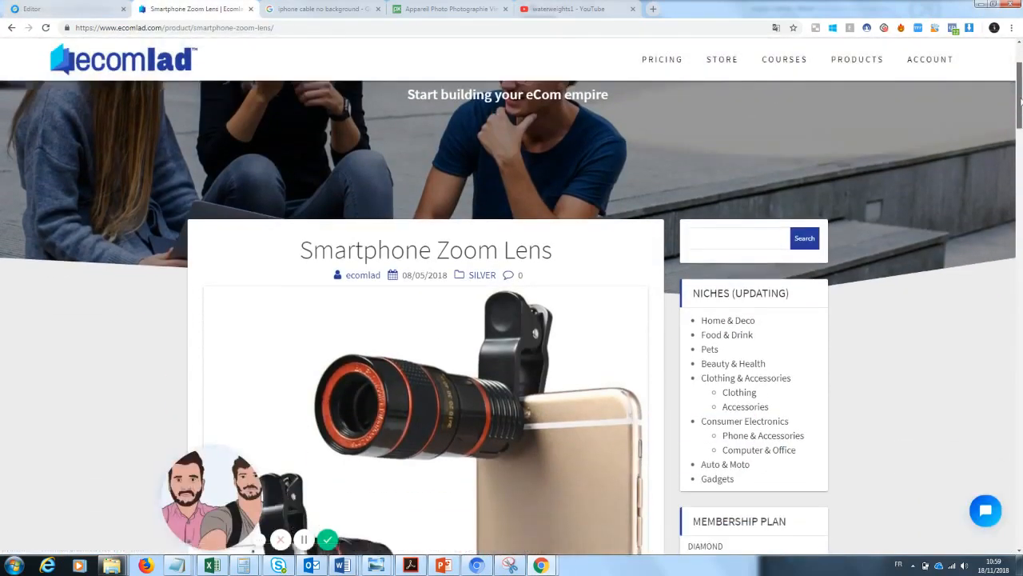
{"action": "left_click_drag", "start_coordinate": [219, 483], "coordinate": [63, 481]}
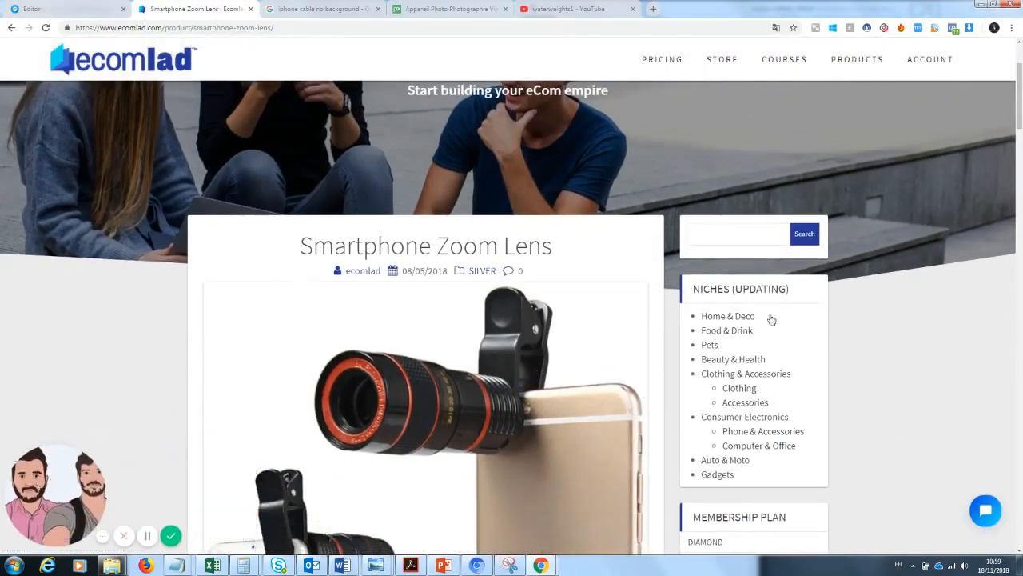
{"action": "left_click_drag", "start_coordinate": [1020, 95], "coordinate": [1022, 263]}
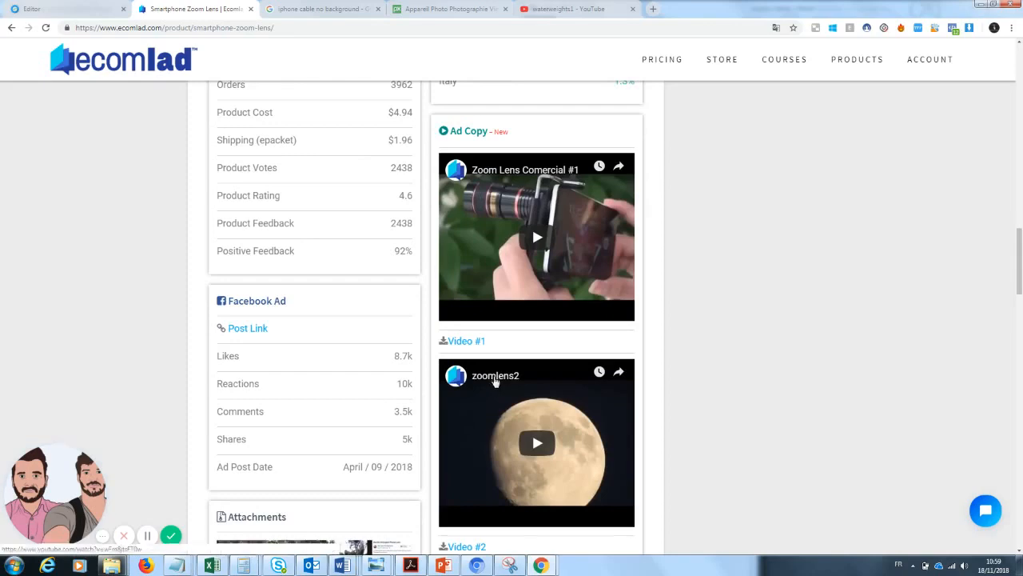
- Open the zoomlens2 video on YouTube, take its web address, and return to the editor
{"action": "left_click", "coordinate": [493, 377]}
{"action": "left_click", "coordinate": [248, 28]}
{"action": "key", "text": "ctrl+c"}
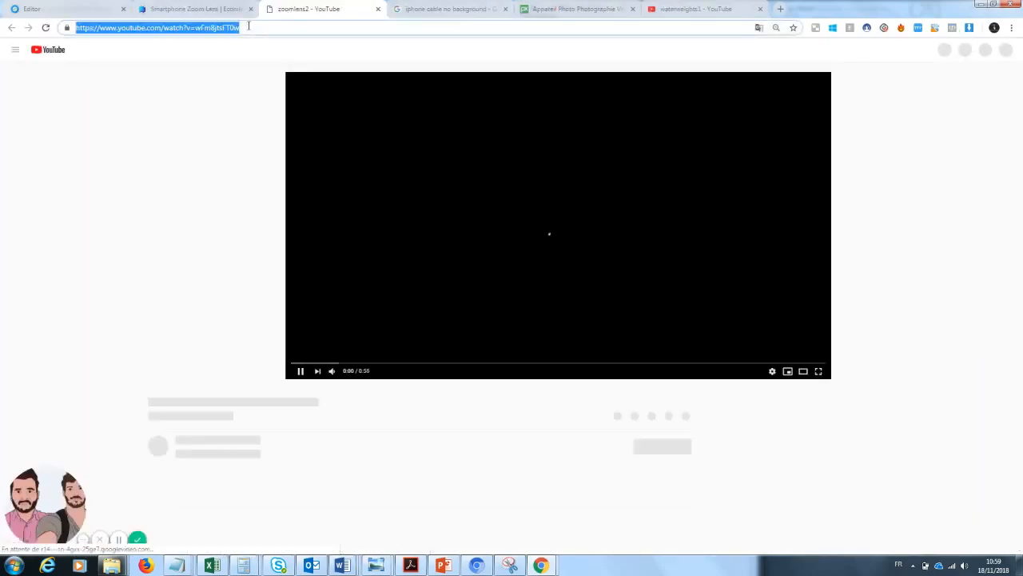
{"action": "left_click", "coordinate": [378, 9]}
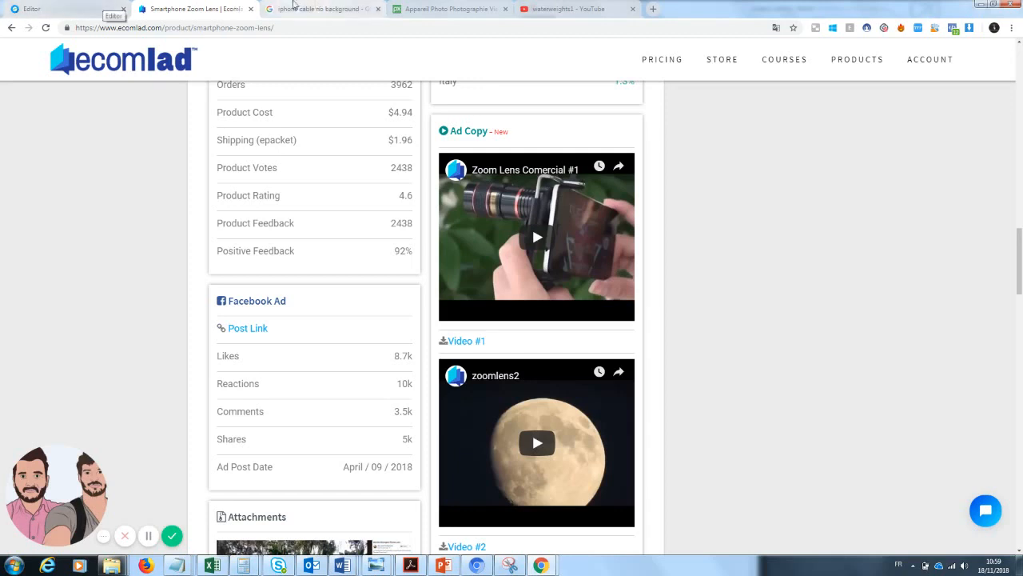
{"action": "left_click", "coordinate": [108, 6]}
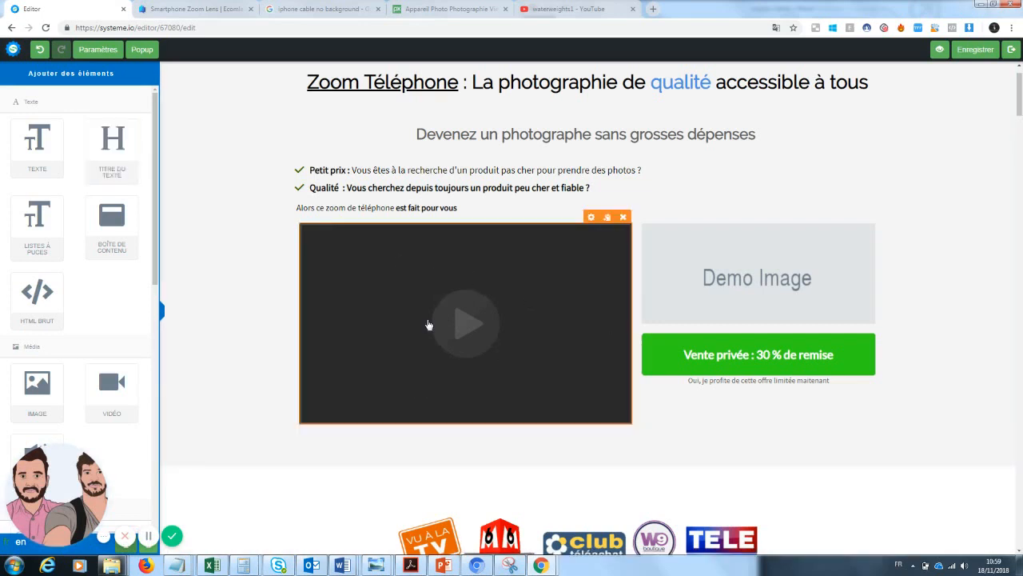
- Paste the copied YouTube link into the video block's URL YOUTUBE field and save the page
{"action": "left_click", "coordinate": [590, 216]}
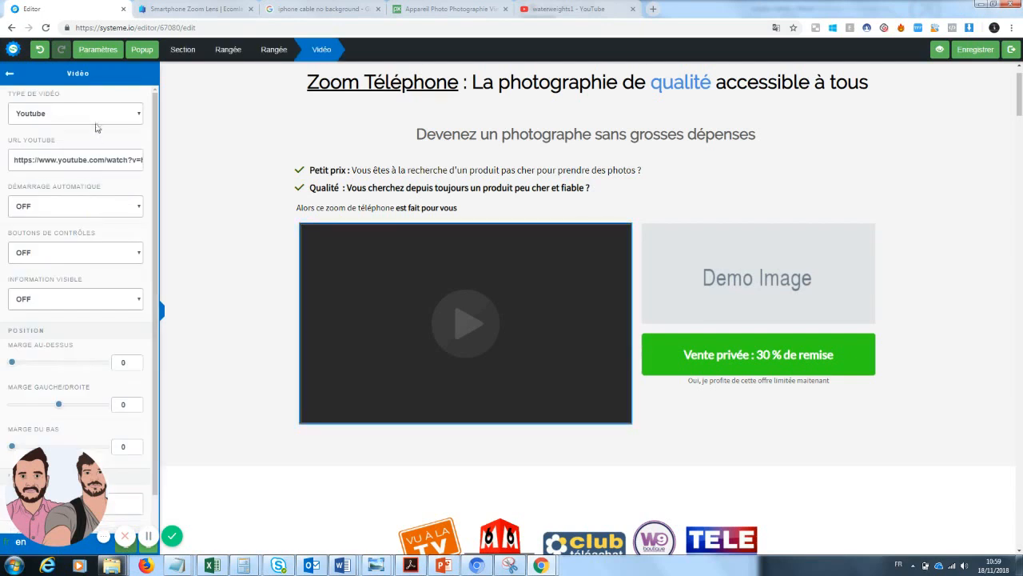
{"action": "triple_click", "coordinate": [92, 159]}
{"action": "key", "text": "ctrl+v"}
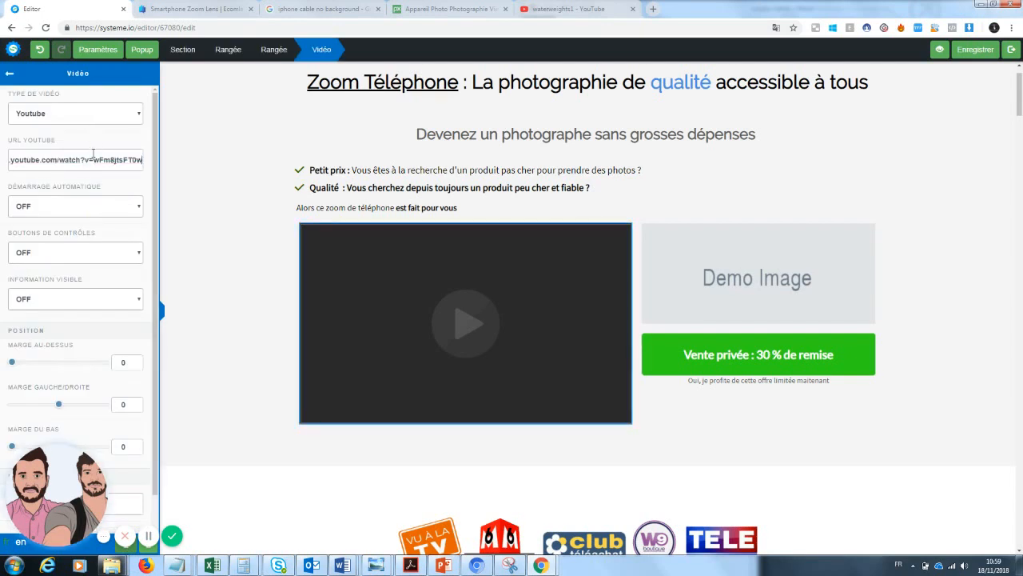
{"action": "left_click", "coordinate": [977, 53]}
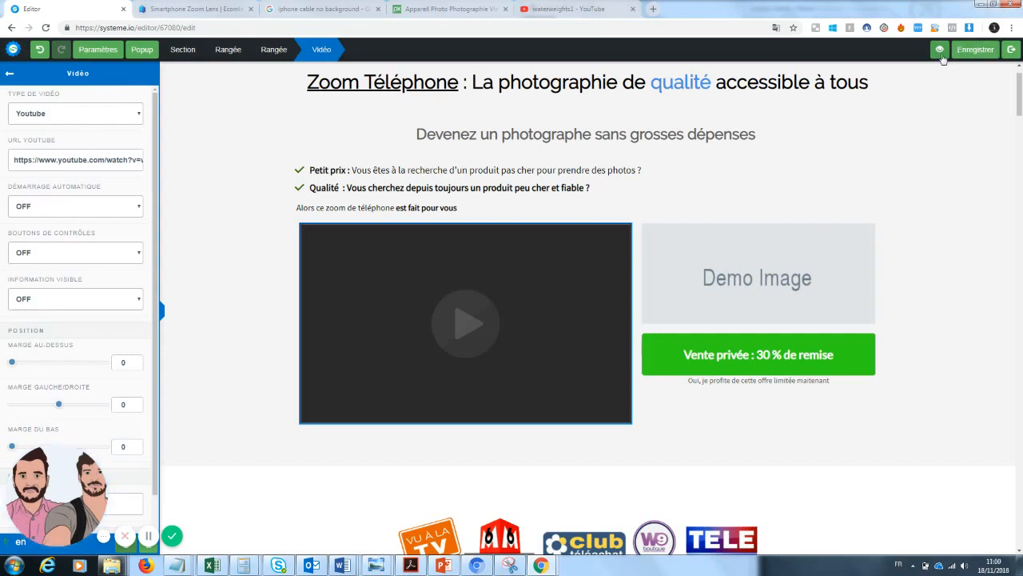
- Preview the page, always allowing pop-ups from the site when the preview is blocked
{"action": "left_click", "coordinate": [942, 58]}
{"action": "left_click", "coordinate": [720, 27]}
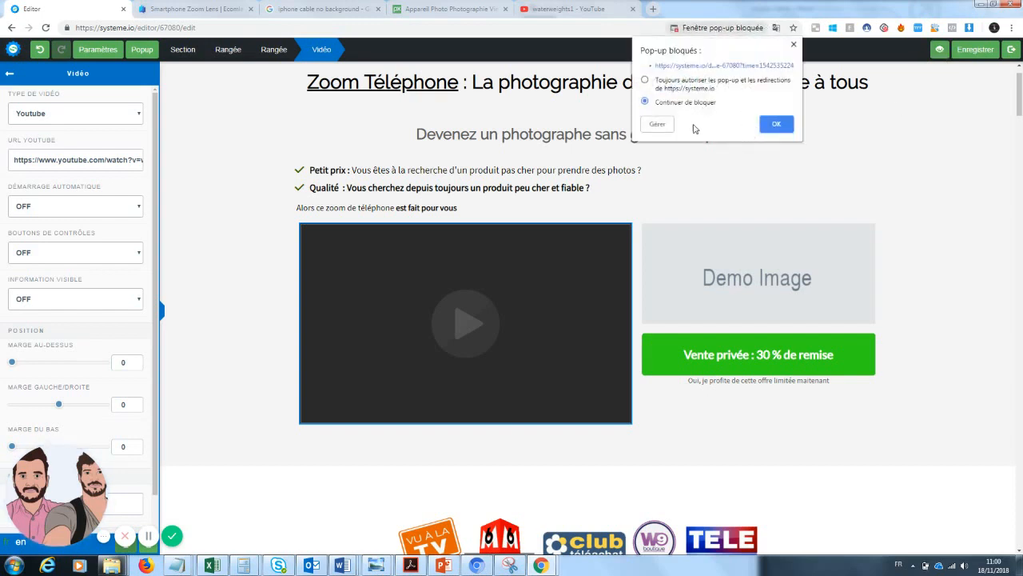
{"action": "left_click", "coordinate": [644, 80]}
{"action": "left_click", "coordinate": [776, 124]}
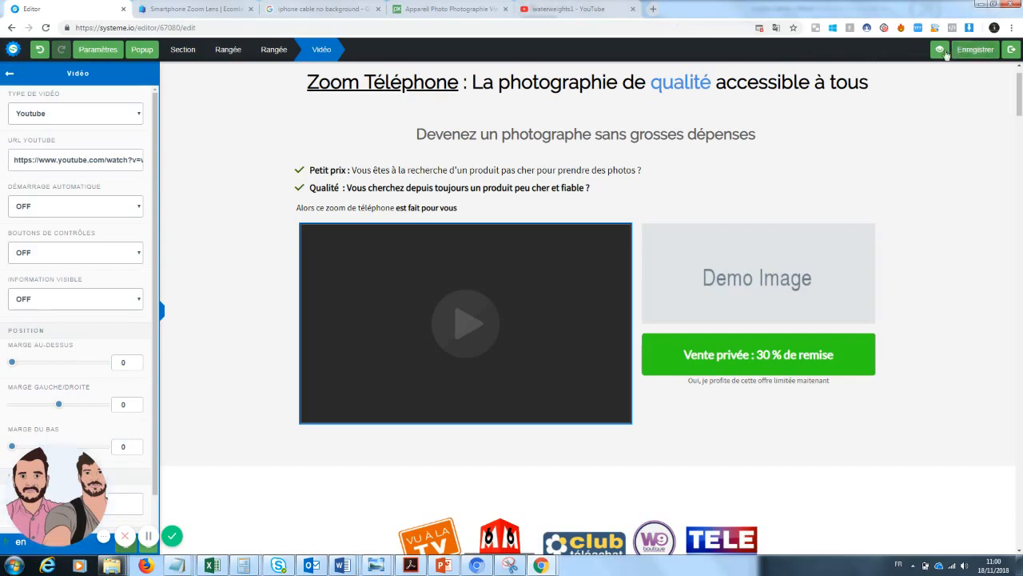
{"action": "left_click", "coordinate": [976, 49]}
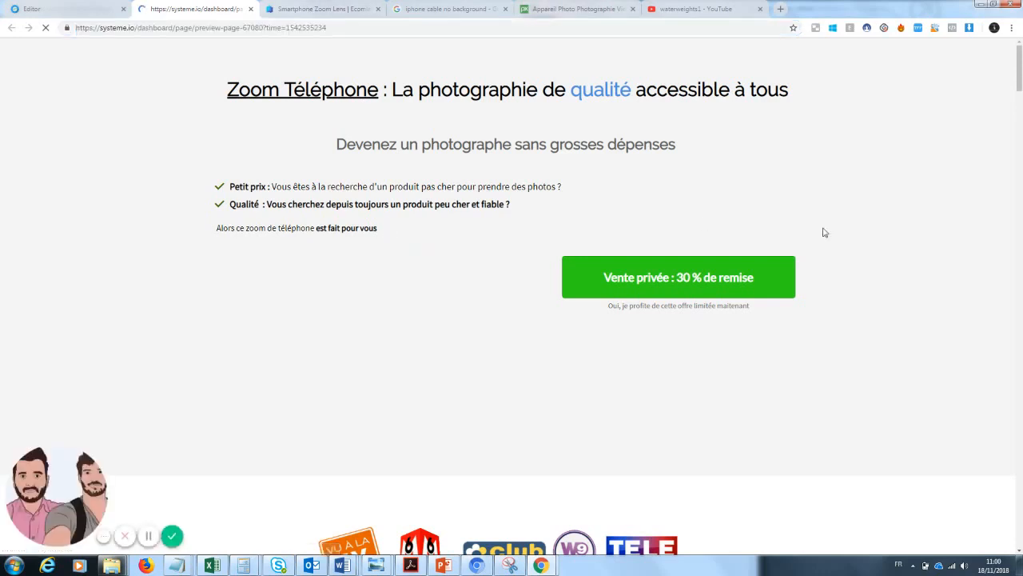
- Dismiss the preview's exit pop-up, confirm the zoomlens2 moon video appears, and return to the editor
{"action": "left_click_drag", "start_coordinate": [1021, 80], "coordinate": [1021, 73]}
{"action": "left_click", "coordinate": [655, 173]}
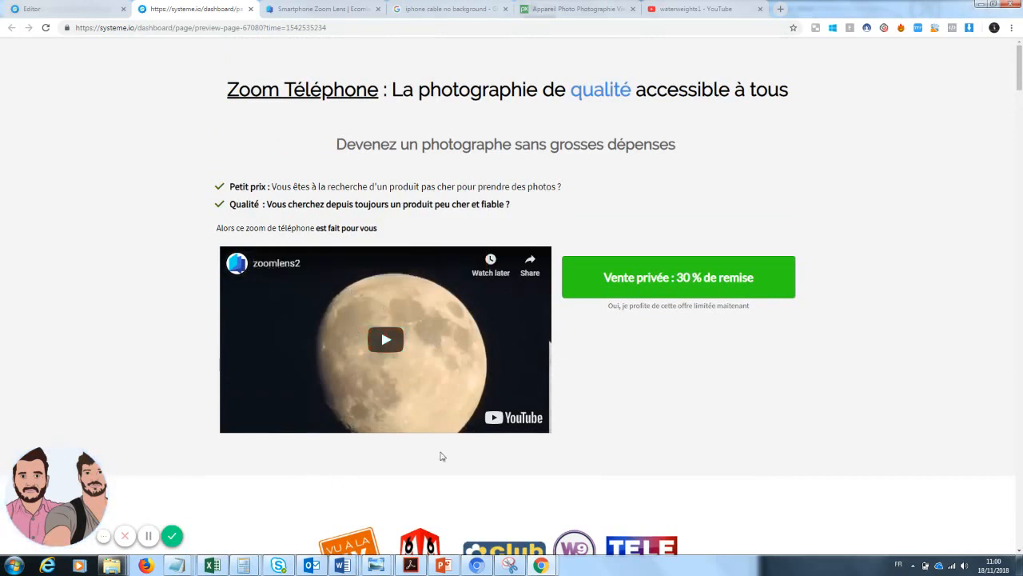
{"action": "left_click", "coordinate": [88, 9]}
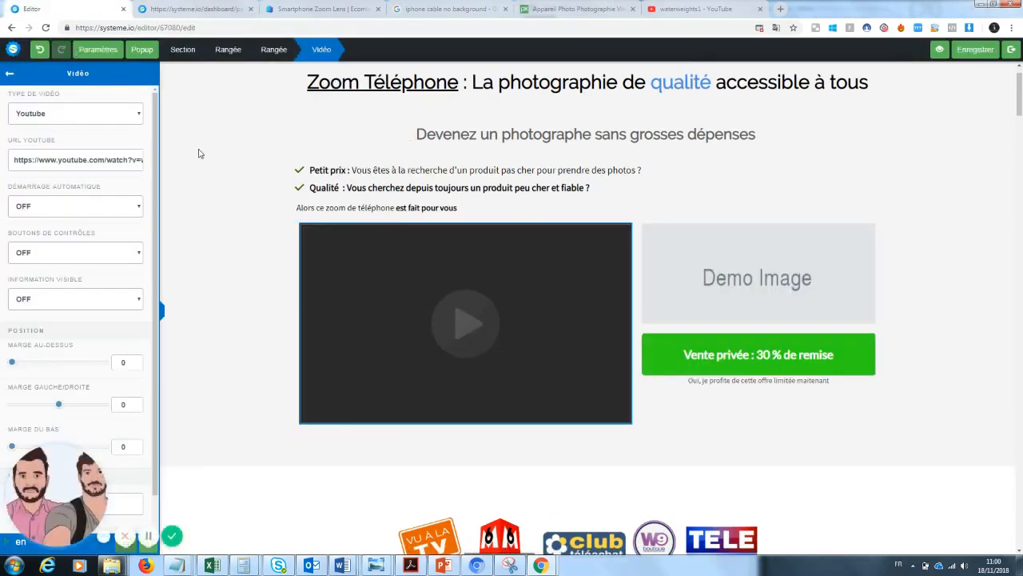
- Add a text block below the video reading 'VU sur YOUTUBE !!'
{"action": "left_click", "coordinate": [11, 77]}
{"action": "left_click_drag", "start_coordinate": [37, 140], "coordinate": [459, 442]}
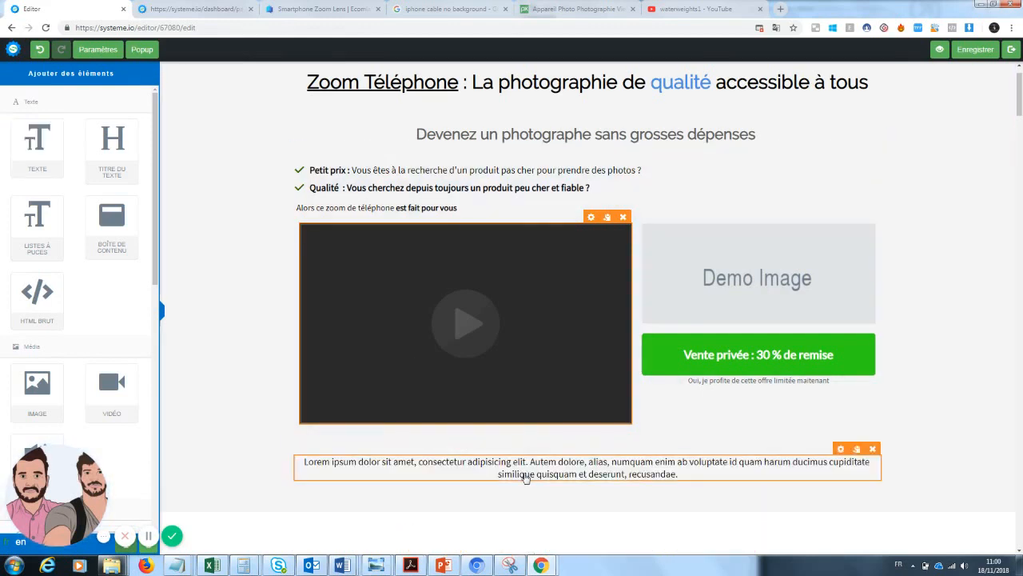
{"action": "left_click", "coordinate": [526, 478]}
{"action": "left_click_drag", "start_coordinate": [695, 474], "coordinate": [299, 460]}
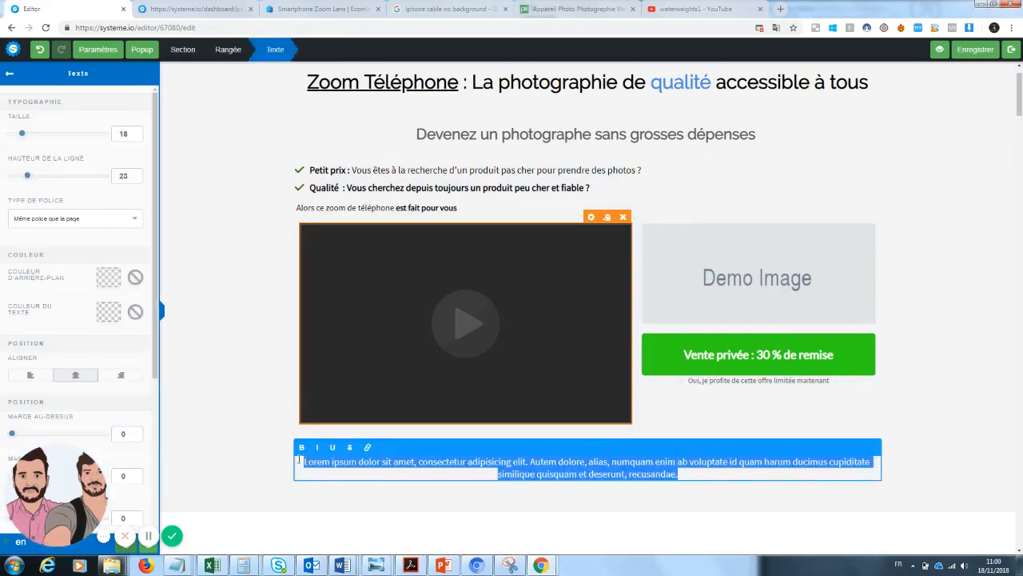
{"action": "type", "text": "VU sur"}
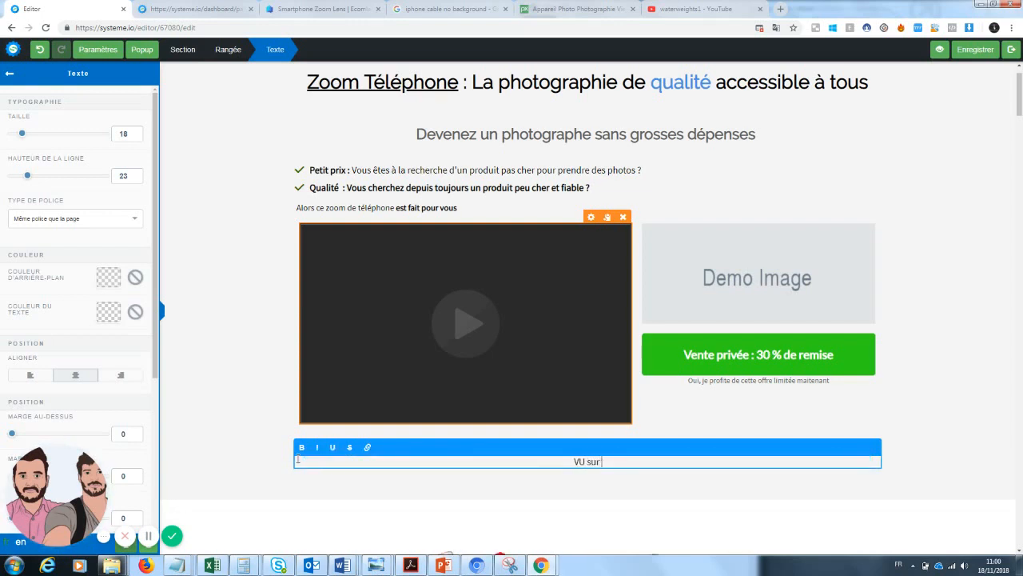
{"action": "type", "text": " YOUTUBE !!"}
{"action": "left_click_drag", "start_coordinate": [1020, 101], "coordinate": [1020, 114]}
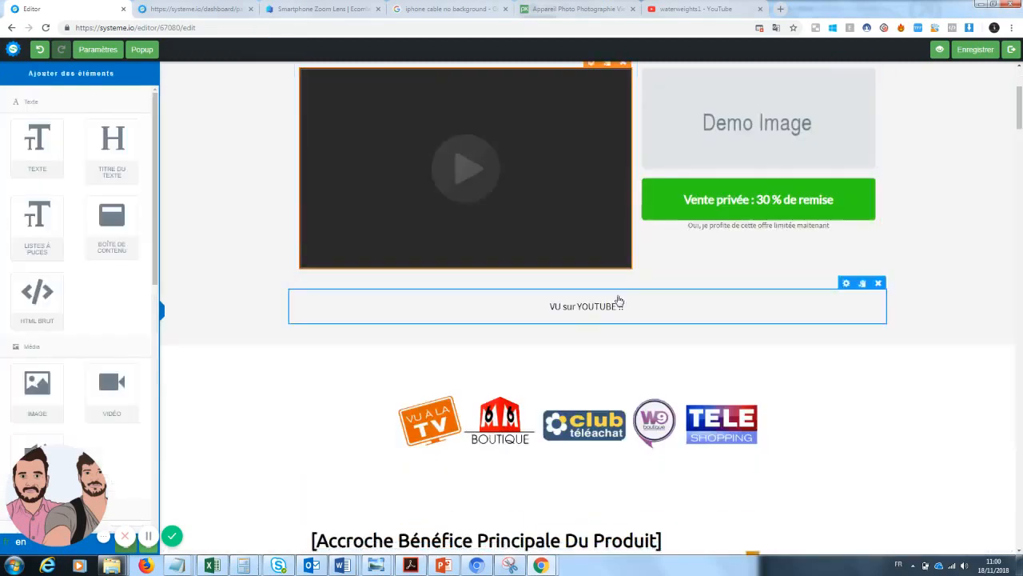
- Add a 1/3-2/3 column row beneath the video row
{"action": "left_click", "coordinate": [615, 303]}
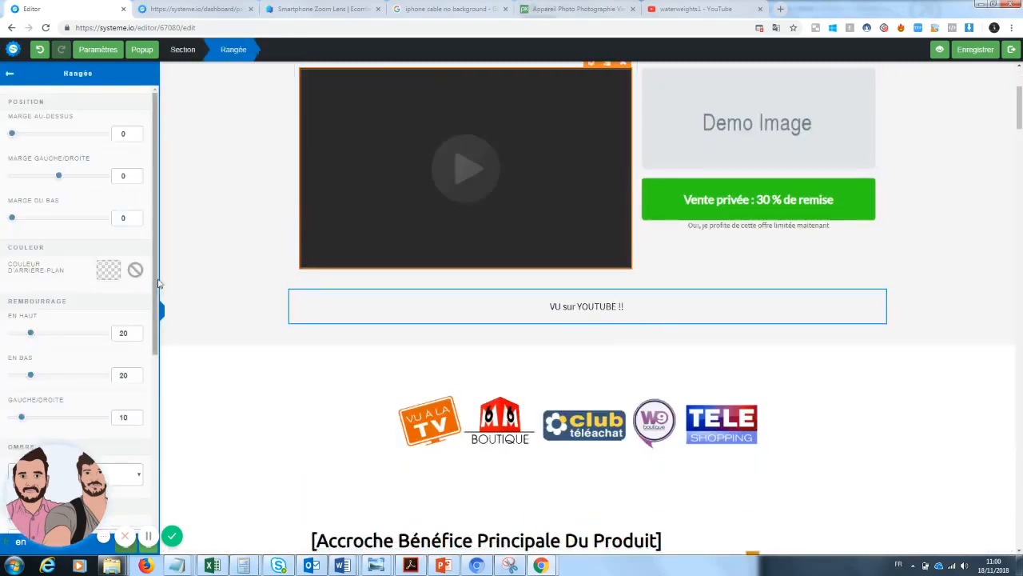
{"action": "scroll", "coordinate": [131, 303], "scroll_direction": "down", "scroll_amount": 5}
{"action": "left_click_drag", "start_coordinate": [40, 486], "coordinate": [250, 486]}
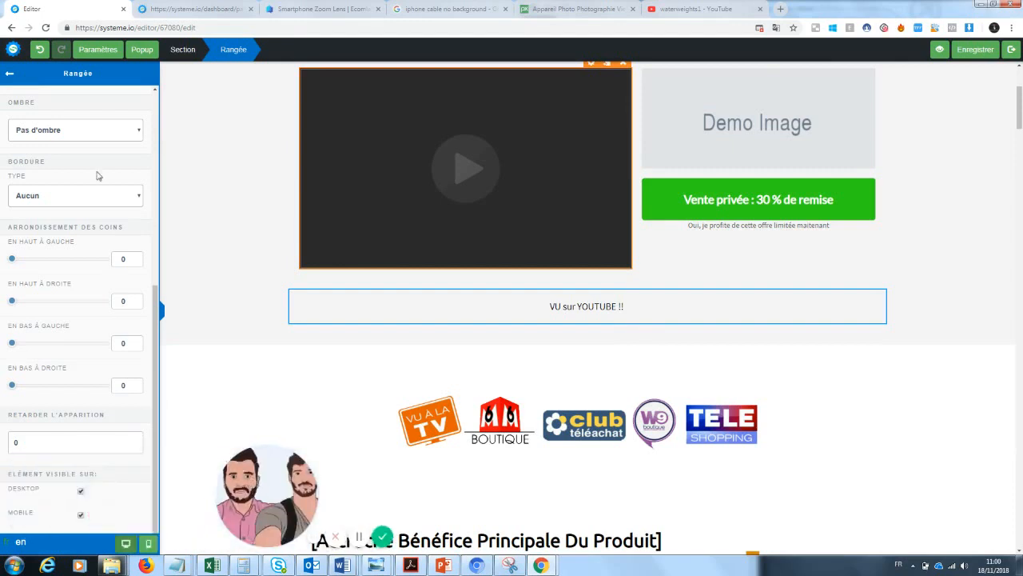
{"action": "left_click", "coordinate": [97, 49]}
{"action": "scroll", "coordinate": [156, 322], "scroll_direction": "down", "scroll_amount": 8}
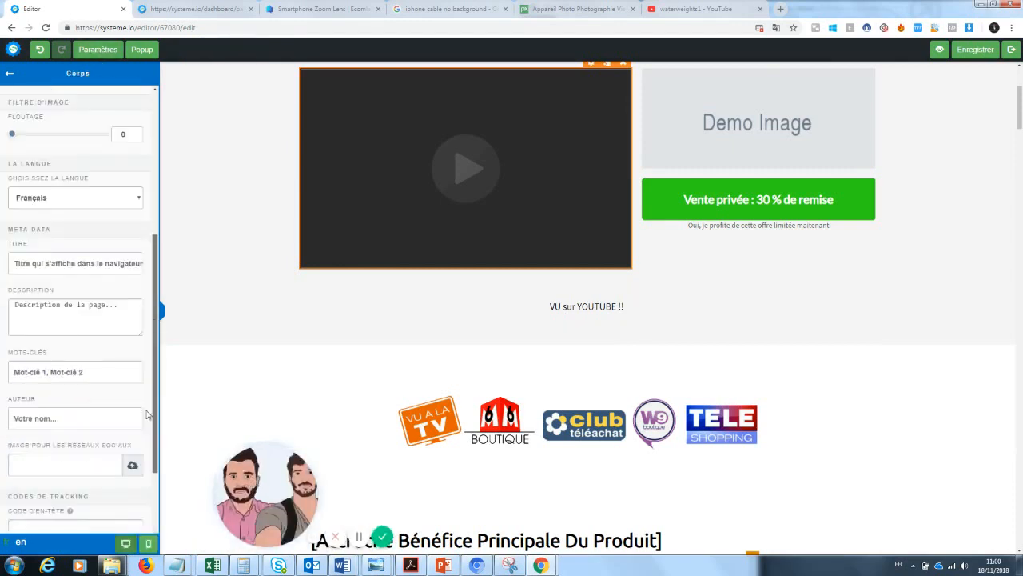
{"action": "scroll", "coordinate": [142, 171], "scroll_direction": "up", "scroll_amount": 7}
{"action": "left_click", "coordinate": [109, 52]}
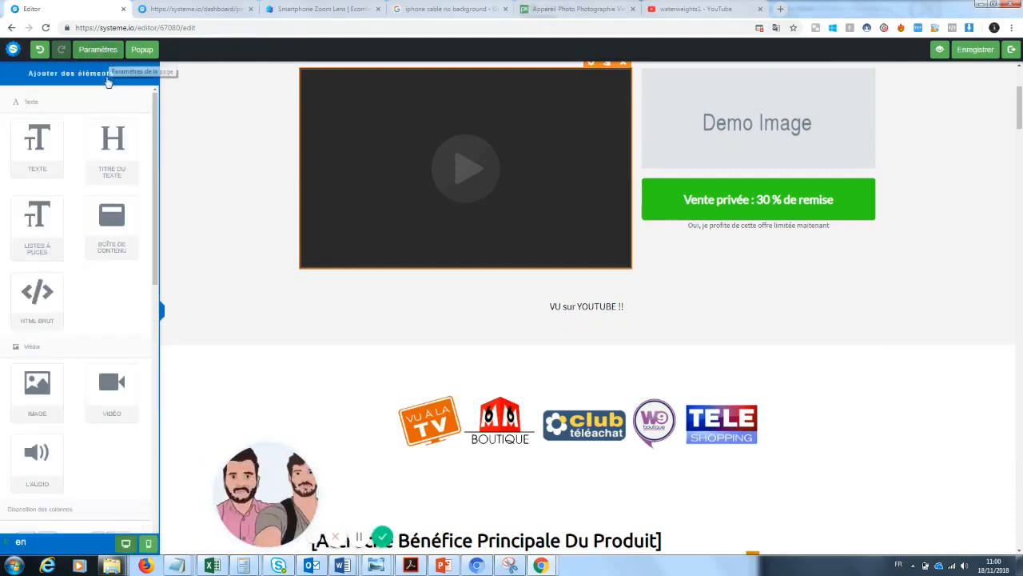
{"action": "scroll", "coordinate": [154, 300], "scroll_direction": "down", "scroll_amount": 5}
{"action": "left_click_drag", "start_coordinate": [112, 352], "coordinate": [543, 278]}
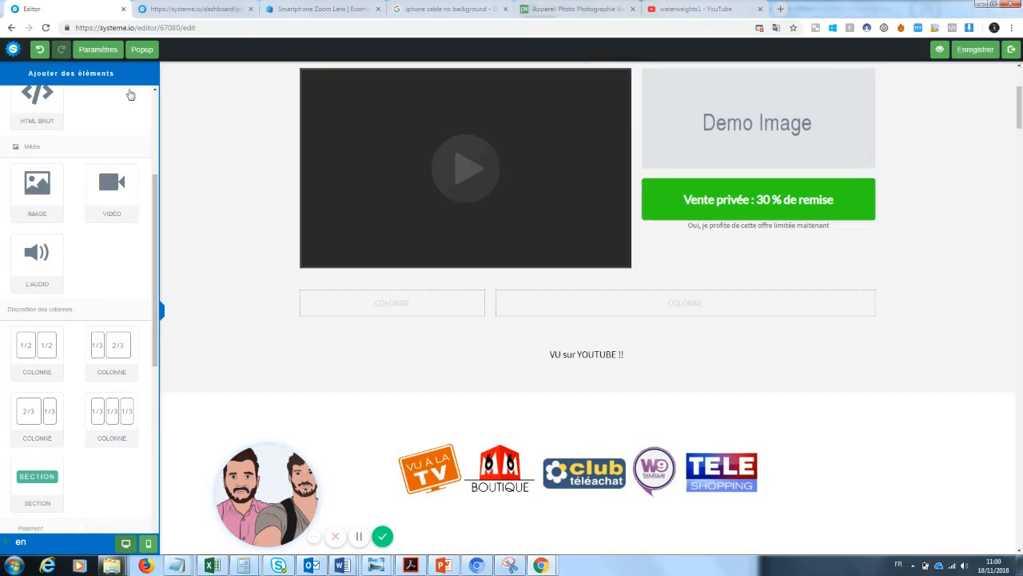
- Place a text block reading 'VU sur Youtube !!' in the left column
{"action": "left_click_drag", "start_coordinate": [154, 284], "coordinate": [157, 170]}
{"action": "left_click_drag", "start_coordinate": [37, 148], "coordinate": [408, 304]}
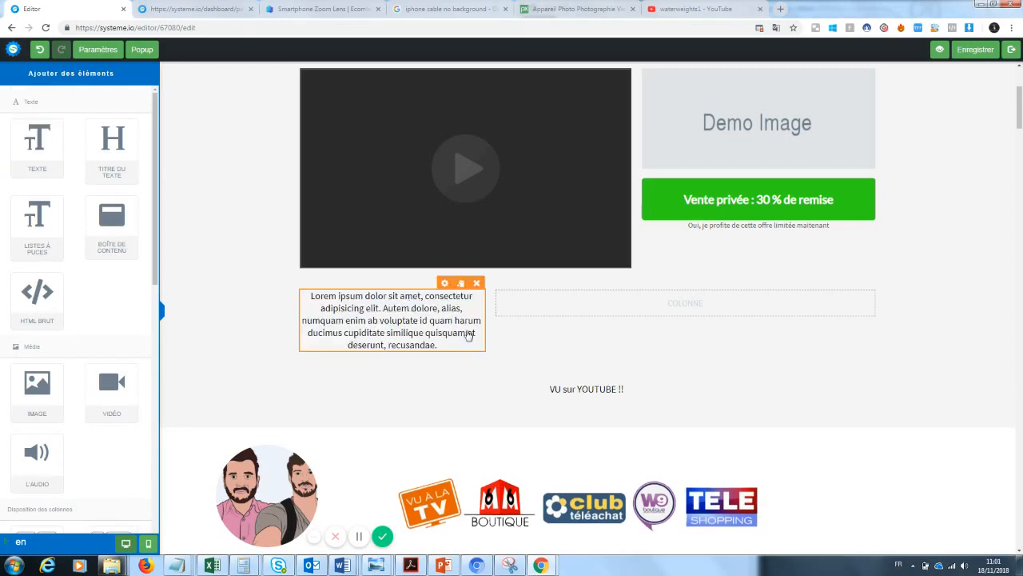
{"action": "triple_click", "coordinate": [469, 336]}
{"action": "key", "text": "BackSpace"}
{"action": "type", "text": "VU su"}
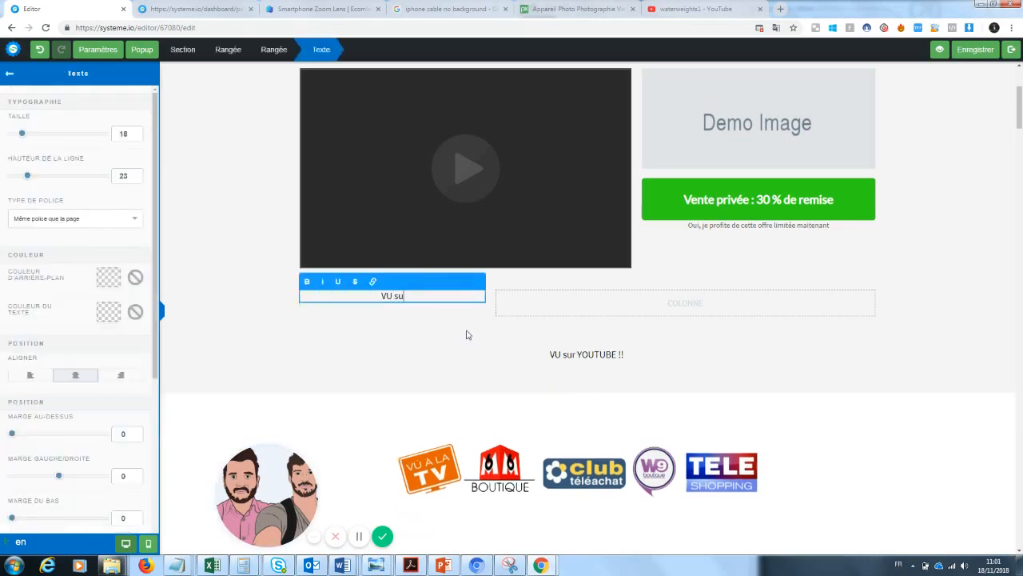
{"action": "type", "text": "r Youtube !!"}
{"action": "left_click", "coordinate": [484, 366]}
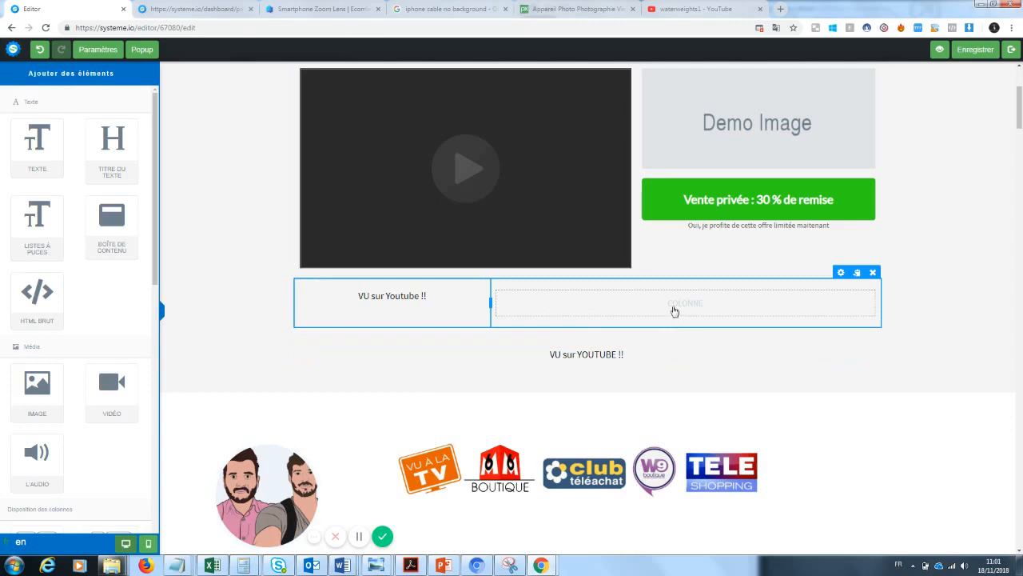
- Fill the right column with 'Des milliers de clients déjàn satisfaits !' and delete the old caption line
{"action": "left_click_drag", "start_coordinate": [49, 139], "coordinate": [659, 302]}
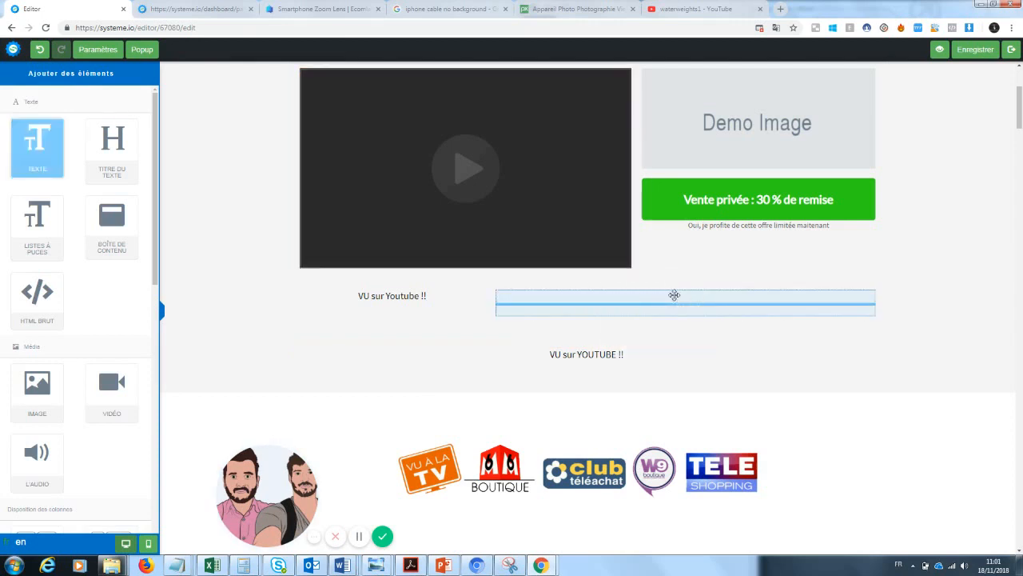
{"action": "triple_click", "coordinate": [651, 311]}
{"action": "key", "text": "BackSpace"}
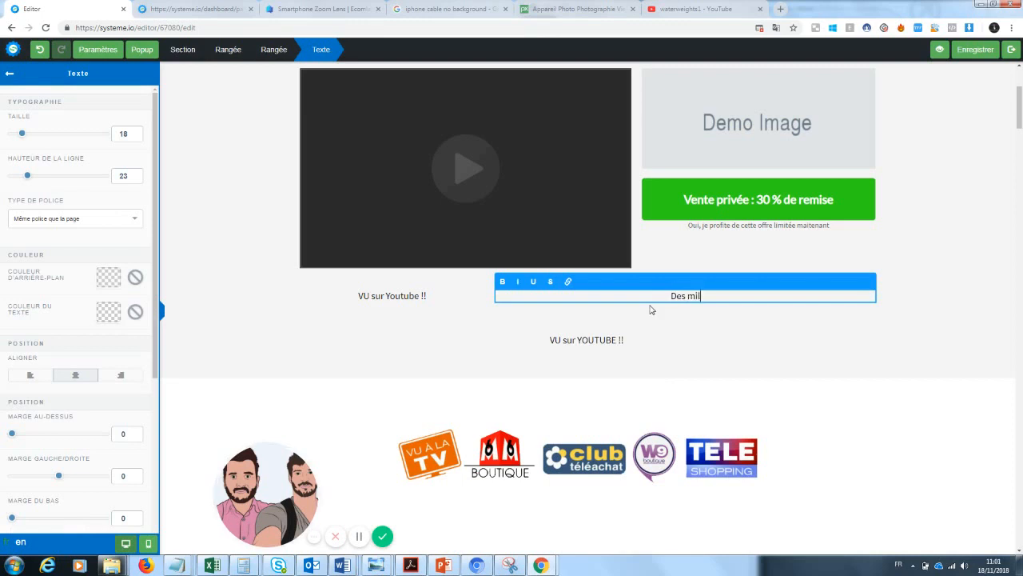
{"action": "type", "text": "Des milliers de clients déjàn satisfaits !"}
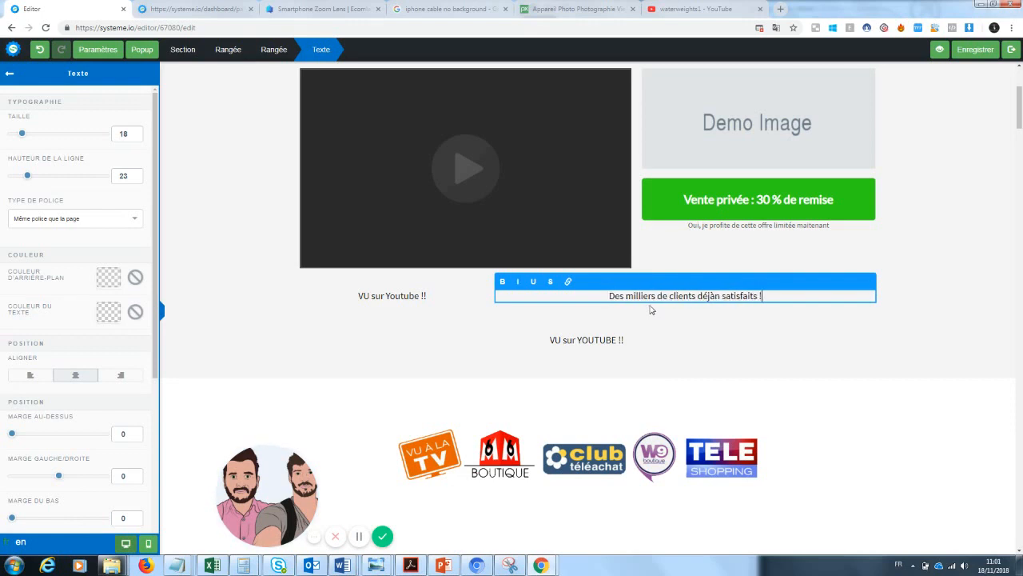
{"action": "left_click", "coordinate": [595, 360]}
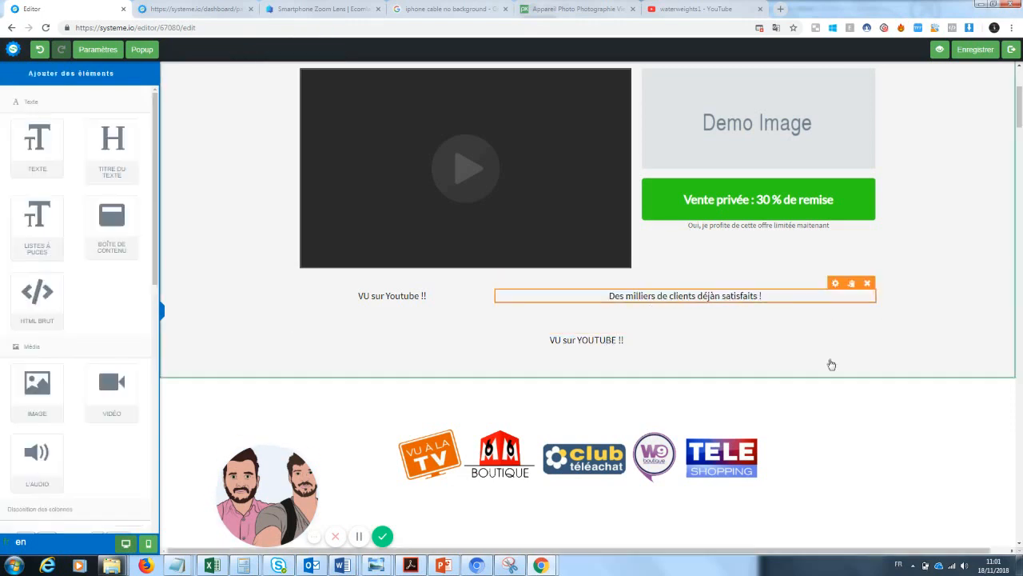
{"action": "left_click", "coordinate": [878, 316]}
{"action": "left_click", "coordinate": [556, 87]}
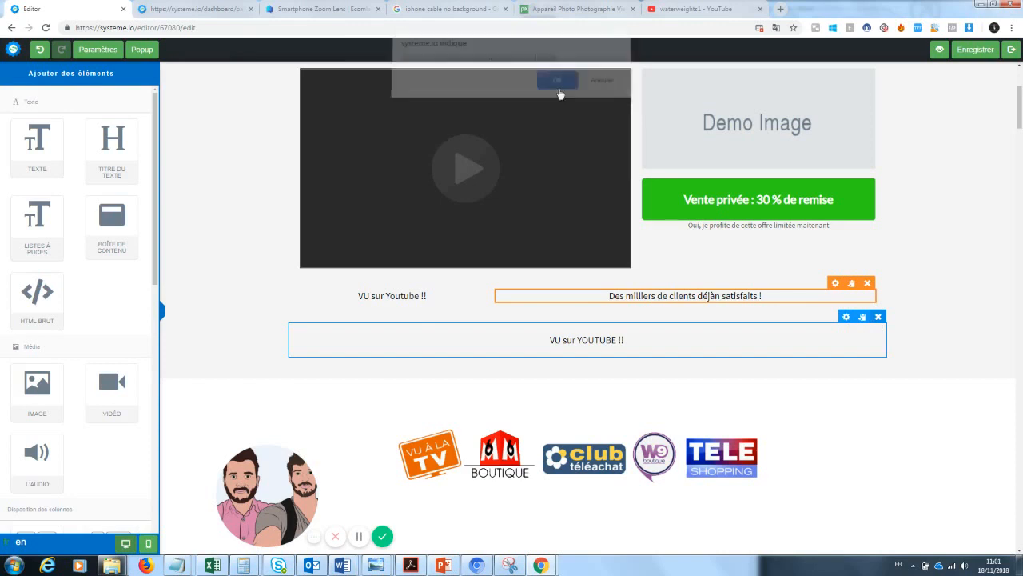
- Set the whole 'VU sur Youtube !!' caption to size 32 and red
{"action": "left_click_drag", "start_coordinate": [433, 297], "coordinate": [346, 298]}
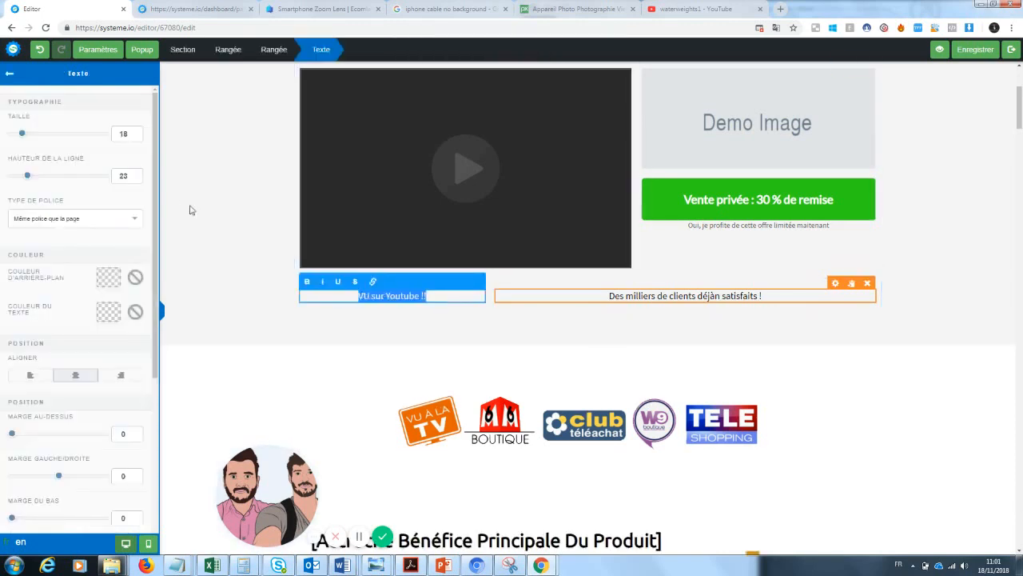
{"action": "left_click_drag", "start_coordinate": [34, 139], "coordinate": [38, 139]}
{"action": "left_click", "coordinate": [110, 313]}
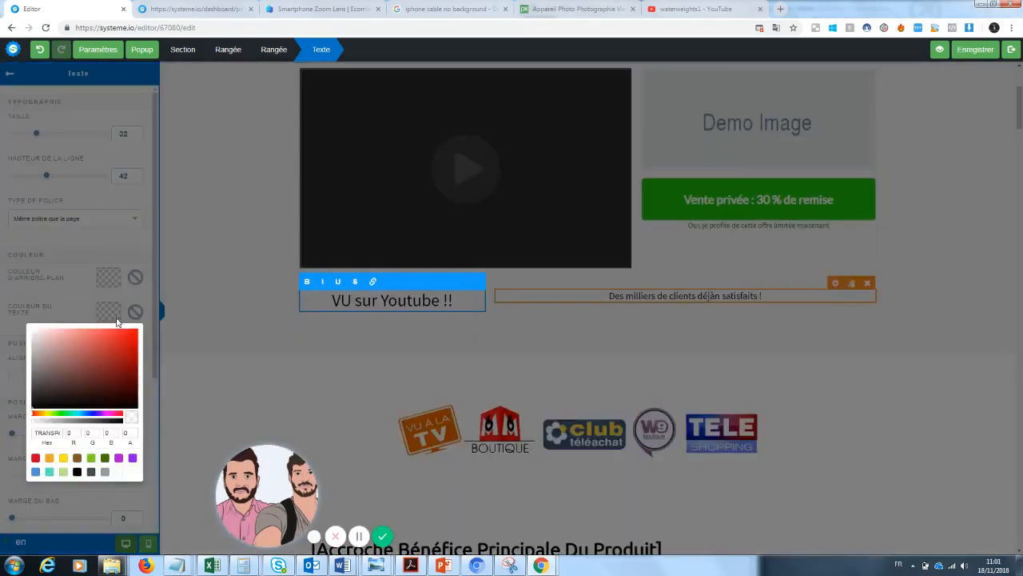
{"action": "left_click", "coordinate": [132, 340]}
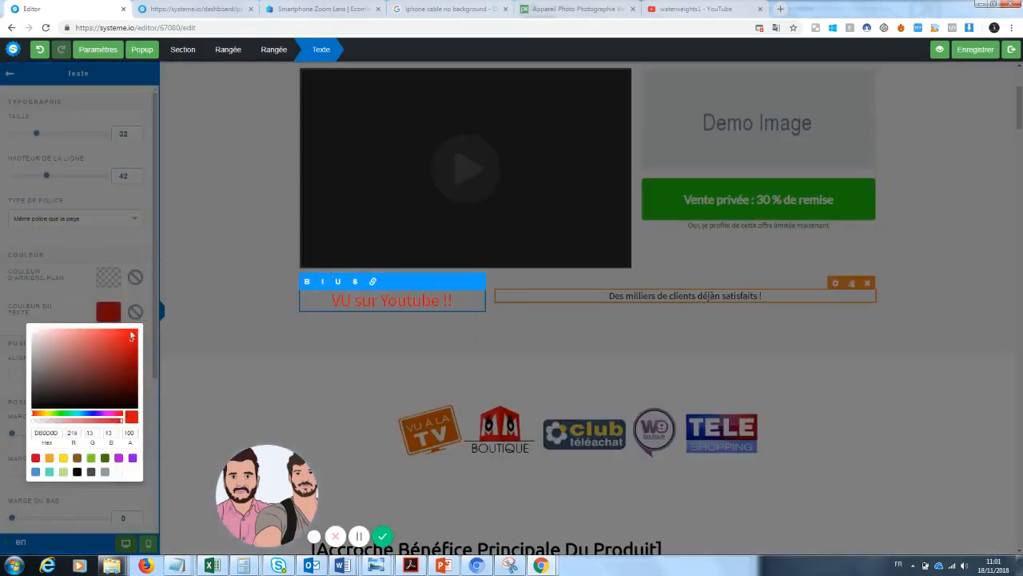
{"action": "left_click", "coordinate": [177, 302]}
- Recolour 'VU sur' dark grey, leaving 'Youtube !!' red
{"action": "left_click_drag", "start_coordinate": [382, 301], "coordinate": [344, 301]}
{"action": "double_click", "coordinate": [409, 300]}
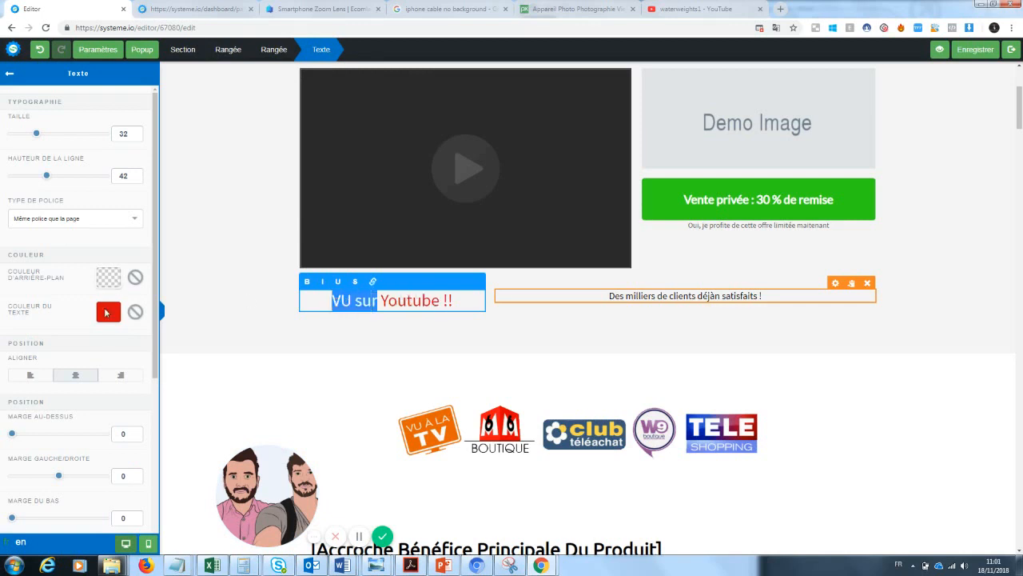
{"action": "left_click", "coordinate": [111, 318]}
{"action": "left_click", "coordinate": [41, 388]}
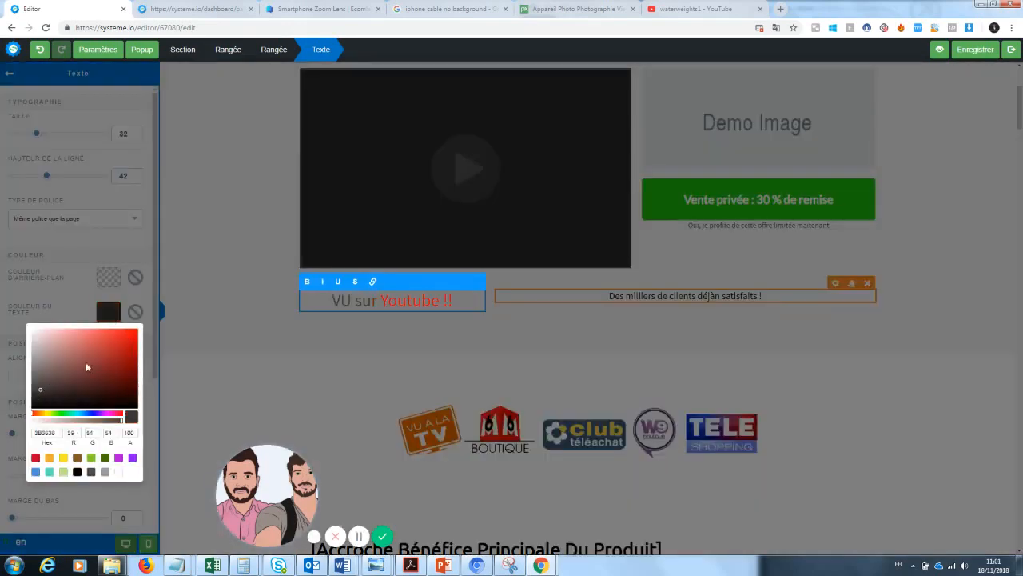
{"action": "left_click", "coordinate": [339, 339]}
{"action": "left_click", "coordinate": [584, 329]}
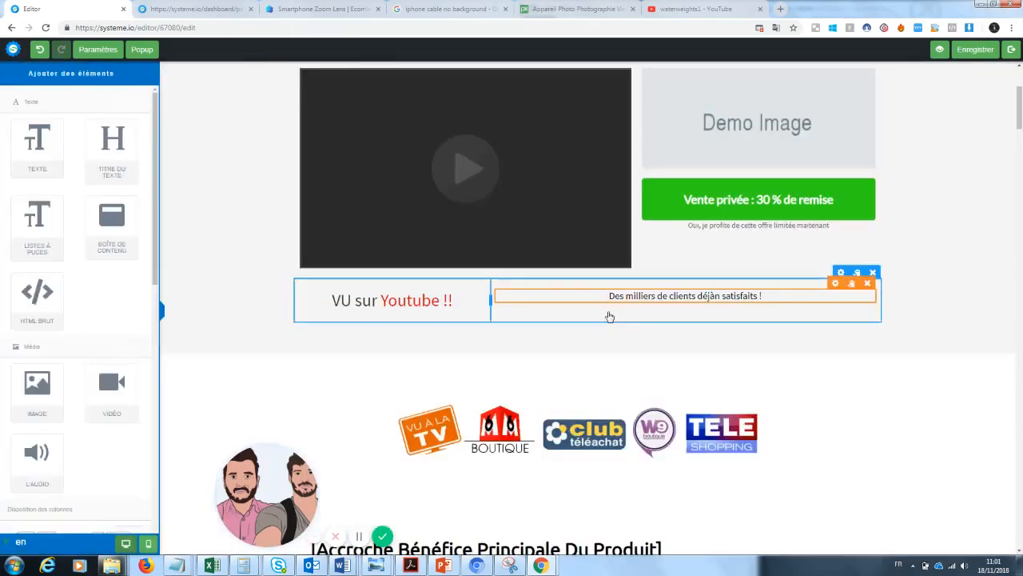
- Swap the Demo Image placeholder for the zoomlenspic2 black-and-orange lens photo from Vos images
{"action": "left_click", "coordinate": [626, 290]}
{"action": "left_click", "coordinate": [829, 374]}
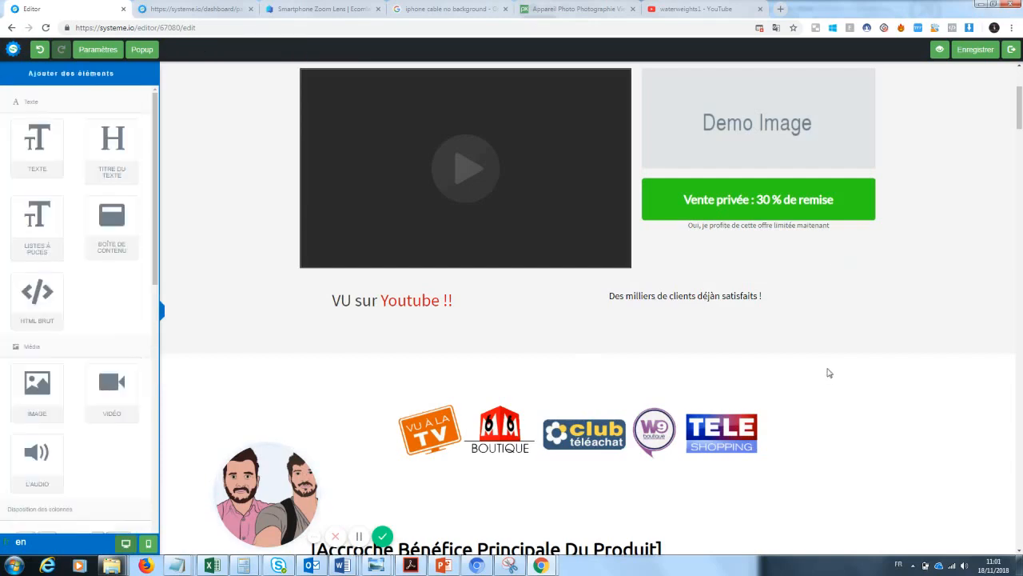
{"action": "scroll", "coordinate": [1012, 167], "scroll_direction": "up", "scroll_amount": 3}
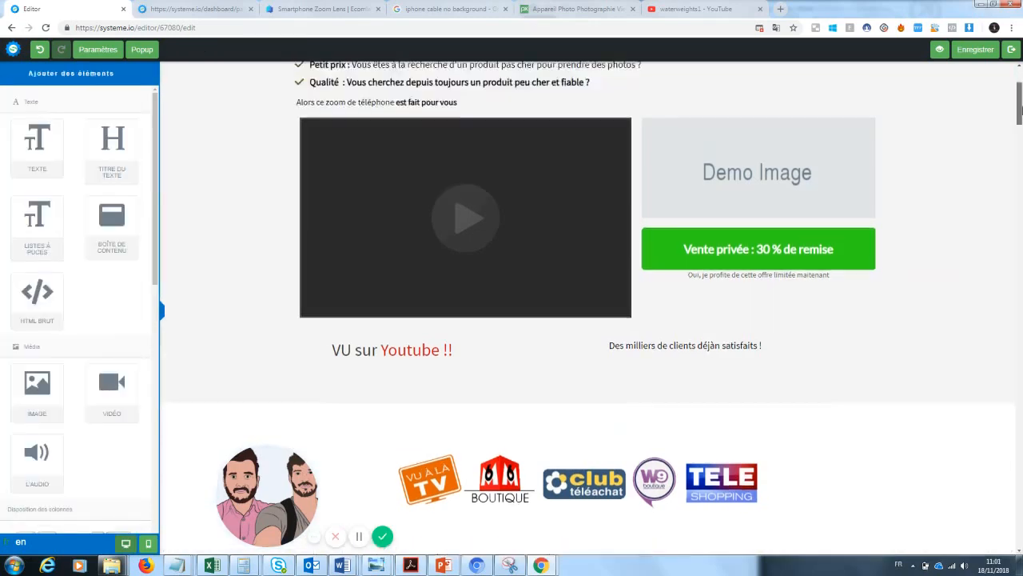
{"action": "scroll", "coordinate": [1019, 96], "scroll_direction": "down", "scroll_amount": 1}
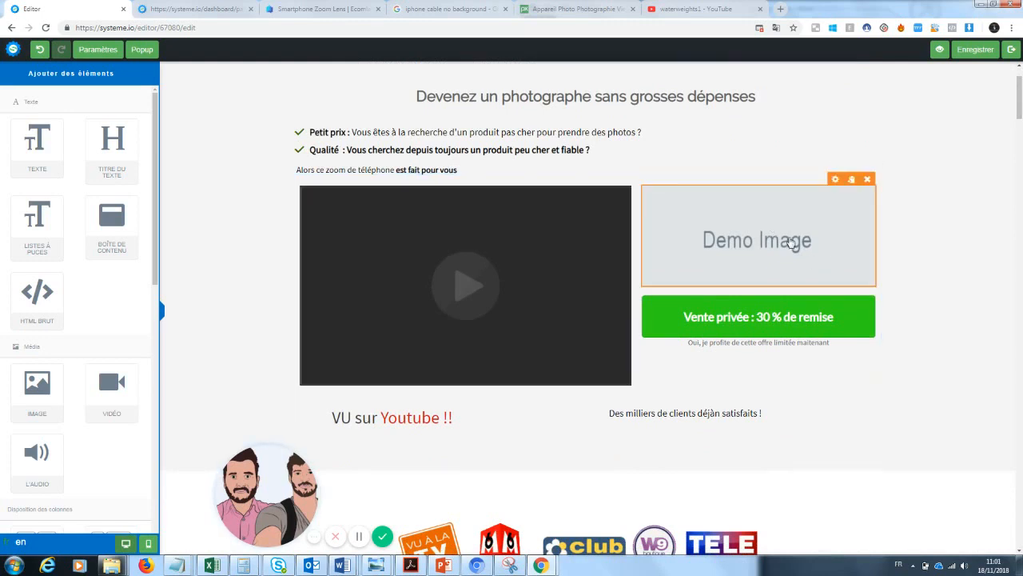
{"action": "left_click", "coordinate": [717, 260]}
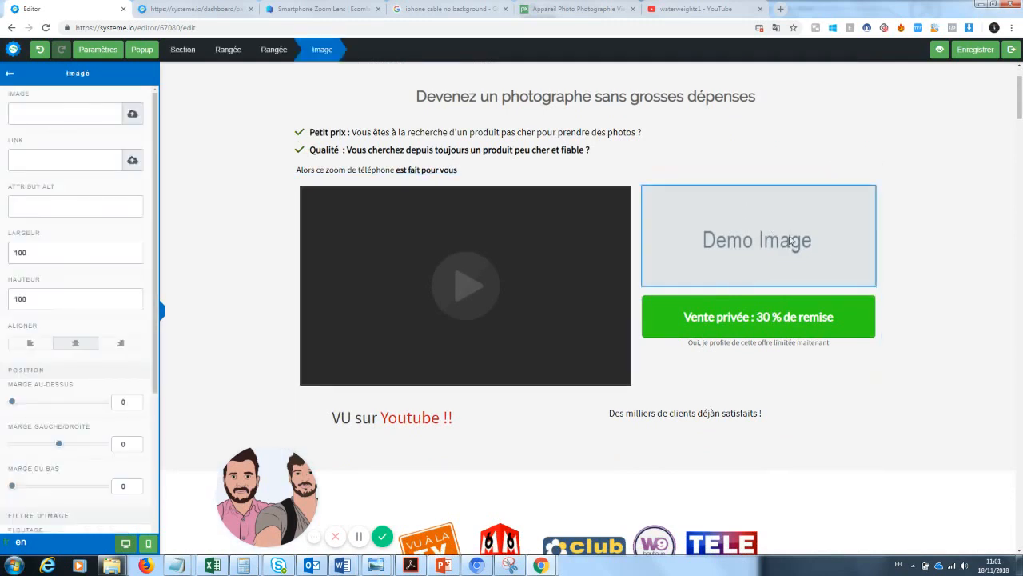
{"action": "left_click", "coordinate": [131, 113]}
{"action": "left_click", "coordinate": [508, 233]}
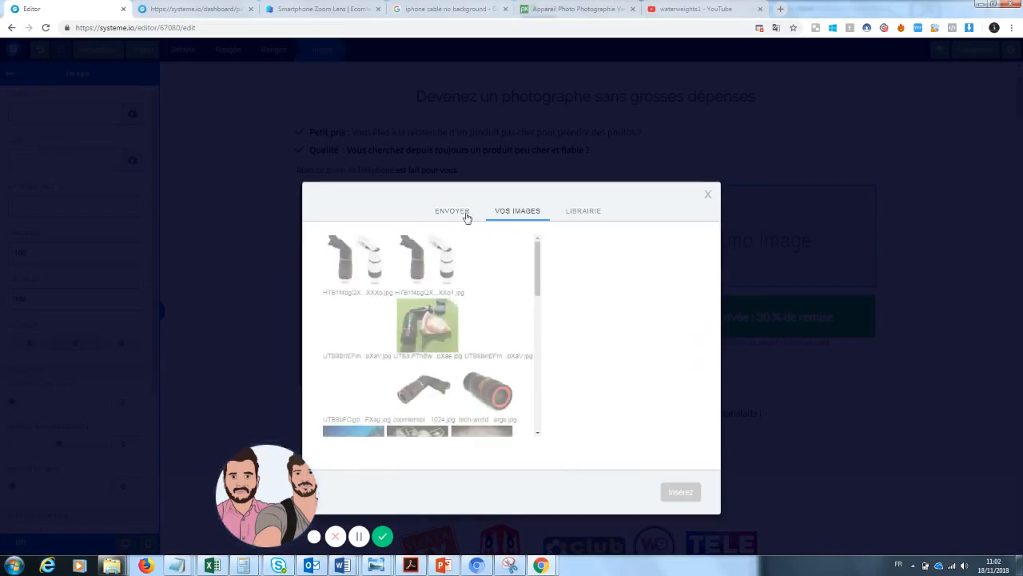
{"action": "left_click_drag", "start_coordinate": [273, 489], "coordinate": [102, 484]}
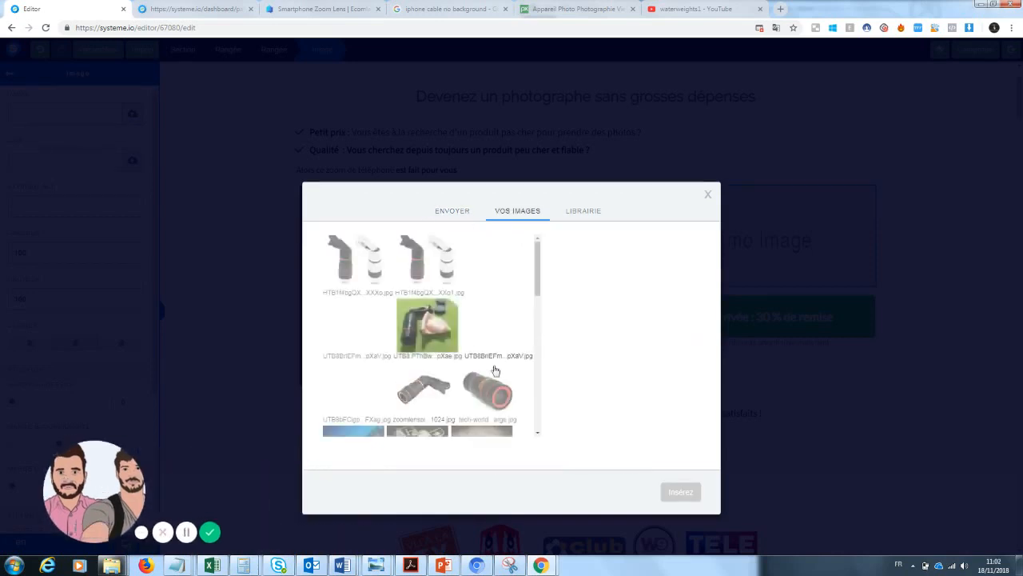
{"action": "left_click_drag", "start_coordinate": [542, 274], "coordinate": [540, 293]}
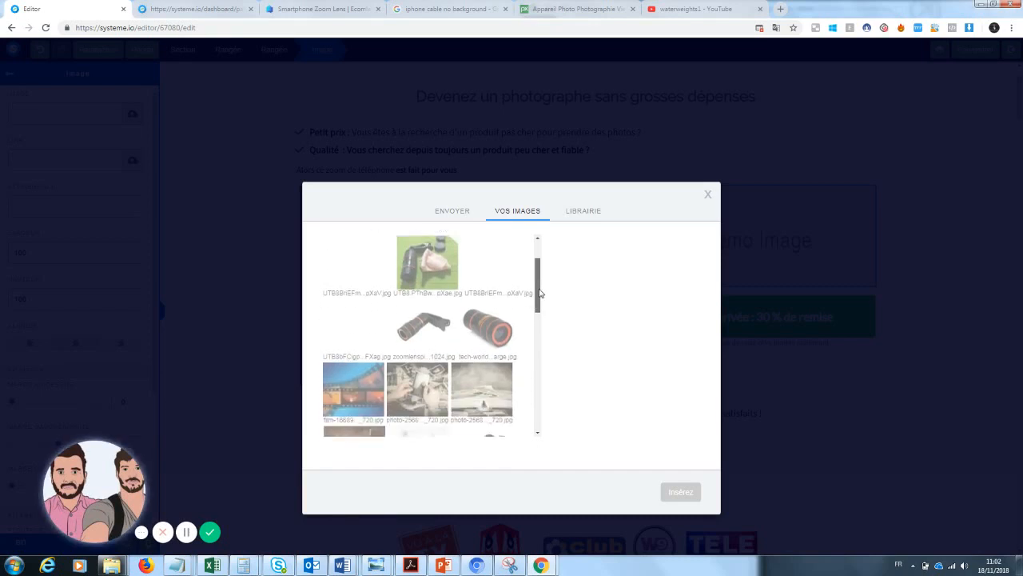
{"action": "left_click", "coordinate": [439, 325]}
{"action": "left_click", "coordinate": [675, 495]}
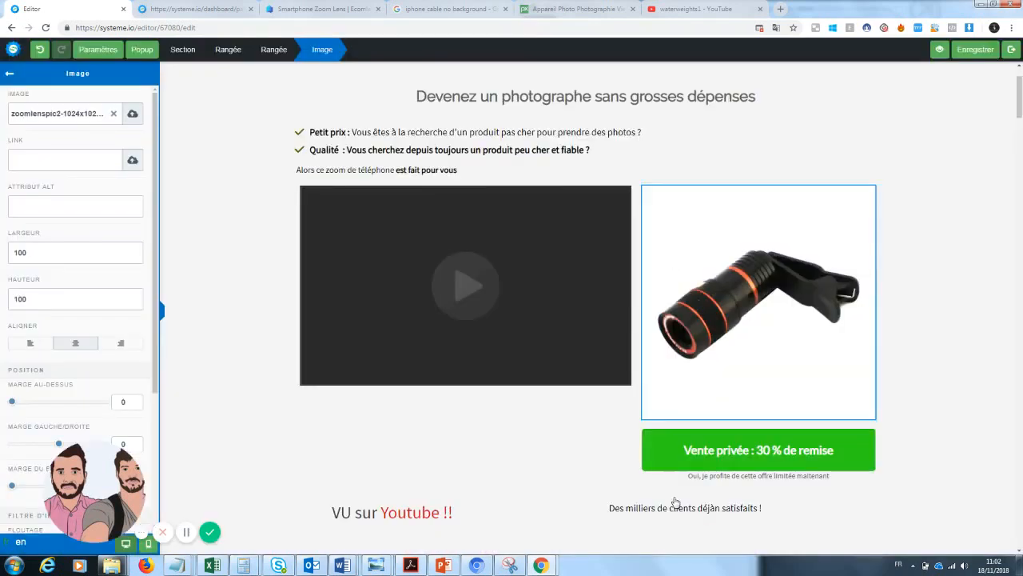
{"action": "left_click", "coordinate": [959, 282]}
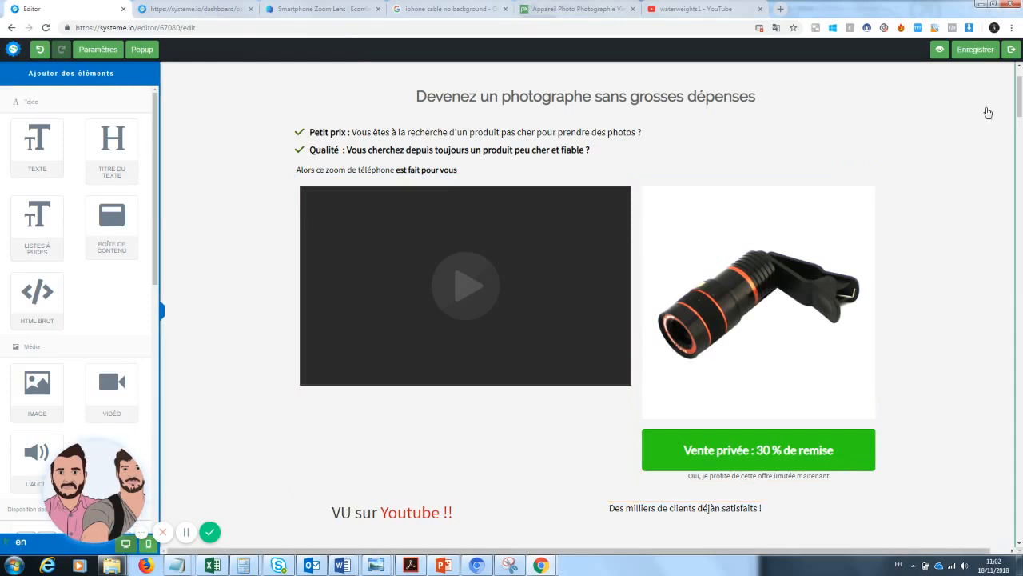
- Drop a three-column row below the caption row and delete the stray 'n' from 'déjàn'
{"action": "scroll", "coordinate": [1020, 92], "scroll_direction": "up", "scroll_amount": 1}
{"action": "left_click_drag", "start_coordinate": [1020, 89], "coordinate": [1021, 123]}
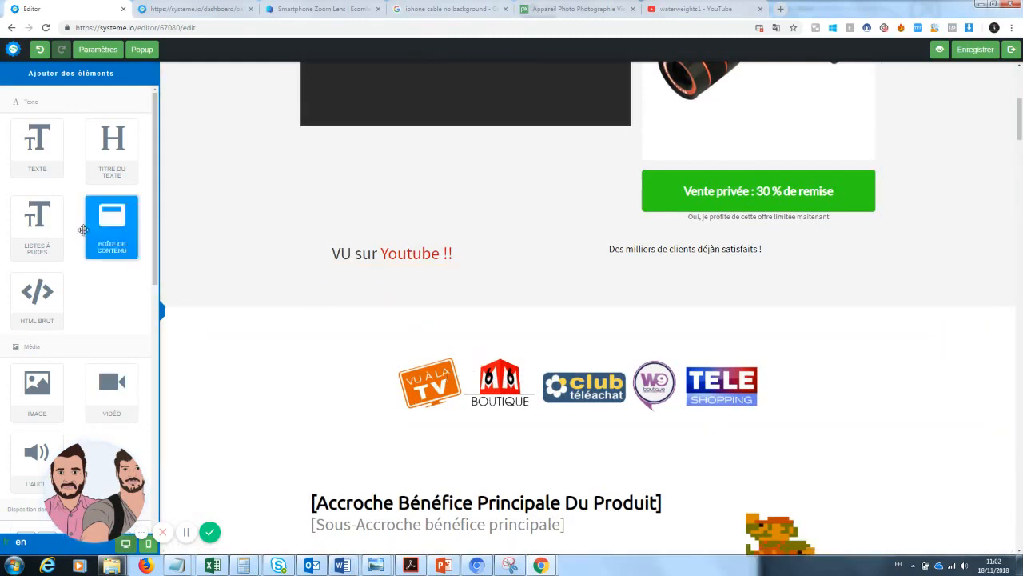
{"action": "scroll", "coordinate": [80, 280], "scroll_direction": "down", "scroll_amount": 5}
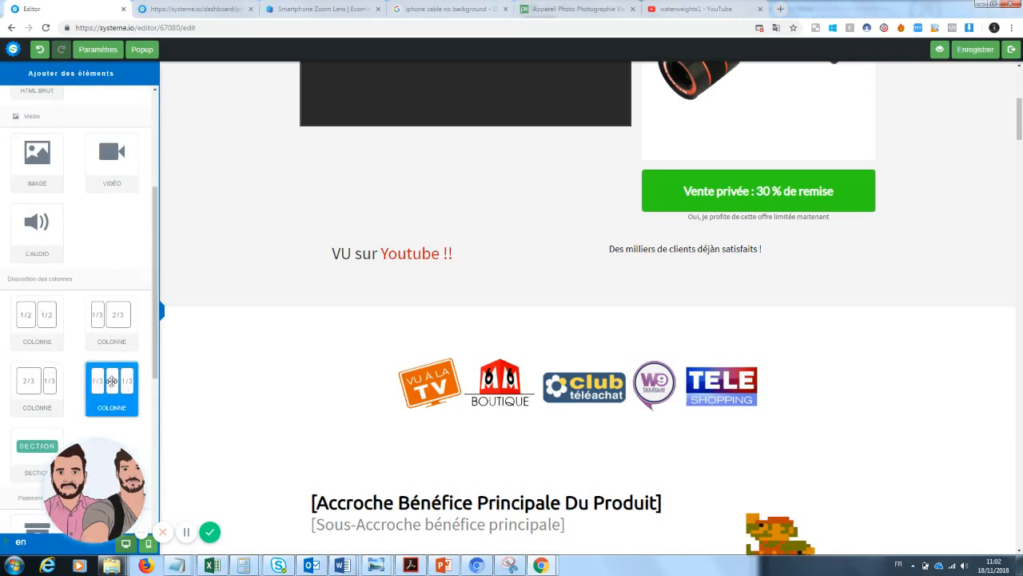
{"action": "left_click_drag", "start_coordinate": [467, 298], "coordinate": [448, 285]}
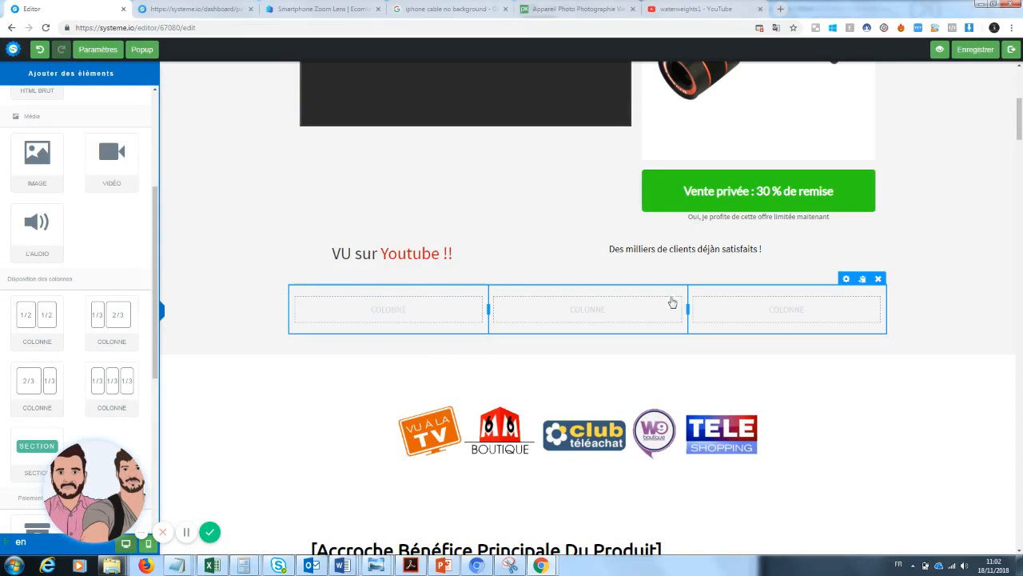
{"action": "left_click", "coordinate": [720, 249]}
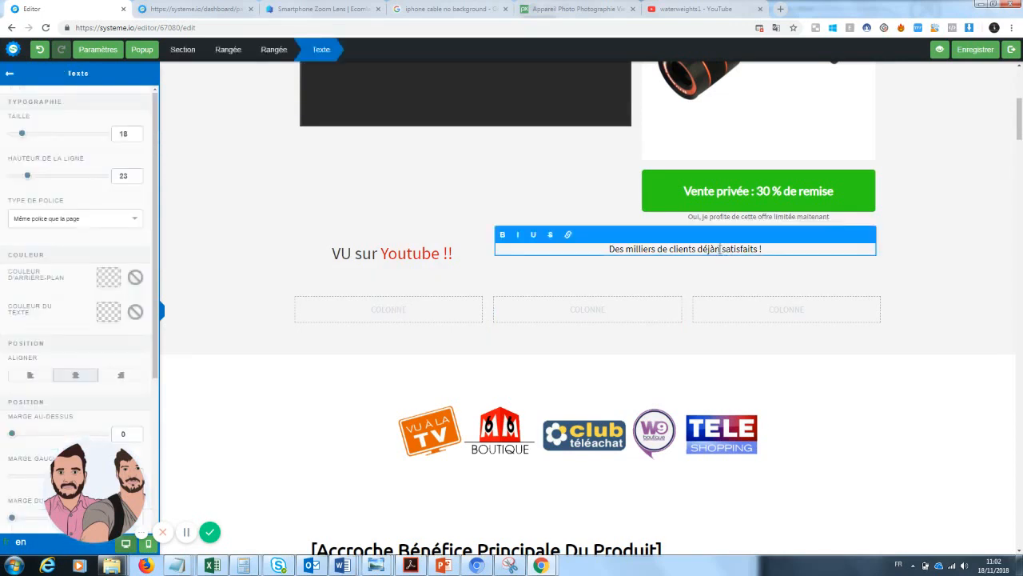
{"action": "key", "text": "BackSpace"}
- Delete the empty three-column row
{"action": "left_click", "coordinate": [403, 323]}
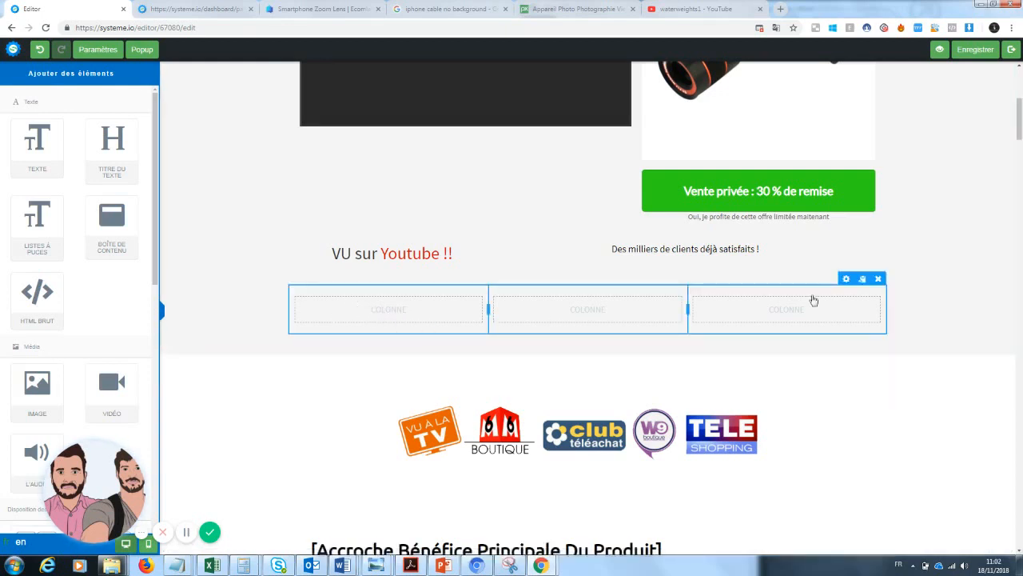
{"action": "left_click", "coordinate": [877, 279]}
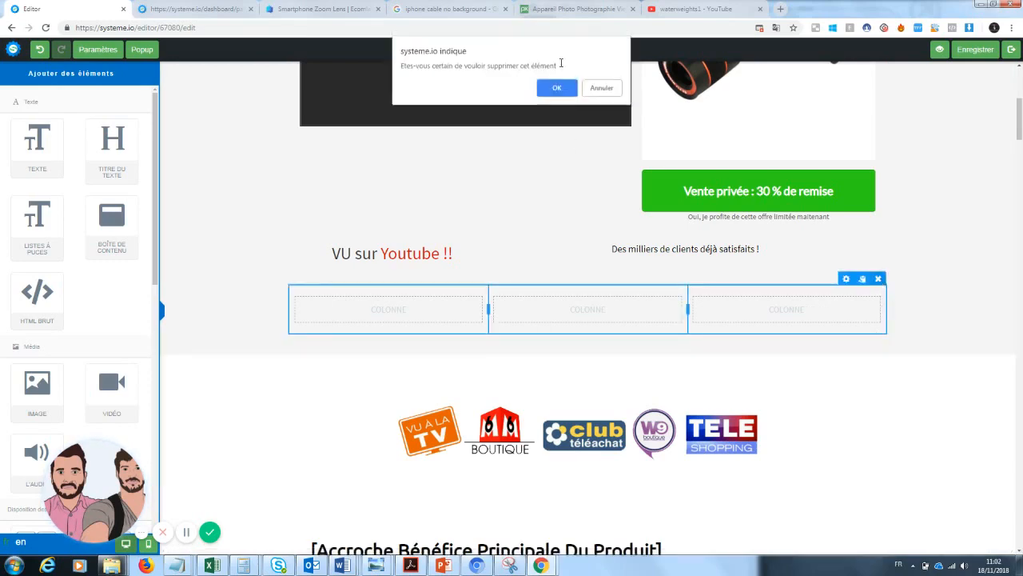
{"action": "left_click", "coordinate": [556, 86]}
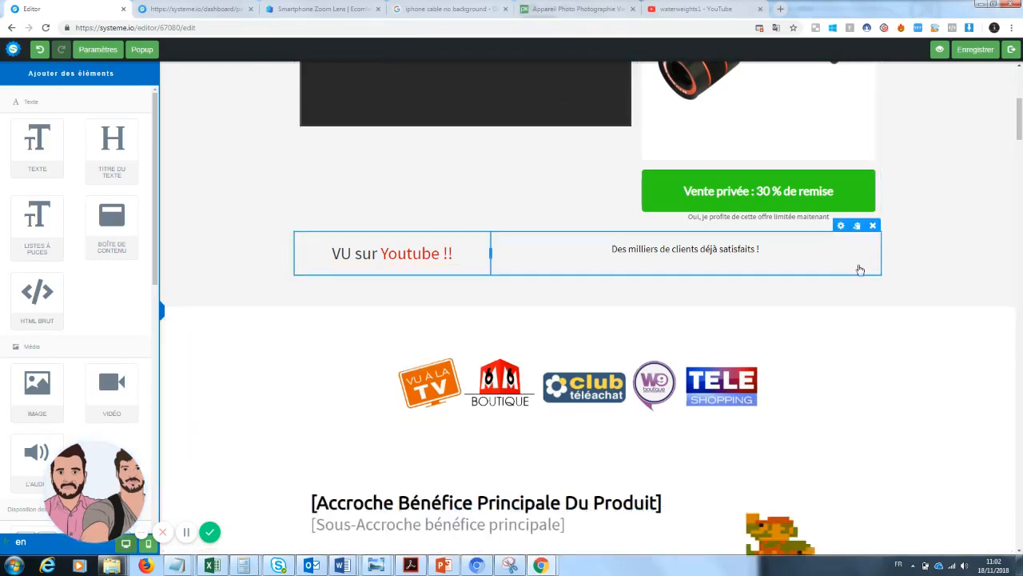
{"action": "mouse_move", "coordinate": [1020, 118]}
{"action": "left_mouse_down"}
{"action": "mouse_move", "coordinate": [1020, 86]}
{"action": "mouse_move", "coordinate": [1020, 138]}
{"action": "left_mouse_up"}
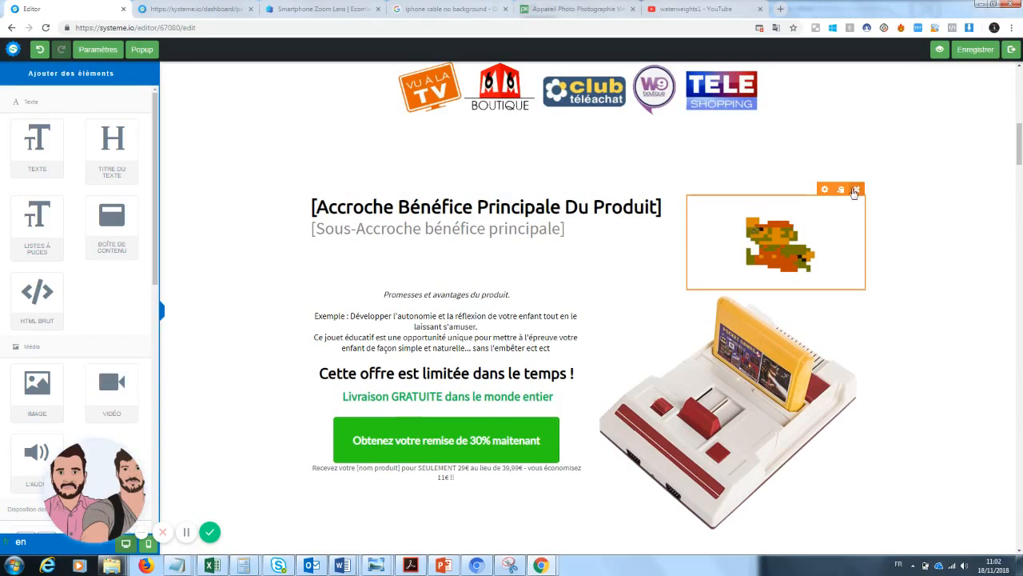
- Replace the pixel-art picture with the lens close-up photo from the uploaded images
{"action": "left_click", "coordinate": [816, 235]}
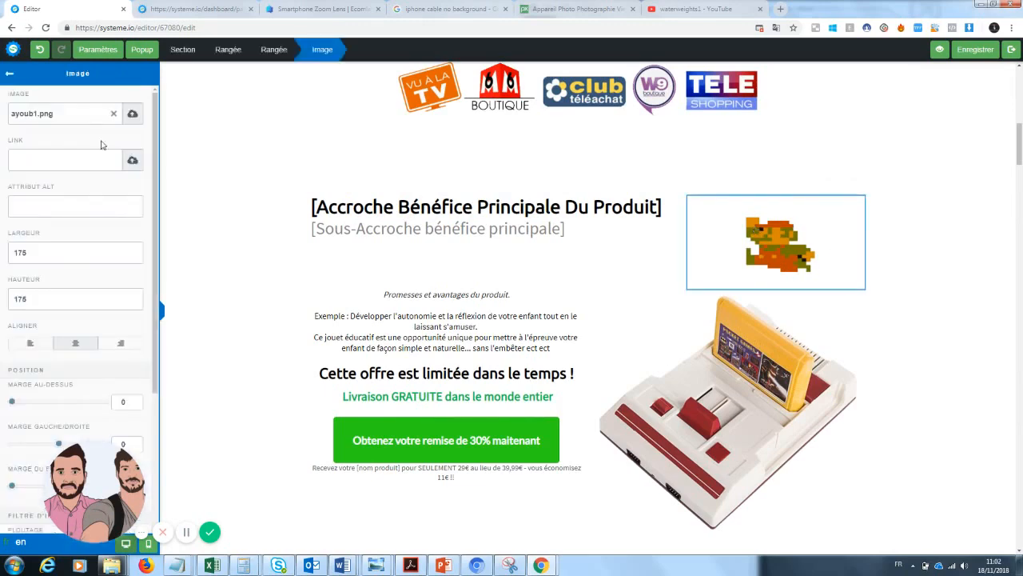
{"action": "left_click", "coordinate": [114, 117]}
{"action": "left_click", "coordinate": [131, 115]}
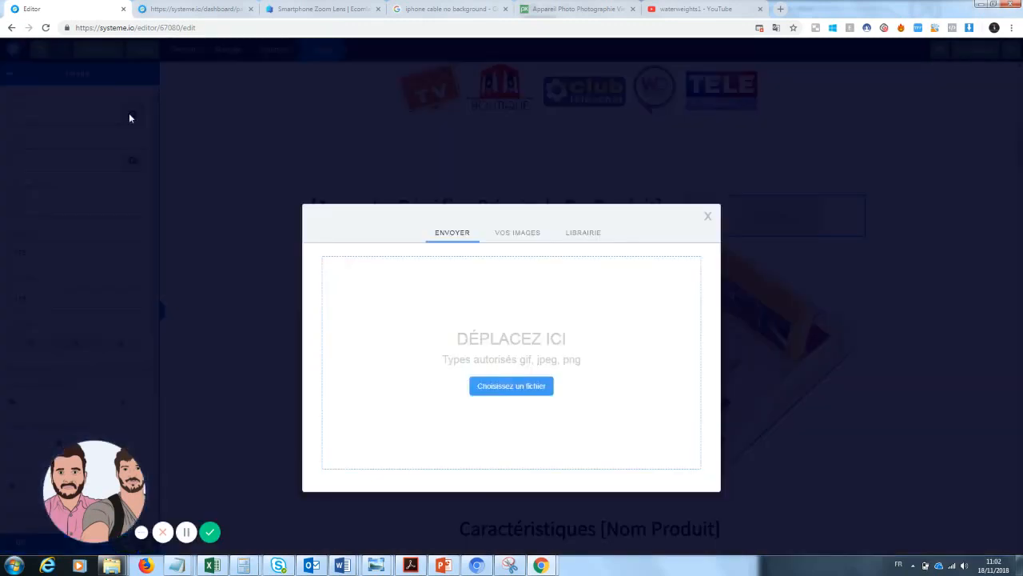
{"action": "left_click", "coordinate": [515, 240]}
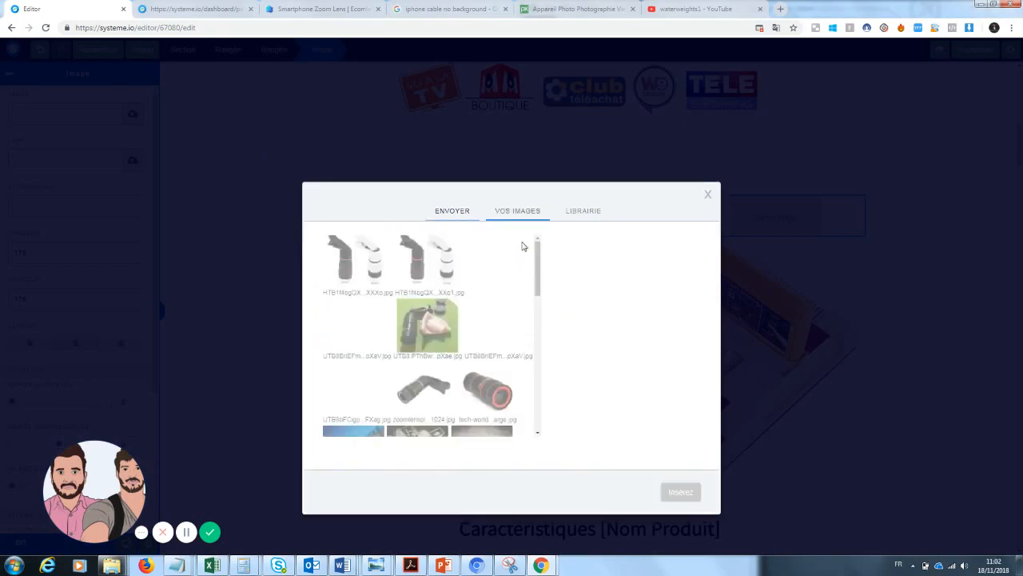
{"action": "left_click", "coordinate": [428, 396]}
{"action": "left_click", "coordinate": [488, 390]}
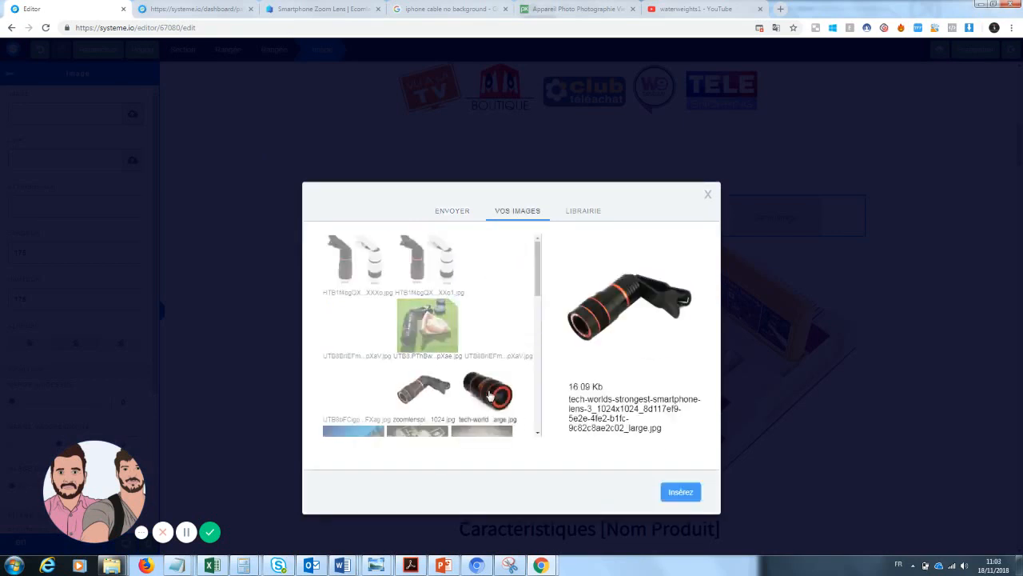
{"action": "left_click", "coordinate": [681, 492]}
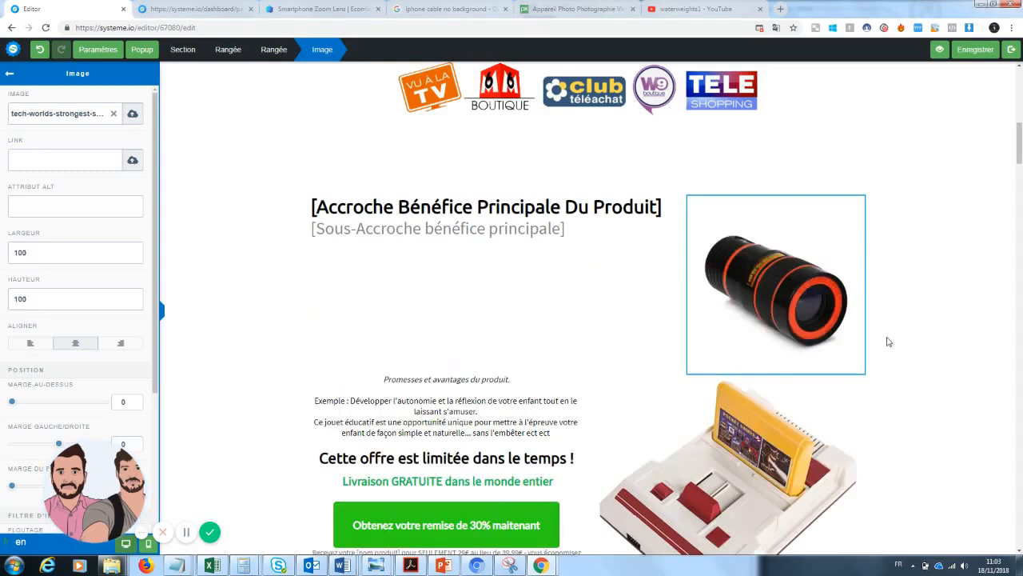
- Replace the game console picture with the black and white lens photo
{"action": "left_click", "coordinate": [764, 460]}
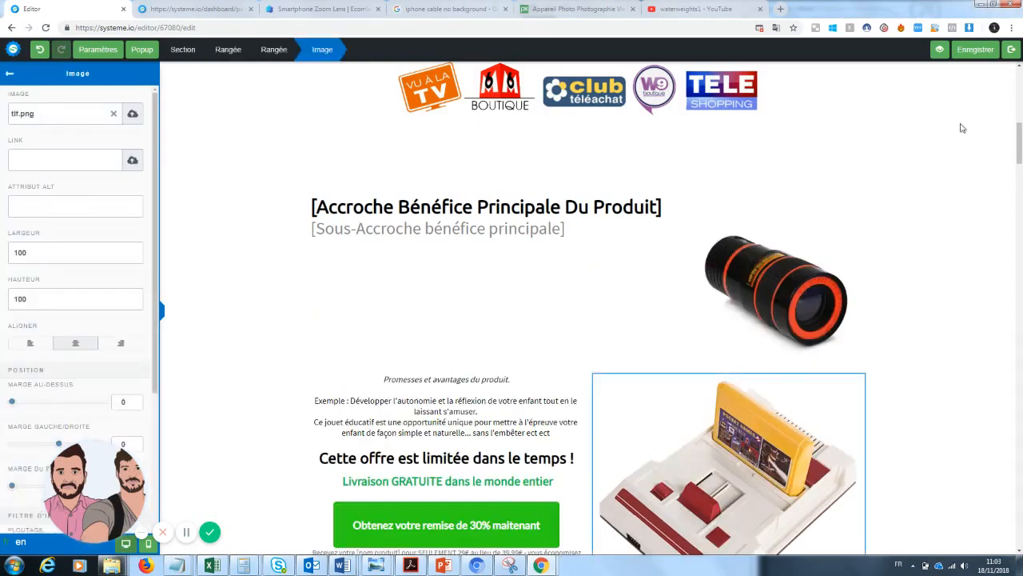
{"action": "left_click", "coordinate": [133, 115]}
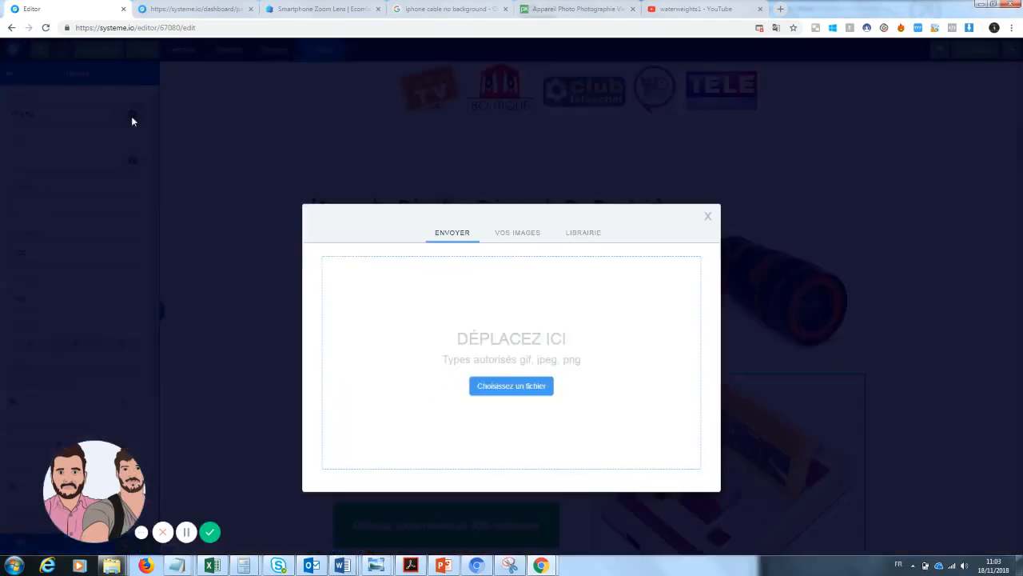
{"action": "left_click", "coordinate": [525, 237]}
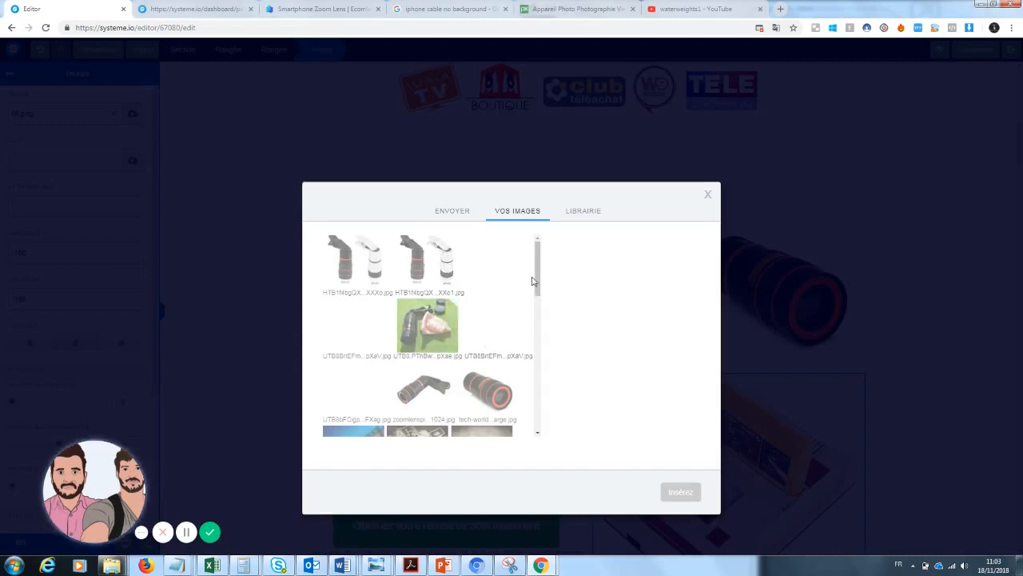
{"action": "left_click_drag", "start_coordinate": [534, 280], "coordinate": [552, 270]}
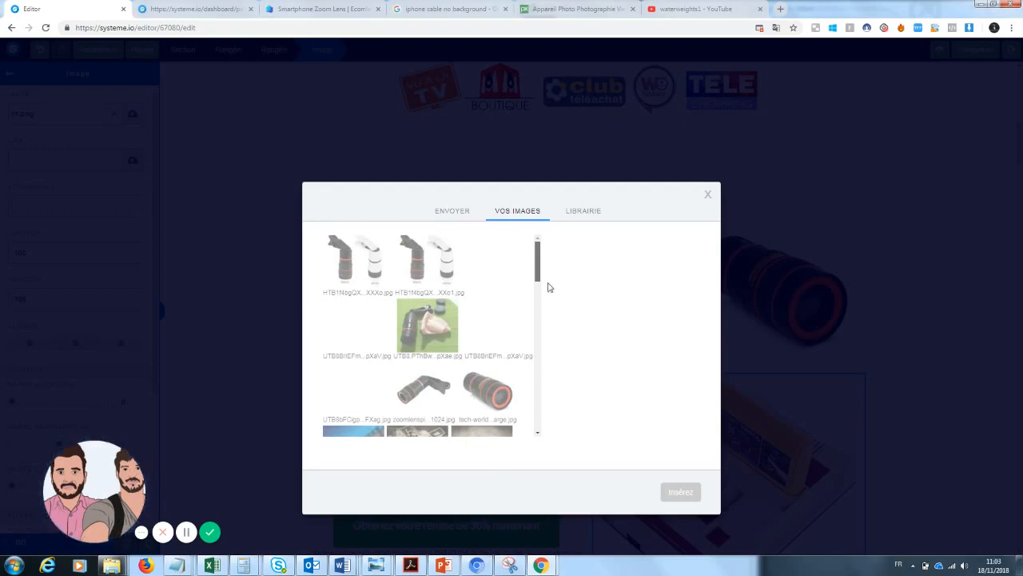
{"action": "scroll", "coordinate": [549, 288], "scroll_direction": "down", "scroll_amount": 2}
{"action": "scroll", "coordinate": [547, 327], "scroll_direction": "down", "scroll_amount": 2}
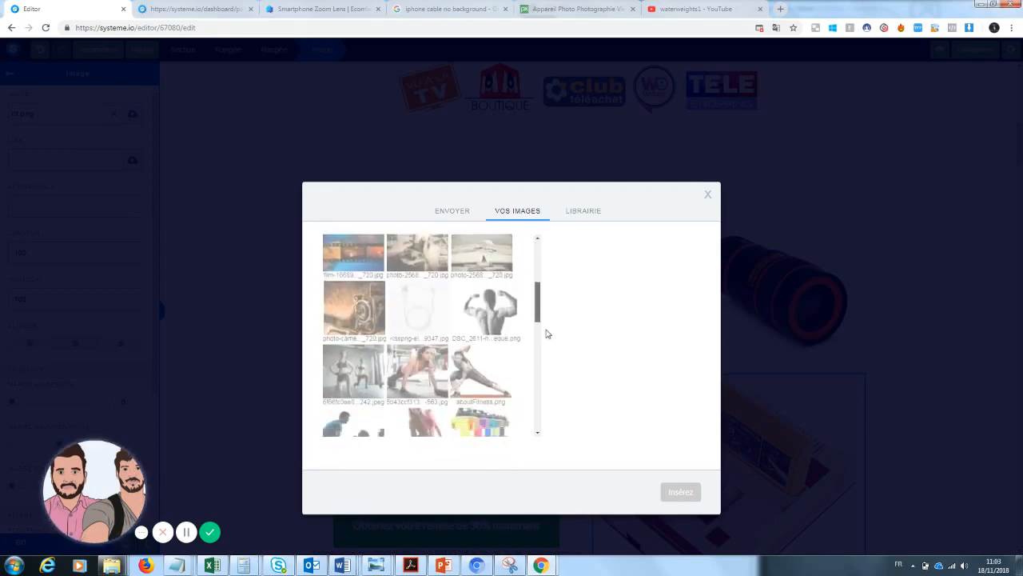
{"action": "scroll", "coordinate": [551, 267], "scroll_direction": "up", "scroll_amount": 4}
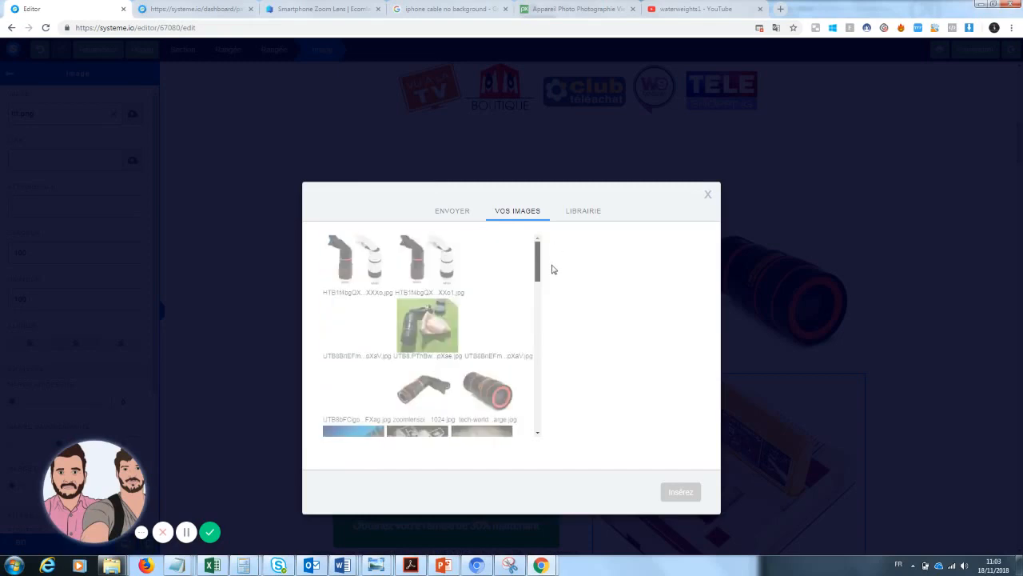
{"action": "left_click", "coordinate": [352, 264]}
{"action": "left_click", "coordinate": [350, 327]}
{"action": "left_click", "coordinate": [357, 286]}
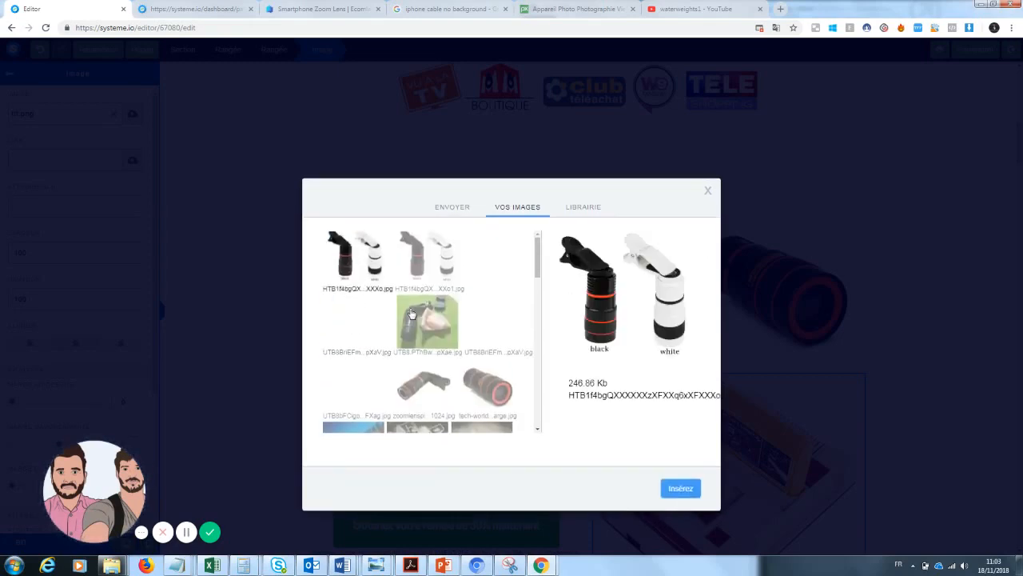
{"action": "left_click", "coordinate": [680, 489]}
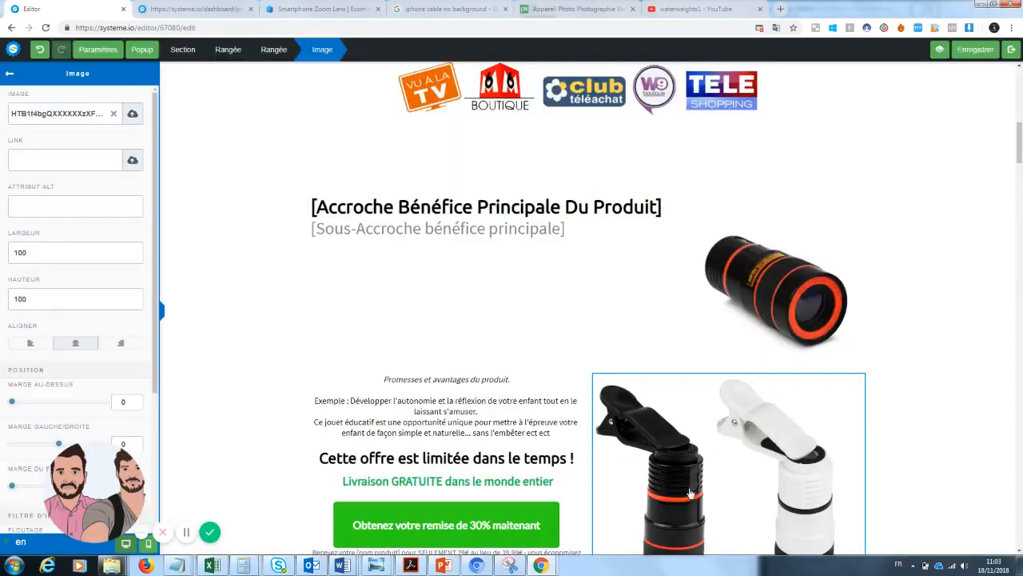
{"action": "left_click", "coordinate": [926, 324]}
{"action": "scroll", "coordinate": [926, 324], "scroll_direction": "down", "scroll_amount": 2}
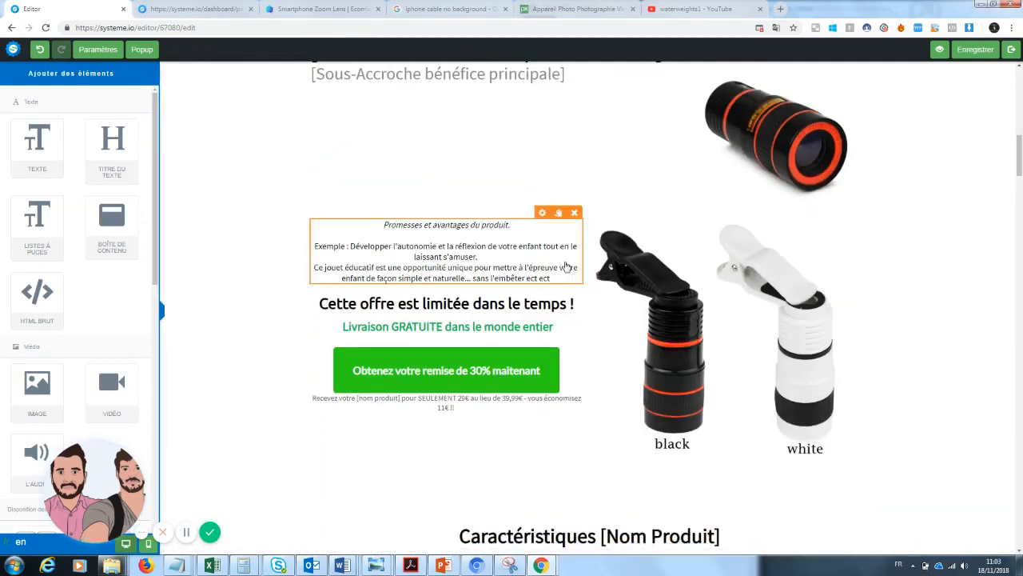
- Replace the headline placeholder with 'Prendre des photos sans dépenser une fortune'
{"action": "scroll", "coordinate": [535, 309], "scroll_direction": "up", "scroll_amount": 3}
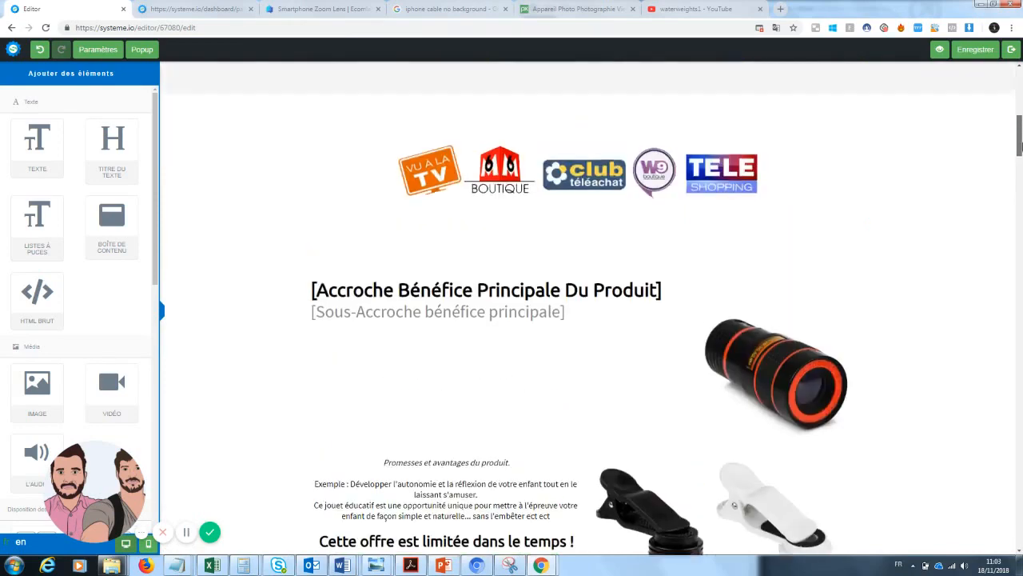
{"action": "left_click", "coordinate": [661, 289]}
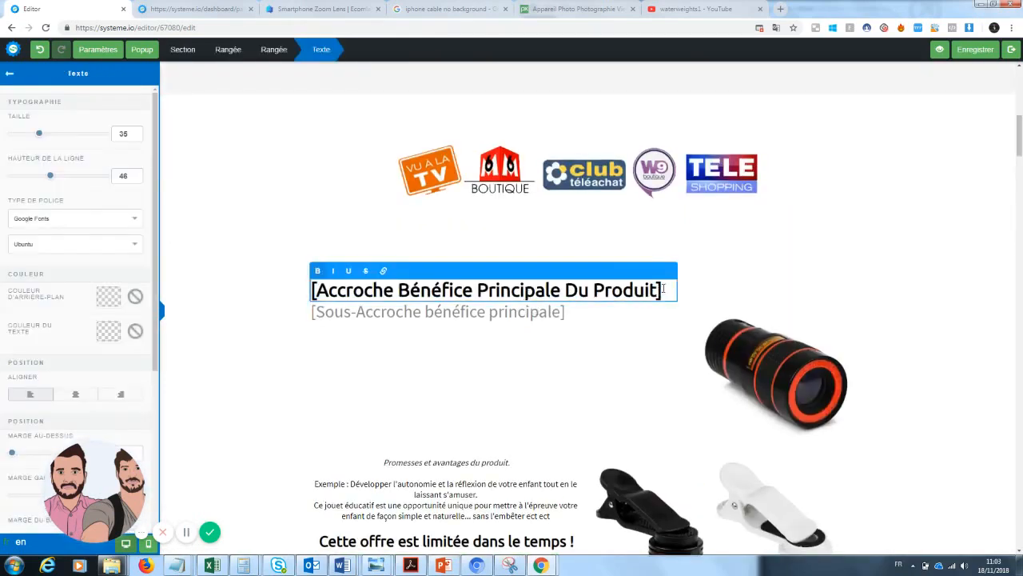
{"action": "left_click_drag", "start_coordinate": [656, 290], "coordinate": [302, 291]}
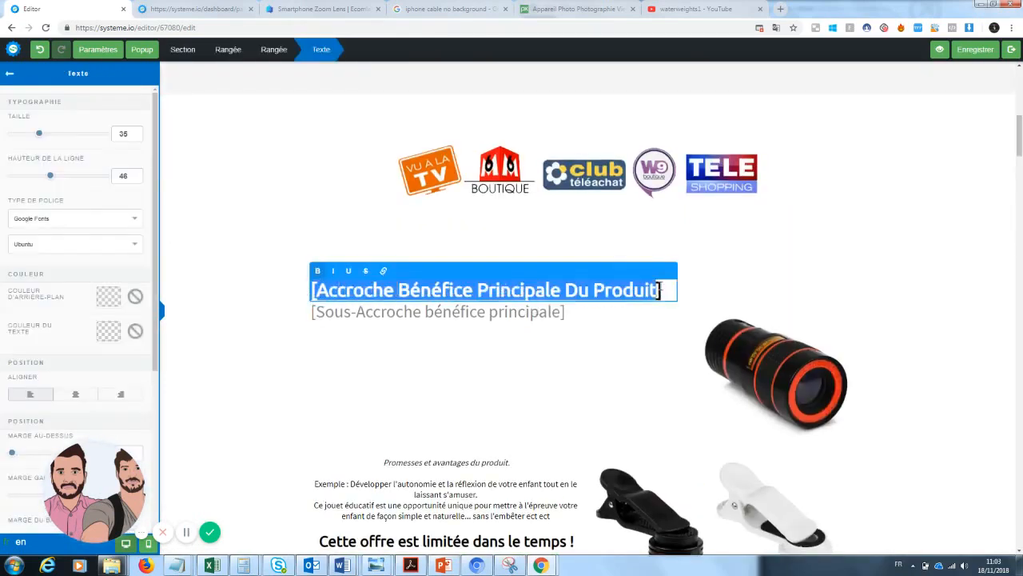
{"action": "left_click_drag", "start_coordinate": [661, 289], "coordinate": [290, 294]}
{"action": "mouse_move", "coordinate": [1020, 144]}
{"action": "left_mouse_down"}
{"action": "mouse_move", "coordinate": [1020, 97]}
{"action": "mouse_move", "coordinate": [1020, 154]}
{"action": "left_mouse_up"}
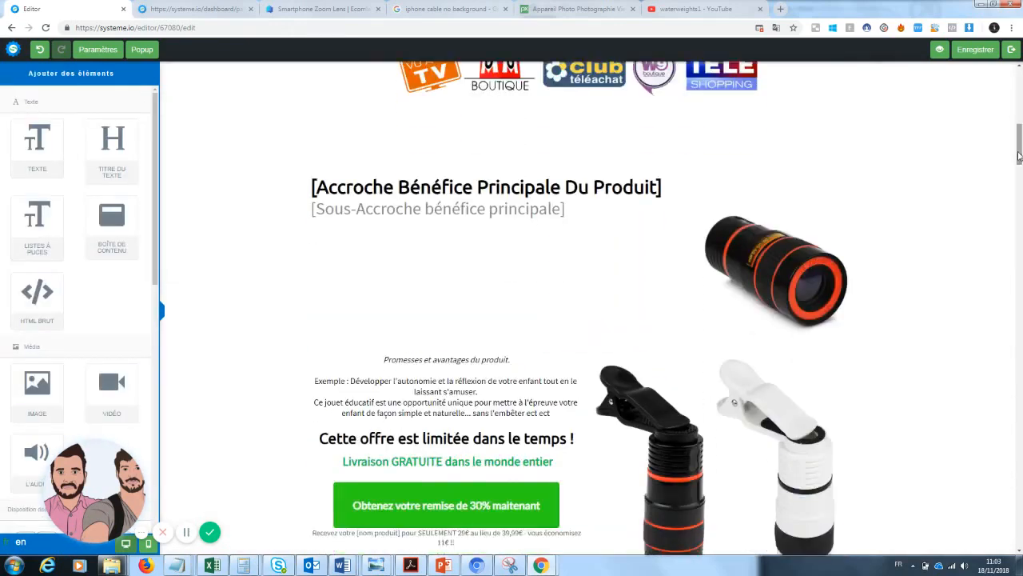
{"action": "left_click", "coordinate": [573, 187]}
{"action": "type", "text": "P"}
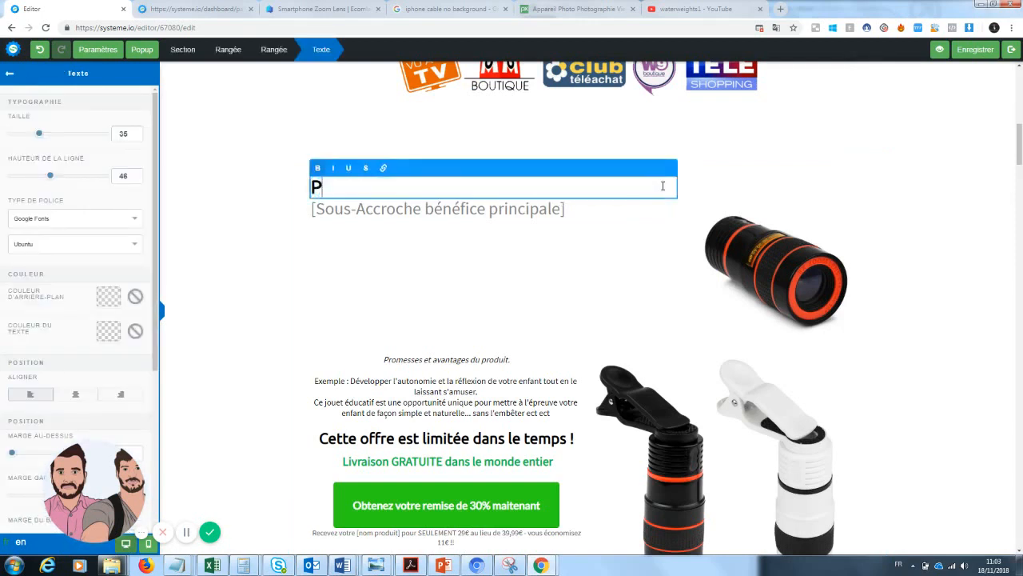
{"action": "type", "text": "rendre des pho"}
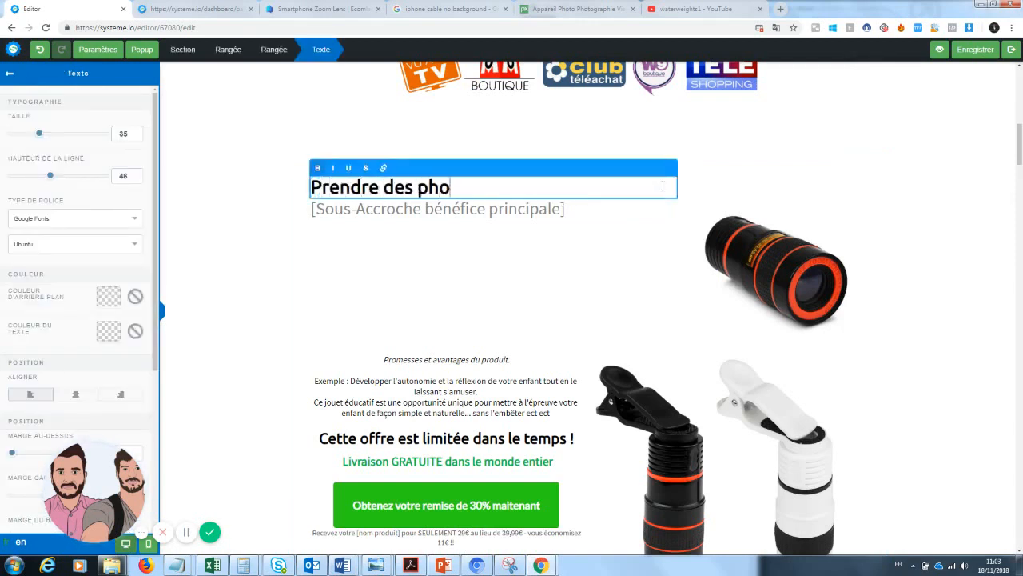
{"action": "type", "text": "tos sans au"}
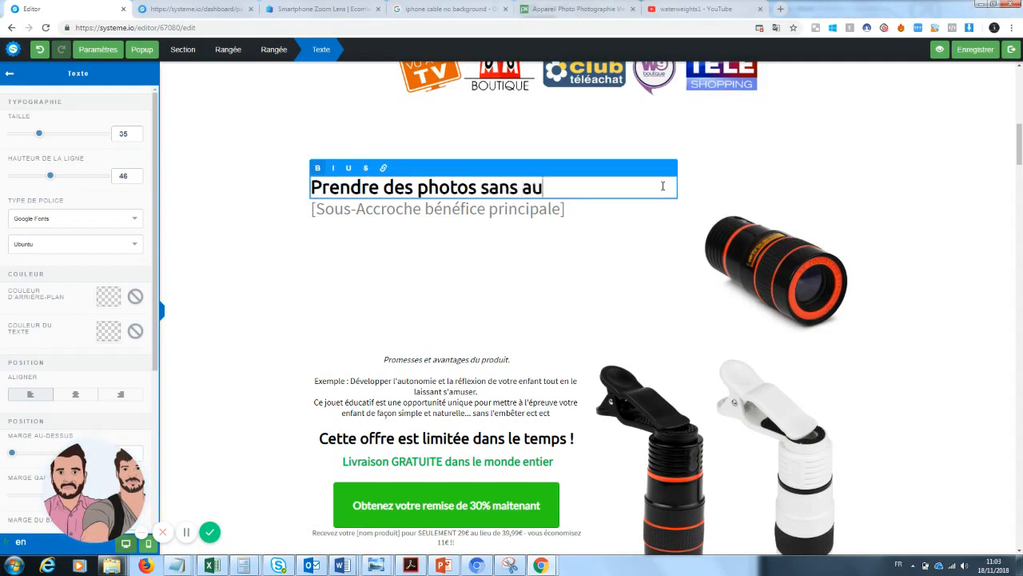
{"action": "type", "text": "cun mat"}
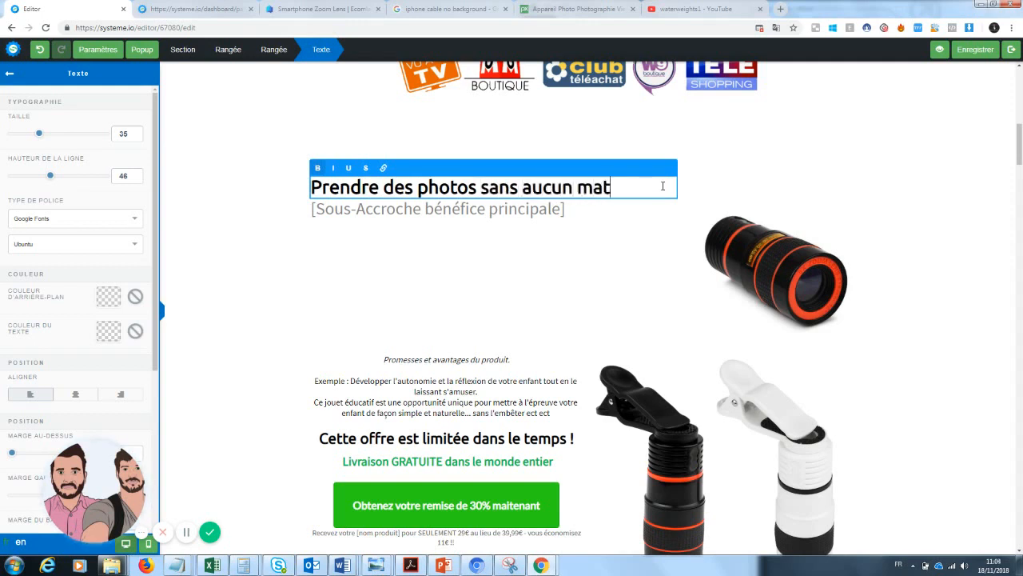
{"action": "key", "text": "BackSpace"}
{"action": "key", "text": "BackSpace"}
{"action": "key", "text": "BackSpace"}
{"action": "key", "text": "BackSpace"}
{"action": "key", "text": "BackSpace"}
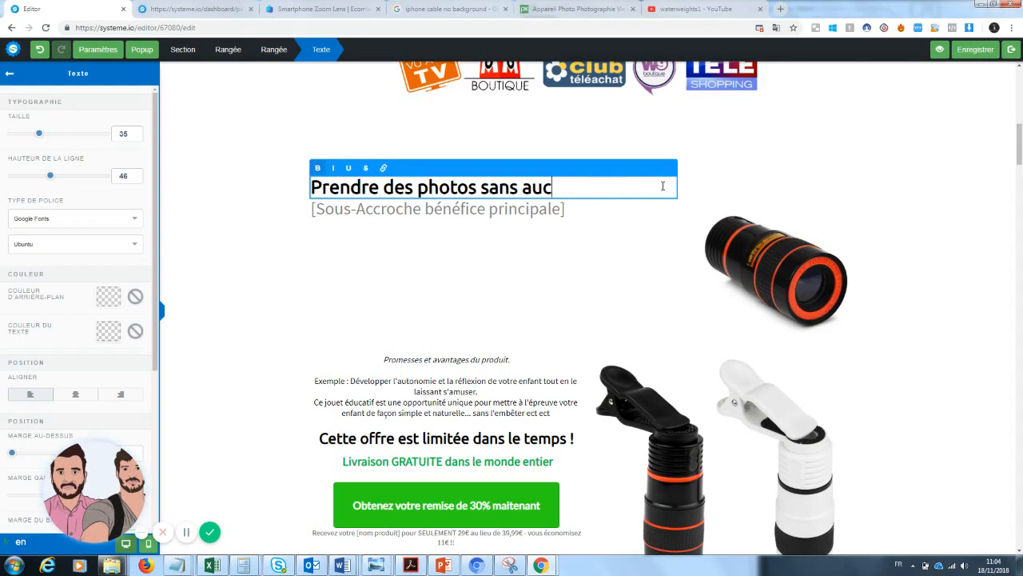
{"action": "key", "text": "BackSpace"}
{"action": "key", "text": "BackSpace"}
{"action": "key", "text": "BackSpace"}
{"action": "type", "text": "dépenser u"}
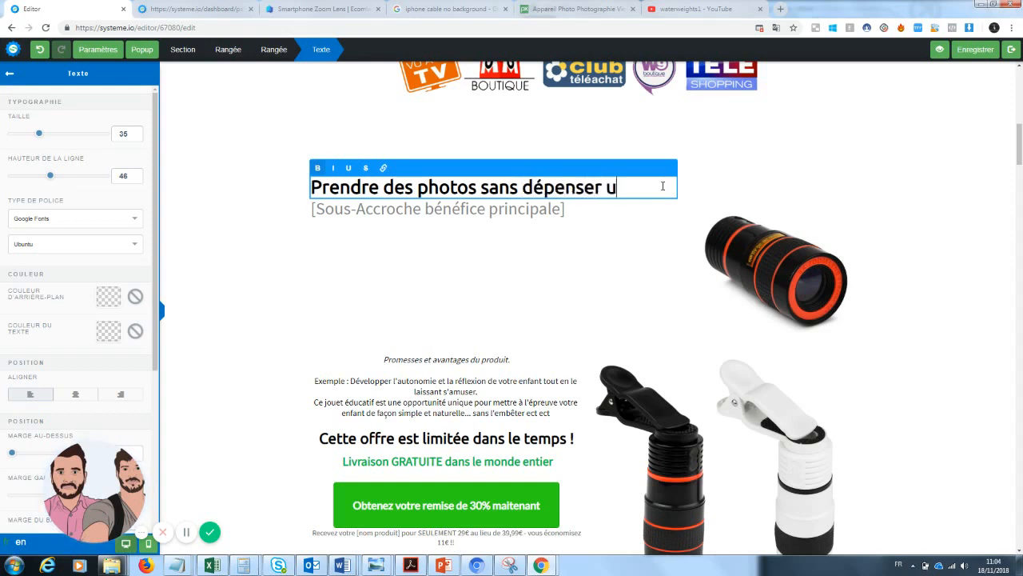
{"action": "type", "text": "ne fortune"}
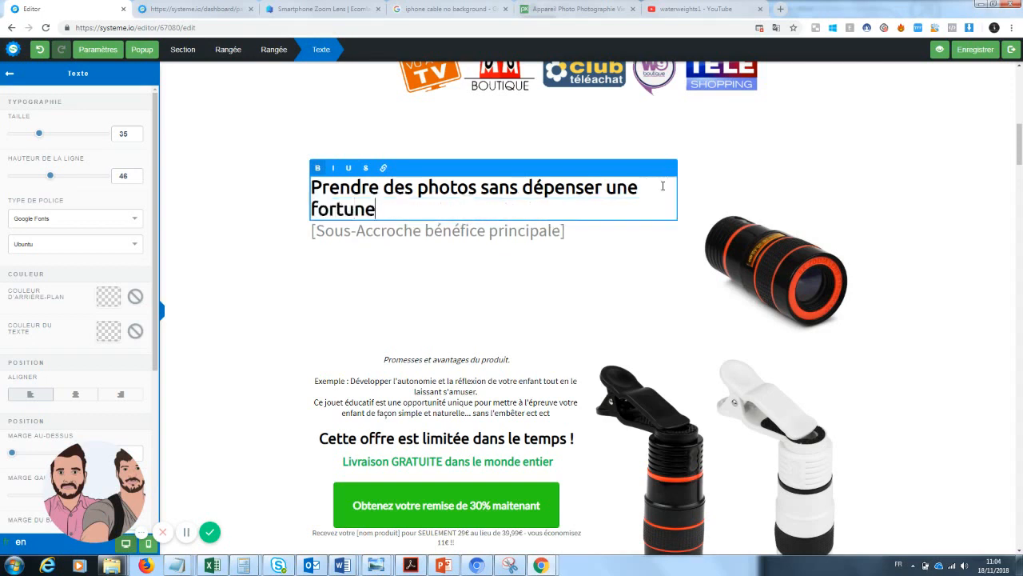
{"action": "left_click", "coordinate": [633, 289]}
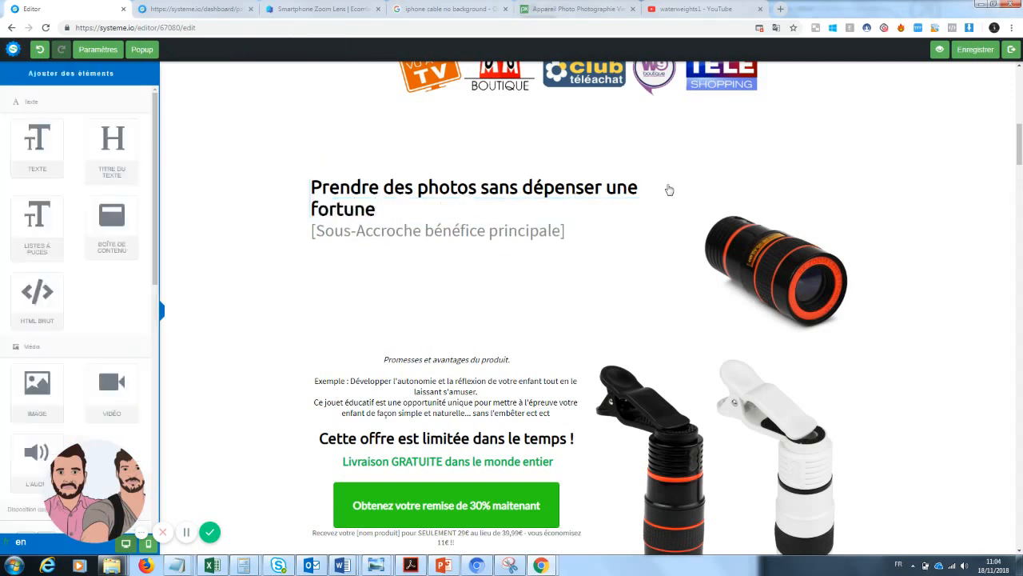
- Underline the word 'fortune' in the headline
{"action": "left_click", "coordinate": [606, 216]}
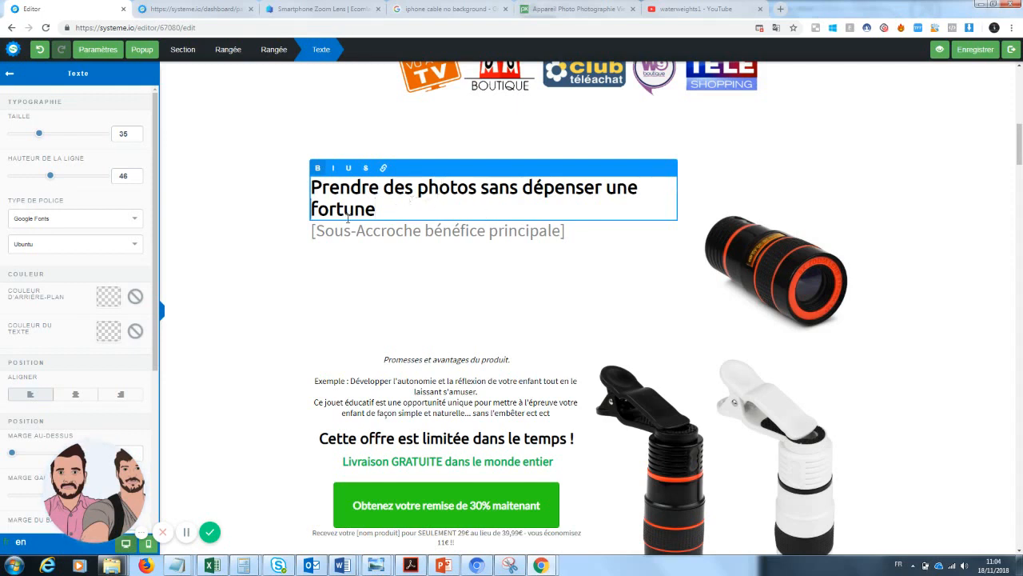
{"action": "left_click_drag", "start_coordinate": [375, 212], "coordinate": [309, 214]}
{"action": "left_click", "coordinate": [350, 170]}
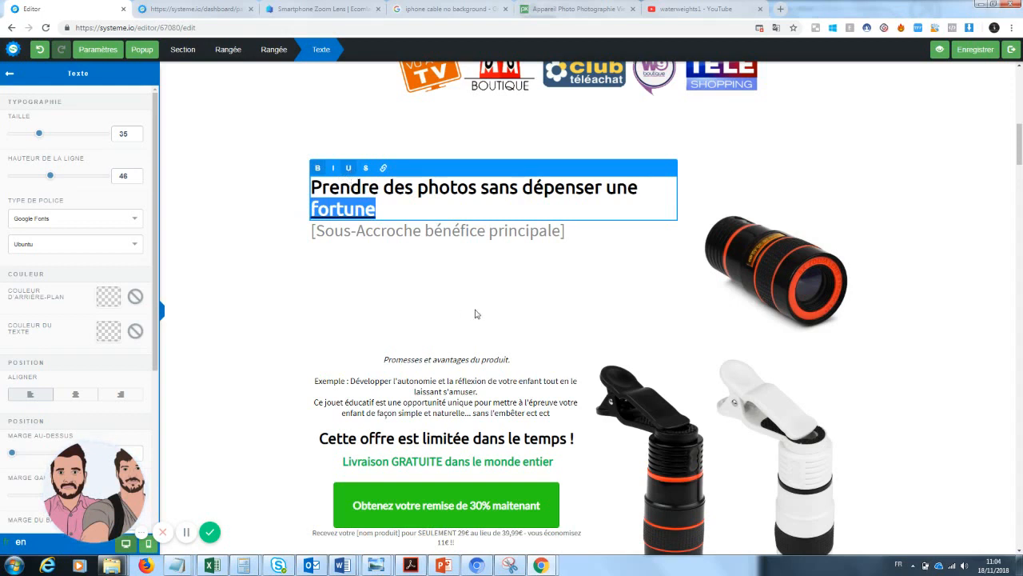
{"action": "left_click", "coordinate": [477, 315]}
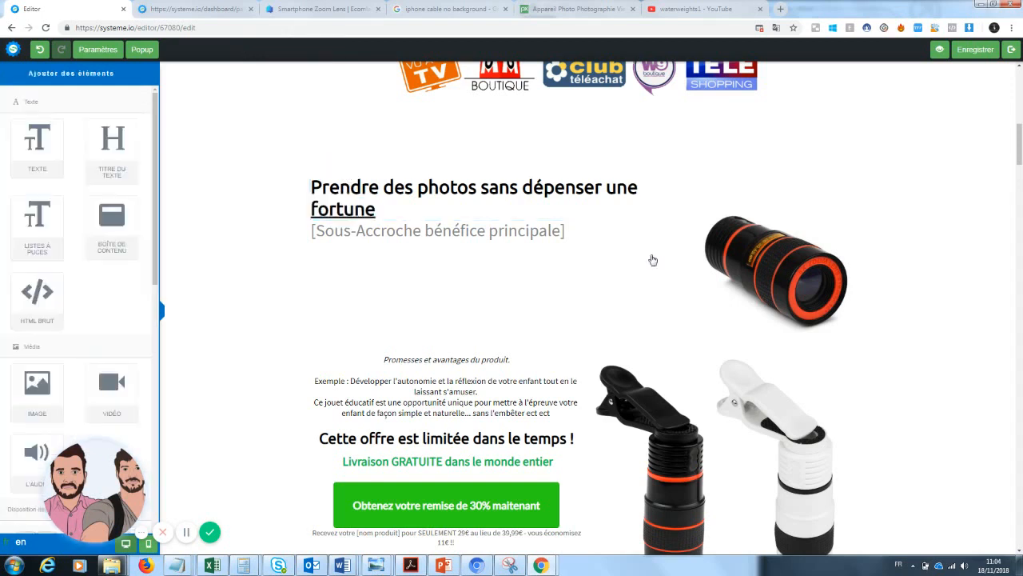
- Change the sub-headline to 'Enfin des photos qualité pro à prix accessible'
{"action": "left_click", "coordinate": [498, 230]}
{"action": "left_click_drag", "start_coordinate": [576, 230], "coordinate": [268, 240]}
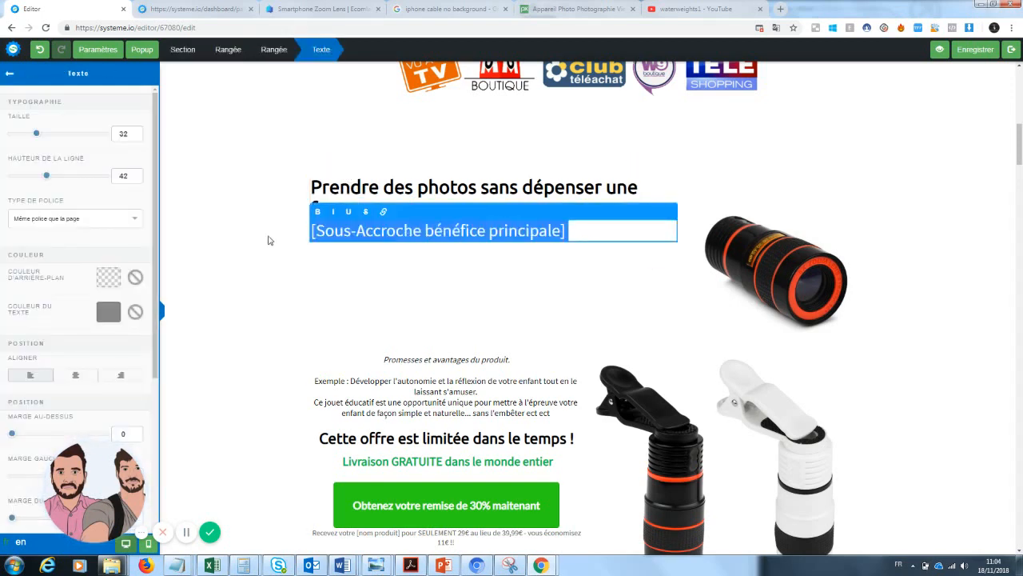
{"action": "type", "text": "Enfin de"}
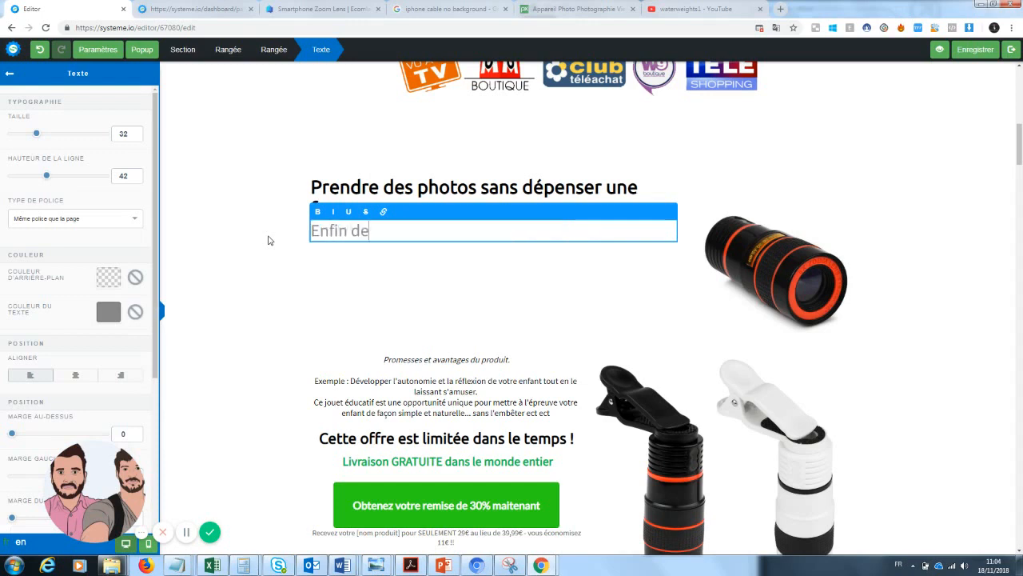
{"action": "type", "text": "s photos"}
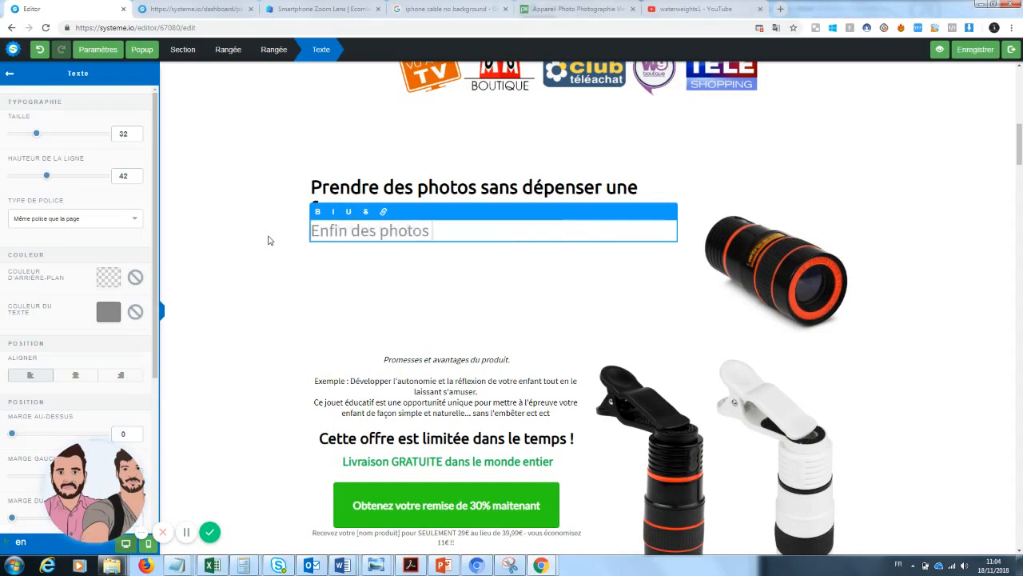
{"action": "type", "text": " qualité pr"}
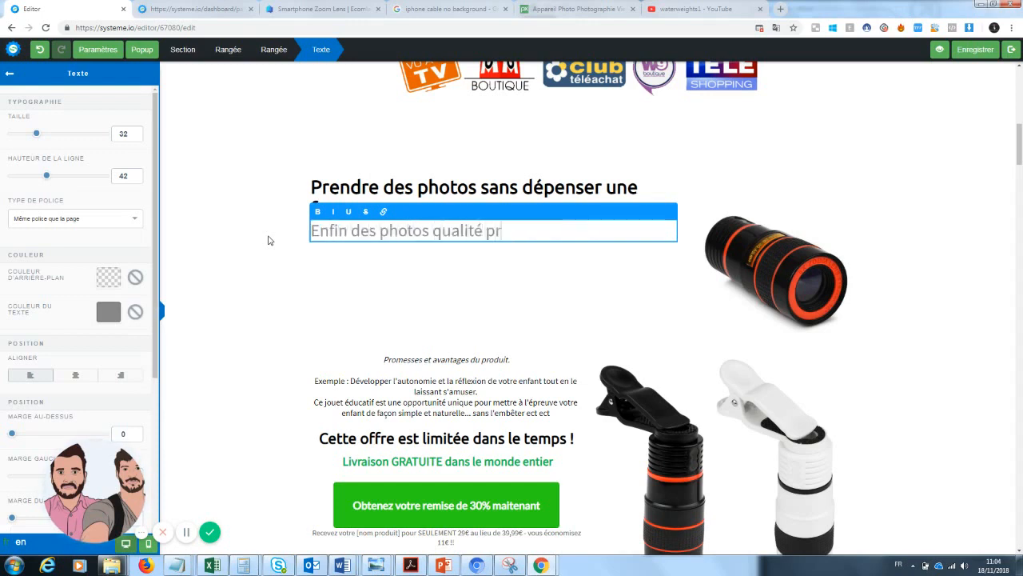
{"action": "type", "text": "o à prix a"}
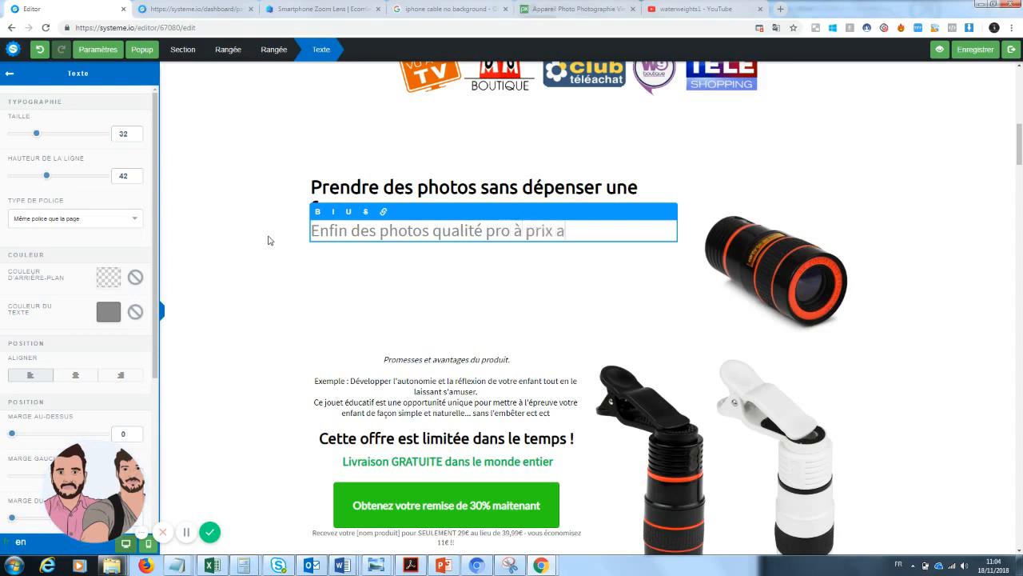
{"action": "type", "text": "ccessible"}
{"action": "left_click", "coordinate": [351, 306]}
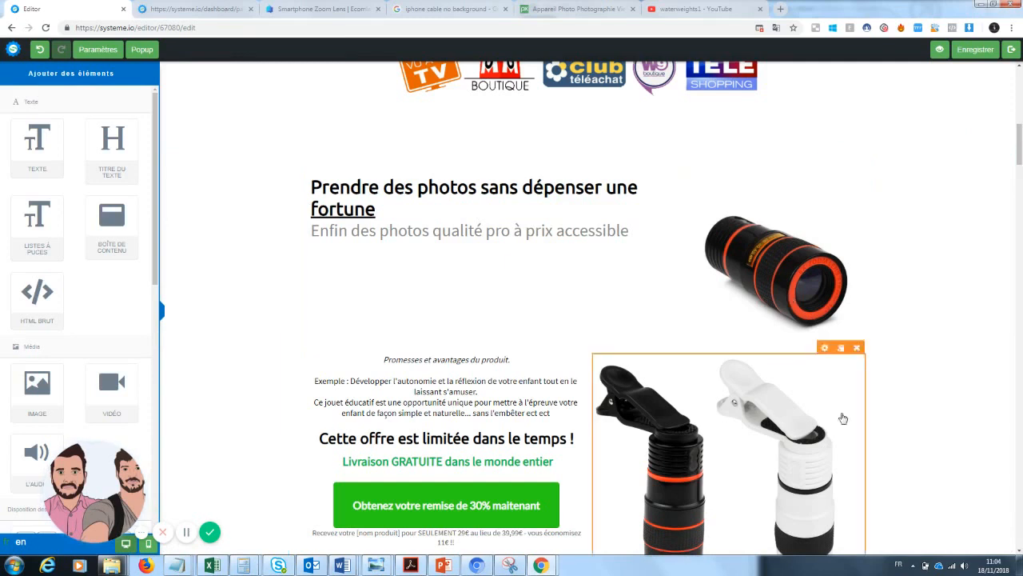
- Clear the example benefits paragraph and delete the black and white lens image
{"action": "left_click_drag", "start_coordinate": [1021, 145], "coordinate": [1022, 152]}
{"action": "left_click", "coordinate": [481, 295]}
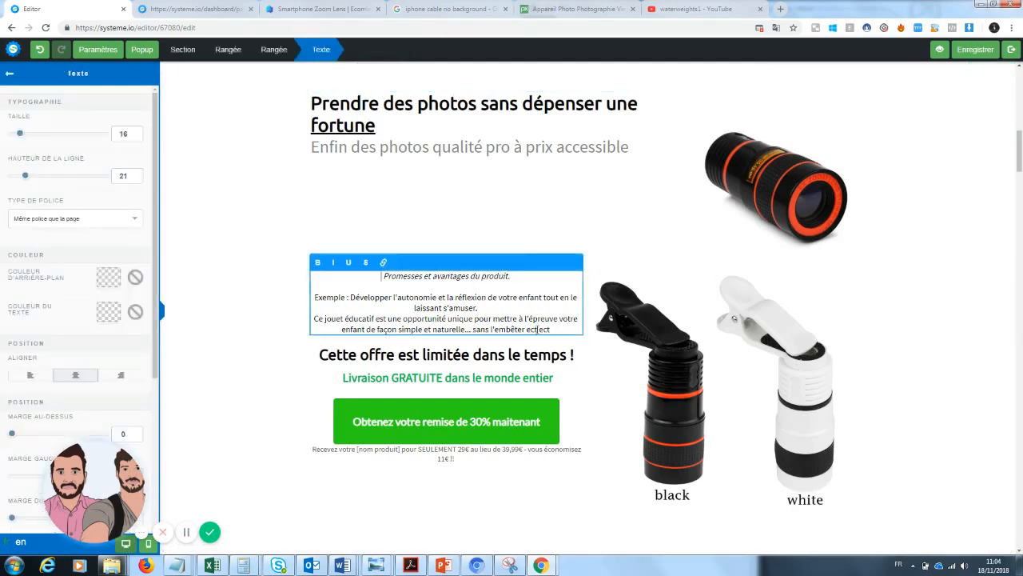
{"action": "left_click_drag", "start_coordinate": [577, 335], "coordinate": [336, 273]}
{"action": "key", "text": "BackSpace"}
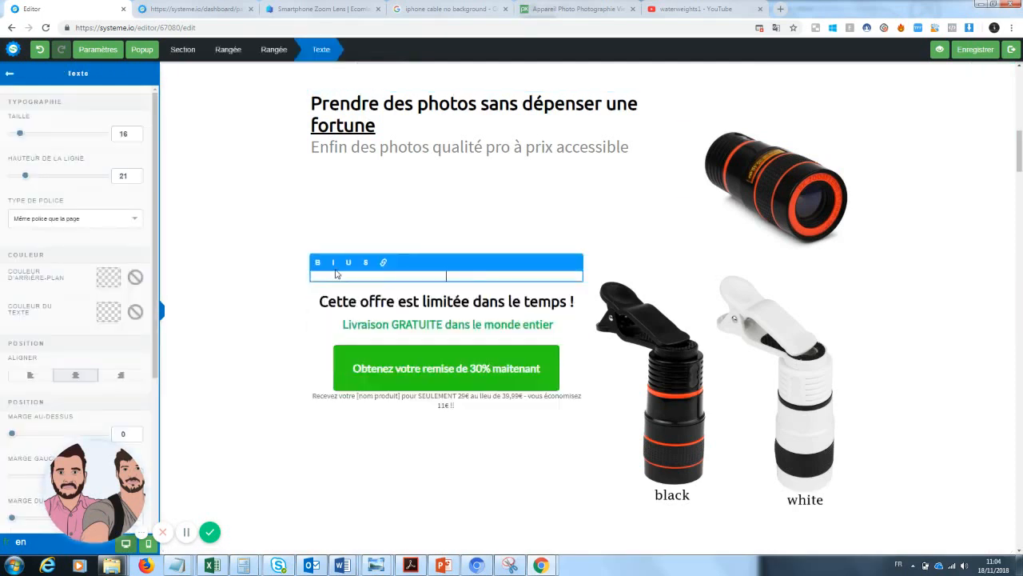
{"action": "left_click", "coordinate": [749, 354]}
{"action": "left_click", "coordinate": [857, 263]}
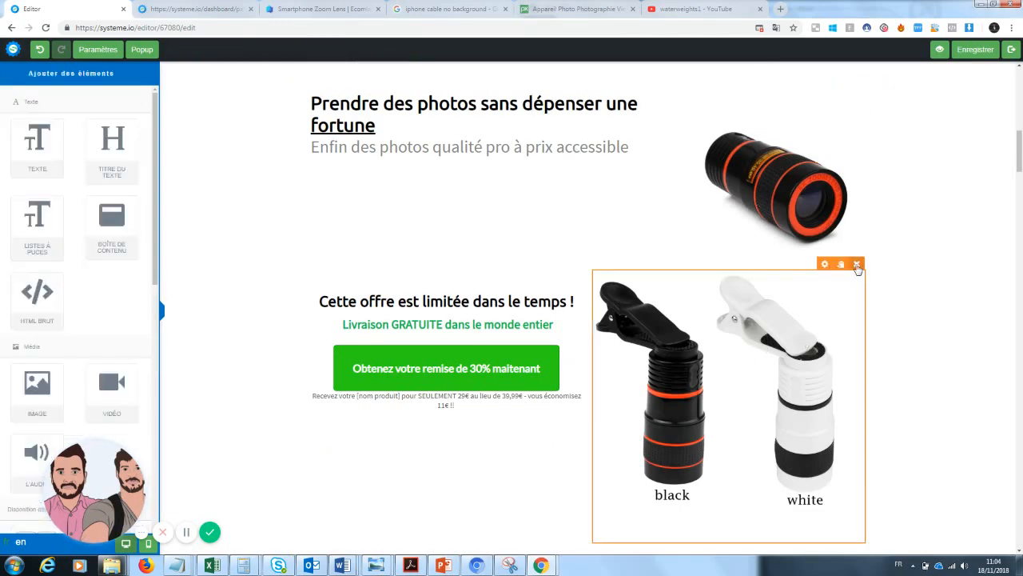
{"action": "left_click", "coordinate": [558, 88]}
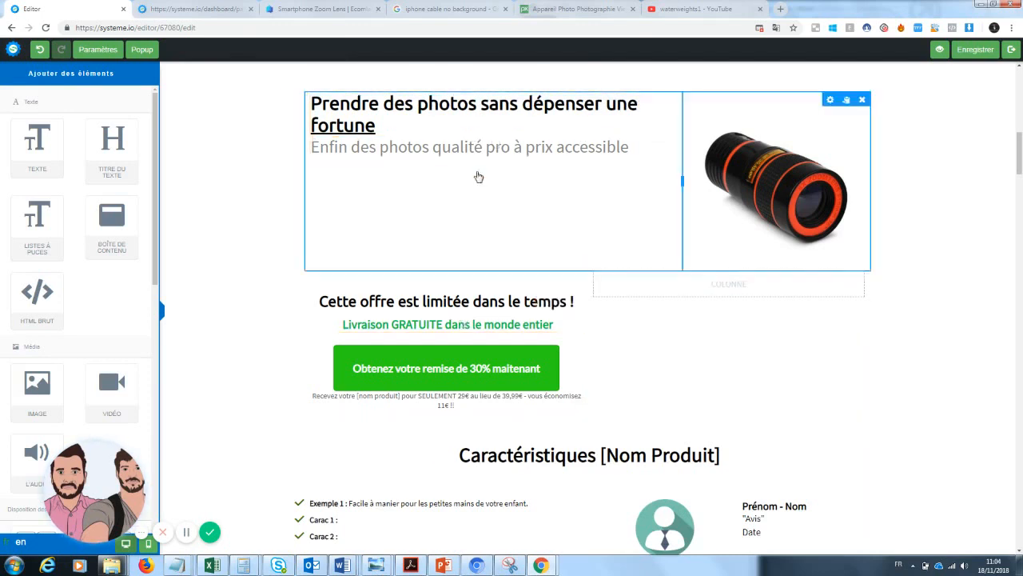
- Add a text block under the headline and clear its Lorem ipsum text
{"action": "left_click_drag", "start_coordinate": [37, 144], "coordinate": [452, 224]}
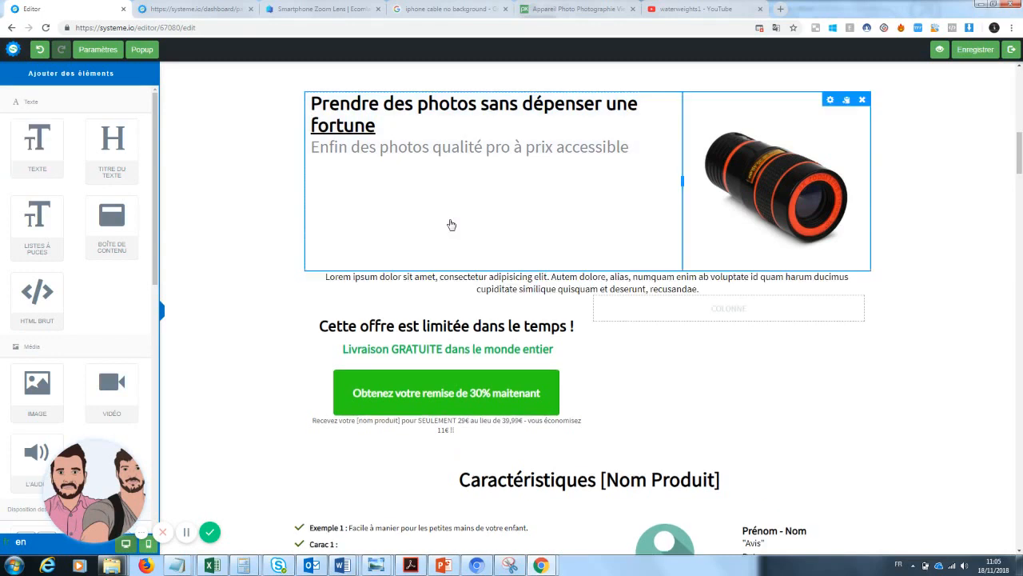
{"action": "left_click", "coordinate": [714, 292]}
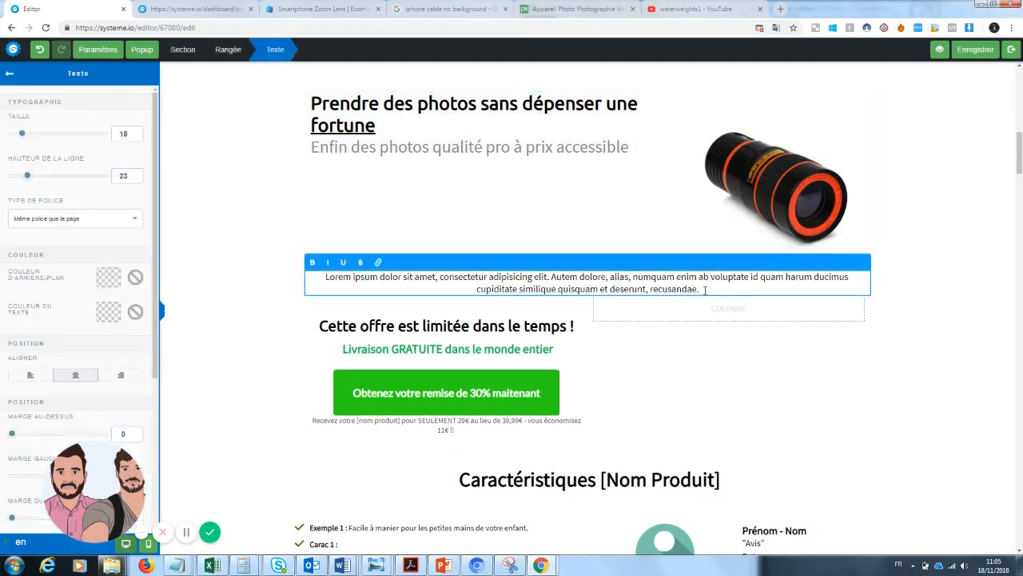
{"action": "left_click_drag", "start_coordinate": [700, 290], "coordinate": [314, 276]}
{"action": "key", "text": "BackSpace"}
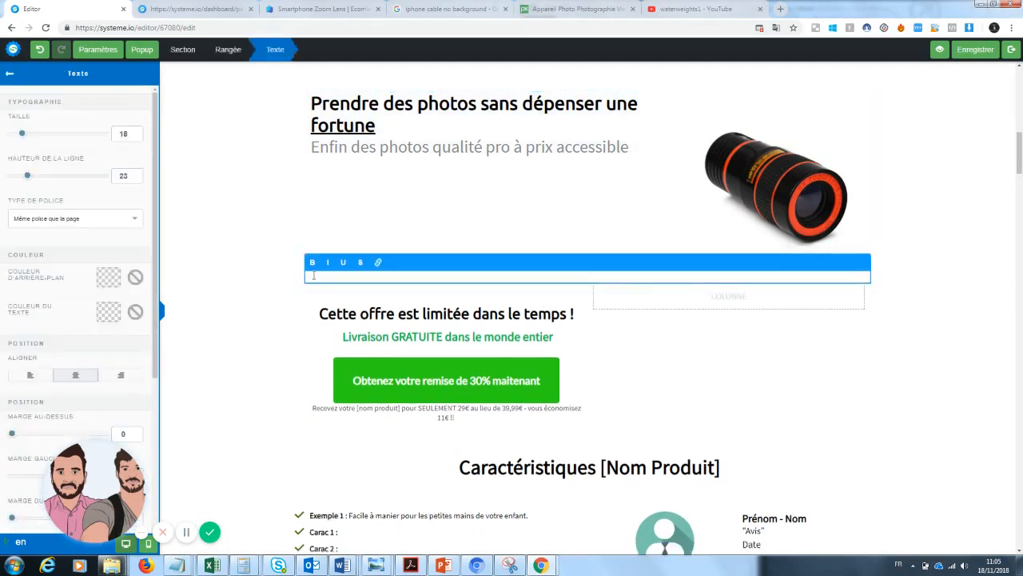
{"action": "left_click", "coordinate": [649, 303]}
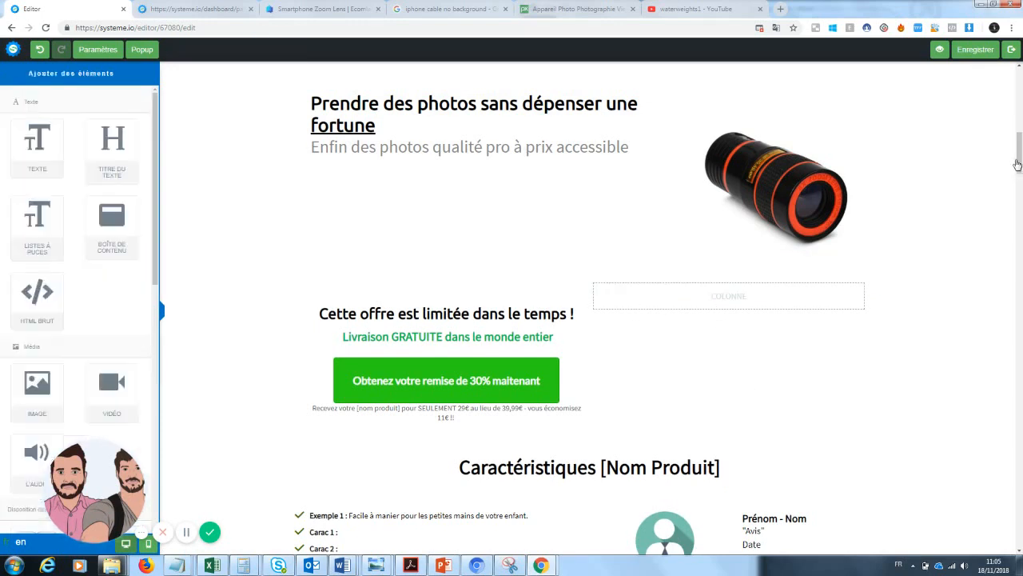
- Type 'Le produit que les fans de photographie attendaient est enfin arrivé...' into the new text block
{"action": "left_click", "coordinate": [630, 280]}
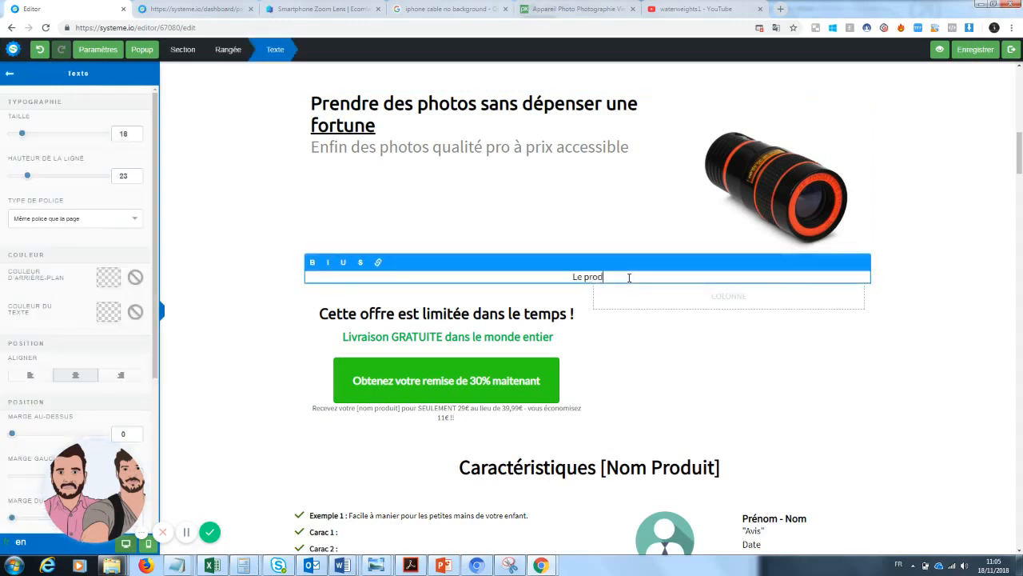
{"action": "type", "text": "Le produit que les fans de photographie"}
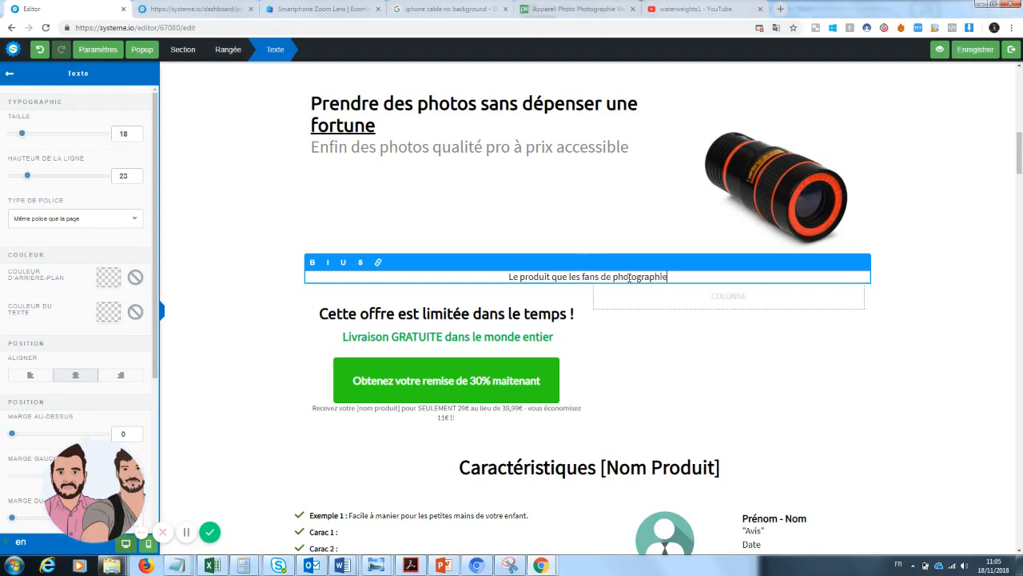
{"action": "type", "text": " attenda"}
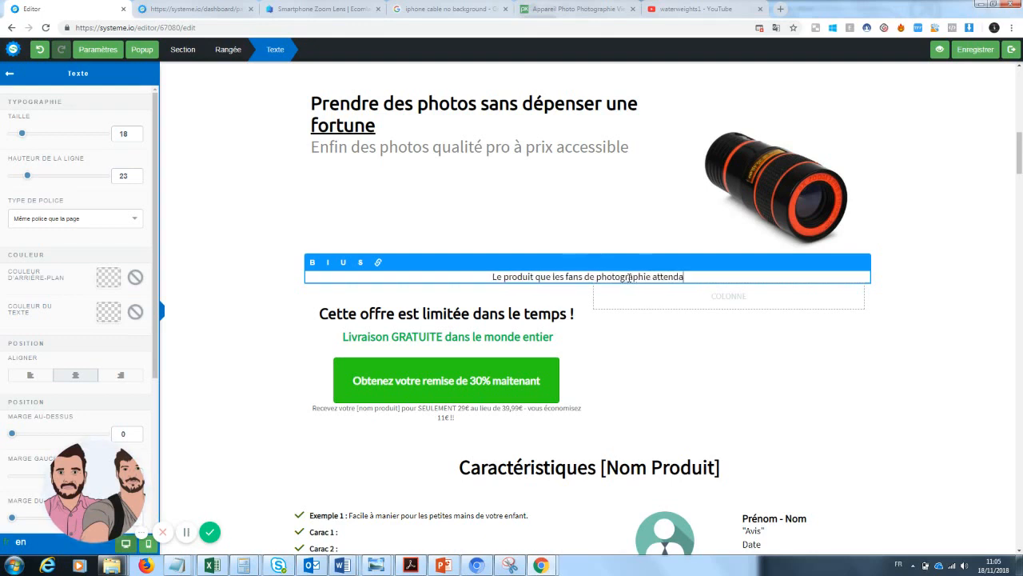
{"action": "type", "text": "ient est enfin a"}
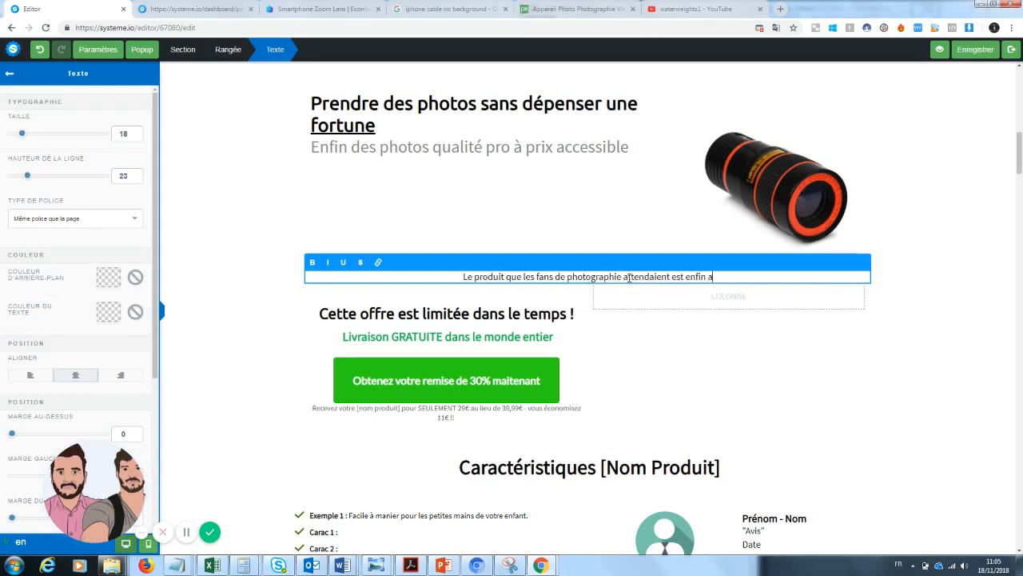
{"action": "type", "text": "rrivé"}
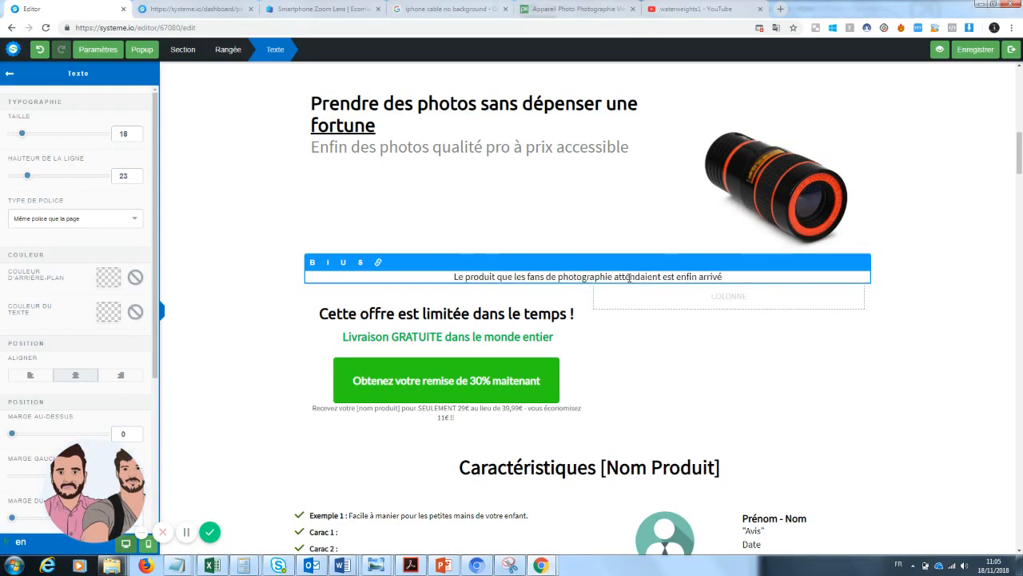
{"action": "type", "text": "..."}
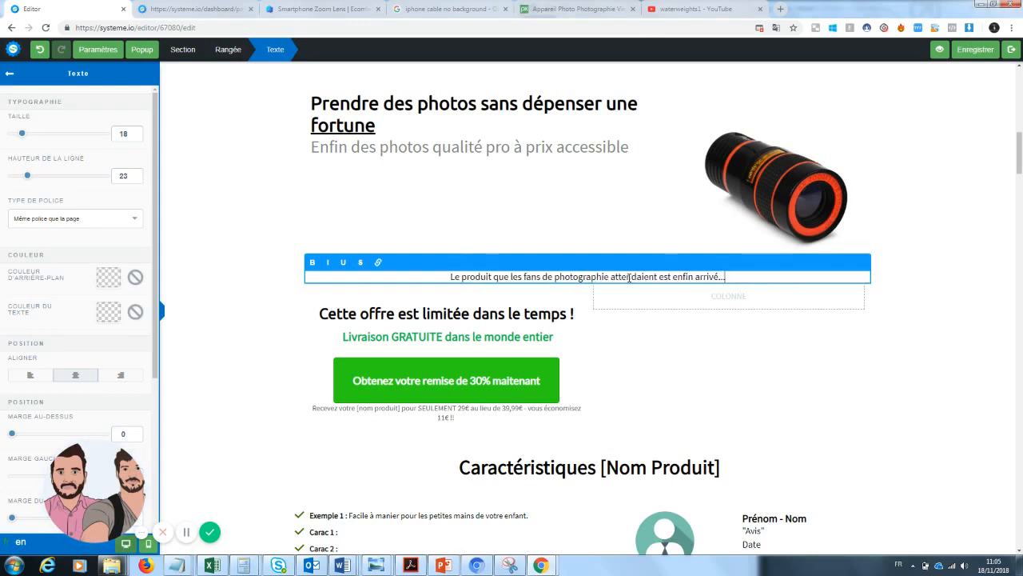
{"action": "left_click", "coordinate": [644, 335]}
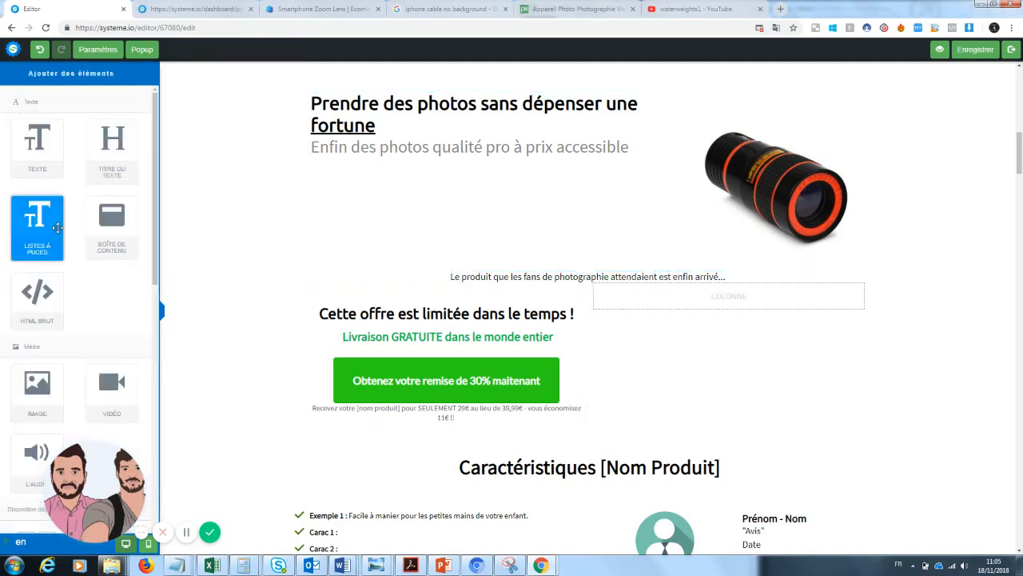
- Add two 2/3–1/3 column rows below the intro sentence
{"action": "left_click_drag", "start_coordinate": [155, 270], "coordinate": [144, 402]}
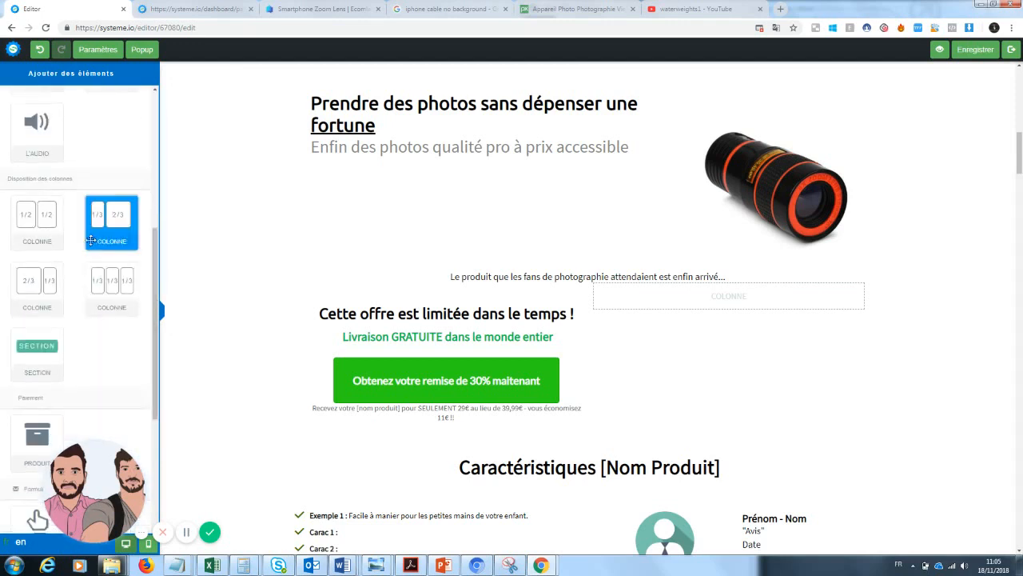
{"action": "left_click_drag", "start_coordinate": [35, 290], "coordinate": [522, 302]}
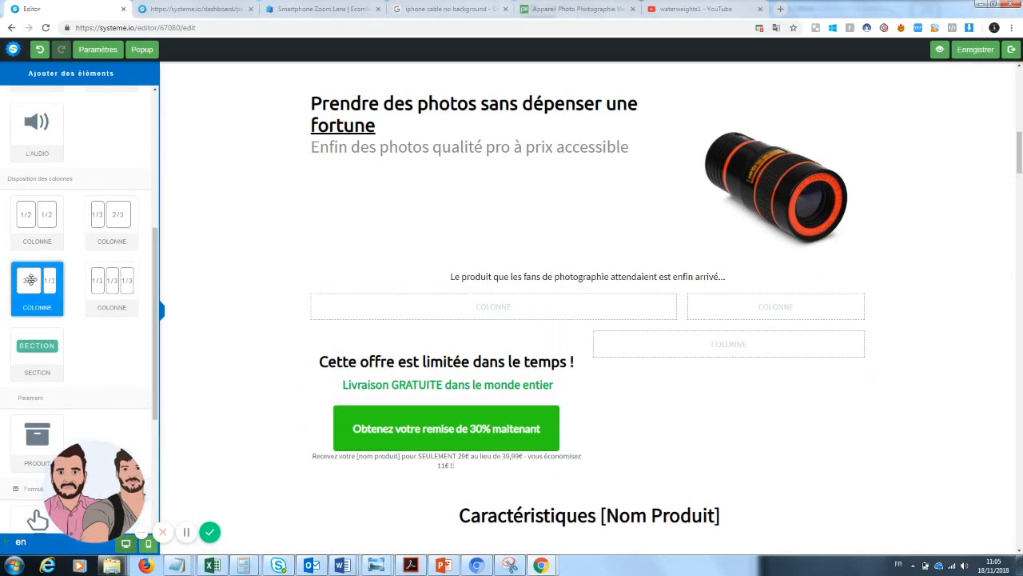
{"action": "left_click_drag", "start_coordinate": [32, 281], "coordinate": [479, 331]}
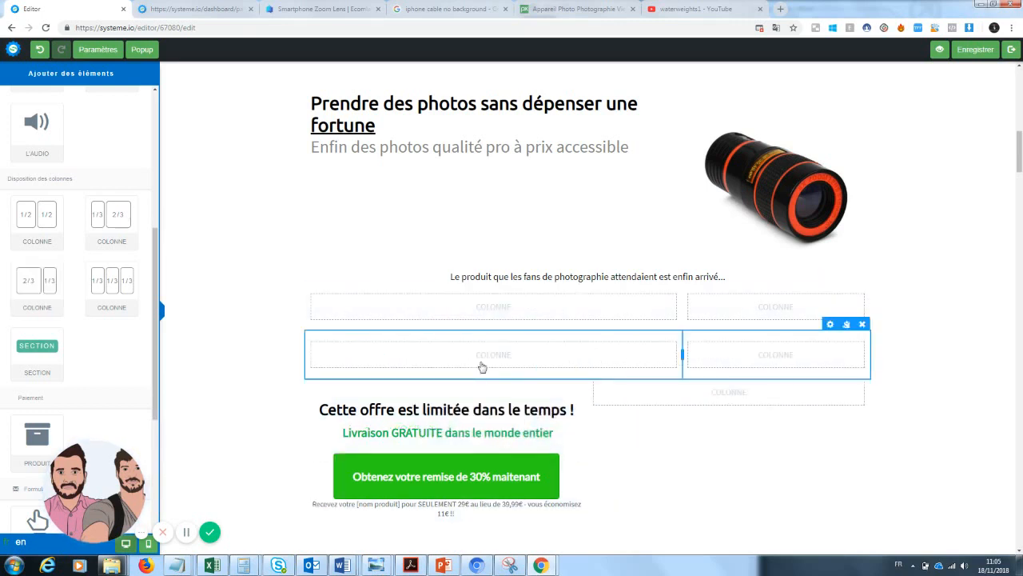
- Drop a text element onto the page and clear its Lorem ipsum text
{"action": "scroll", "coordinate": [80, 240], "scroll_direction": "up", "scroll_amount": 5}
{"action": "left_click_drag", "start_coordinate": [36, 144], "coordinate": [454, 360]}
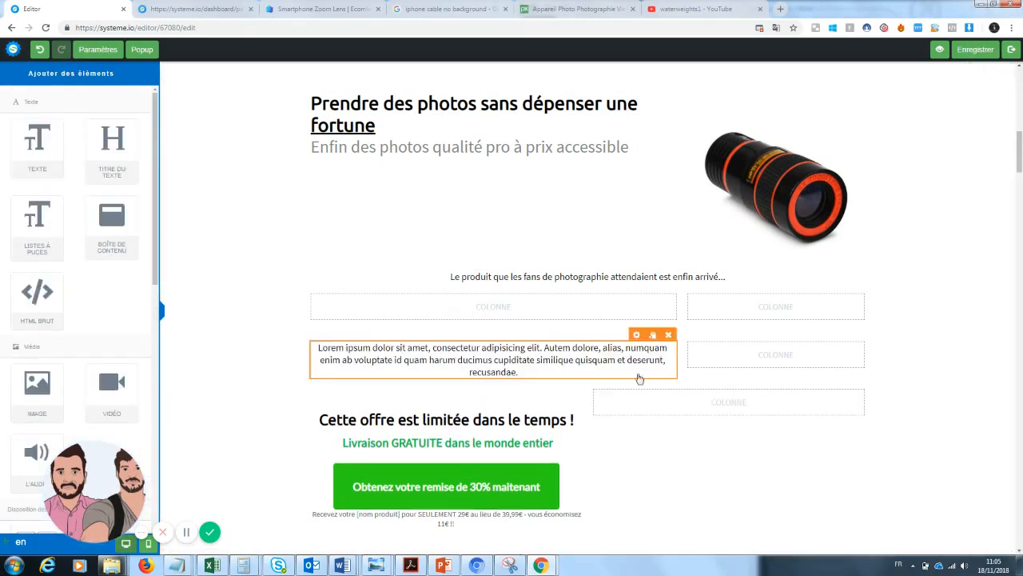
{"action": "left_click", "coordinate": [519, 374]}
{"action": "left_click_drag", "start_coordinate": [519, 373], "coordinate": [316, 348]}
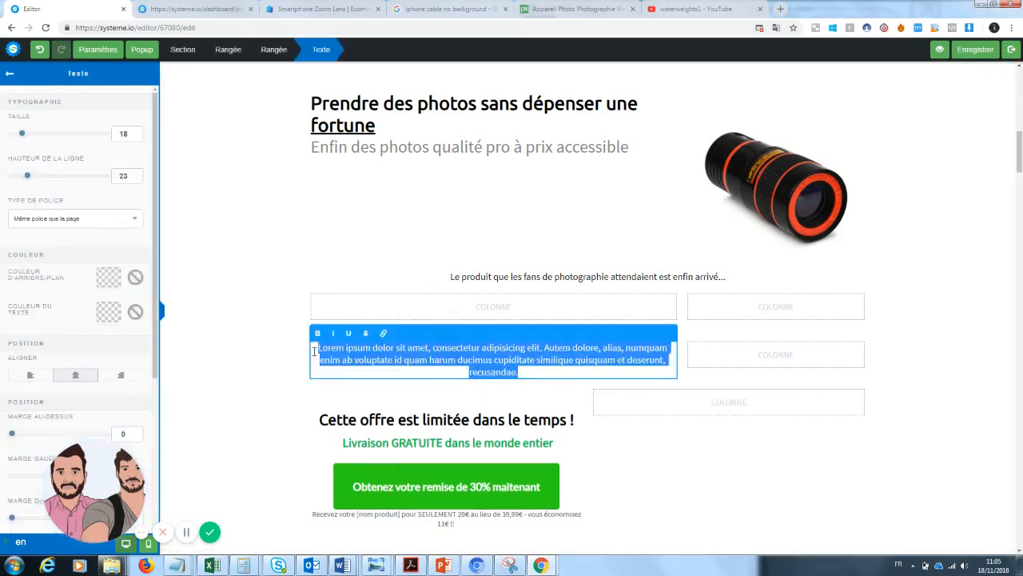
{"action": "key", "text": "BackSpace"}
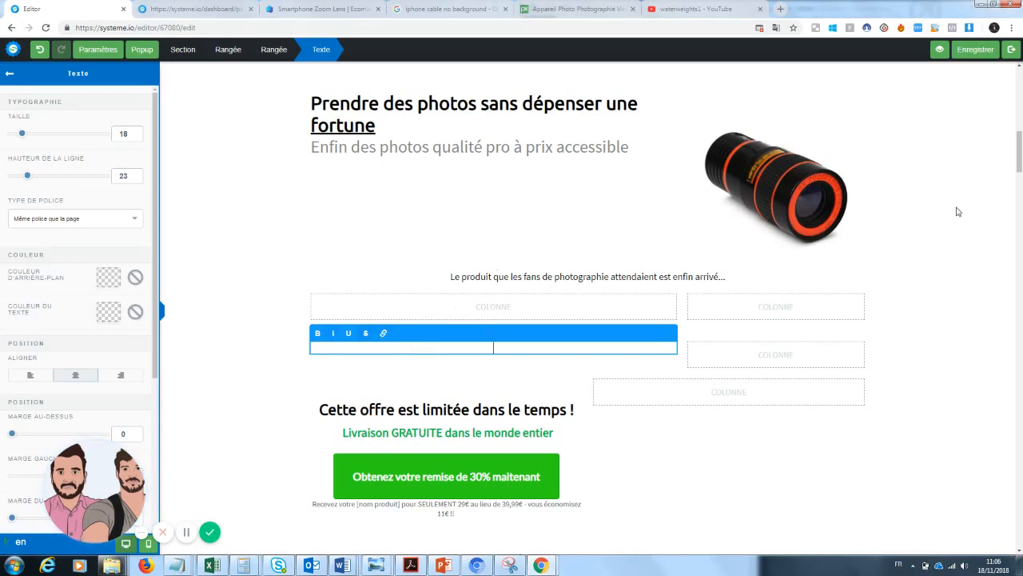
- Place the cursor in the feature bullet list at the Carac 2 and Carac 1 lines
{"action": "mouse_move", "coordinate": [1021, 152]}
{"action": "left_mouse_down"}
{"action": "mouse_move", "coordinate": [1020, 70]}
{"action": "mouse_move", "coordinate": [1020, 159]}
{"action": "left_mouse_up"}
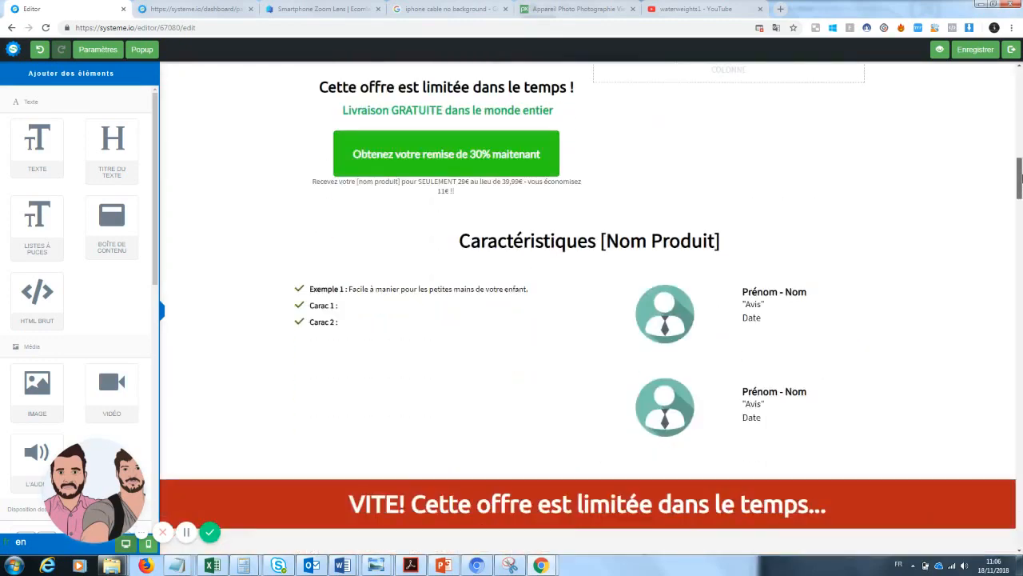
{"action": "left_click", "coordinate": [298, 327]}
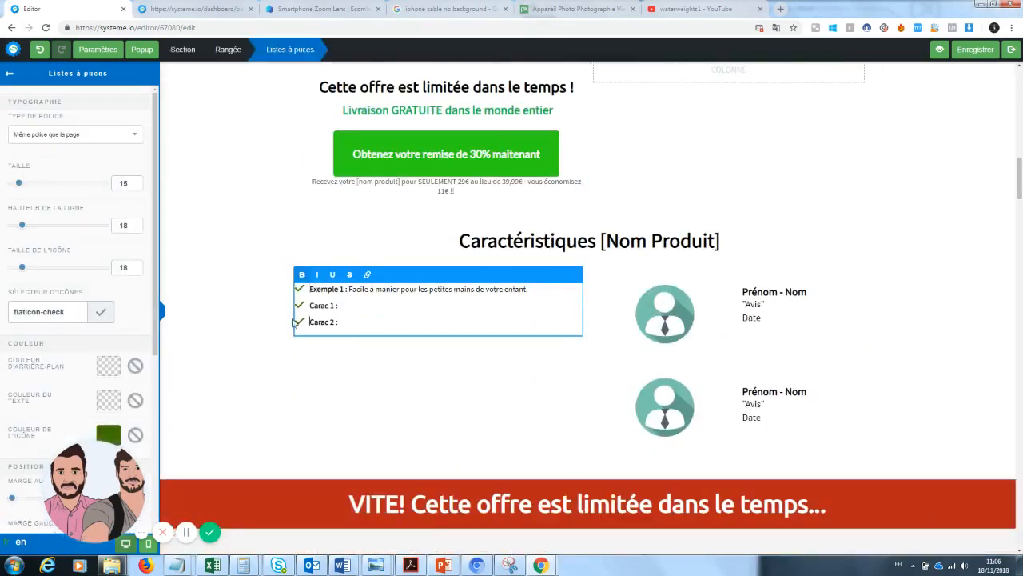
{"action": "left_click_drag", "start_coordinate": [345, 321], "coordinate": [285, 328]}
{"action": "key", "text": "Left"}
{"action": "left_click", "coordinate": [307, 304]}
{"action": "left_click_drag", "start_coordinate": [1019, 183], "coordinate": [1020, 160]}
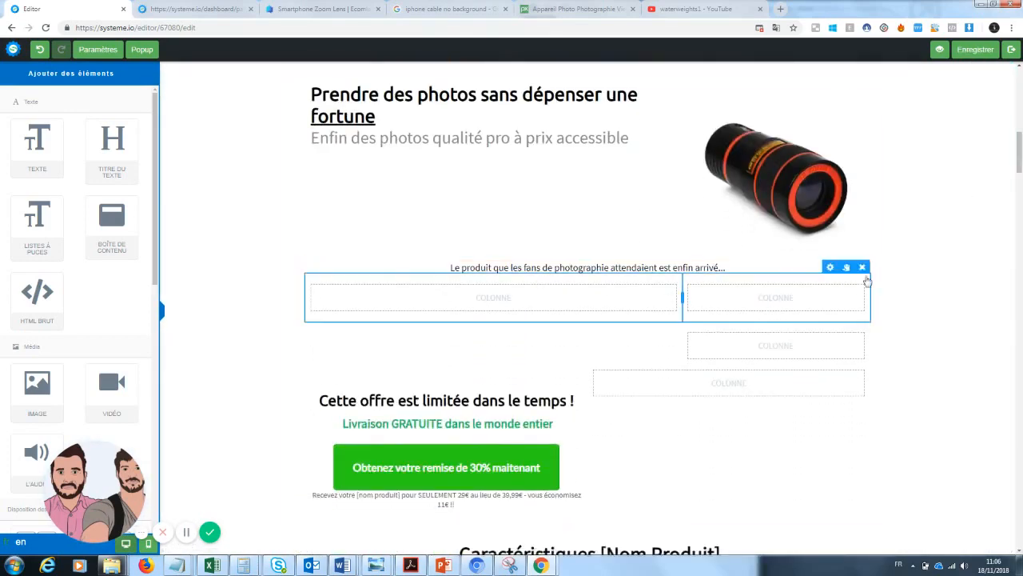
- Delete the two empty column rows and the limited-offer row
{"action": "left_click", "coordinate": [863, 269]}
{"action": "left_click", "coordinate": [556, 88]}
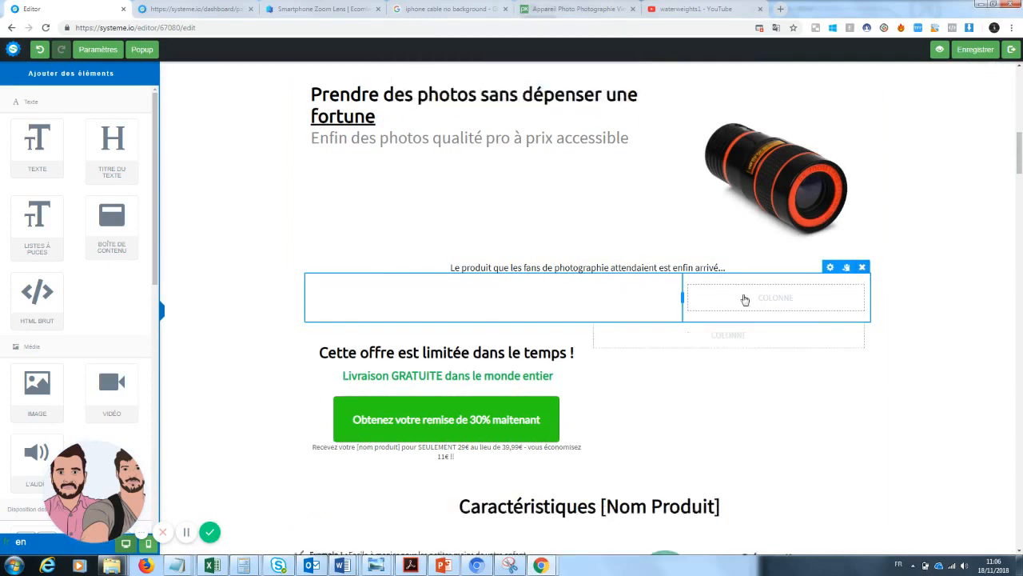
{"action": "left_click", "coordinate": [861, 266]}
{"action": "left_click", "coordinate": [556, 88]}
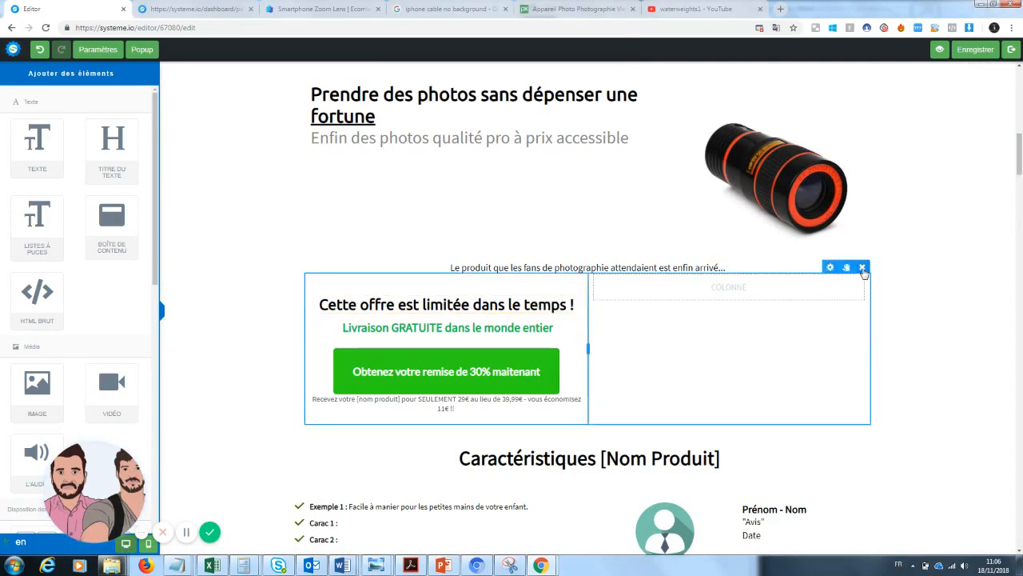
{"action": "left_click", "coordinate": [862, 267]}
{"action": "left_click", "coordinate": [555, 88]}
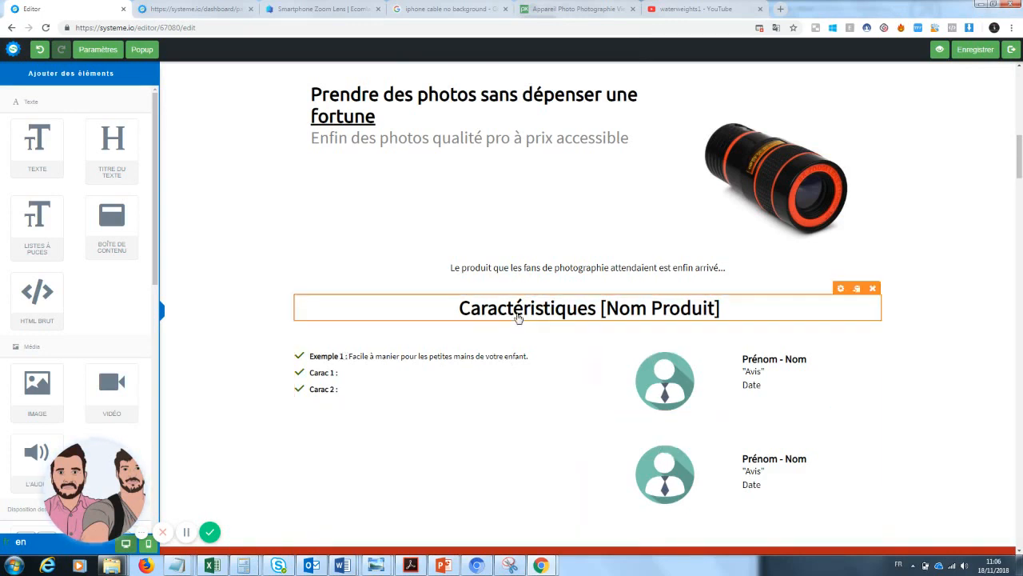
- Add a text block under the intro reading 'Copywritting'
{"action": "left_click_drag", "start_coordinate": [37, 146], "coordinate": [573, 315]}
{"action": "triple_click", "coordinate": [572, 315]}
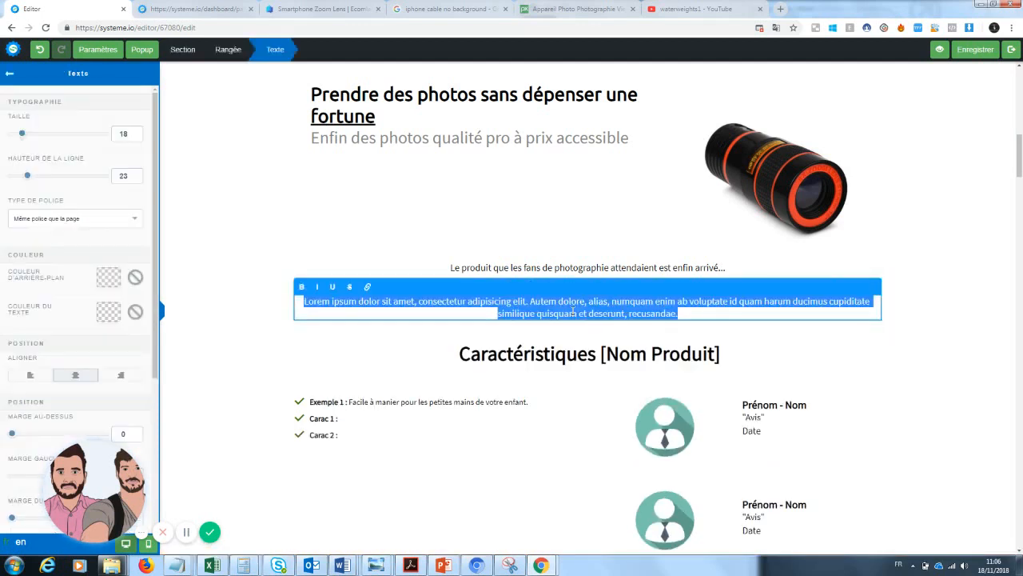
{"action": "type", "text": "Copywritting"}
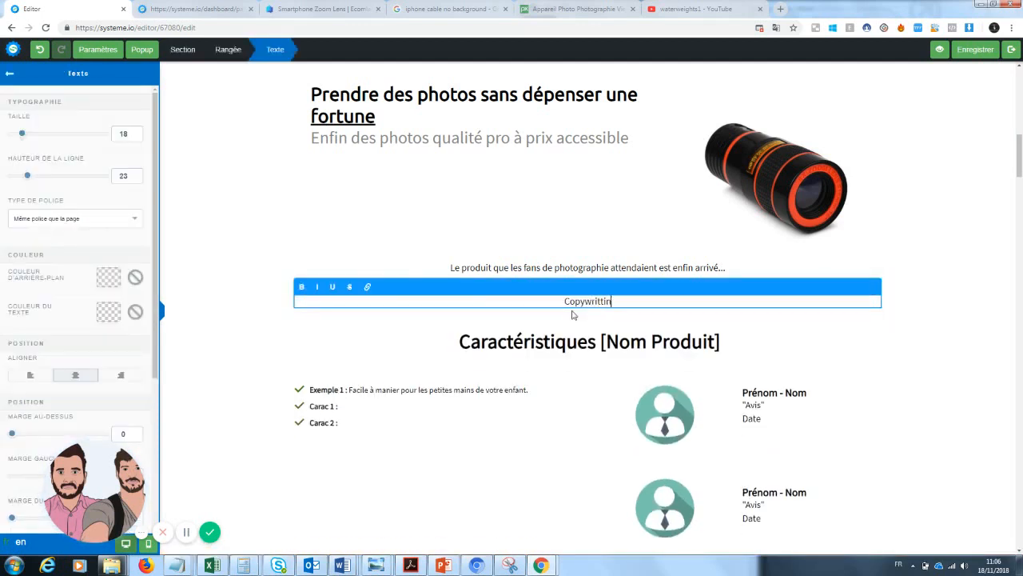
{"action": "left_click", "coordinate": [951, 352]}
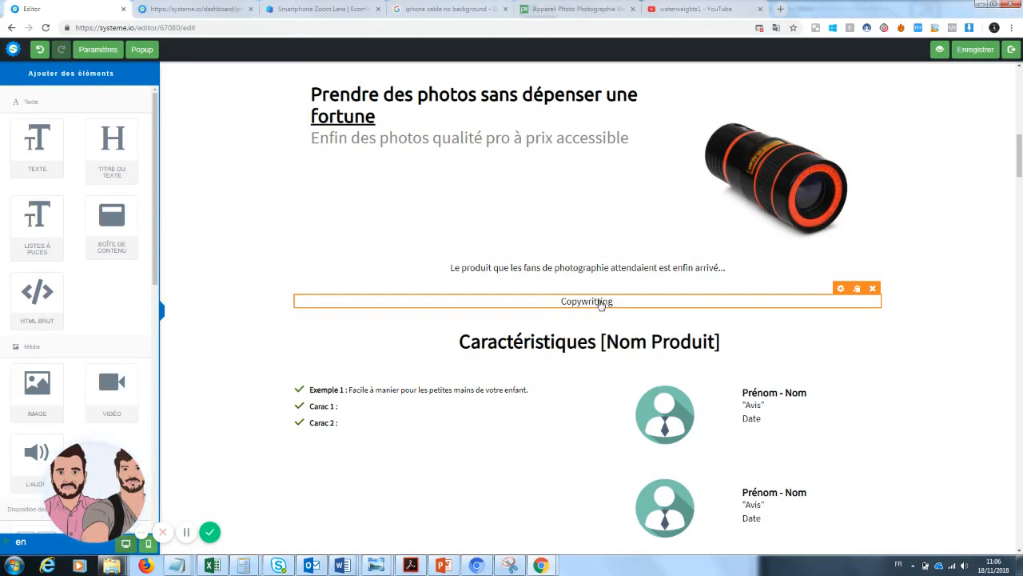
- Switch to the GiftBite Nano Zoom tab and highlight both English zoom lens description paragraphs
{"action": "left_click_drag", "start_coordinate": [340, 6], "coordinate": [220, 5]}
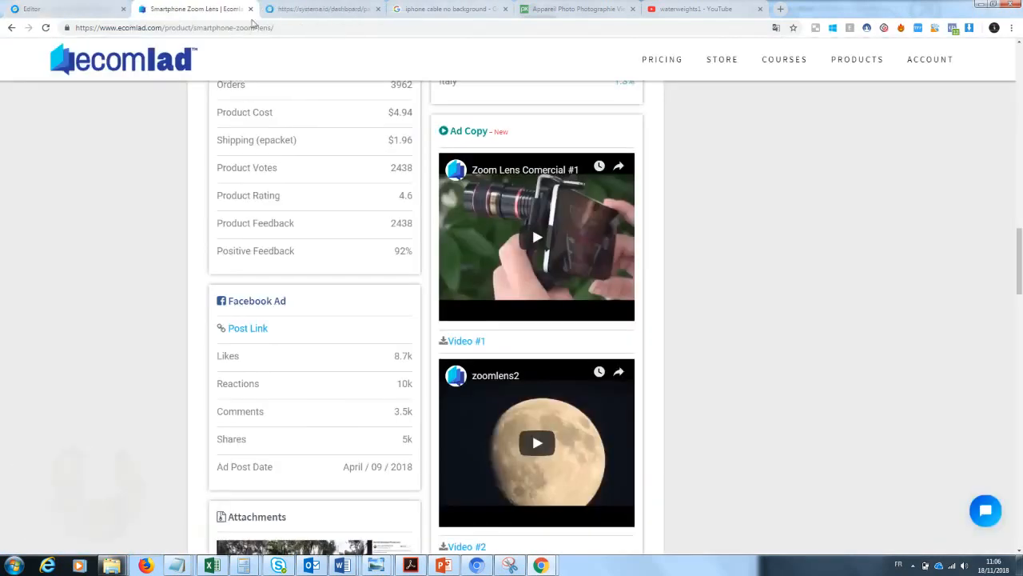
{"action": "scroll", "coordinate": [510, 387], "scroll_direction": "up", "scroll_amount": 7}
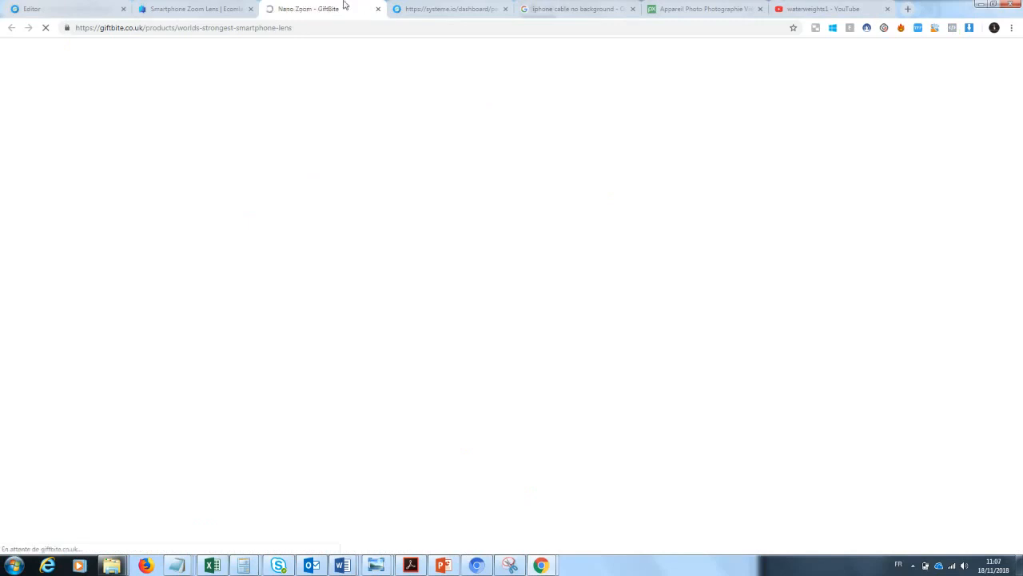
{"action": "left_click_drag", "start_coordinate": [309, 7], "coordinate": [182, 7]}
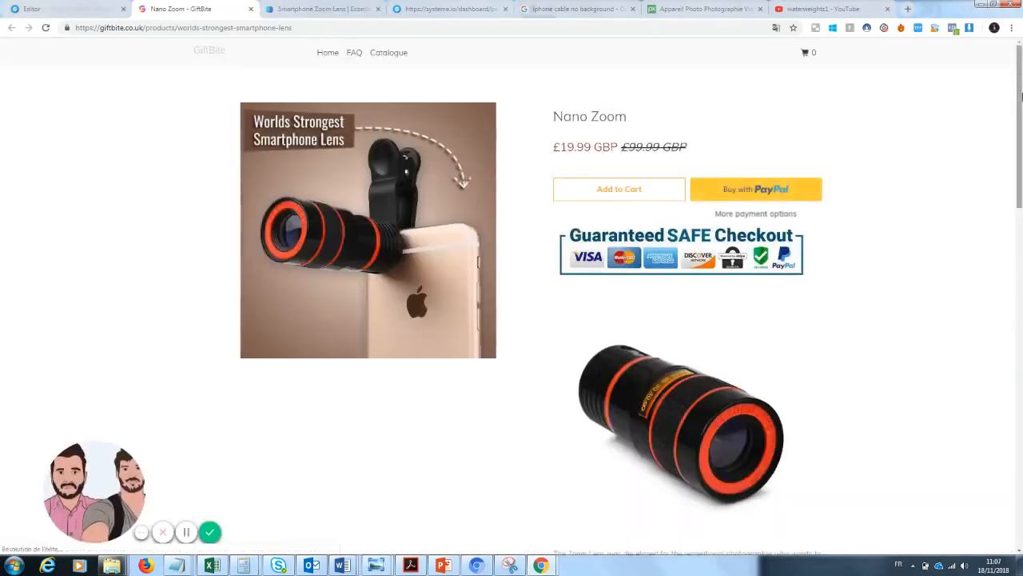
{"action": "left_click_drag", "start_coordinate": [1020, 98], "coordinate": [1021, 185]}
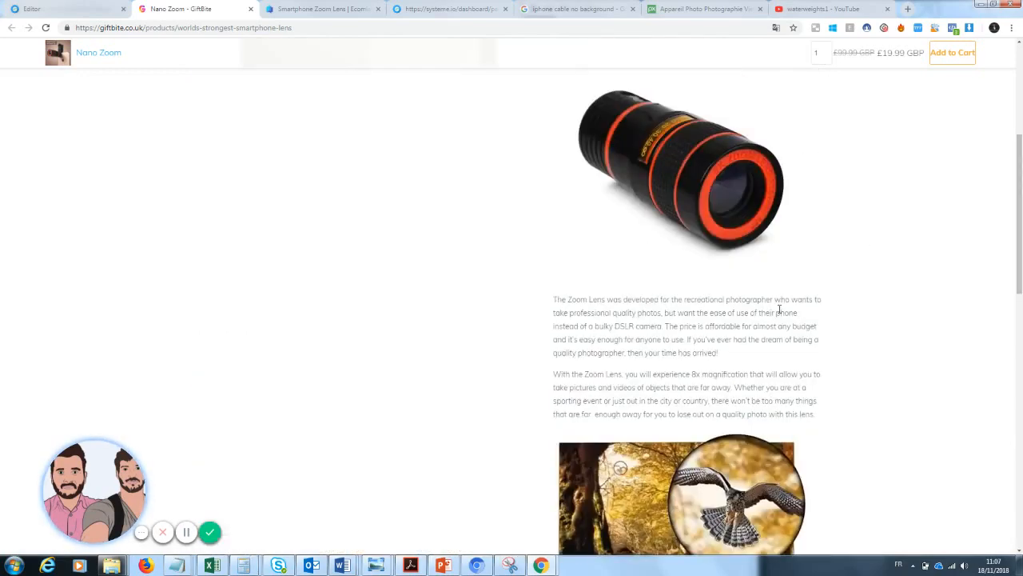
{"action": "left_click_drag", "start_coordinate": [551, 300], "coordinate": [814, 413]}
{"action": "key", "text": "ctrl+c"}
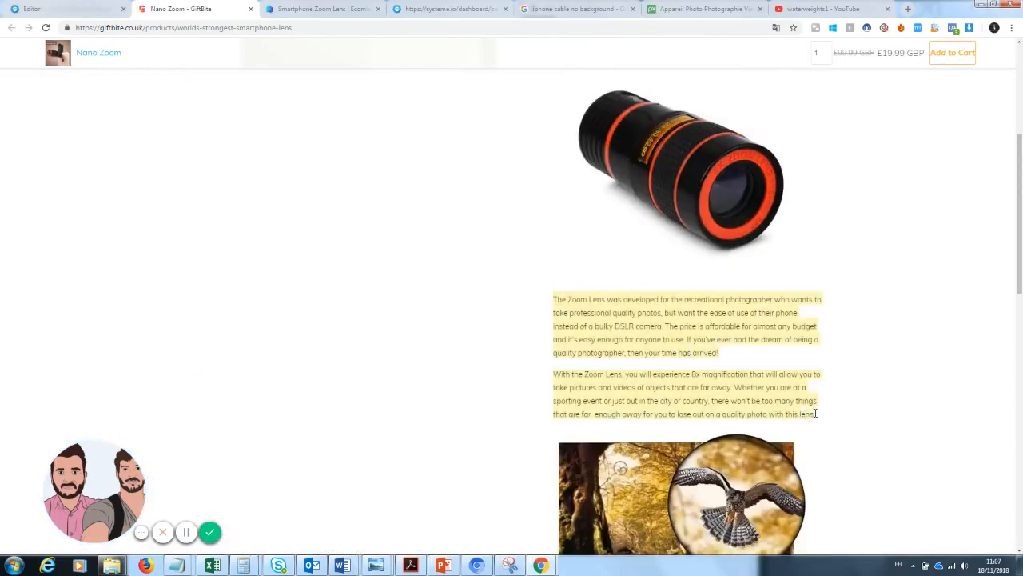
{"action": "left_click", "coordinate": [244, 28]}
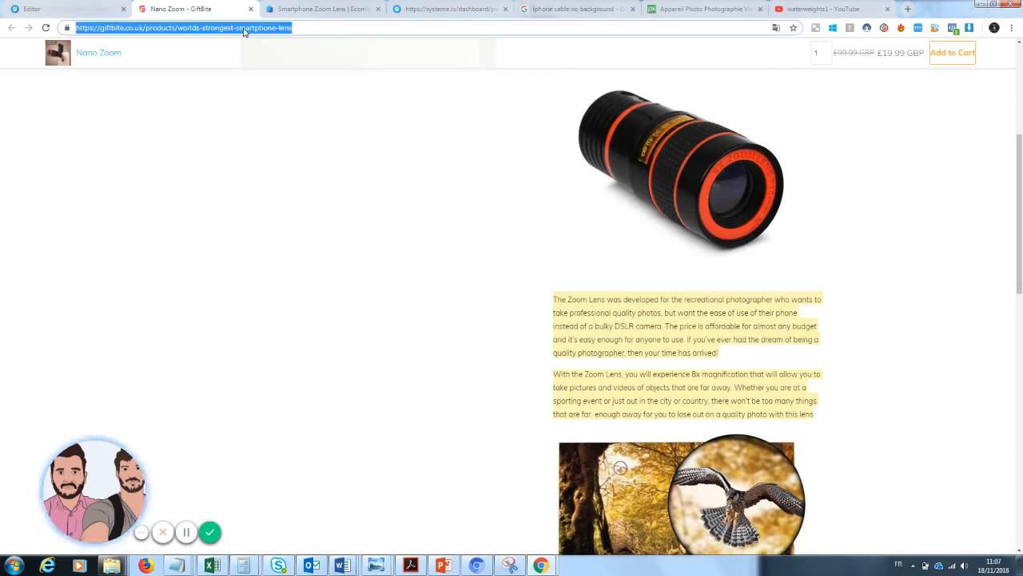
- Translate the English lens description into French with DeepL and copy the French result
{"action": "type", "text": "deepl.com/en/translator"}
{"action": "key", "text": "Return"}
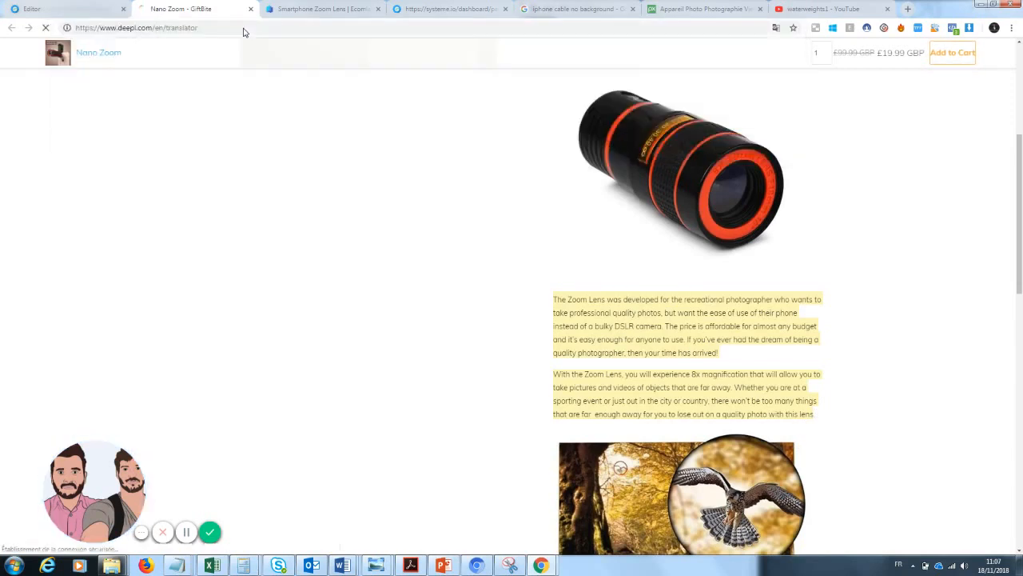
{"action": "key", "text": "ctrl+v"}
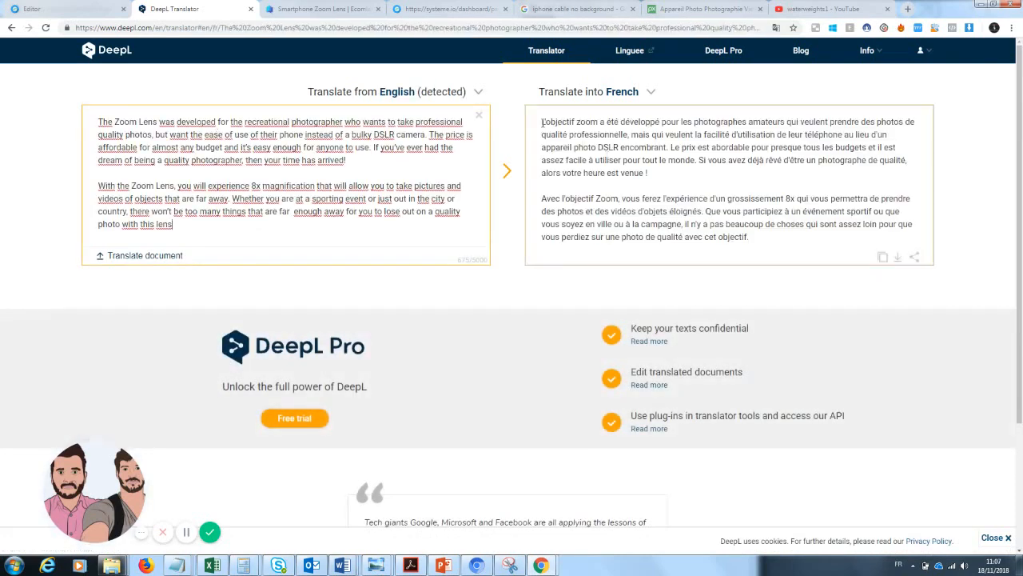
{"action": "left_click", "coordinate": [717, 242]}
{"action": "key", "text": "ctrl+a"}
{"action": "key", "text": "ctrl+c"}
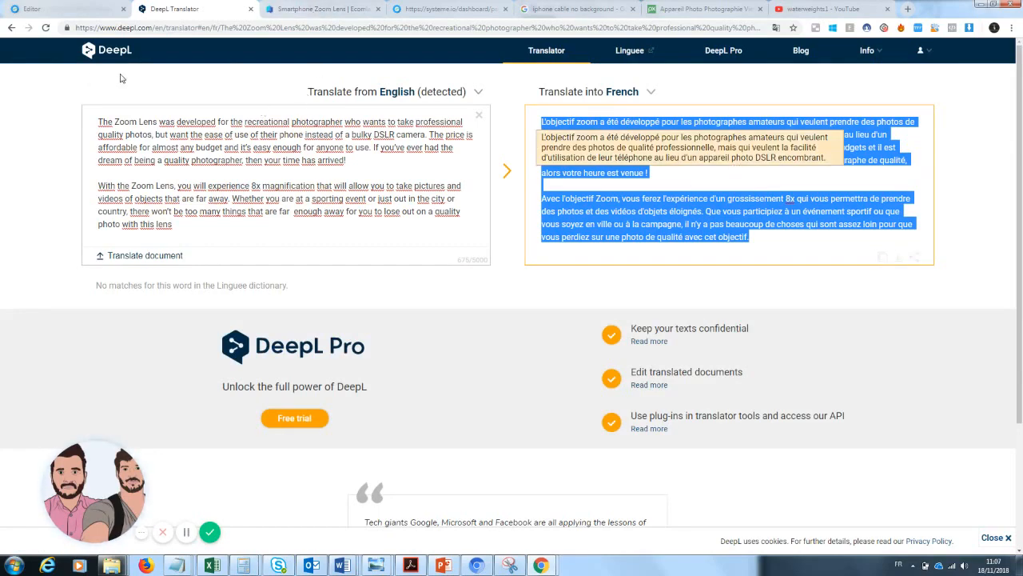
{"action": "left_click", "coordinate": [50, 6]}
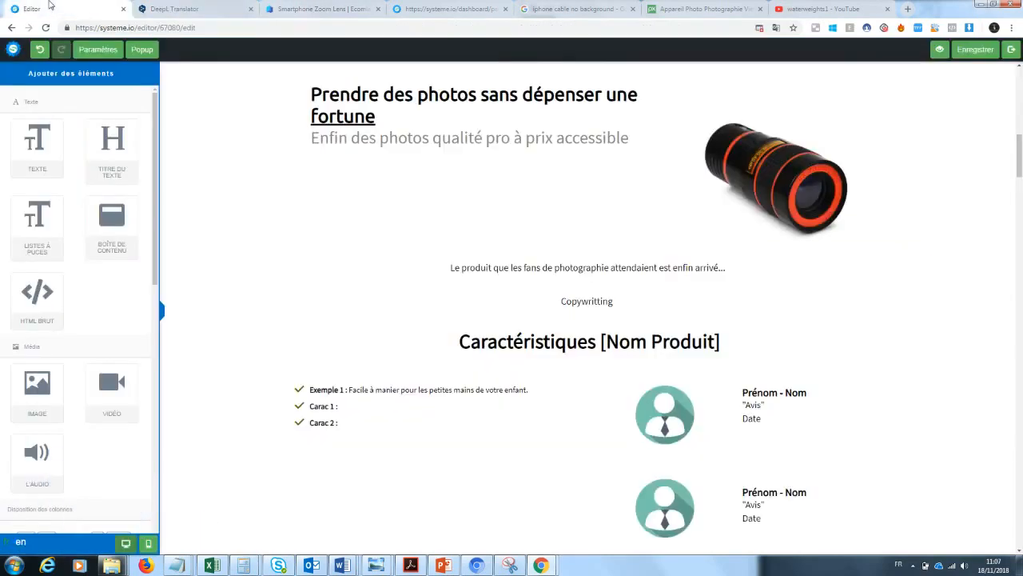
- Replace the 'Copywritting' text with the pasted French zoom lens description
{"action": "left_click", "coordinate": [597, 302]}
{"action": "left_click_drag", "start_coordinate": [618, 303], "coordinate": [441, 304]}
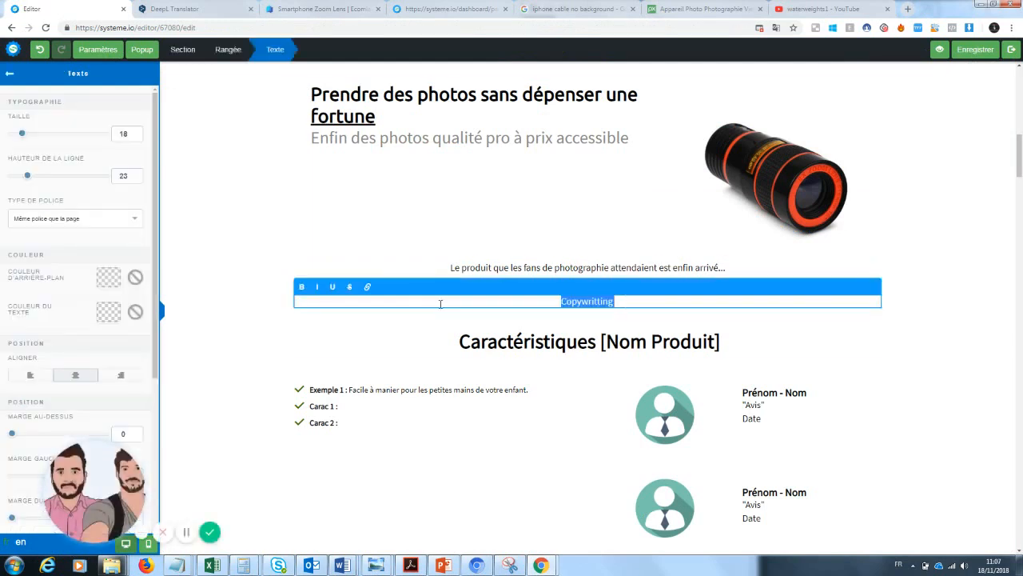
{"action": "key", "text": "BackSpace"}
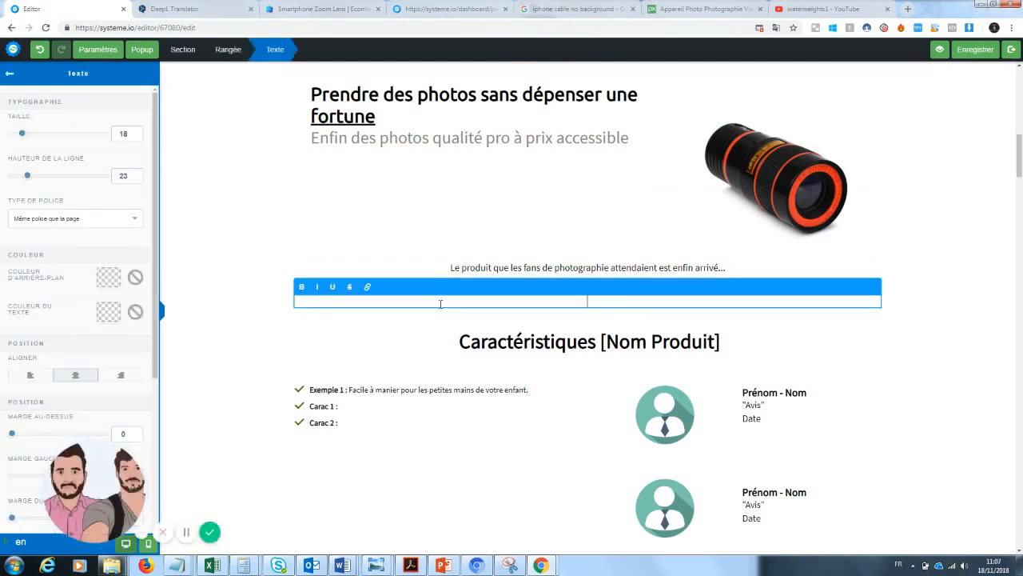
{"action": "key", "text": "ctrl+v"}
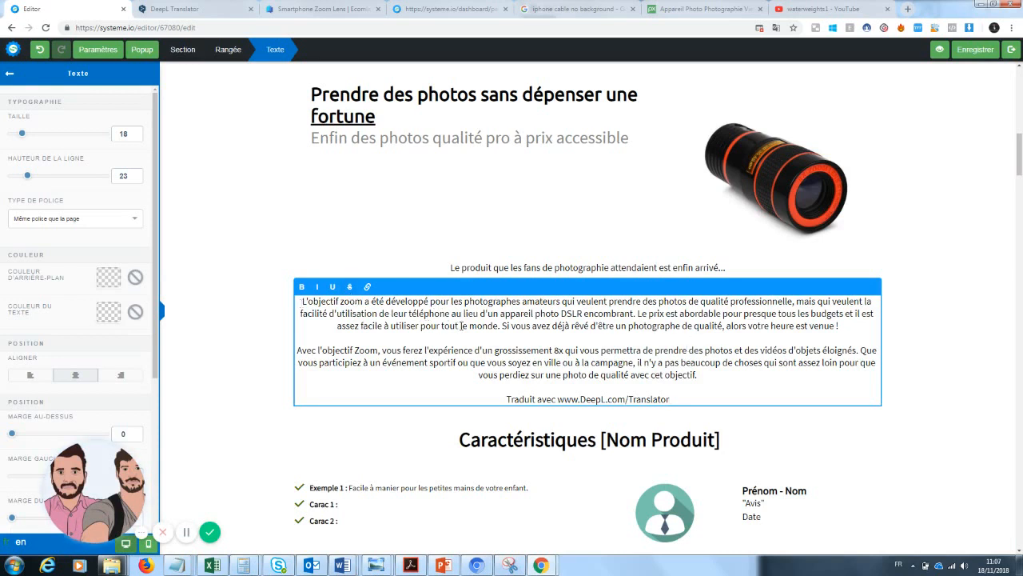
{"action": "left_click", "coordinate": [558, 269]}
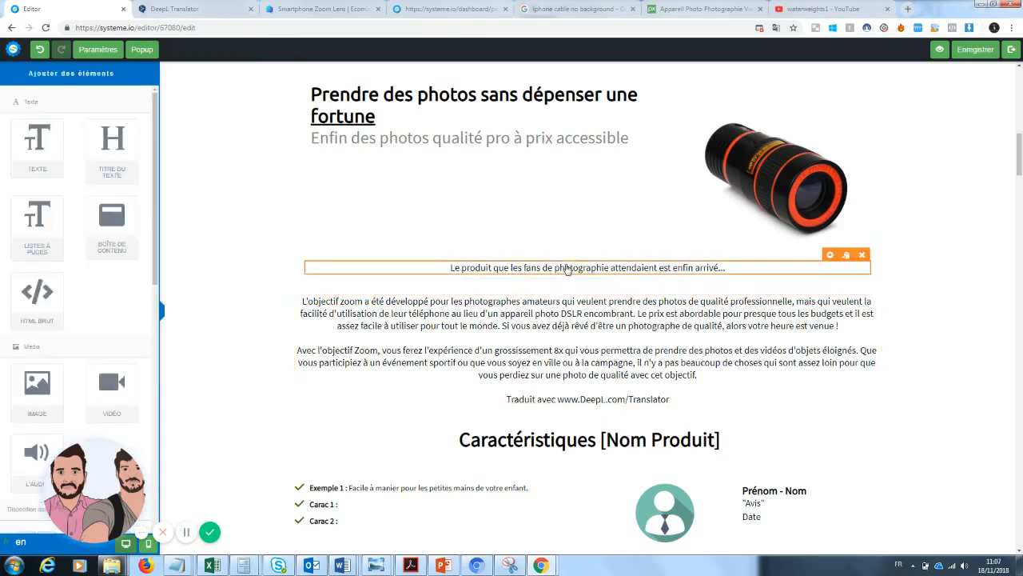
- Increase the top and bottom margins around the tagline line
{"action": "left_click", "coordinate": [566, 269]}
{"action": "left_click_drag", "start_coordinate": [104, 493], "coordinate": [257, 485]}
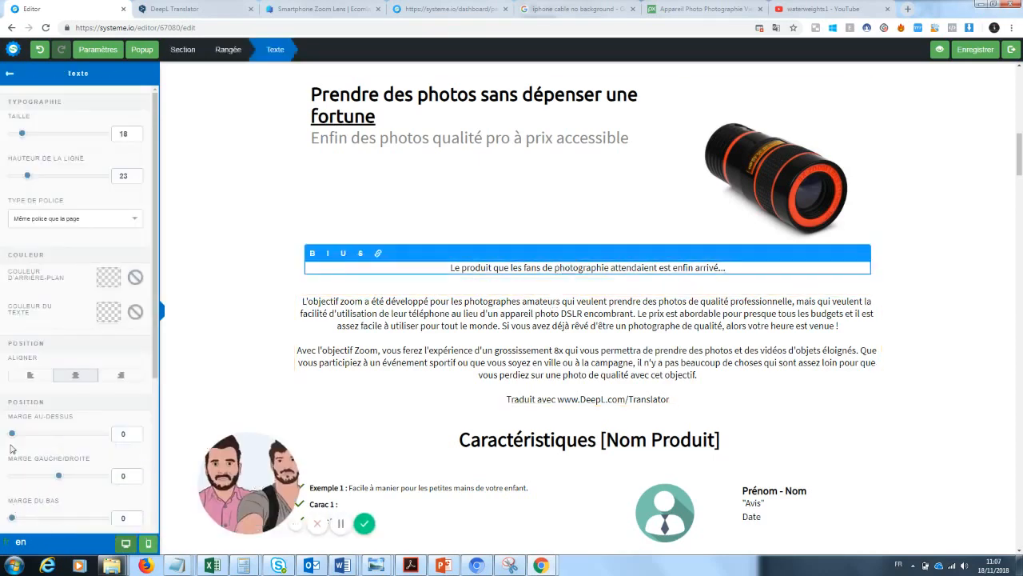
{"action": "left_click_drag", "start_coordinate": [37, 441], "coordinate": [14, 442]}
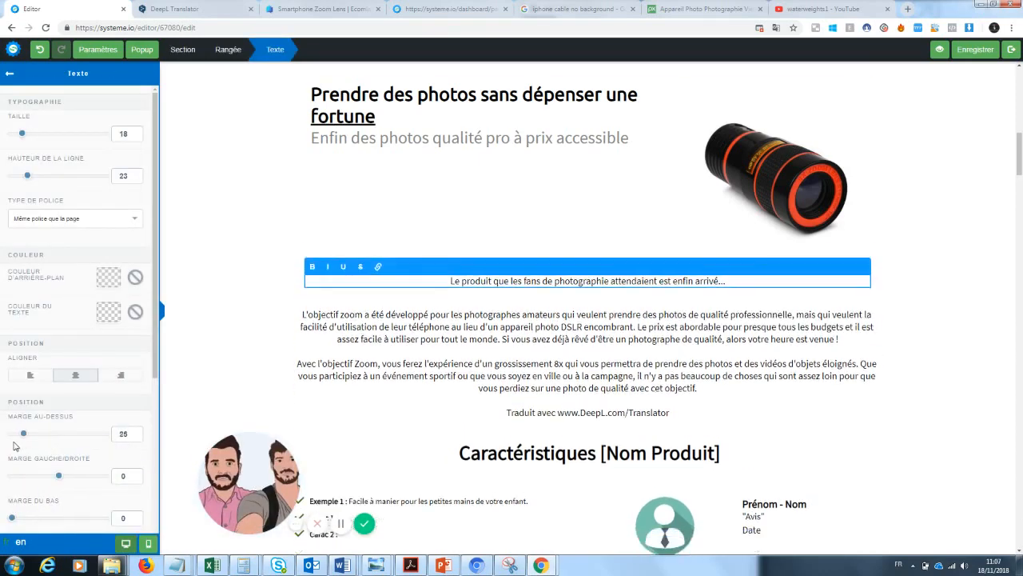
{"action": "left_click_drag", "start_coordinate": [14, 519], "coordinate": [33, 518]}
{"action": "left_click", "coordinate": [599, 426]}
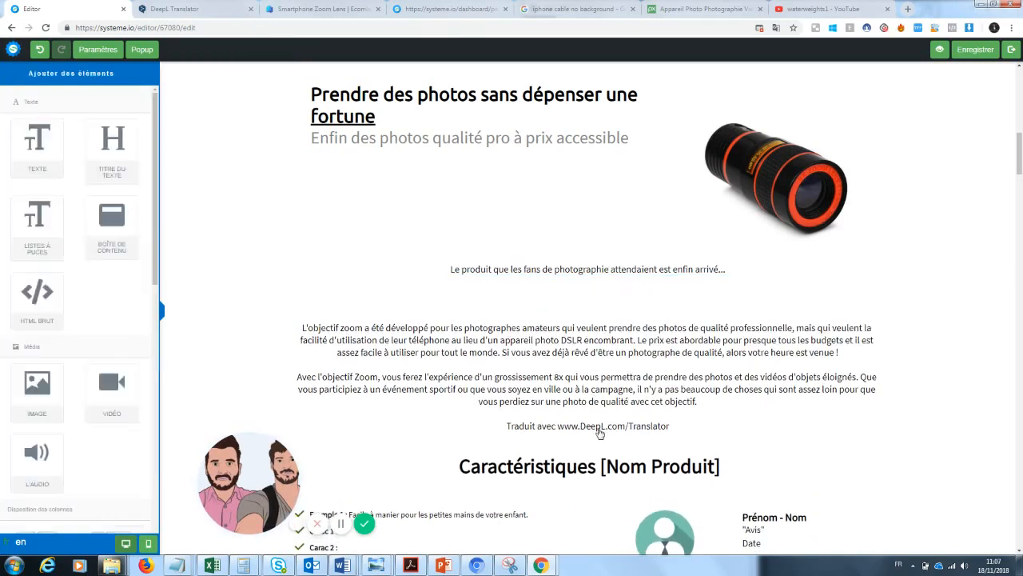
- Delete the DeepL credit line and add space below the description paragraph
{"action": "left_click", "coordinate": [628, 422]}
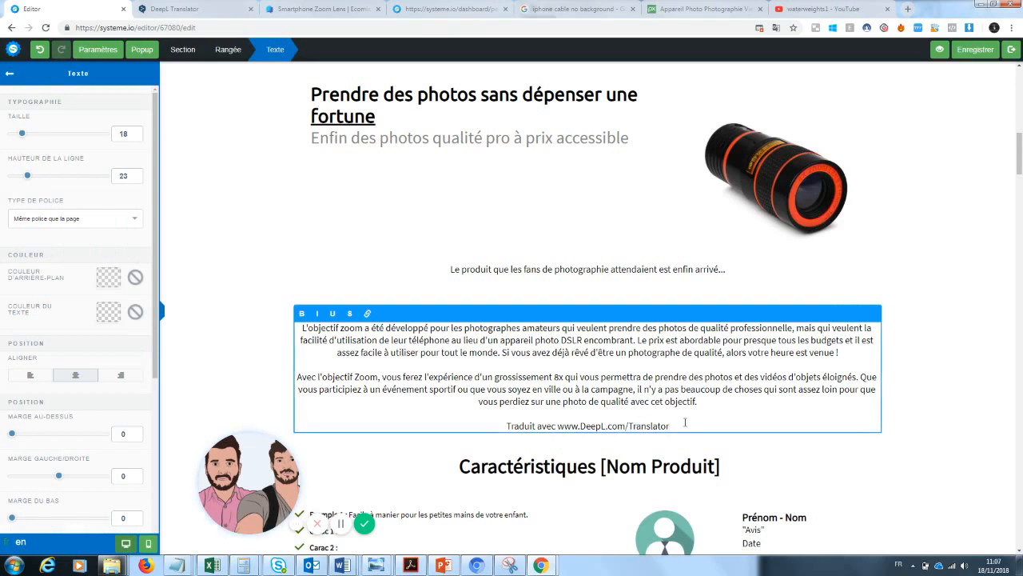
{"action": "left_click_drag", "start_coordinate": [672, 425], "coordinate": [430, 438]}
{"action": "key", "text": "BackSpace"}
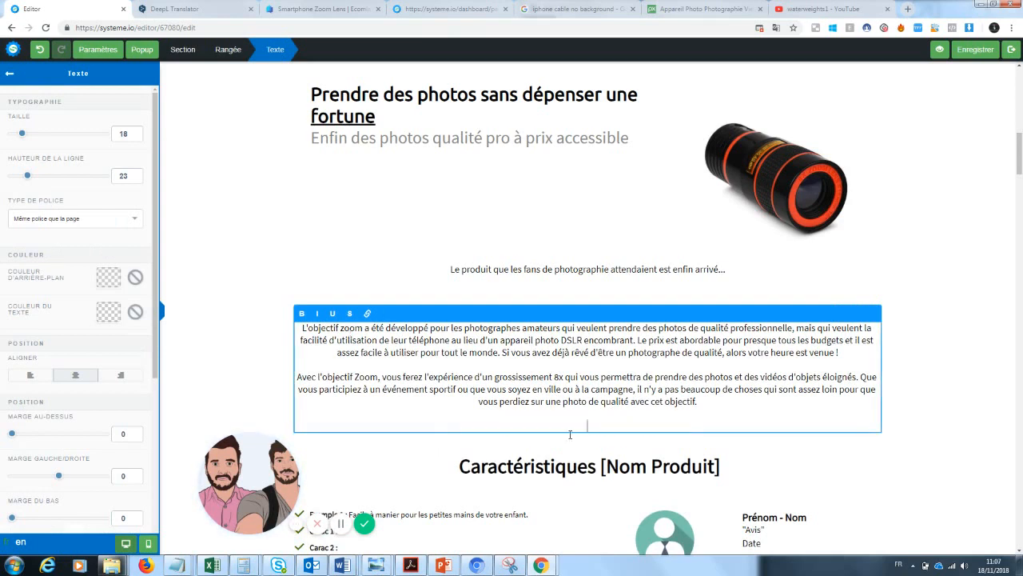
{"action": "left_click_drag", "start_coordinate": [12, 517], "coordinate": [25, 519]}
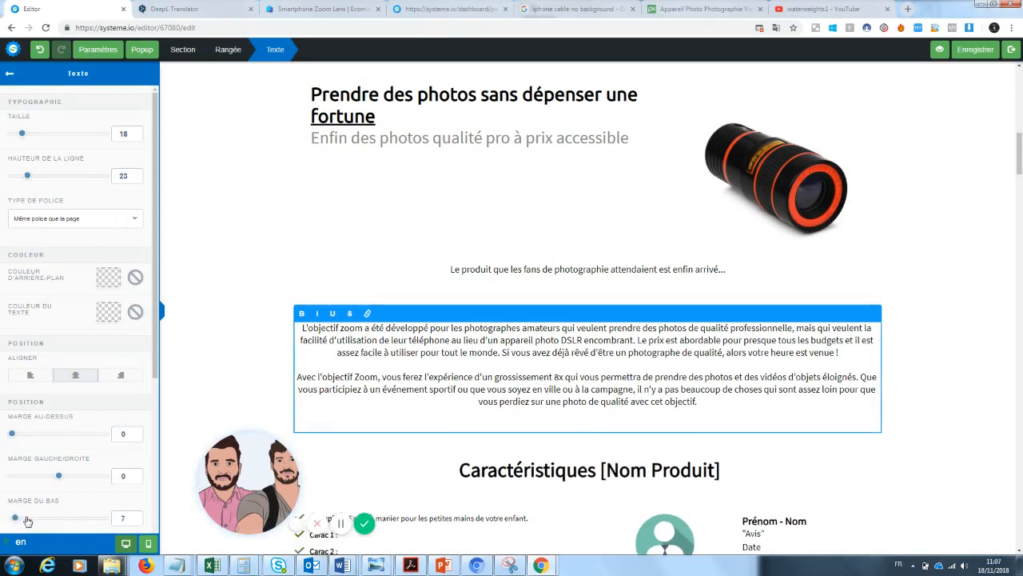
{"action": "left_click", "coordinate": [1007, 307]}
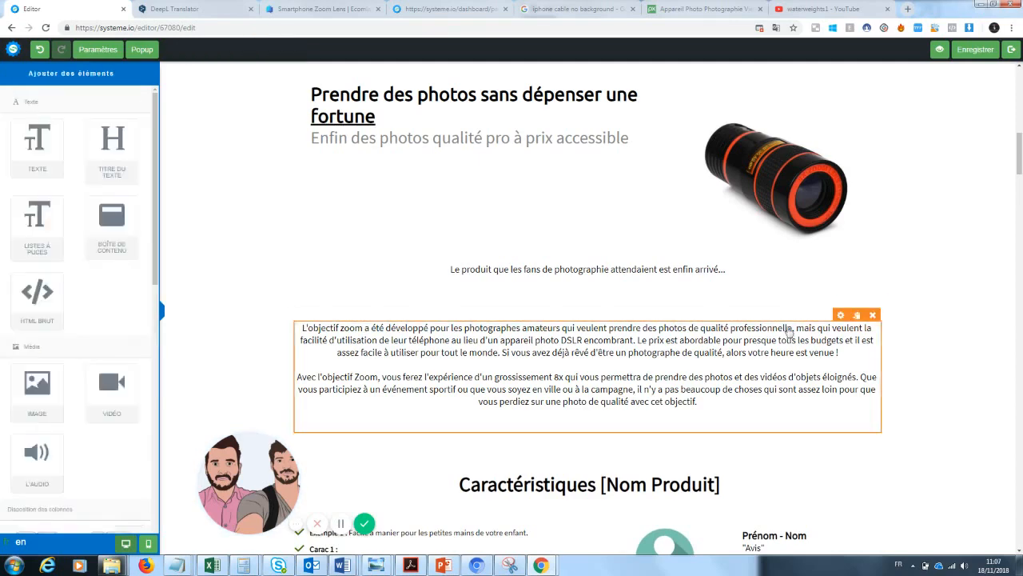
- Left-align the description paragraphs and set their text size to 25
{"action": "left_click", "coordinate": [598, 378]}
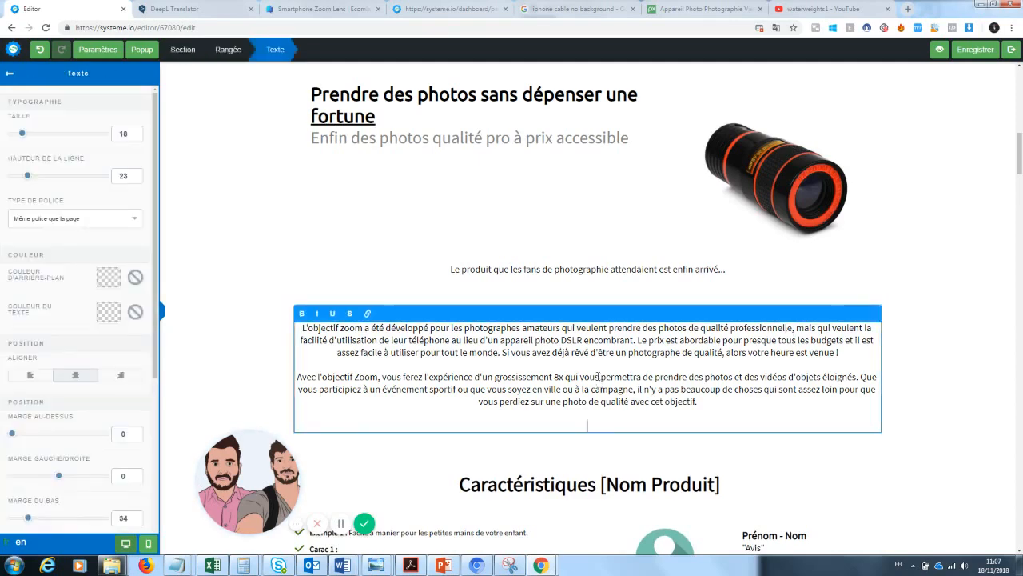
{"action": "left_click", "coordinate": [27, 379]}
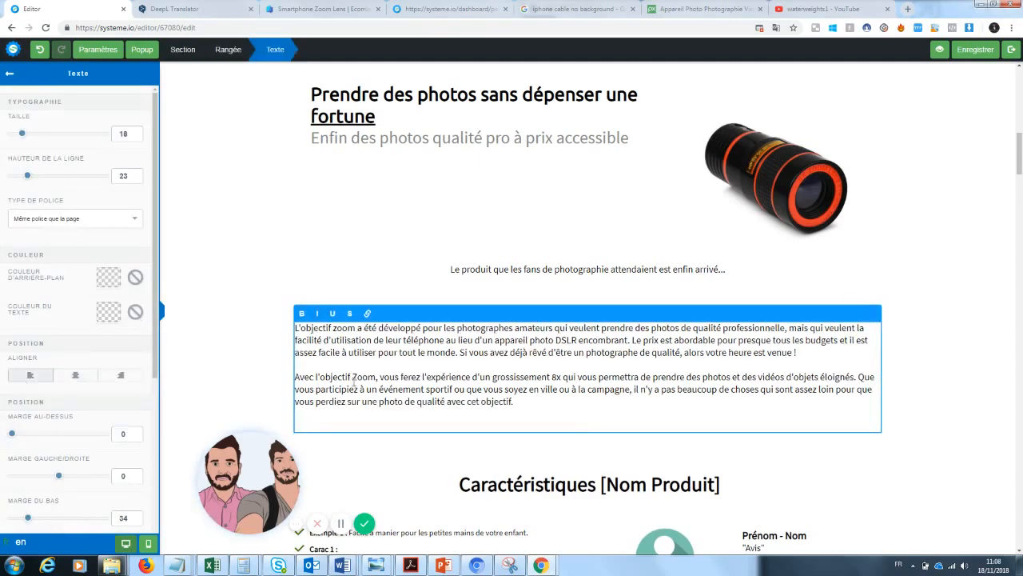
{"action": "left_click", "coordinate": [953, 332]}
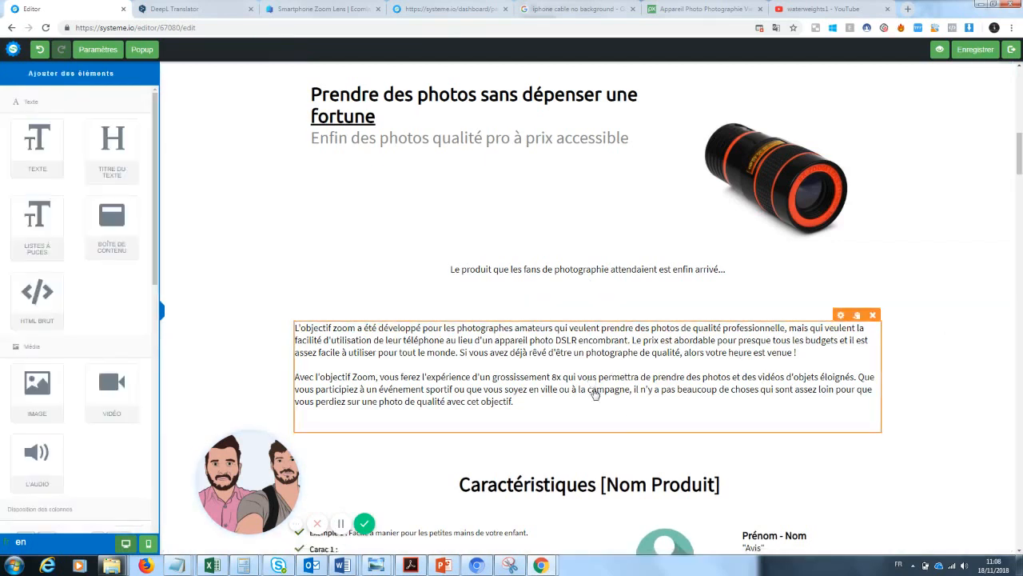
{"action": "left_click", "coordinate": [554, 393]}
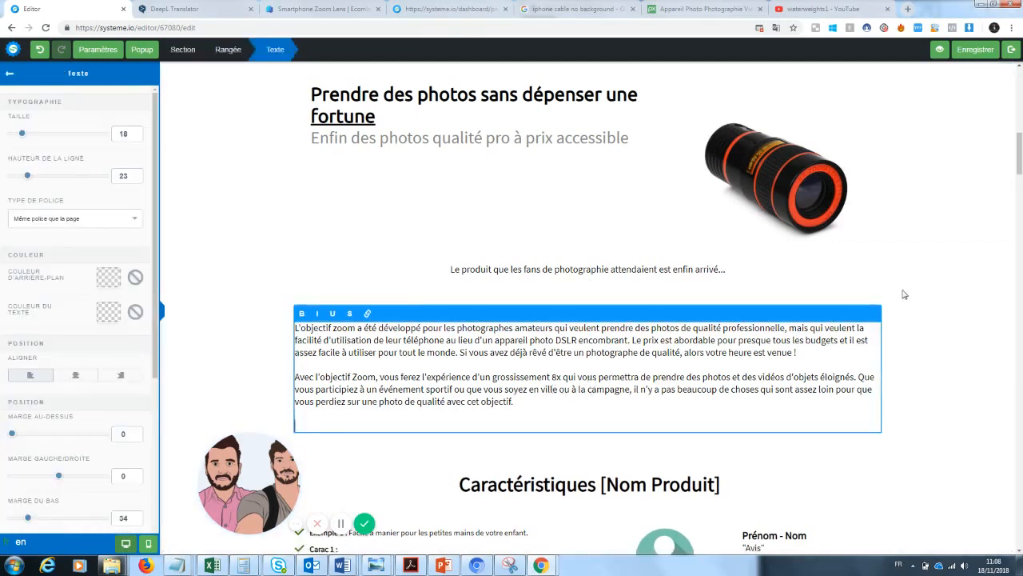
{"action": "left_click_drag", "start_coordinate": [528, 414], "coordinate": [292, 327]}
{"action": "left_click_drag", "start_coordinate": [22, 134], "coordinate": [29, 141]}
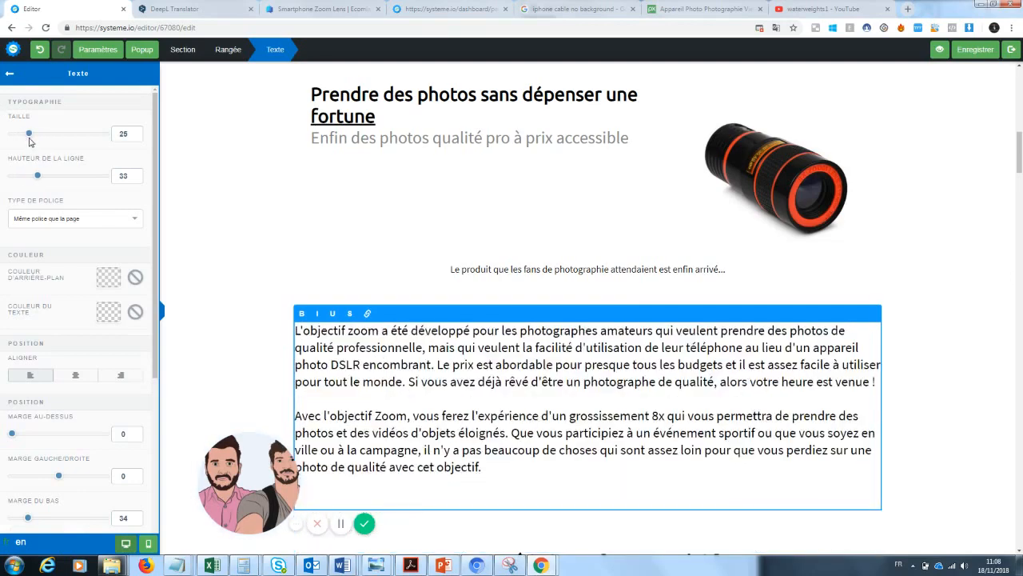
{"action": "left_click", "coordinate": [930, 275]}
{"action": "left_click_drag", "start_coordinate": [1019, 149], "coordinate": [1014, 198]}
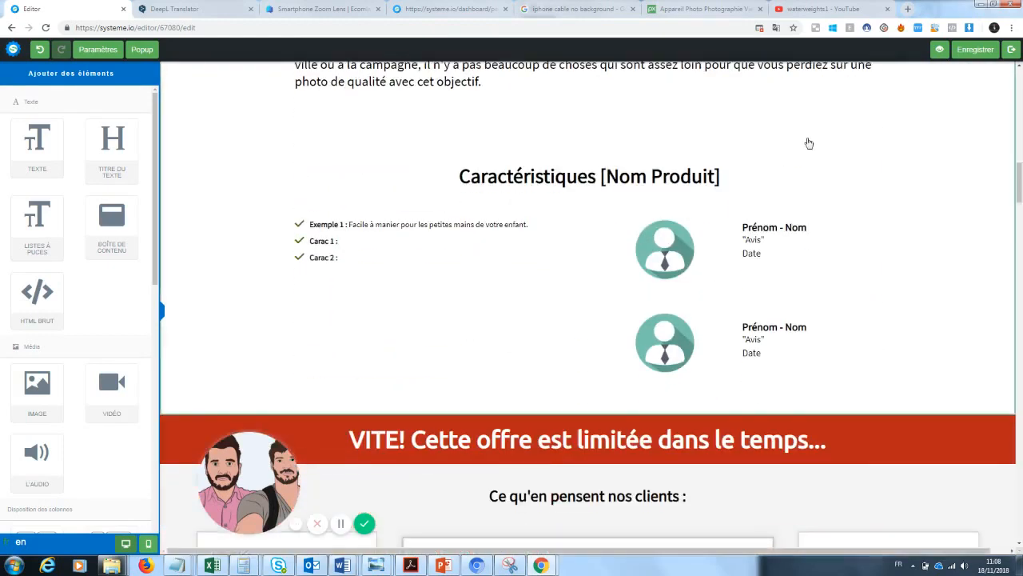
- Replace the first bullet's example text with 'Photos de grandes qualités : une qualité pro pour un équipement mini'
{"action": "left_click", "coordinate": [433, 231]}
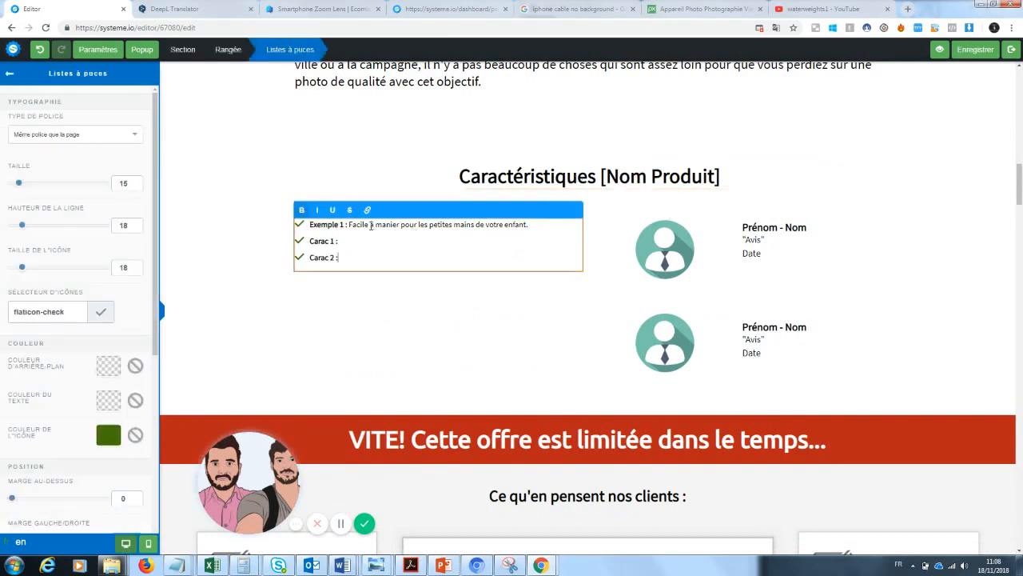
{"action": "left_click_drag", "start_coordinate": [533, 224], "coordinate": [312, 228]}
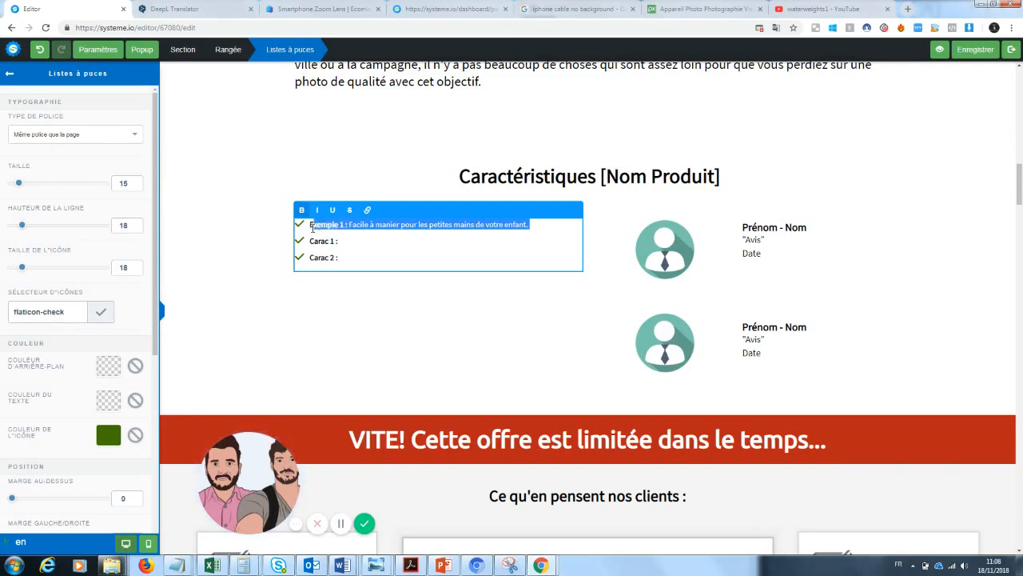
{"action": "key", "text": "BackSpace"}
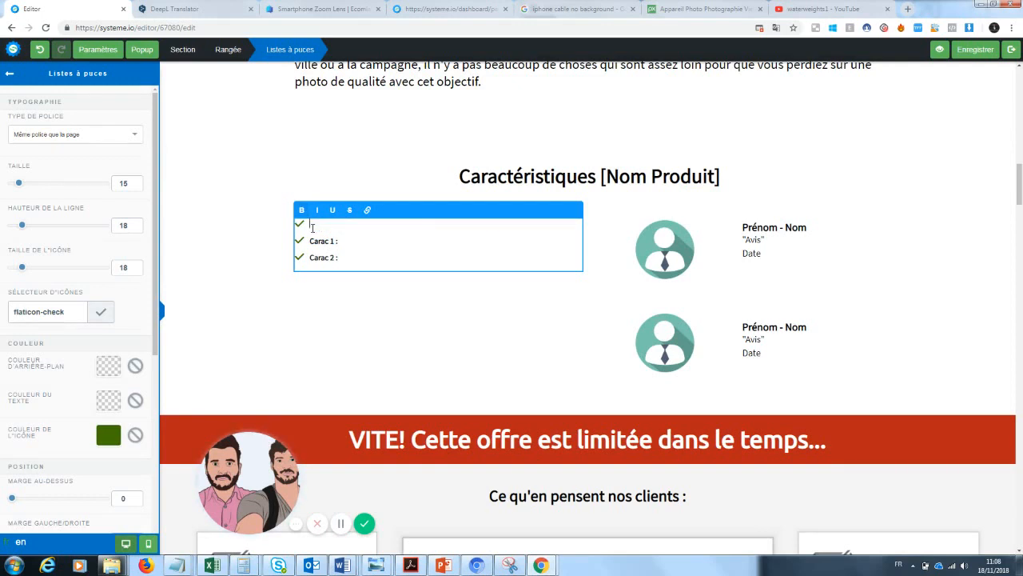
{"action": "type", "text": "Photos de grandes qualités"}
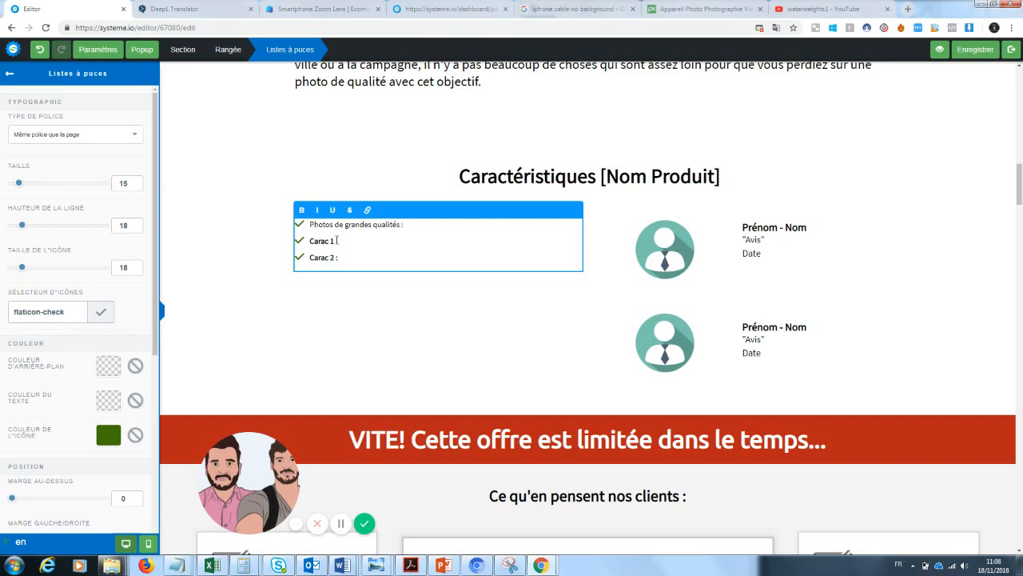
{"action": "type", "text": " : une qualité pro pour un équ"}
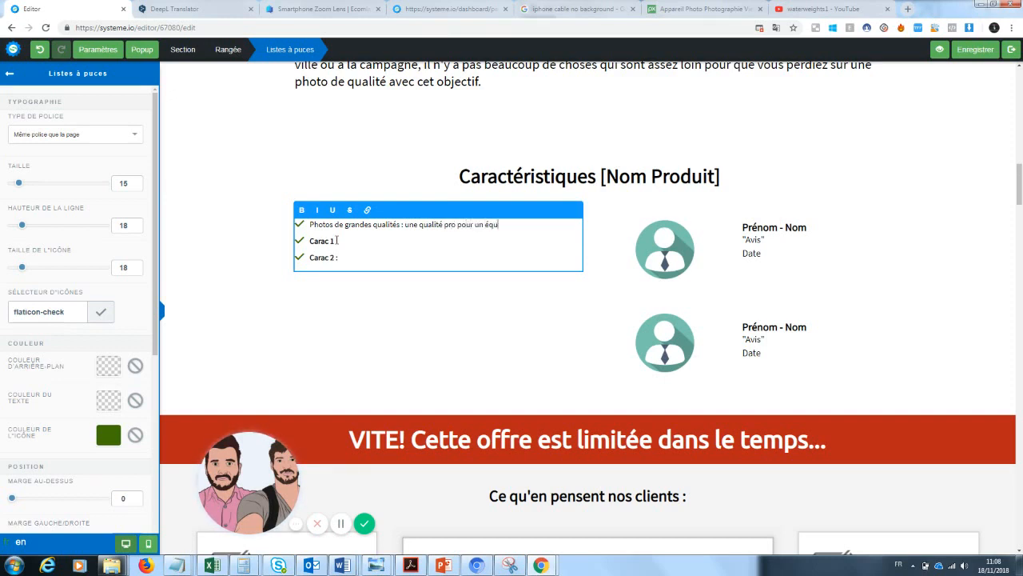
{"action": "type", "text": "ipement mini"}
- Clear the Carac 1 placeholder and make 'Photos de grandes qualités' bold
{"action": "left_click_drag", "start_coordinate": [335, 241], "coordinate": [310, 240]}
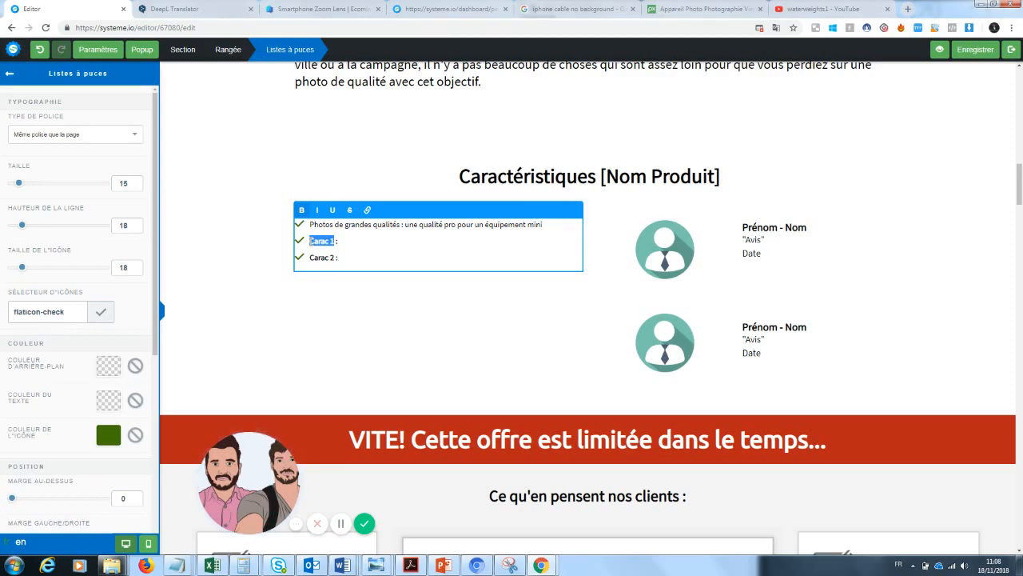
{"action": "key", "text": "BackSpace"}
{"action": "left_click_drag", "start_coordinate": [400, 225], "coordinate": [307, 223]}
{"action": "left_click", "coordinate": [302, 211]}
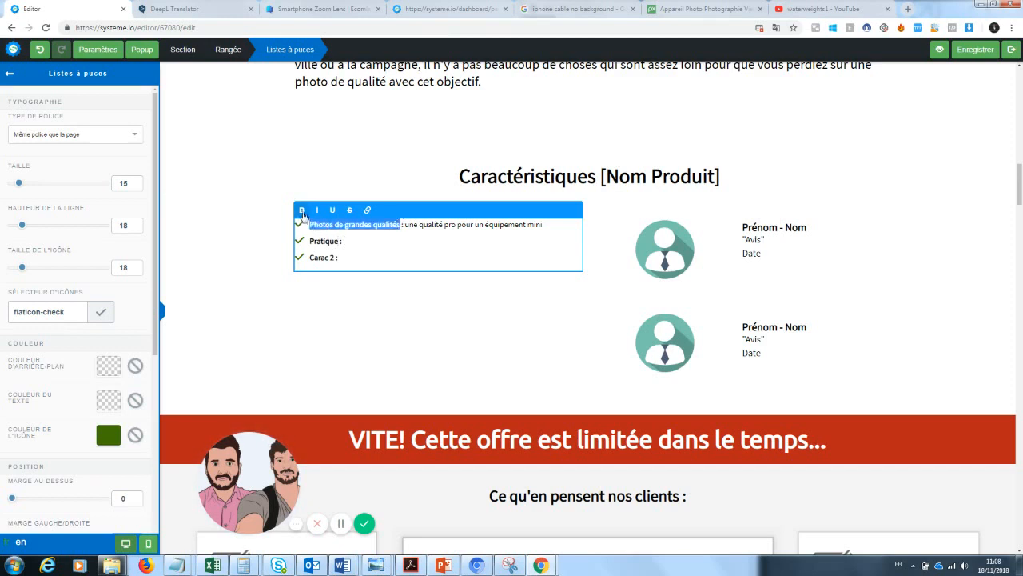
- Start drafting the Pratique bullet's description, beginning 'se met dans la poche'
{"action": "left_click", "coordinate": [356, 242]}
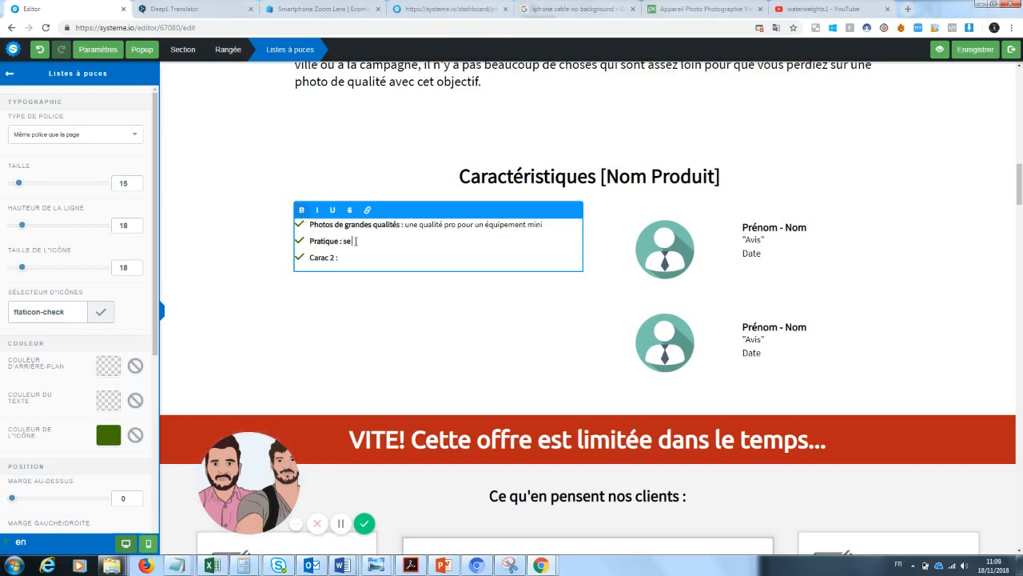
{"action": "type", "text": "se met dans la poche sans auci"}
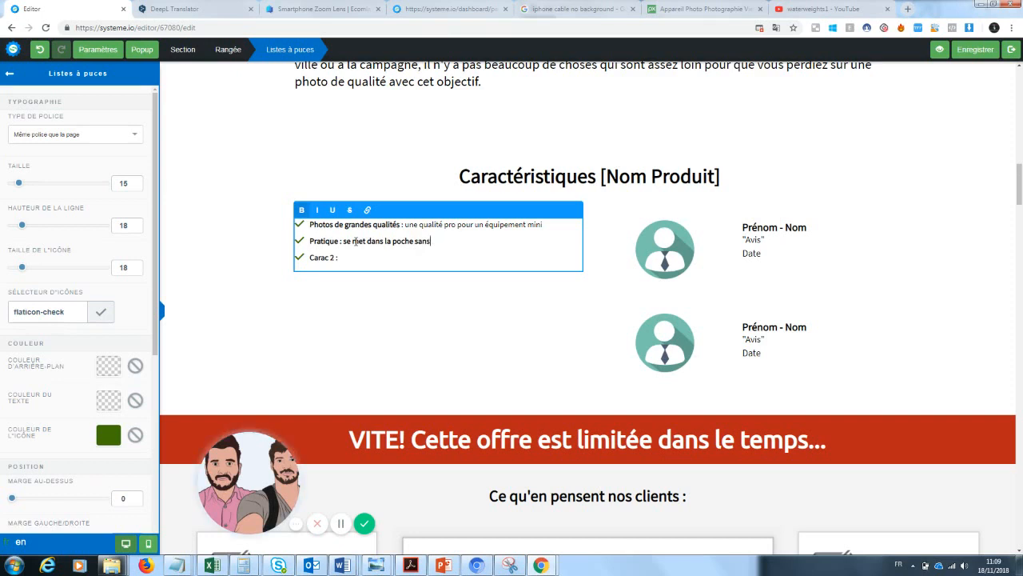
{"action": "key", "text": "BackSpace"}
{"action": "key", "text": "BackSpace"}
{"action": "key", "text": "BackSpace"}
{"action": "key", "text": "BackSpace"}
{"action": "type", "text": "pour une grande"}
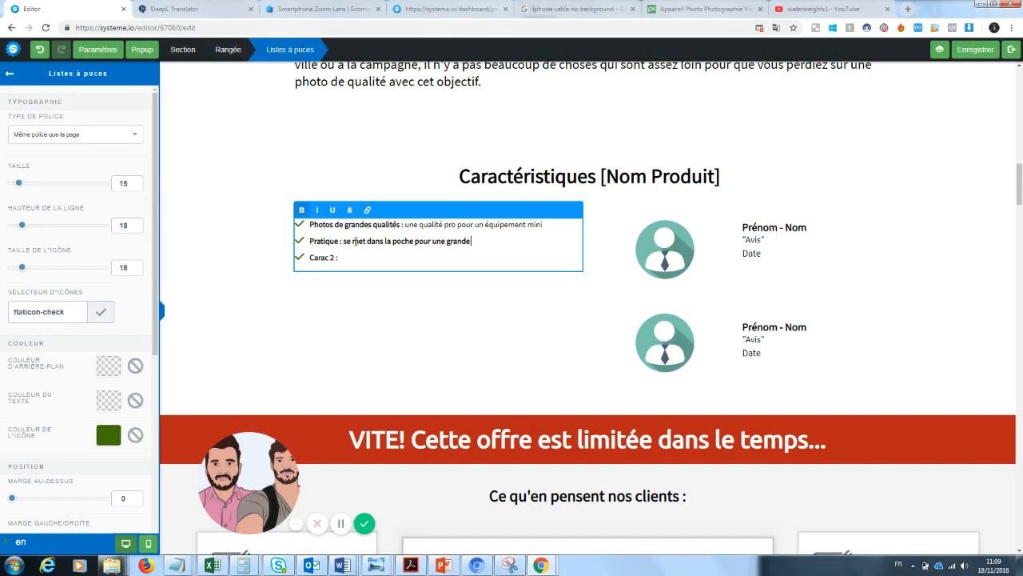
{"action": "key", "text": "BackSpace"}
{"action": "key", "text": "BackSpace"}
{"action": "key", "text": "BackSpace"}
{"action": "key", "text": "BackSpace"}
{"action": "key", "text": "BackSpace"}
{"action": "key", "text": "BackSpace"}
{"action": "key", "text": "BackSpace"}
{"action": "key", "text": "BackSpace"}
{"action": "key", "text": "BackSpace"}
{"action": "key", "text": "BackSpace"}
{"action": "key", "text": "BackSpace"}
{"action": "key", "text": "BackSpace"}
{"action": "key", "text": "BackSpace"}
{"action": "key", "text": "BackSpace"}
{"action": "key", "text": "BackSpace"}
{"action": "key", "text": "BackSpace"}
{"action": "key", "text": "BackSpace"}
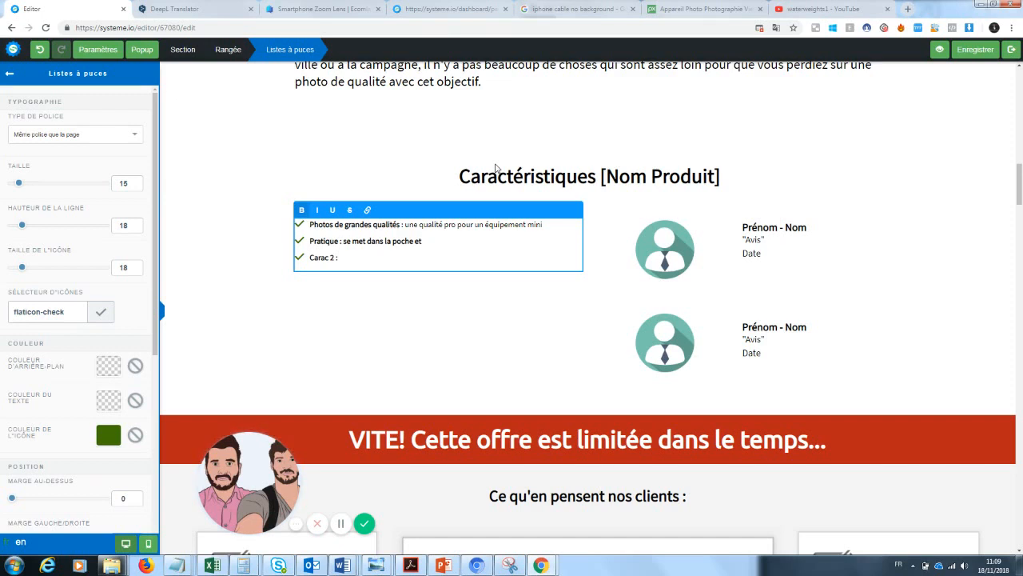
- Finish the Pratique bullet with 'facile à emporter' and replace 'Carac 2' with a Fiabilité line
{"action": "type", "text": "facile à"}
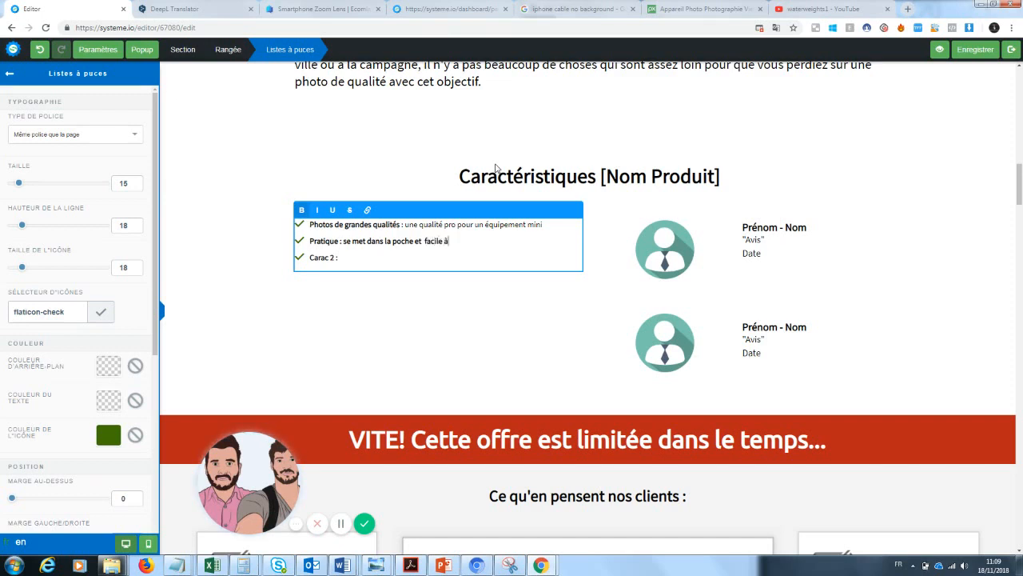
{"action": "type", "text": " emporter"}
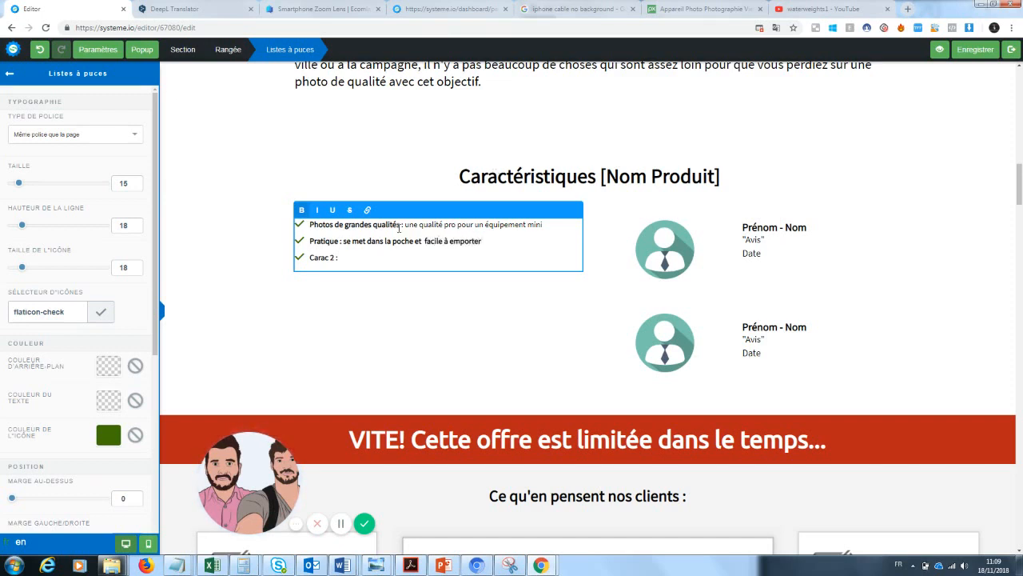
{"action": "left_click_drag", "start_coordinate": [336, 257], "coordinate": [312, 259]}
{"action": "key", "text": "BackSpace"}
{"action": "type", "text": "Fiabilit"}
{"action": "key", "text": "BackSpace"}
{"action": "type", "text": "Fiabilité : Une durée de vie plus grande "}
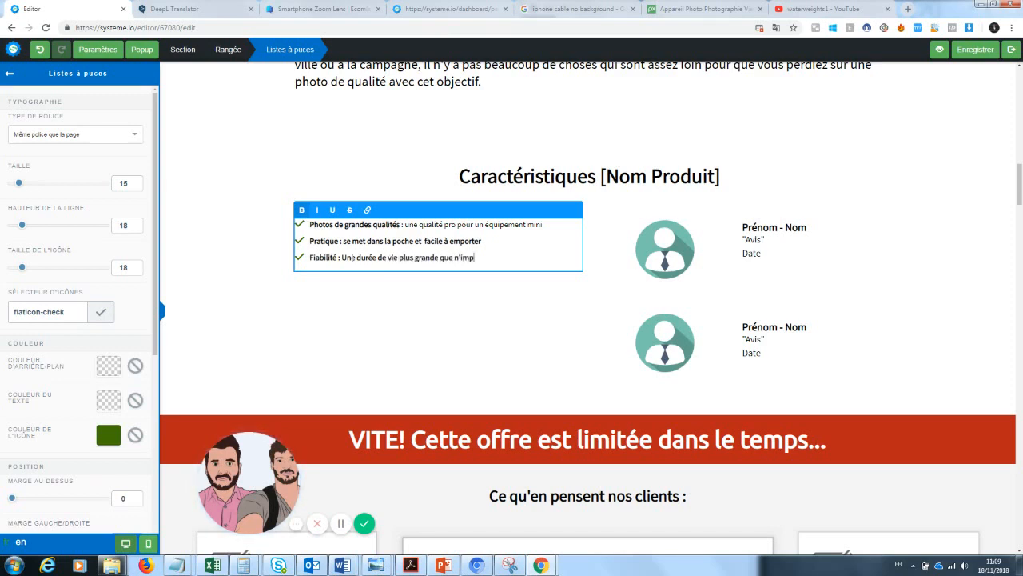
{"action": "type", "text": "que n'importe quel autre produit pho"}
- Reword Fiabilité's description to 'Une garantie certifiée de la qualité de nos produits' and unbold both descriptions
{"action": "left_click_drag", "start_coordinate": [565, 257], "coordinate": [343, 258]}
{"action": "type", "text": "Une garantie"}
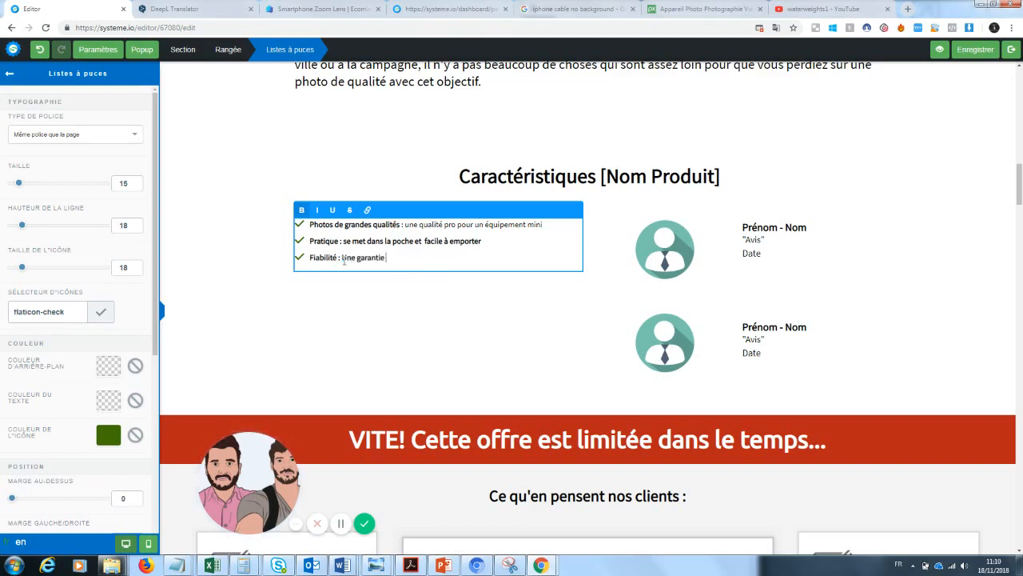
{"action": "type", "text": " certifiée de la qualité de nos produits"}
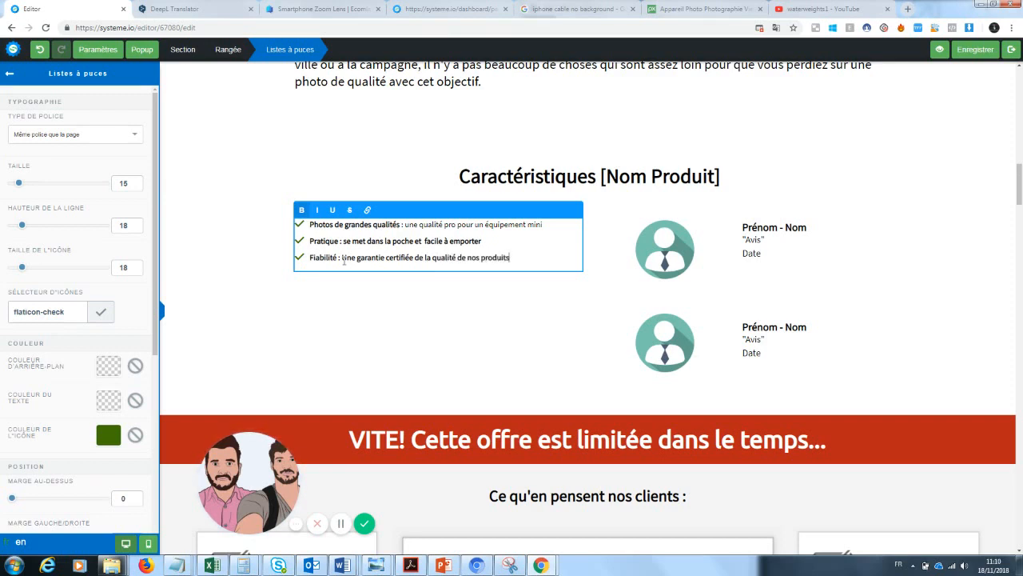
{"action": "left_click_drag", "start_coordinate": [343, 257], "coordinate": [514, 269]}
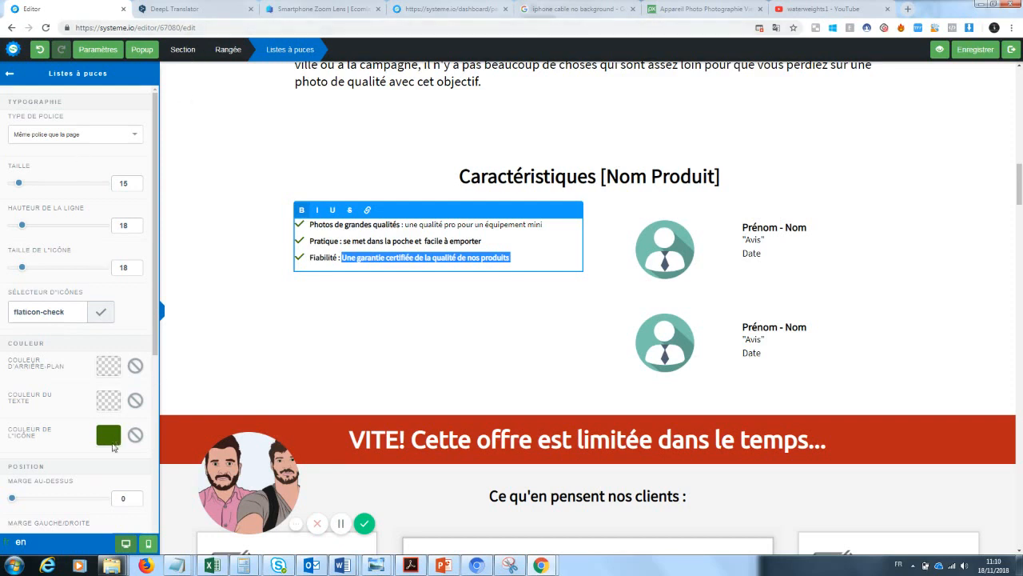
{"action": "left_click", "coordinate": [303, 211]}
{"action": "left_click", "coordinate": [476, 241]}
{"action": "left_click_drag", "start_coordinate": [478, 241], "coordinate": [343, 240]}
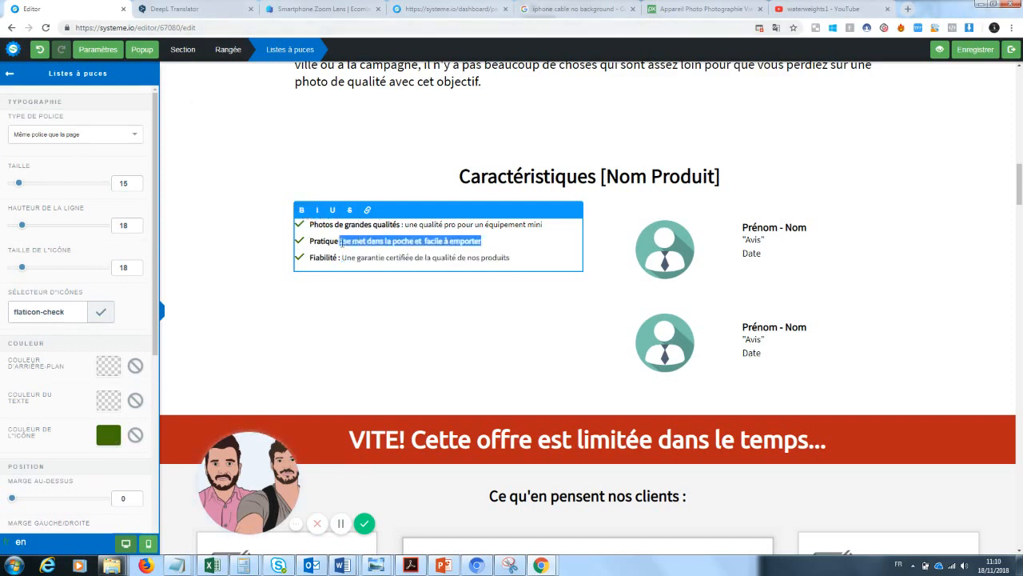
{"action": "left_click", "coordinate": [490, 304]}
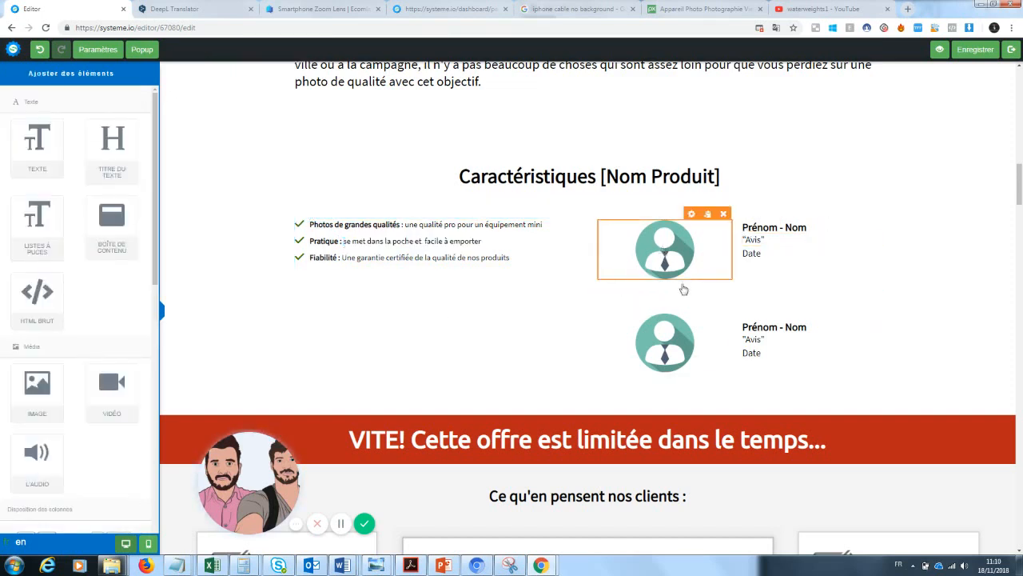
- Replace the first testimonial avatar with the lens kit photo on the wooden table
{"action": "left_click", "coordinate": [590, 179]}
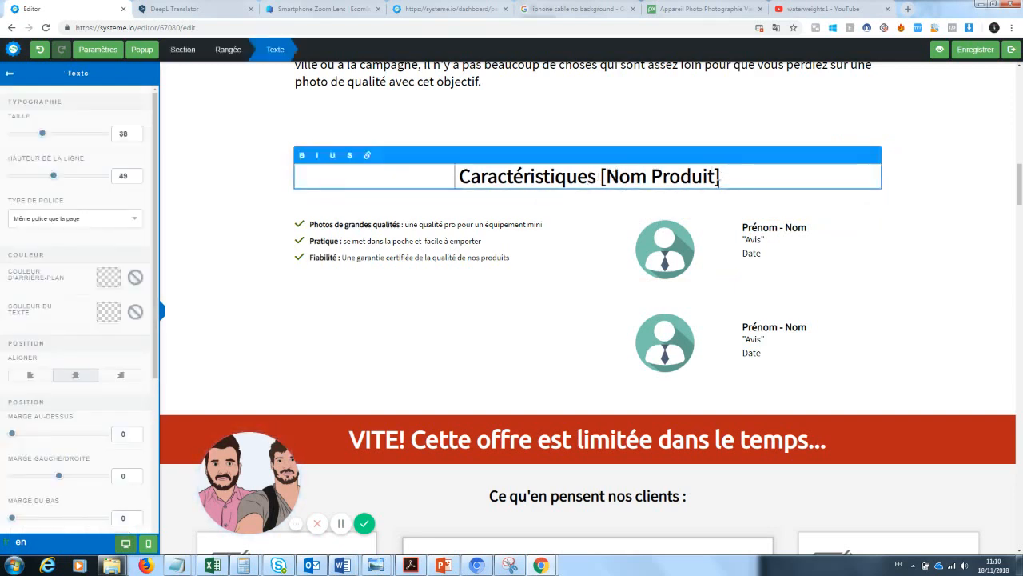
{"action": "left_click", "coordinate": [771, 302]}
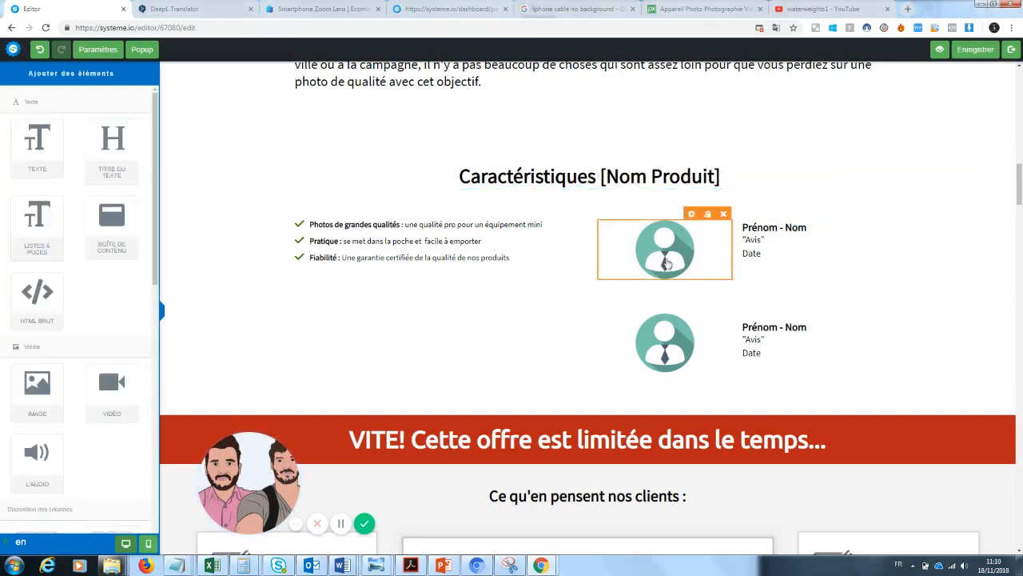
{"action": "left_click", "coordinate": [666, 263]}
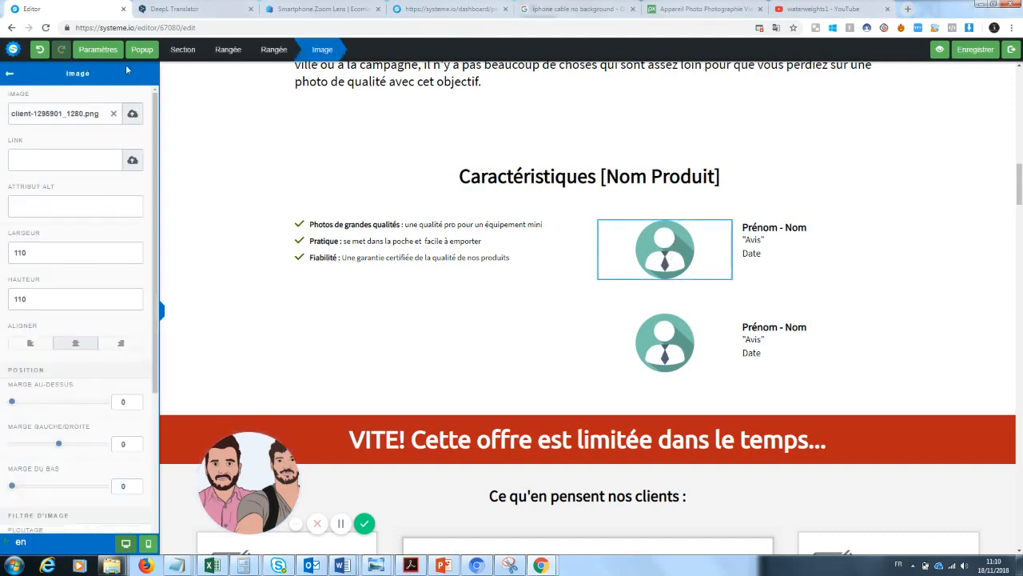
{"action": "left_click", "coordinate": [114, 113]}
{"action": "left_click", "coordinate": [132, 114]}
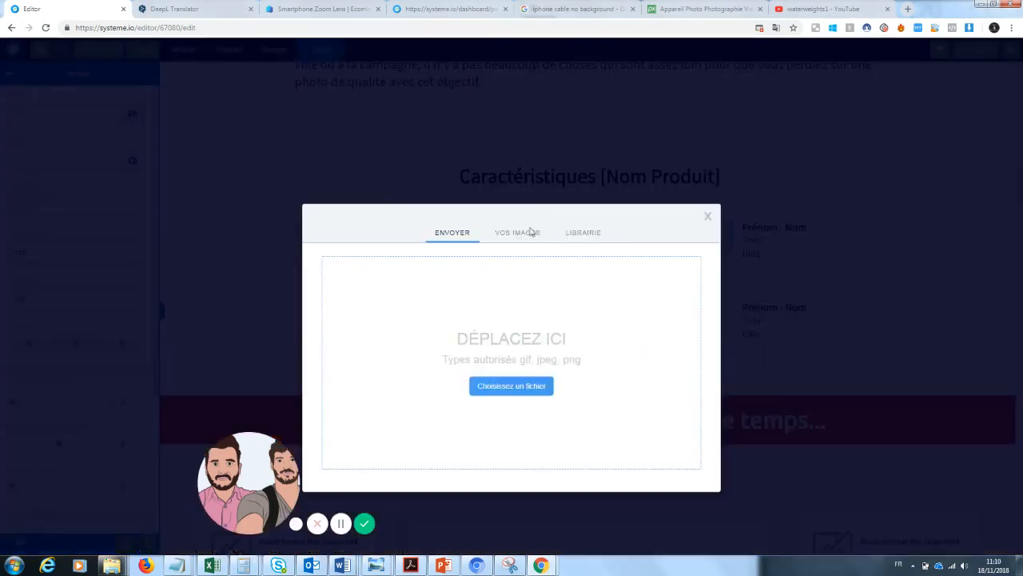
{"action": "left_click", "coordinate": [518, 212]}
{"action": "left_click", "coordinate": [354, 331]}
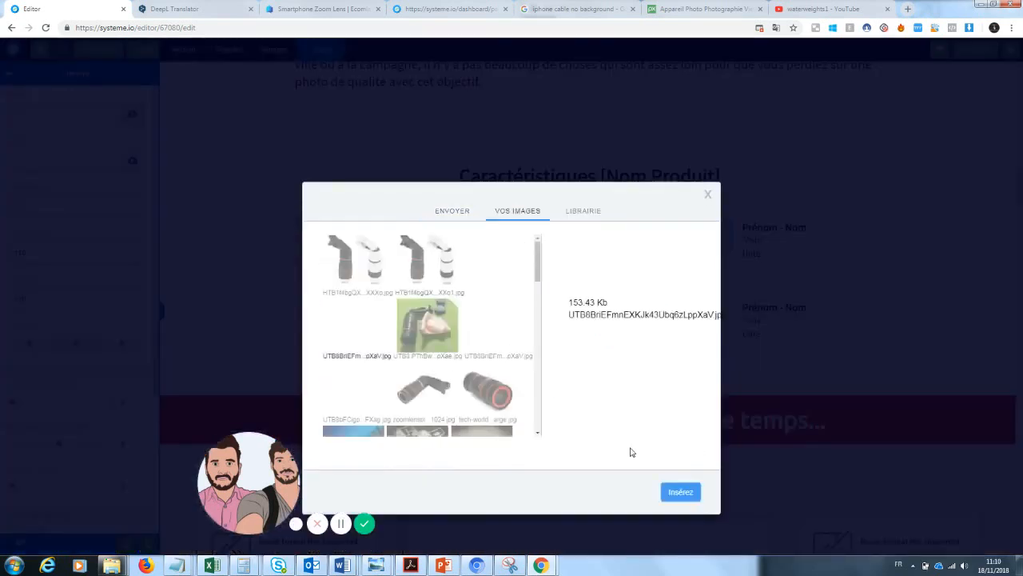
{"action": "left_click", "coordinate": [680, 490]}
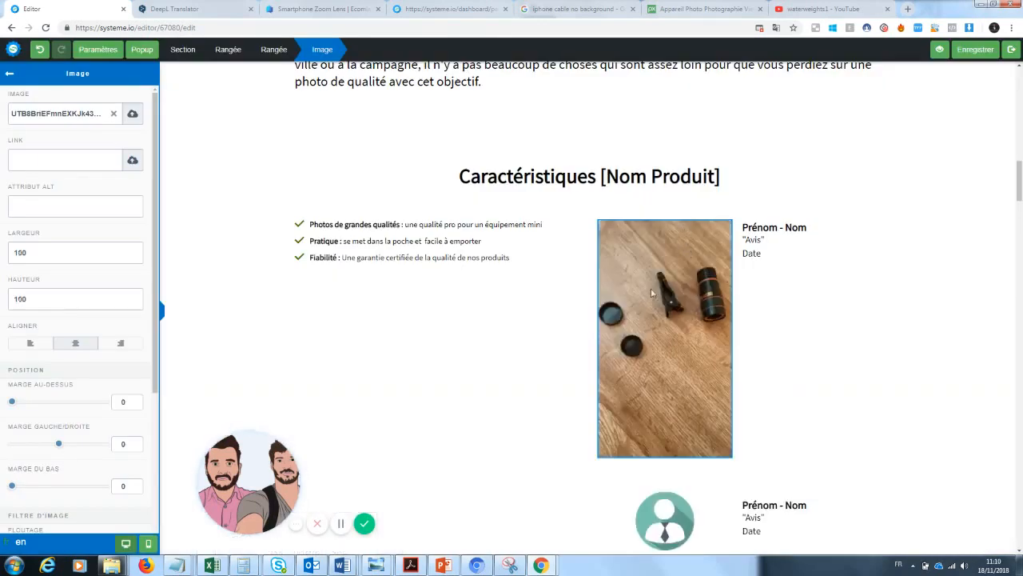
- Resize the lens kit photo to width 200 and height 300
{"action": "left_click", "coordinate": [676, 322]}
{"action": "left_click", "coordinate": [675, 321]}
{"action": "left_click_drag", "start_coordinate": [75, 259], "coordinate": [2, 271]}
{"action": "type", "text": "200"}
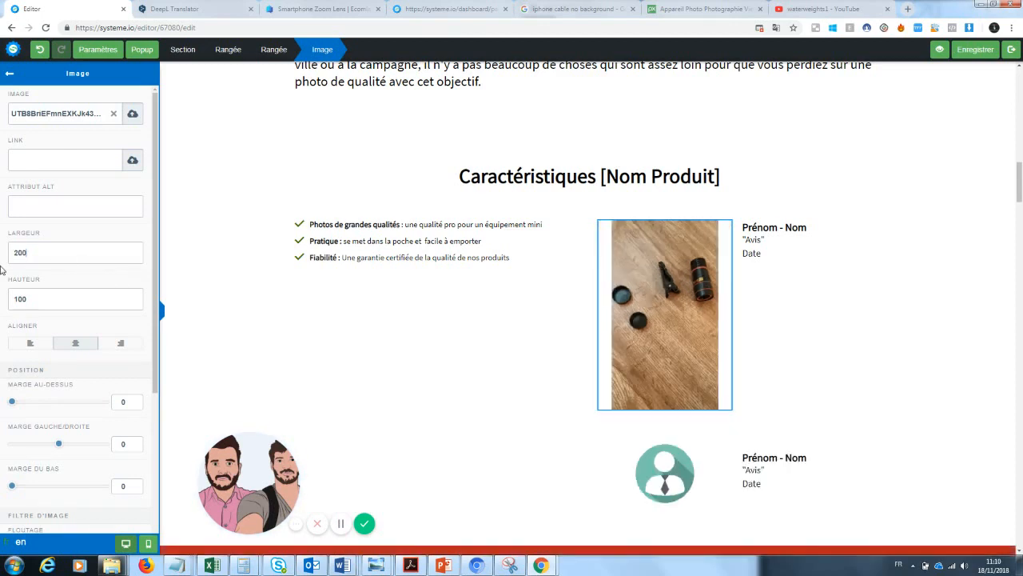
{"action": "left_click_drag", "start_coordinate": [32, 299], "coordinate": [1, 300]}
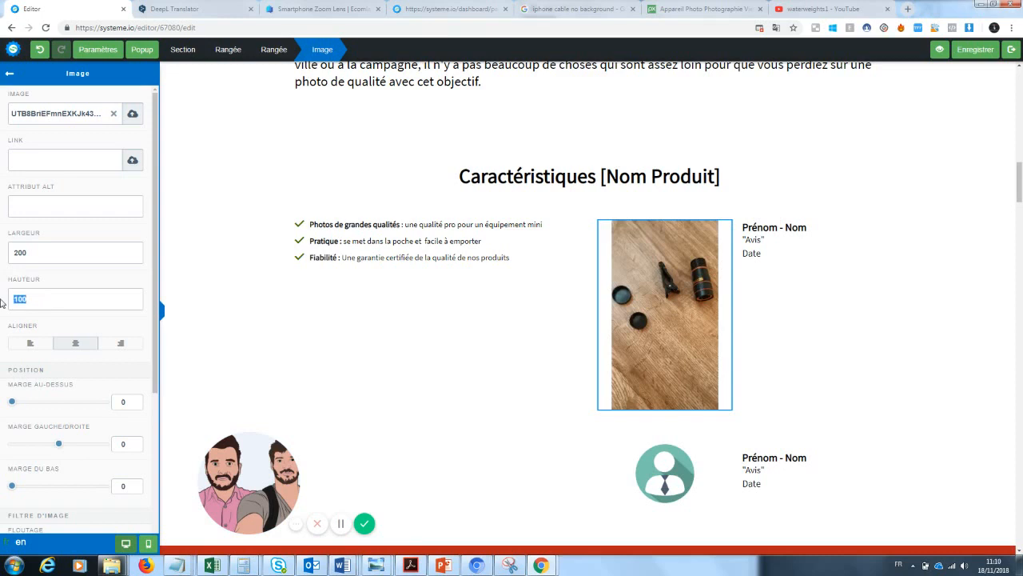
{"action": "type", "text": "200"}
{"action": "left_click_drag", "start_coordinate": [30, 298], "coordinate": [1, 305]}
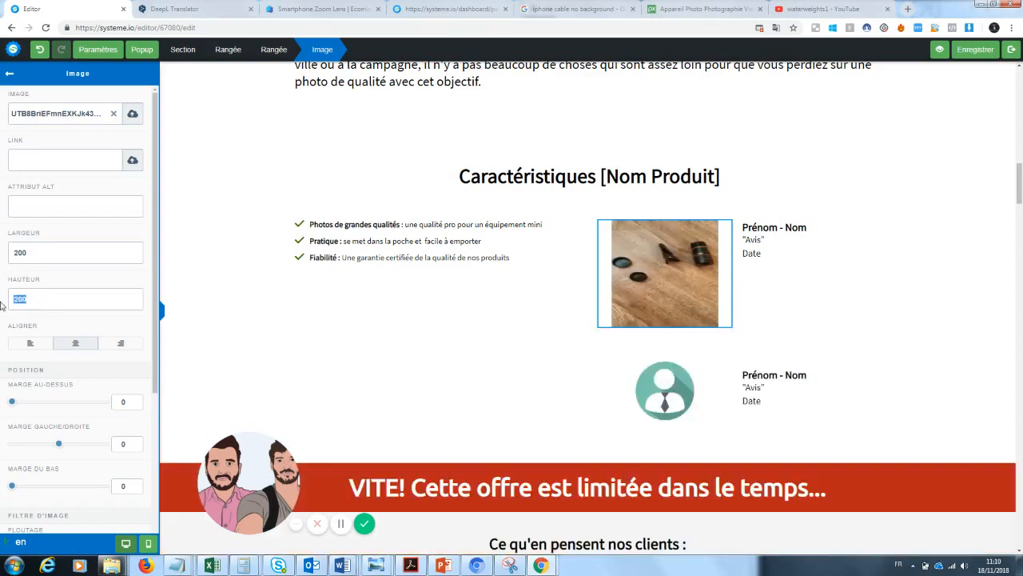
{"action": "type", "text": "300"}
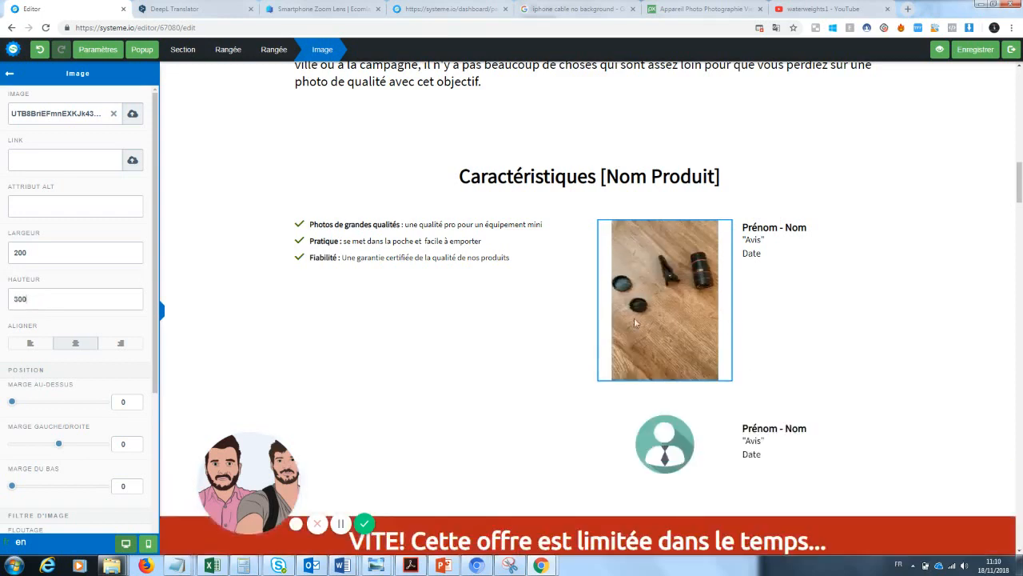
{"action": "left_click", "coordinate": [883, 311]}
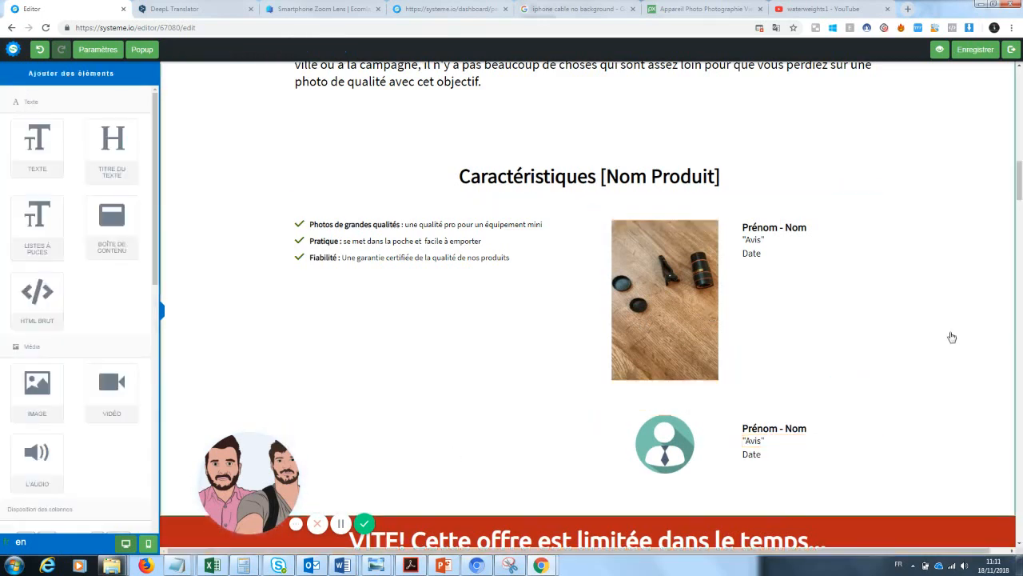
- Delete the second testimonial row from the features section
{"action": "left_click", "coordinate": [406, 313]}
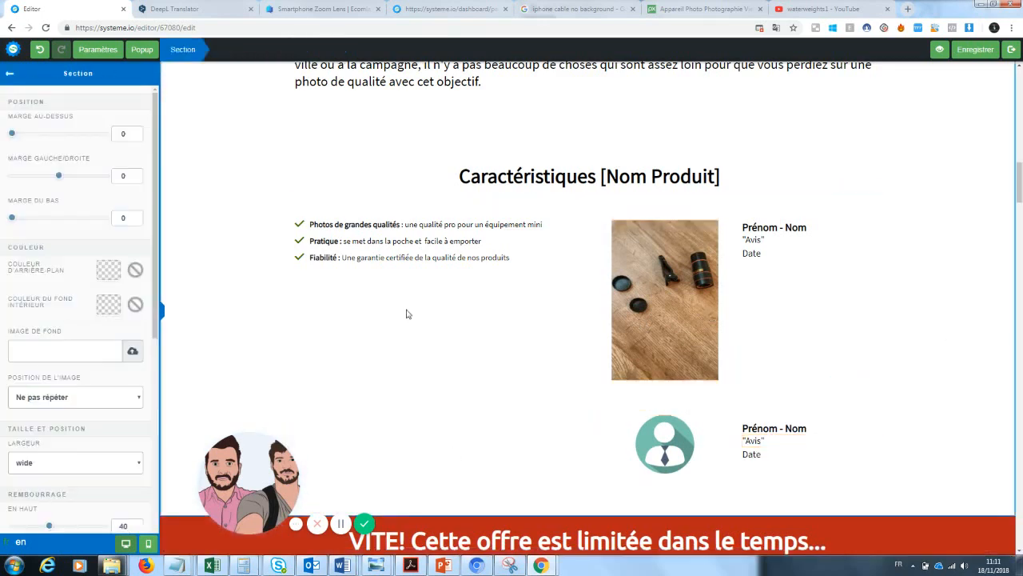
{"action": "left_click", "coordinate": [10, 73]}
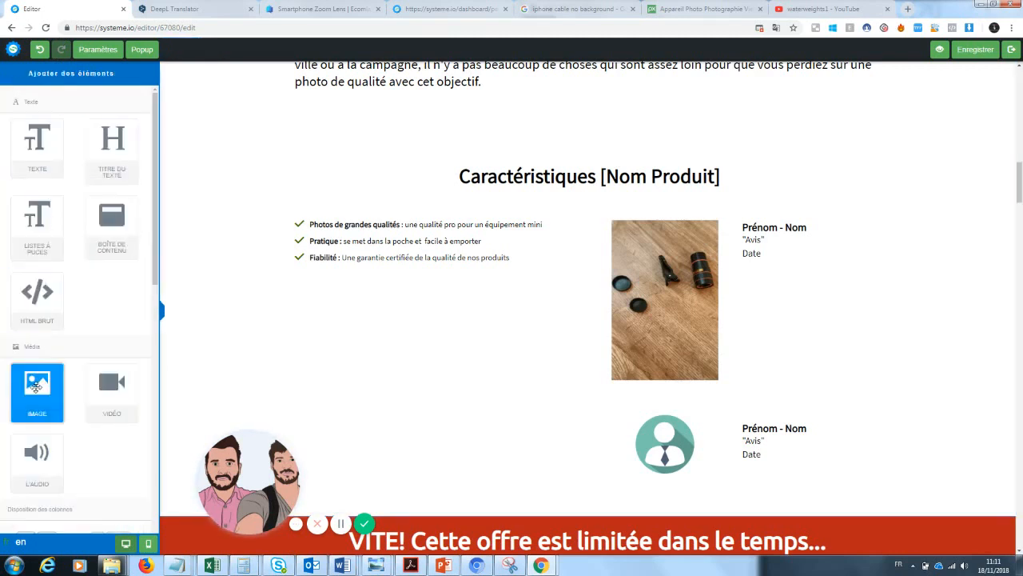
{"action": "left_click_drag", "start_coordinate": [36, 387], "coordinate": [410, 433]}
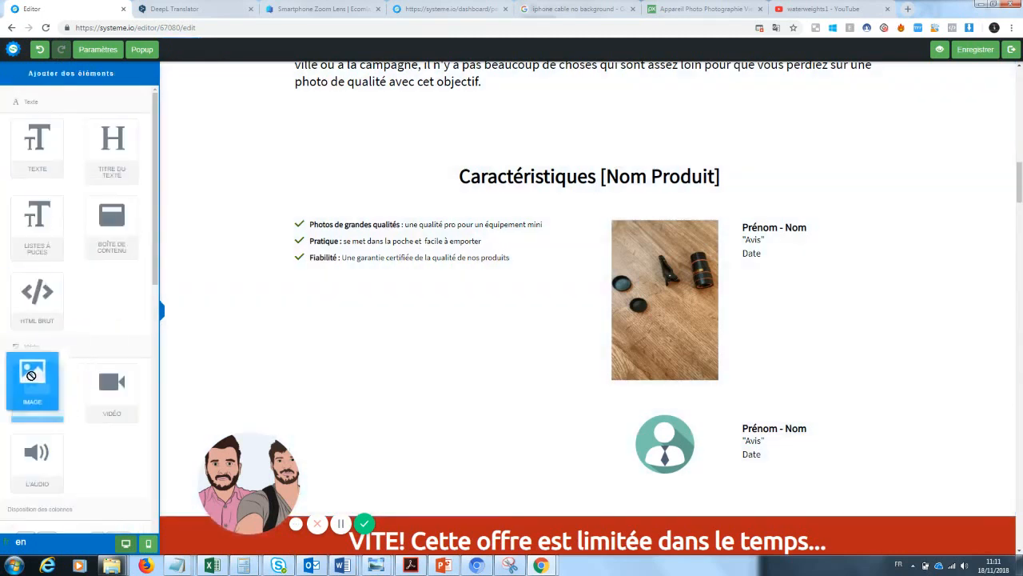
{"action": "scroll", "coordinate": [157, 241], "scroll_direction": "down", "scroll_amount": 3}
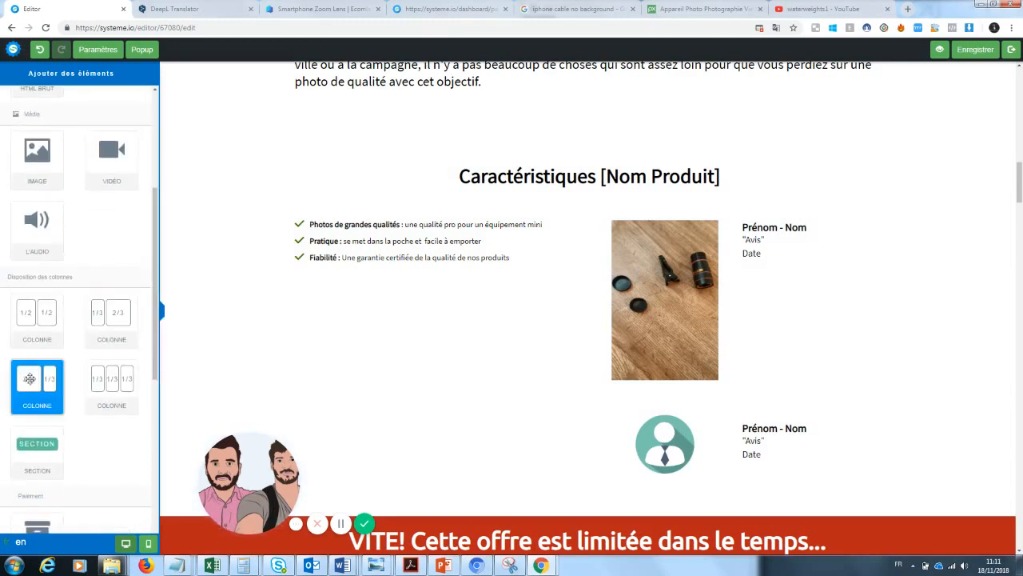
{"action": "mouse_move", "coordinate": [92, 320]}
{"action": "left_mouse_down"}
{"action": "mouse_move", "coordinate": [486, 389]}
{"action": "mouse_move", "coordinate": [479, 456]}
{"action": "mouse_move", "coordinate": [480, 364]}
{"action": "mouse_move", "coordinate": [549, 354]}
{"action": "mouse_move", "coordinate": [608, 391]}
{"action": "mouse_move", "coordinate": [506, 391]}
{"action": "mouse_move", "coordinate": [100, 303]}
{"action": "left_mouse_up"}
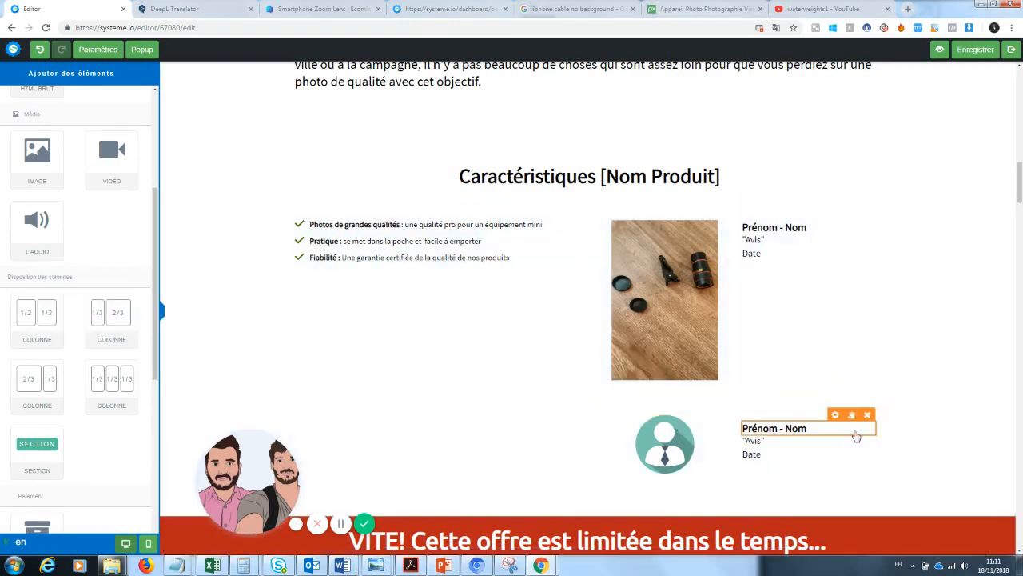
{"action": "left_click", "coordinate": [873, 385]}
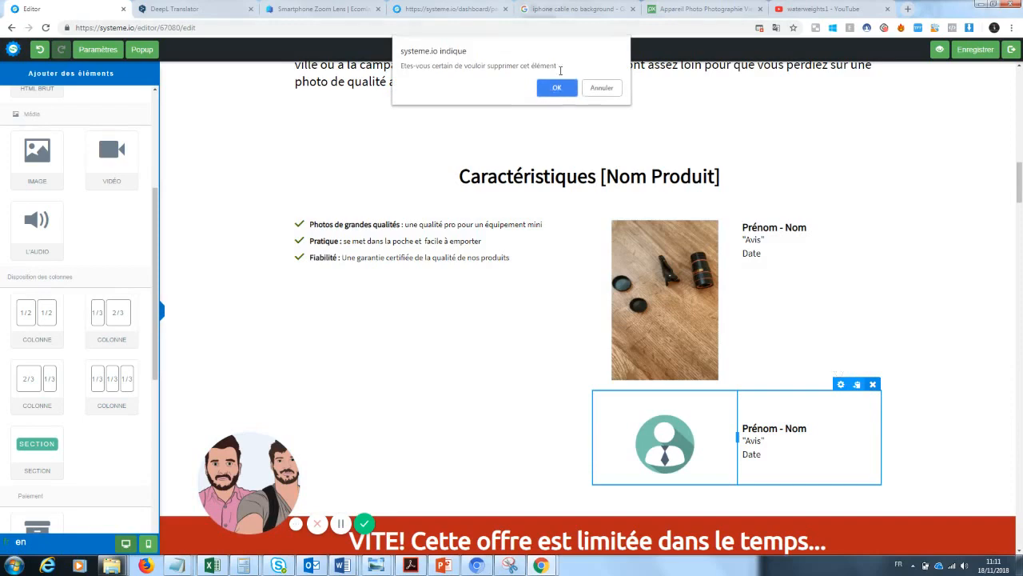
{"action": "left_click", "coordinate": [554, 85]}
- Add a 1/3–2/3 column row below the features section
{"action": "scroll", "coordinate": [774, 276], "scroll_direction": "down", "scroll_amount": 2}
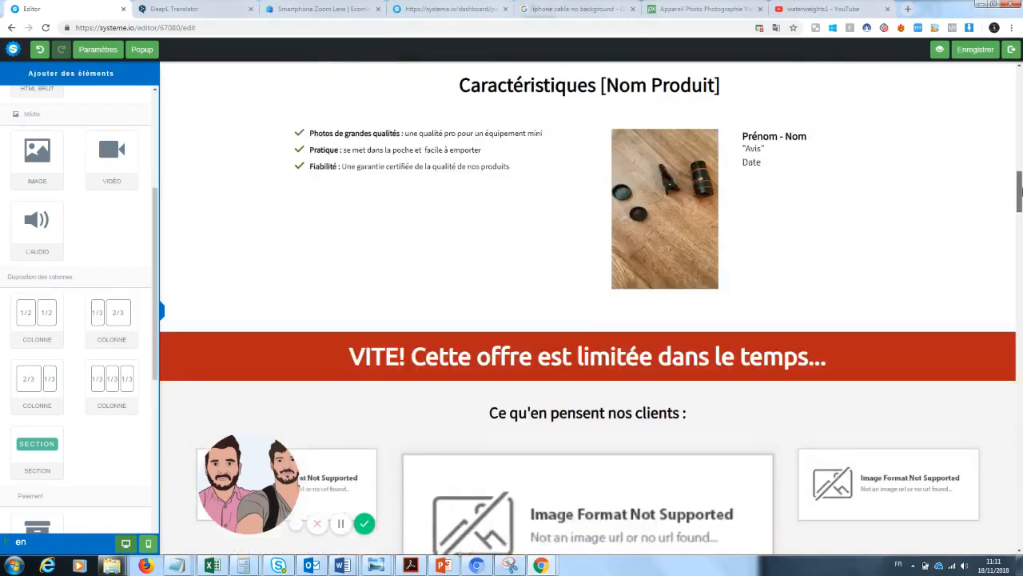
{"action": "left_click_drag", "start_coordinate": [96, 333], "coordinate": [486, 290]}
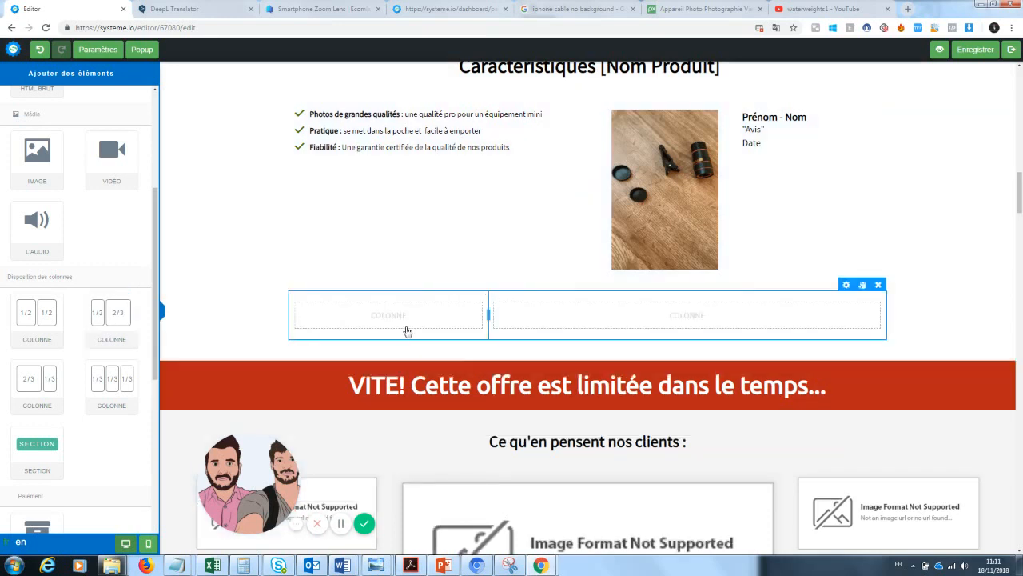
{"action": "left_click_drag", "start_coordinate": [40, 152], "coordinate": [382, 307]}
- Insert an uploaded photo into the new row's narrow left column
{"action": "left_click", "coordinate": [426, 345]}
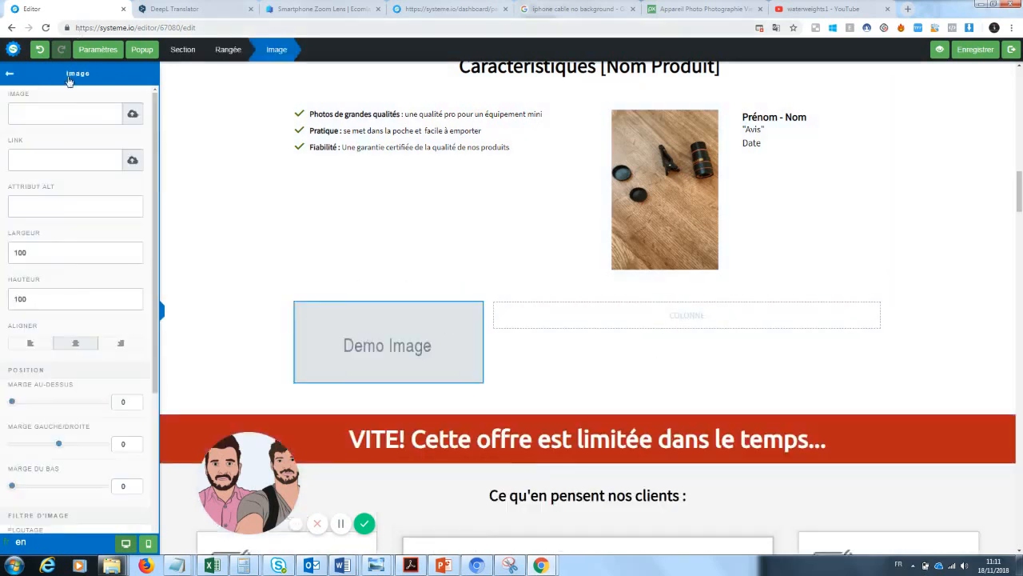
{"action": "left_click", "coordinate": [134, 114]}
{"action": "left_click", "coordinate": [523, 234]}
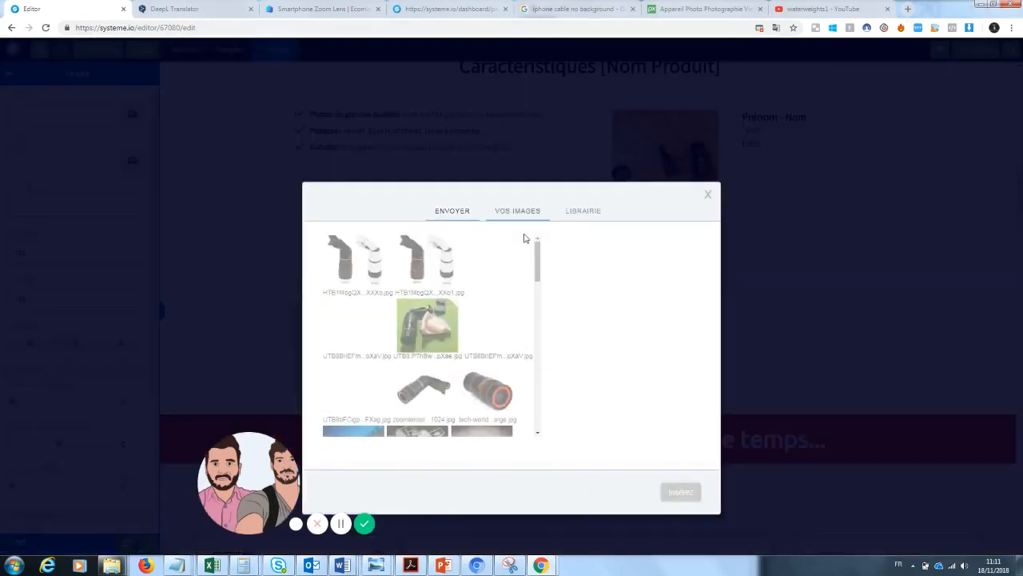
{"action": "left_click", "coordinate": [524, 344]}
{"action": "left_click", "coordinate": [670, 493]}
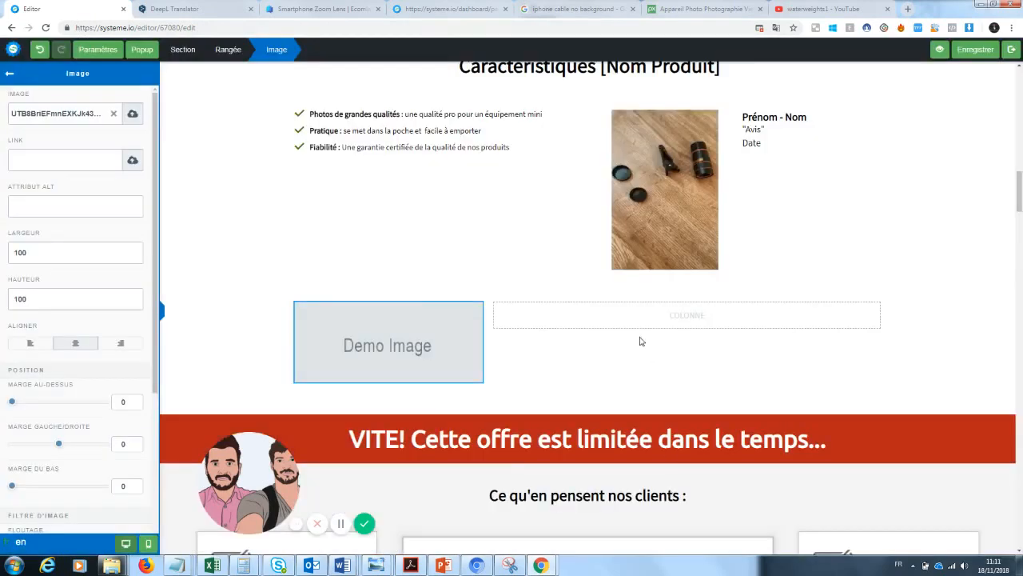
- Swap that photo for the lens-and-pink-cloth picture on the green mat
{"action": "left_click", "coordinate": [430, 379]}
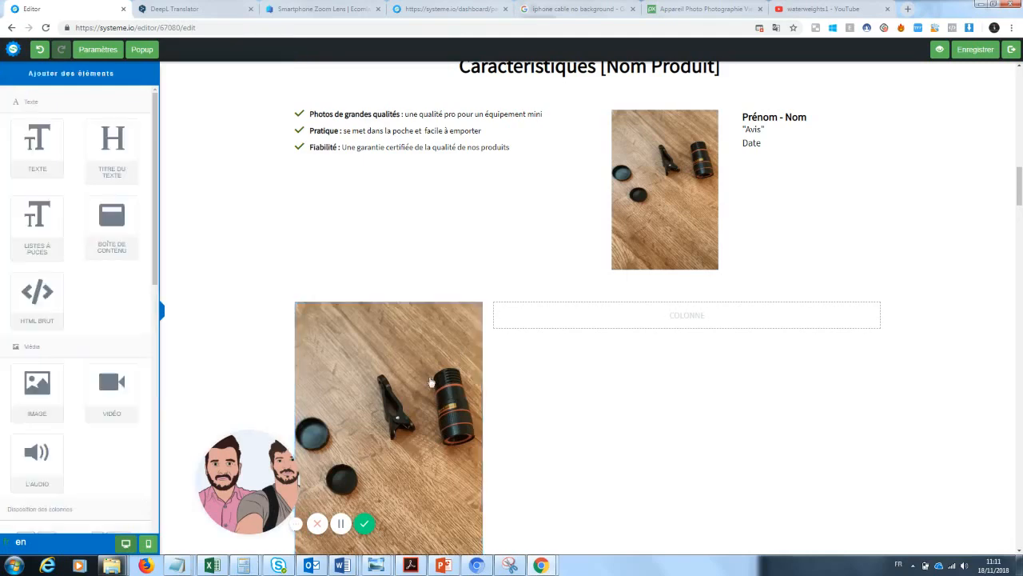
{"action": "left_click", "coordinate": [406, 370]}
{"action": "left_click", "coordinate": [111, 113]}
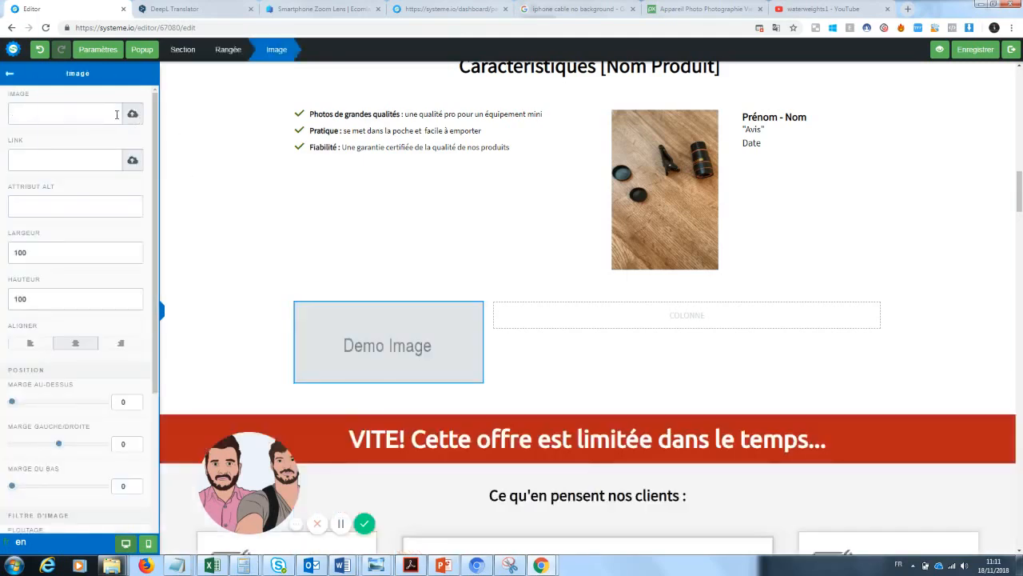
{"action": "left_click", "coordinate": [133, 113]}
{"action": "left_click", "coordinate": [536, 386]}
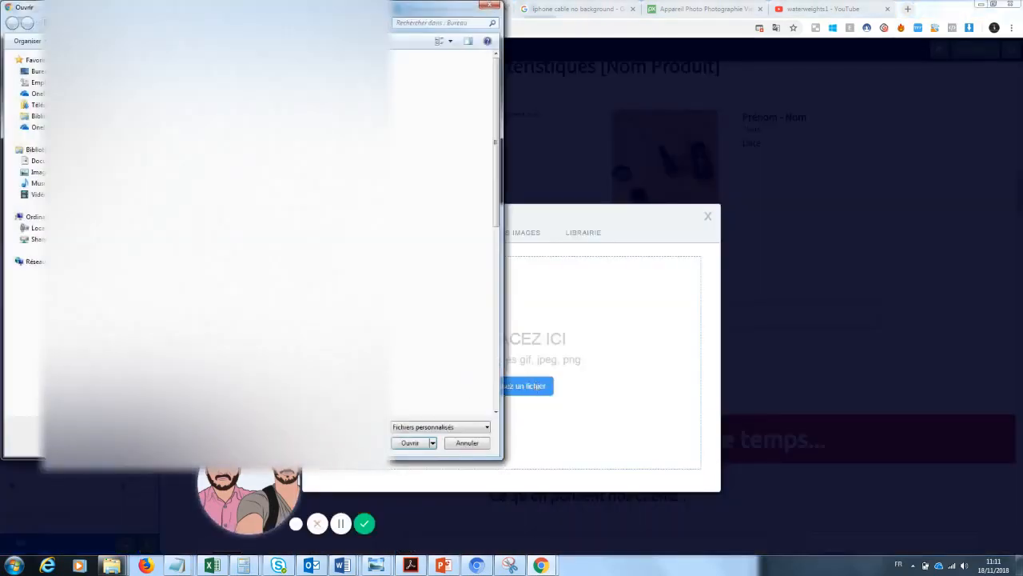
{"action": "left_click", "coordinate": [489, 8]}
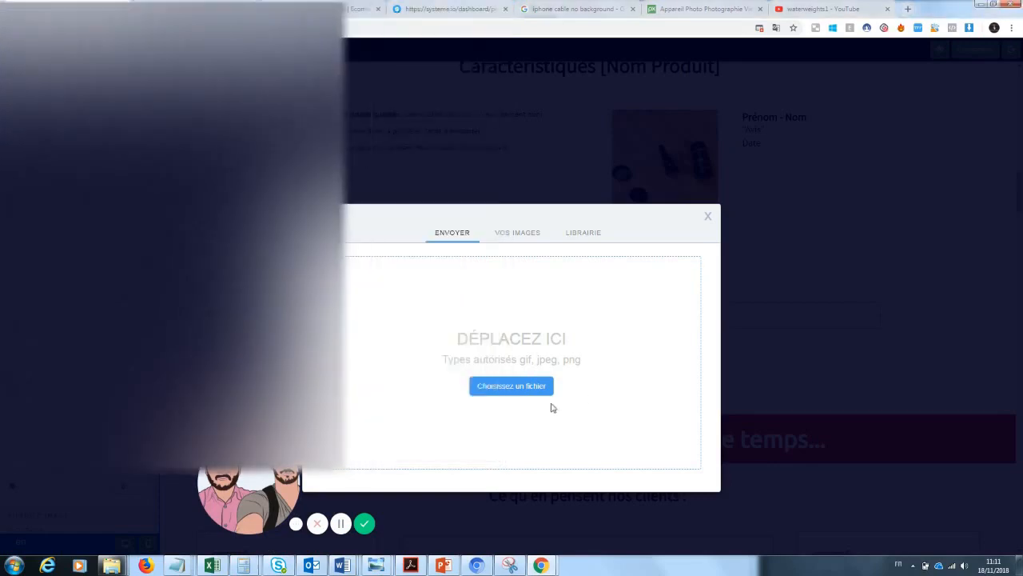
{"action": "left_click", "coordinate": [518, 231]}
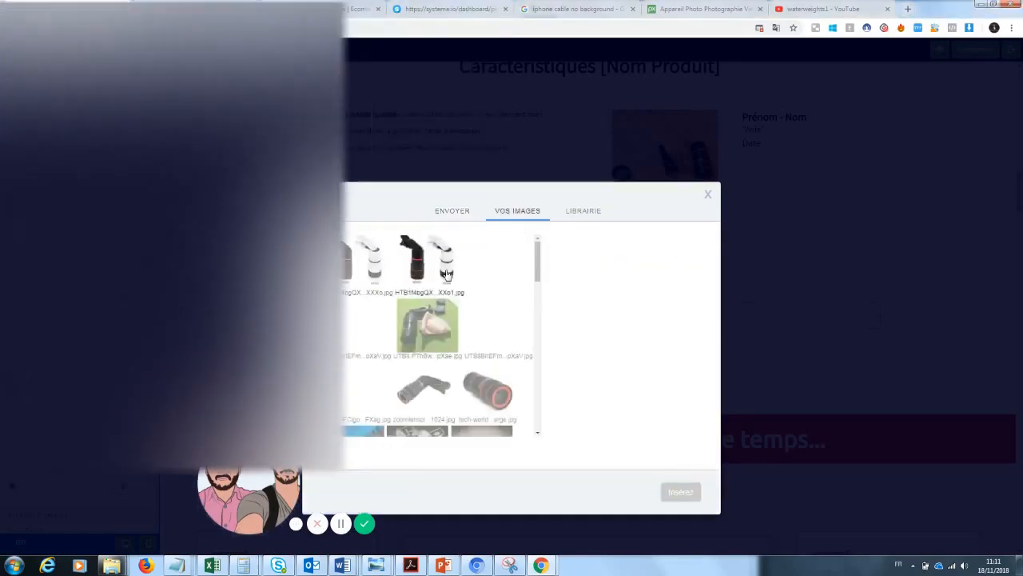
{"action": "left_click", "coordinate": [451, 326]}
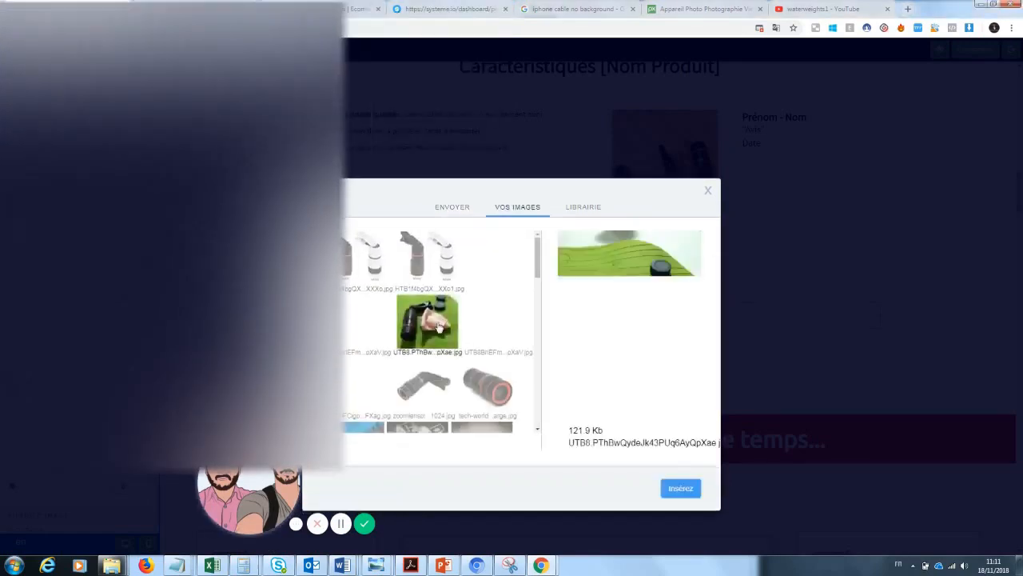
{"action": "left_click", "coordinate": [674, 490]}
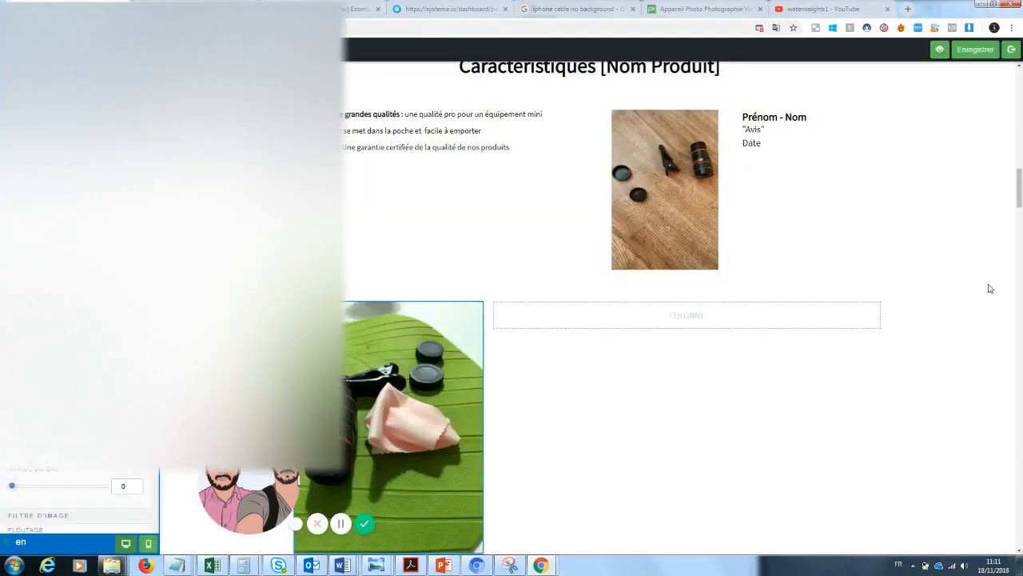
{"action": "left_click", "coordinate": [647, 317]}
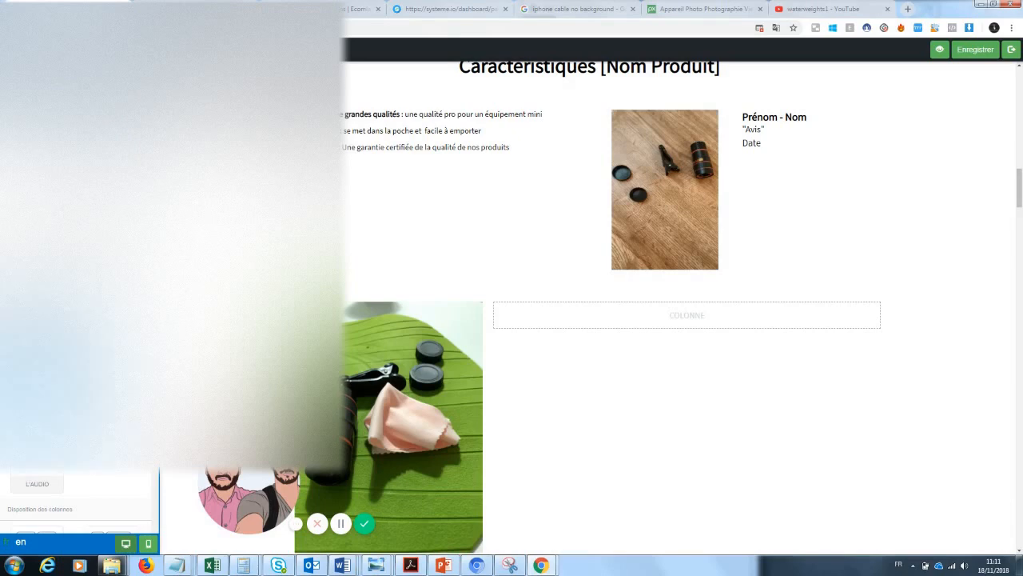
- Add a text block in the empty column and enter the reviewer's name
{"action": "left_click_drag", "start_coordinate": [40, 156], "coordinate": [659, 322]}
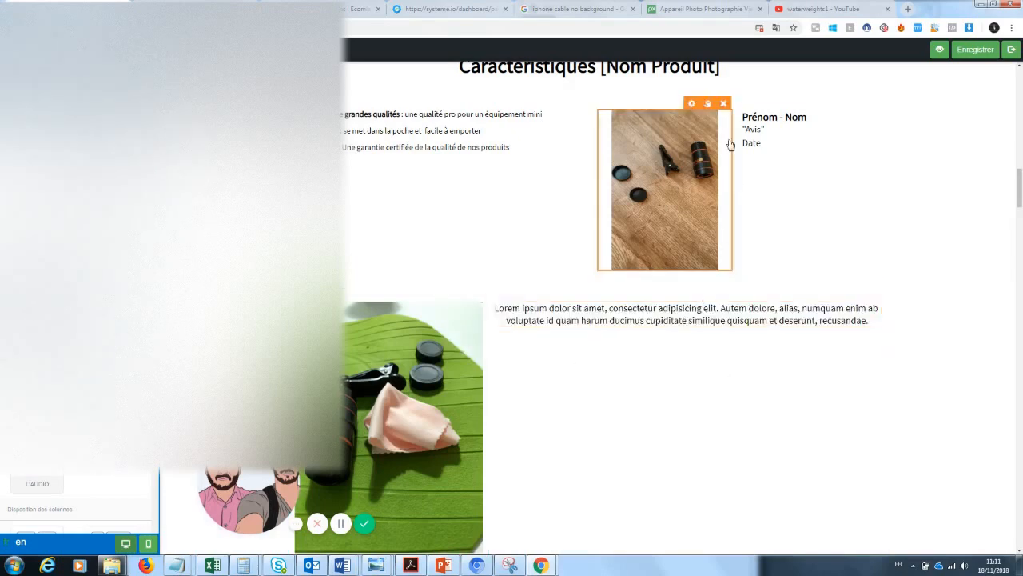
{"action": "left_click", "coordinate": [753, 129]}
{"action": "left_click", "coordinate": [784, 153]}
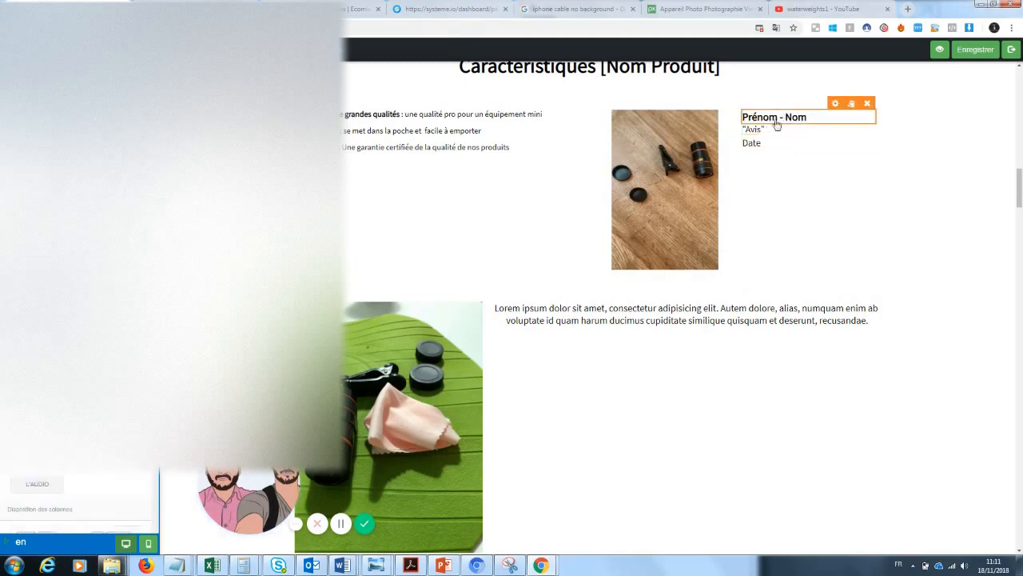
{"action": "left_click", "coordinate": [800, 117]}
{"action": "left_click_drag", "start_coordinate": [808, 117], "coordinate": [670, 128]}
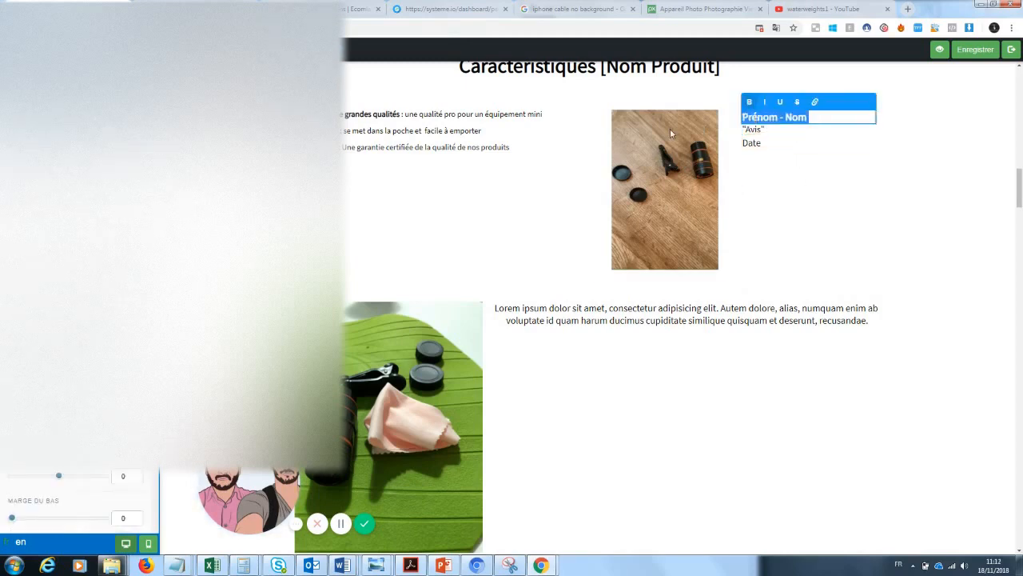
{"action": "type", "text": "Ja"}
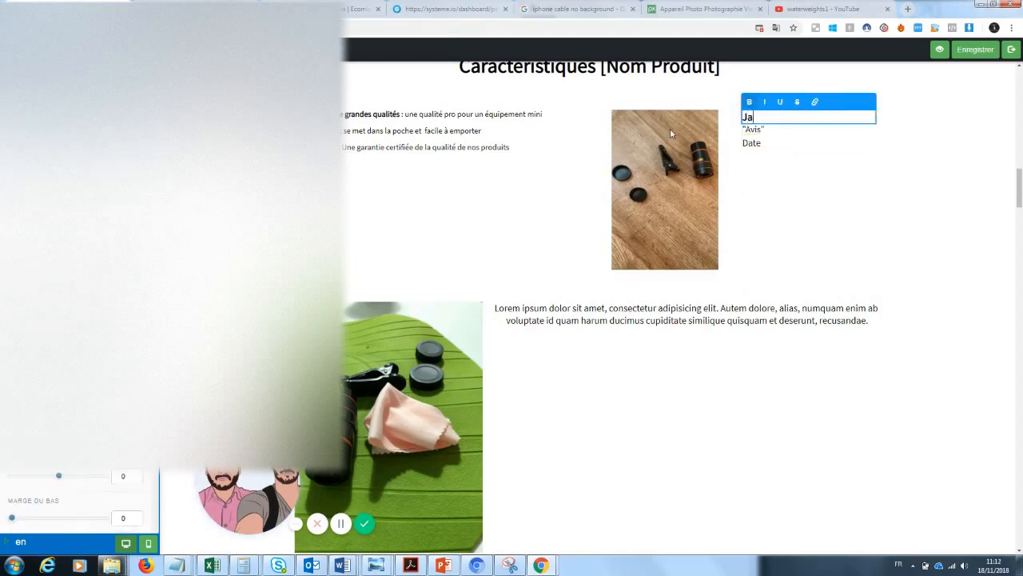
{"action": "type", "text": "cques Durand"}
{"action": "left_click", "coordinate": [749, 134]}
- Write the review 'Produit arrivé sans encombre, je suis très satisfait.' and set margins bottom 35, top 18
{"action": "left_click", "coordinate": [765, 133]}
{"action": "key", "text": "ctrl+a"}
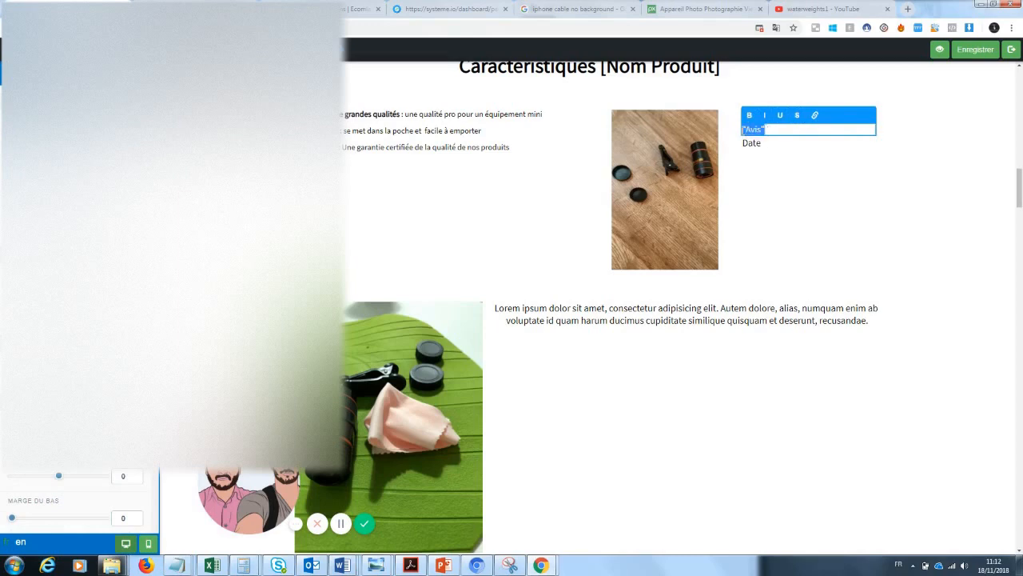
{"action": "type", "text": "Produit arrivé sans emcombre,"}
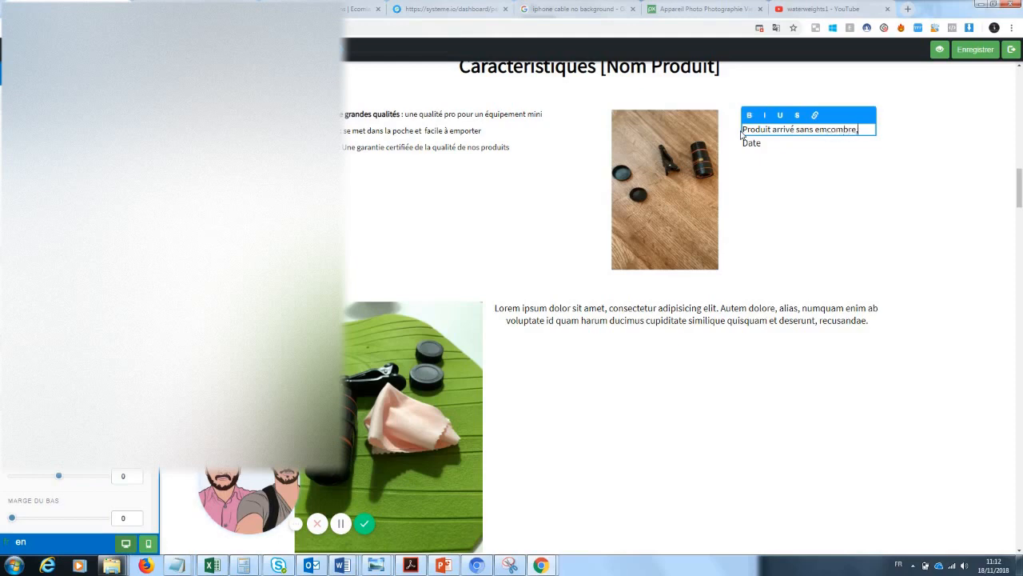
{"action": "type", "text": "je suis très satisfait."}
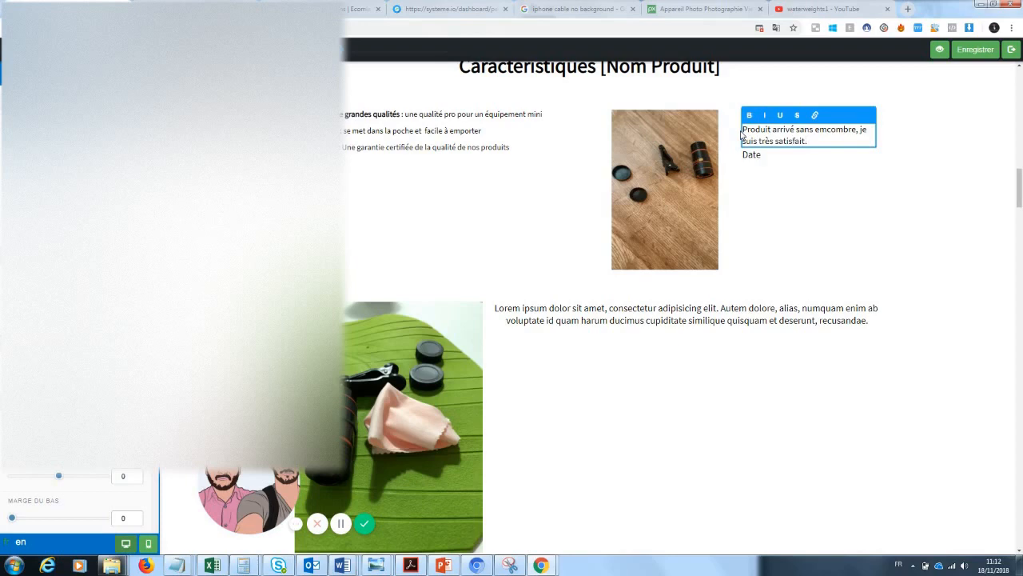
{"action": "left_click", "coordinate": [768, 179]}
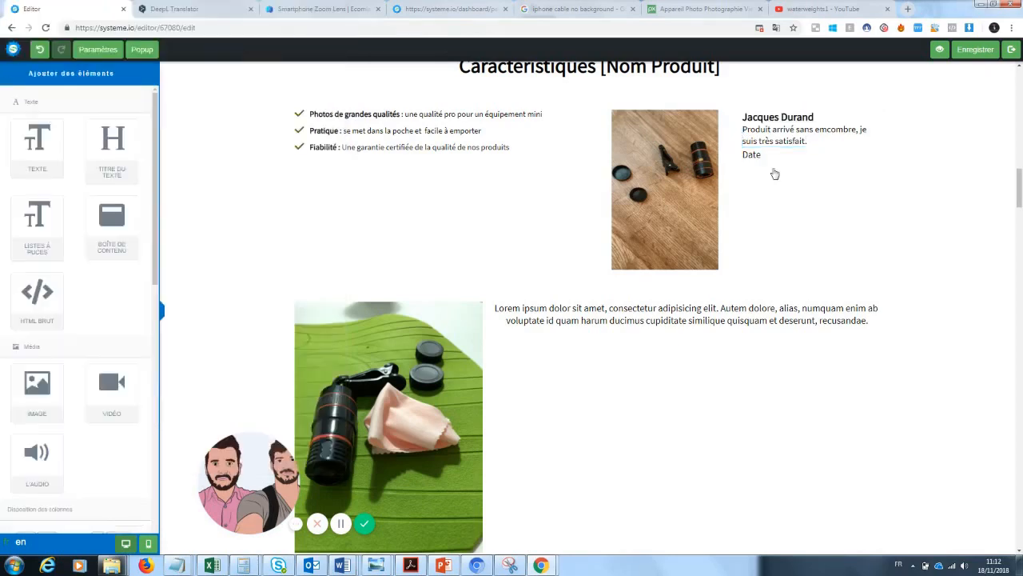
{"action": "left_click", "coordinate": [797, 139]}
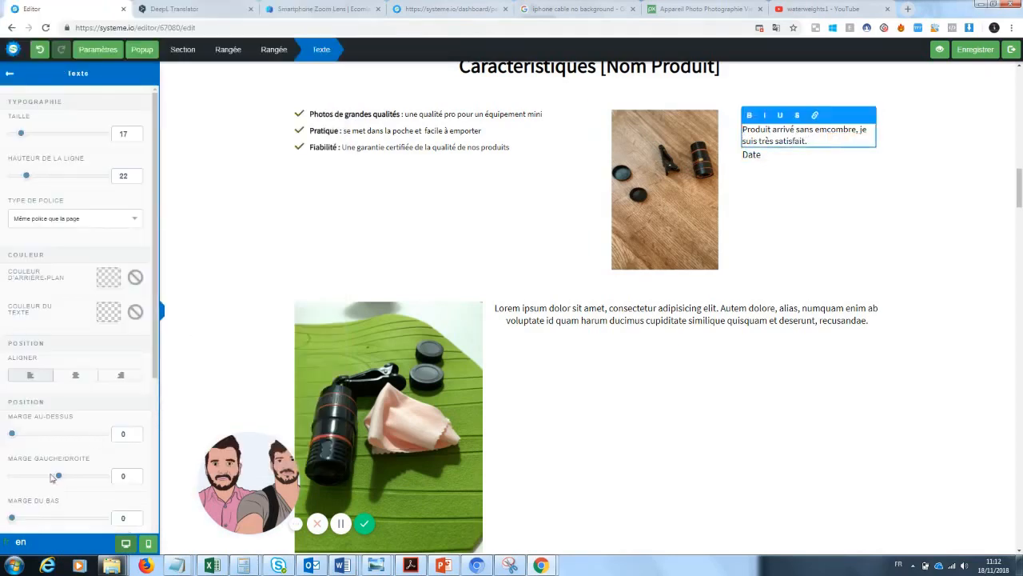
{"action": "left_click_drag", "start_coordinate": [22, 520], "coordinate": [30, 518]}
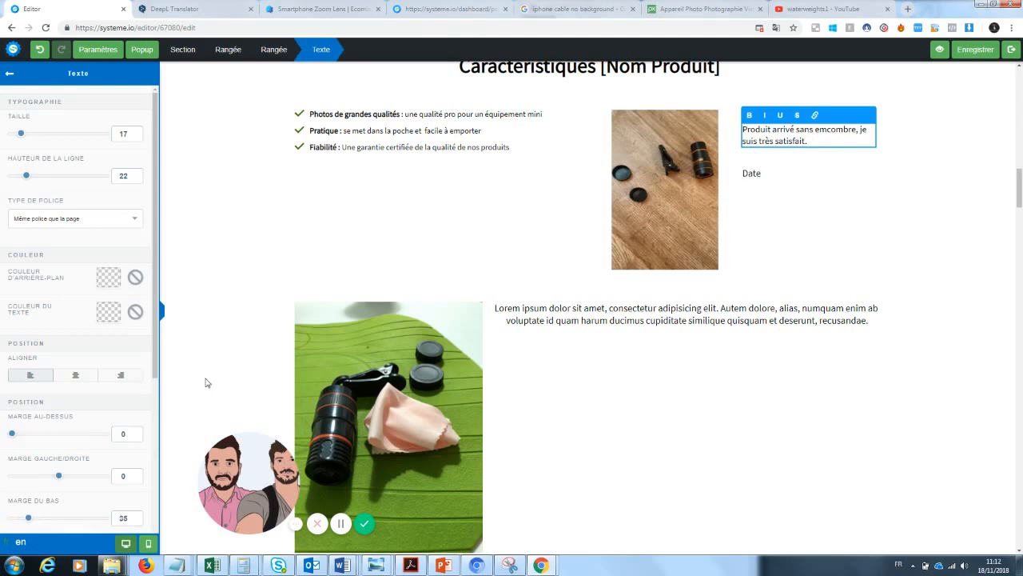
{"action": "scroll", "coordinate": [67, 413], "scroll_direction": "down", "scroll_amount": 1}
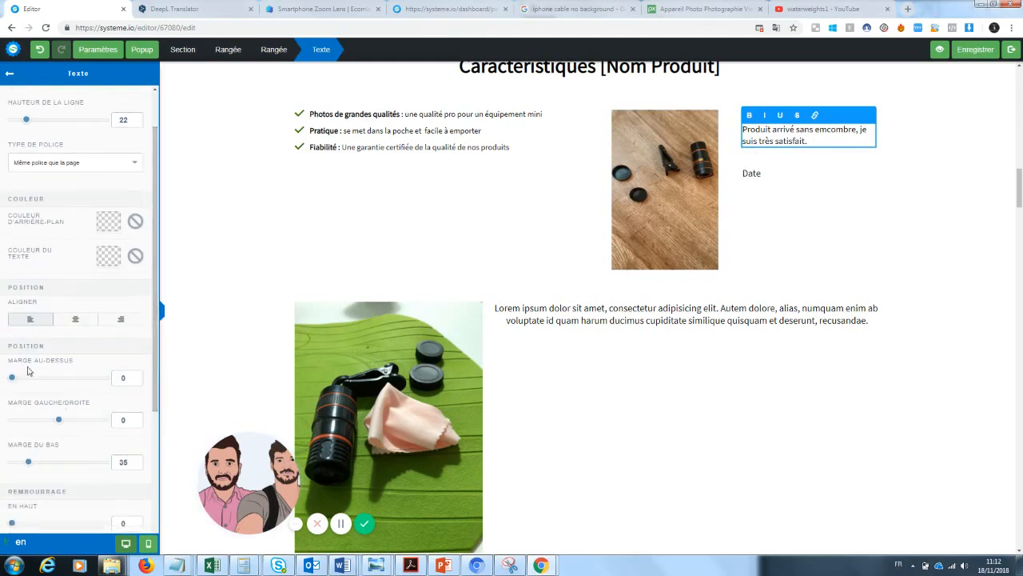
{"action": "left_click_drag", "start_coordinate": [12, 379], "coordinate": [20, 377]}
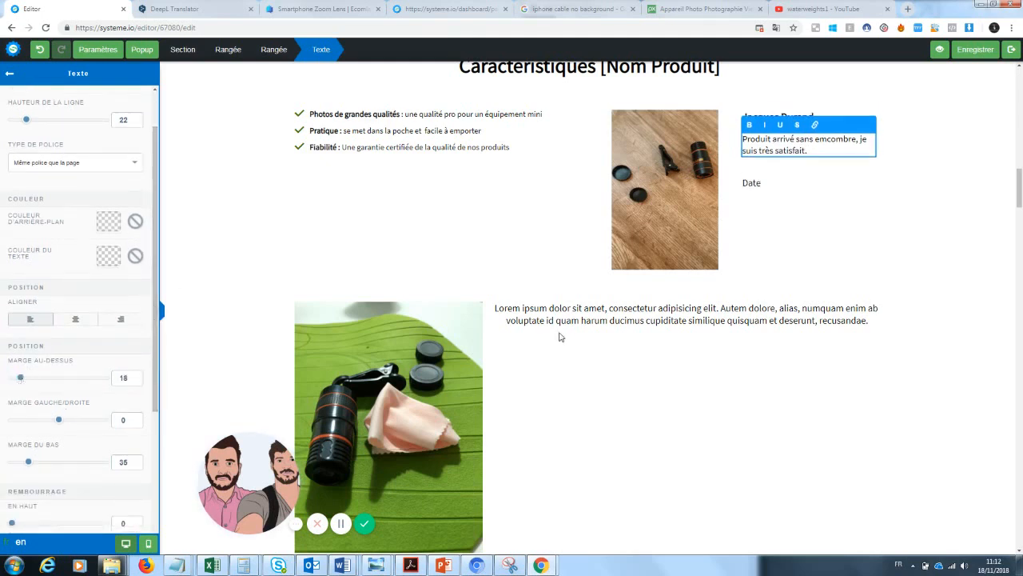
{"action": "left_click", "coordinate": [872, 205]}
- Replace the Date placeholder with '12 juin 2018'
{"action": "left_click", "coordinate": [770, 183]}
{"action": "left_click_drag", "start_coordinate": [770, 183], "coordinate": [733, 191]}
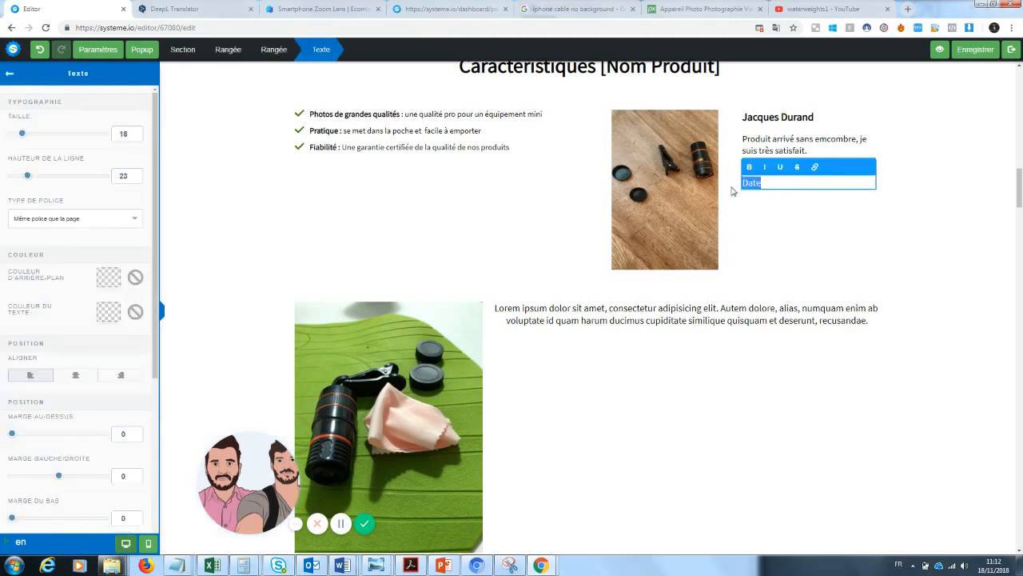
{"action": "key", "text": "BackSpace"}
{"action": "left_click", "coordinate": [1009, 205]}
{"action": "left_click", "coordinate": [778, 184]}
{"action": "type", "text": "12 juin 2018"}
{"action": "left_click", "coordinate": [795, 216]}
{"action": "mouse_move", "coordinate": [1020, 188]}
{"action": "left_mouse_down"}
{"action": "mouse_move", "coordinate": [1019, 164]}
{"action": "mouse_move", "coordinate": [1021, 177]}
{"action": "left_mouse_up"}
- Rewrite the heading as 'Pourquoi notre zoom Photo va changer votre manière de prendre des photos ?'
{"action": "left_click", "coordinate": [584, 273]}
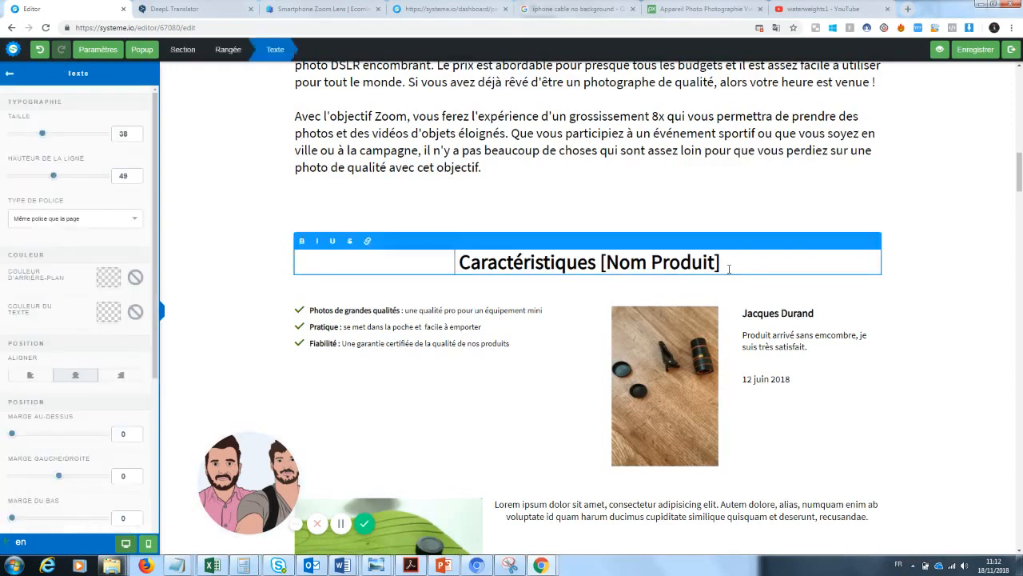
{"action": "left_click_drag", "start_coordinate": [728, 267], "coordinate": [445, 256]}
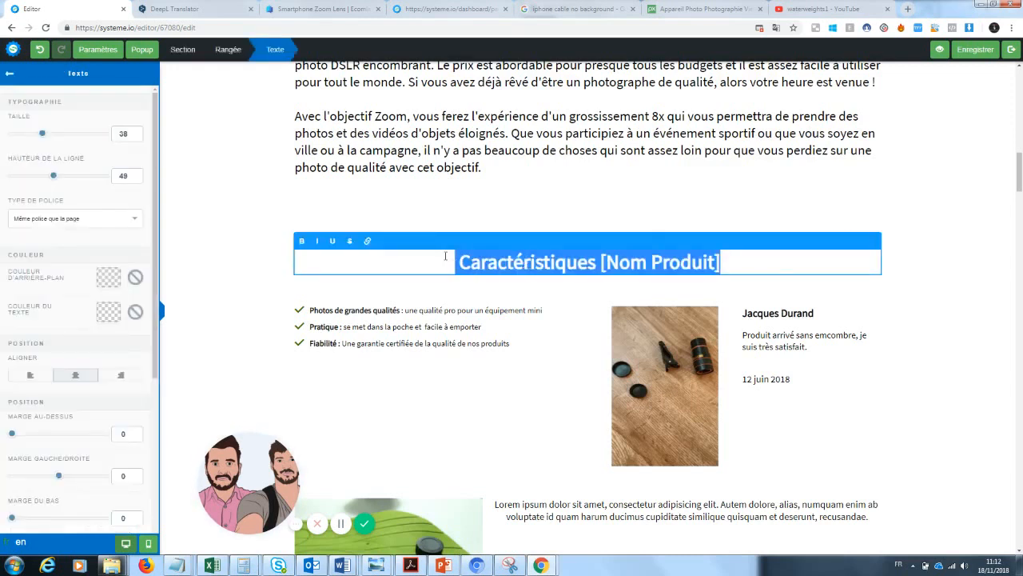
{"action": "type", "text": "Pourquoi le"}
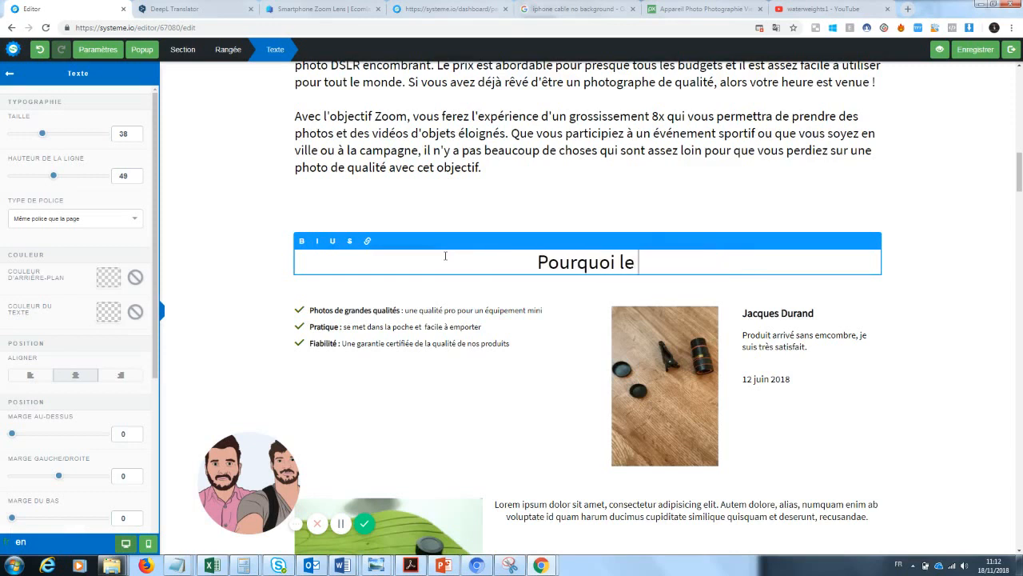
{"action": "key", "text": "BackSpace"}
{"action": "key", "text": "BackSpace"}
{"action": "type", "text": "e zoom"}
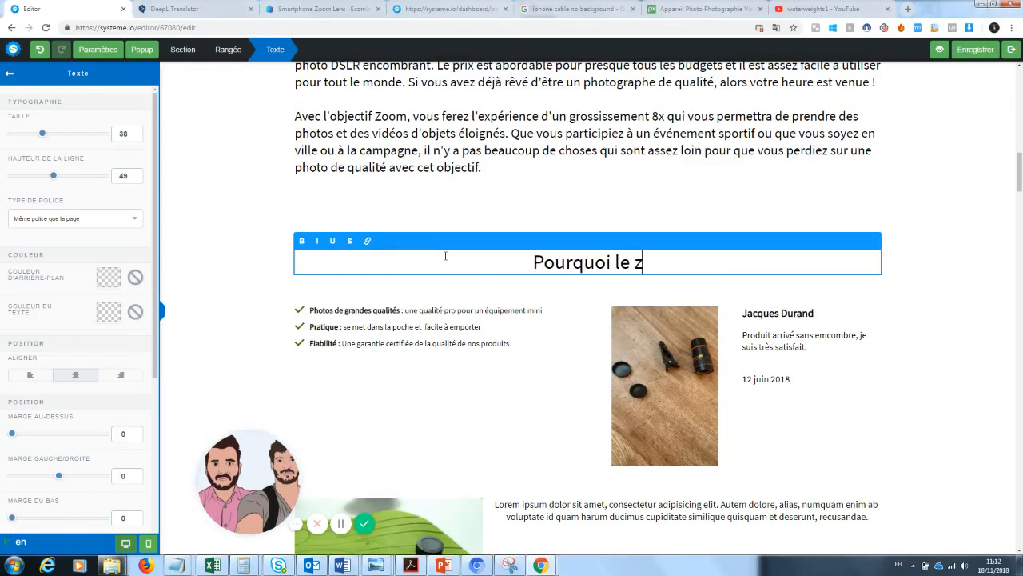
{"action": "key", "text": "BackSpace"}
{"action": "key", "text": "BackSpace"}
{"action": "key", "text": "BackSpace"}
{"action": "key", "text": "BackSpace"}
{"action": "key", "text": "BackSpace"}
{"action": "key", "text": "BackSpace"}
{"action": "key", "text": "BackSpace"}
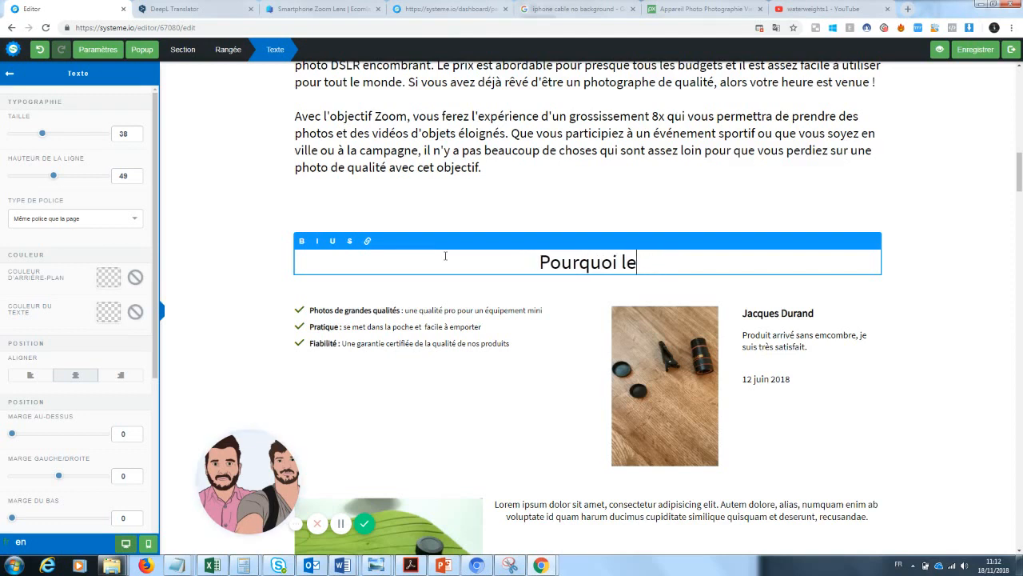
{"action": "type", "text": "notre zo"}
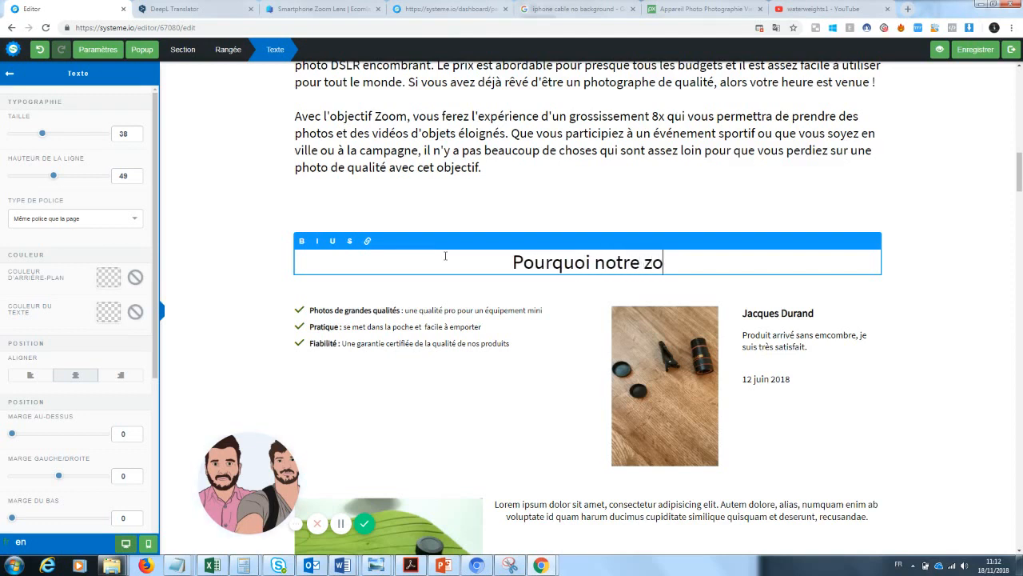
{"action": "type", "text": "om Photo va"}
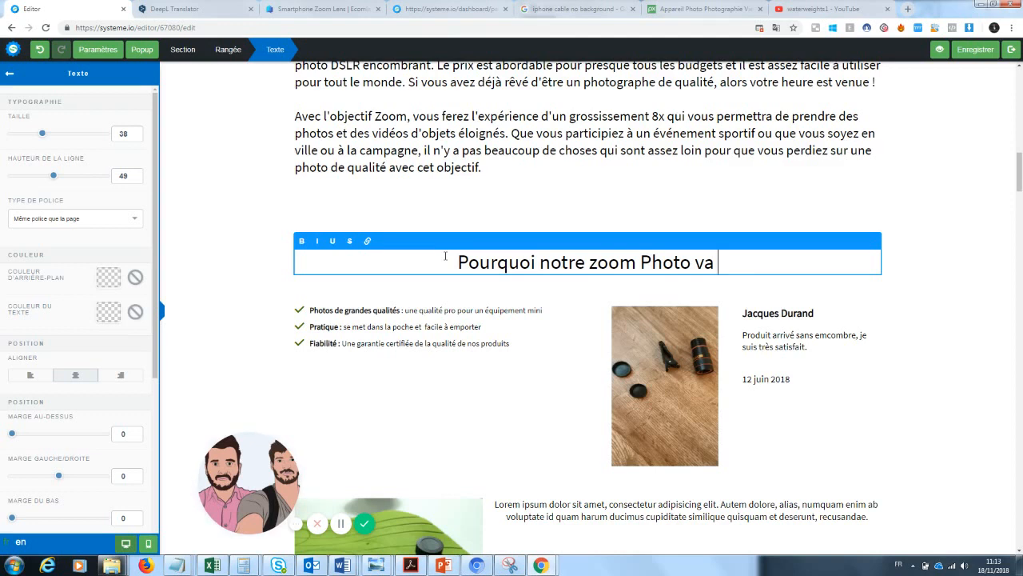
{"action": "type", "text": " c"}
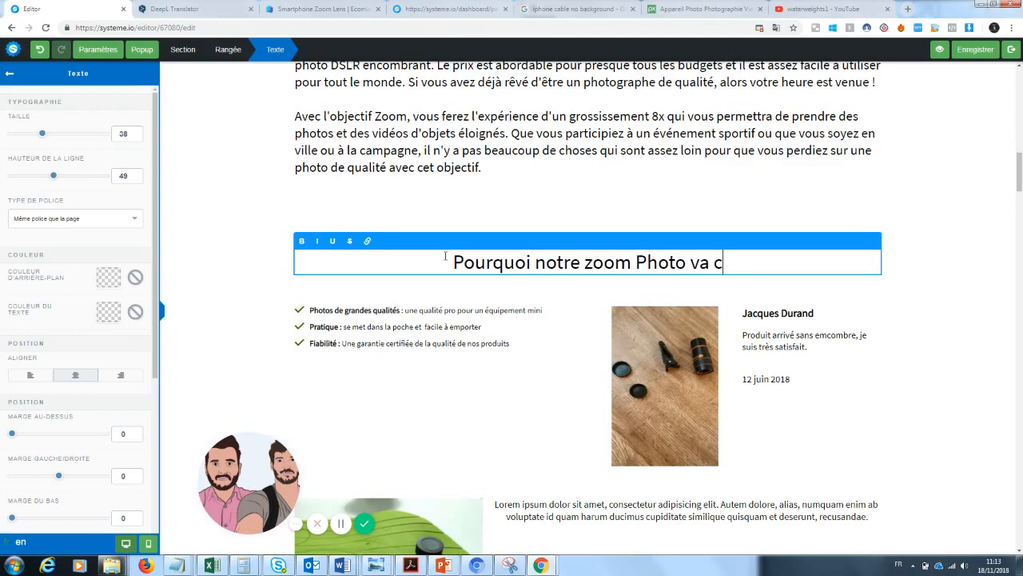
{"action": "type", "text": "hanger votr"}
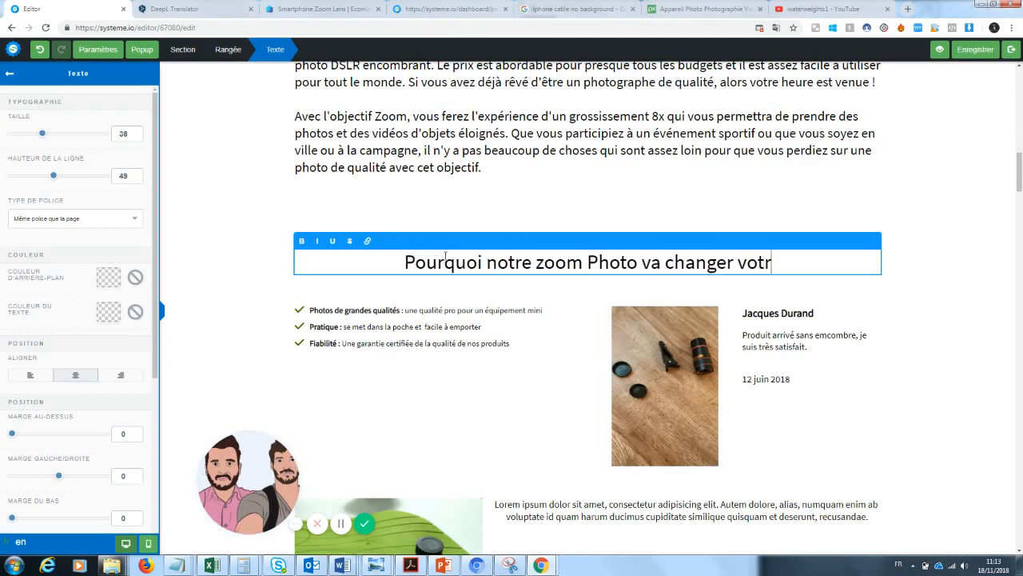
{"action": "type", "text": "e manière de pr"}
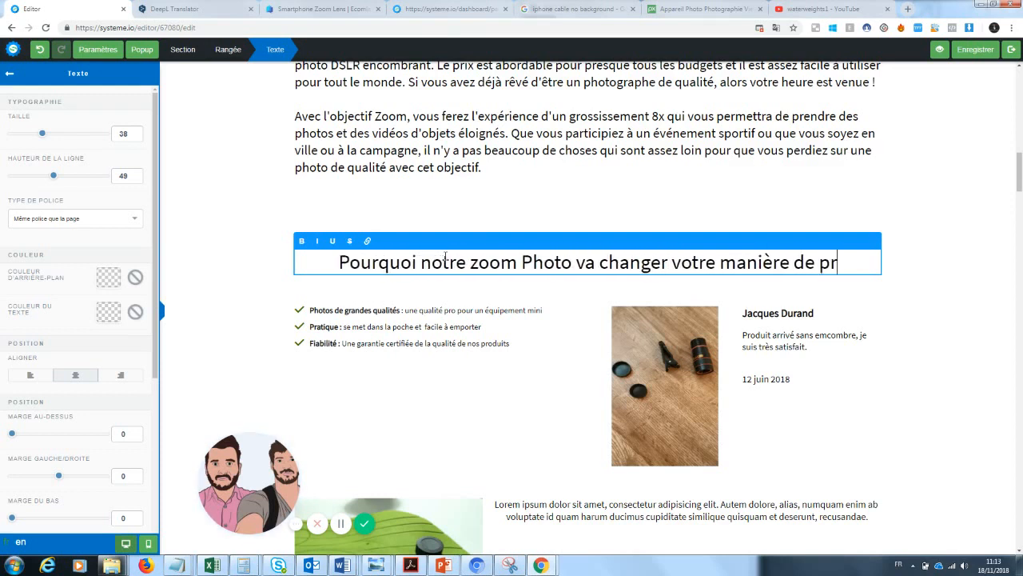
{"action": "type", "text": "endre de sphotos "}
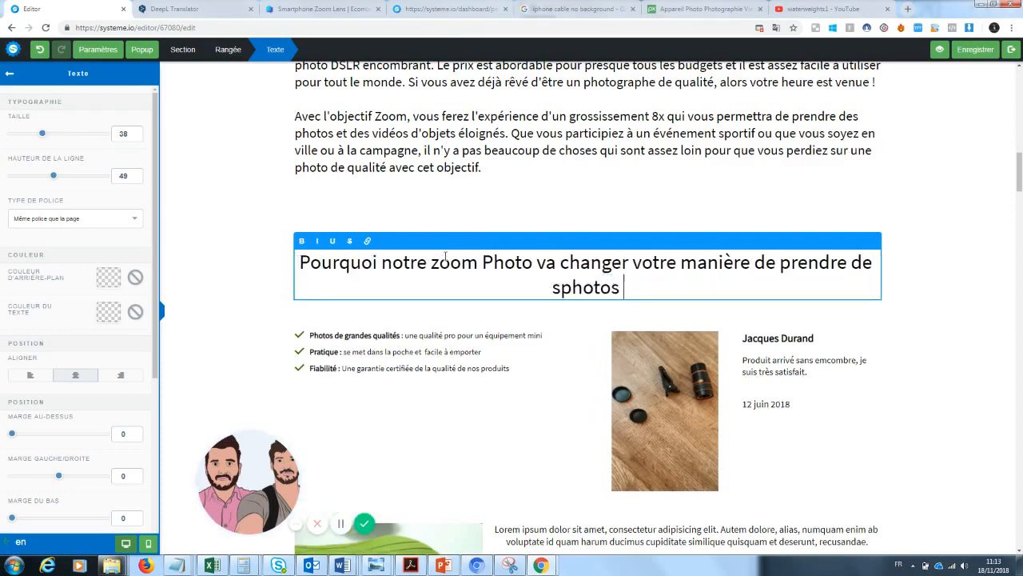
{"action": "type", "text": "?"}
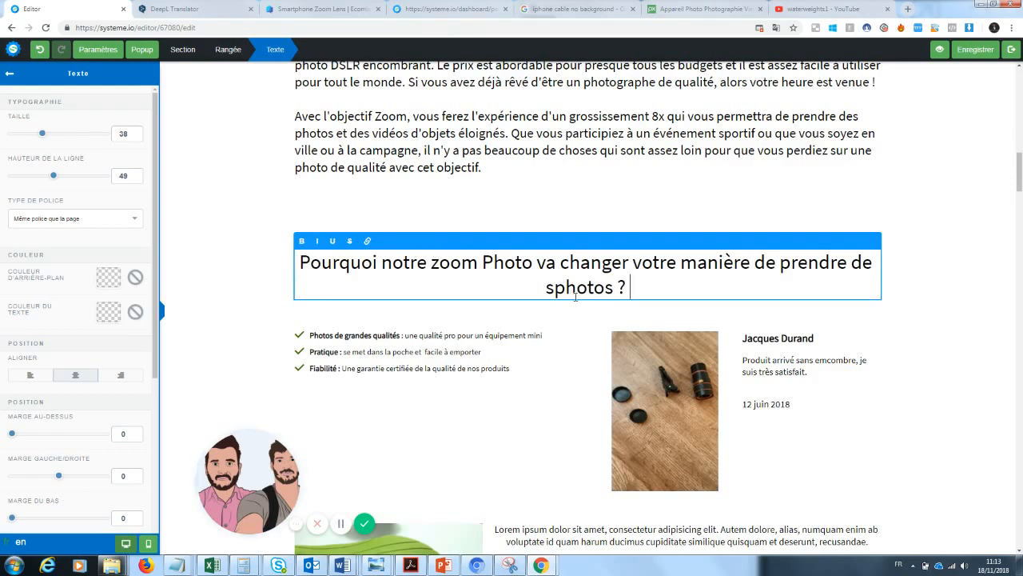
{"action": "key", "text": "BackSpace"}
{"action": "key", "text": "BackSpace"}
{"action": "type", "text": "s"}
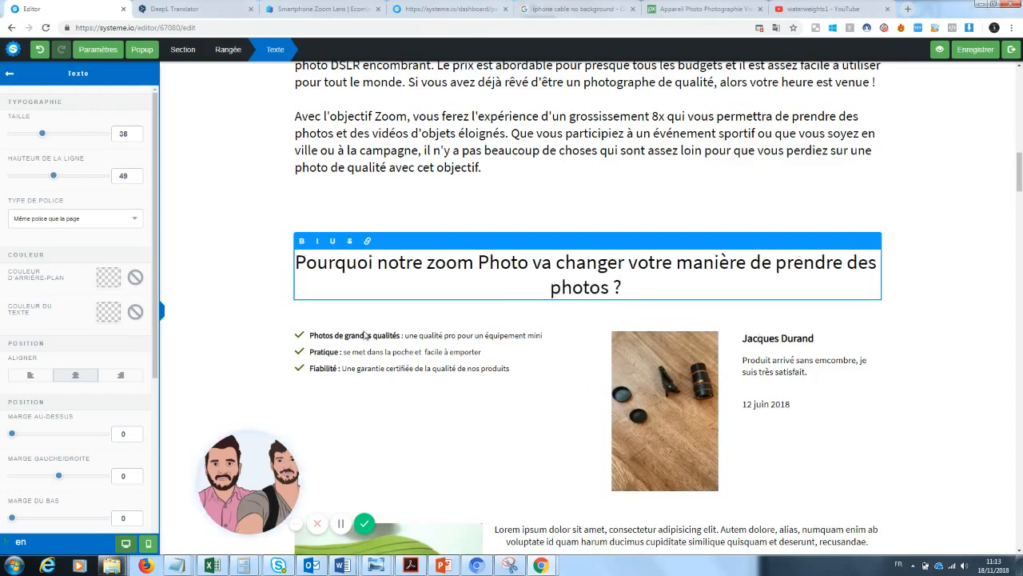
- Try breaking the heading onto a new line before 'votre', then undo it
{"action": "left_click_drag", "start_coordinate": [644, 291], "coordinate": [279, 280]}
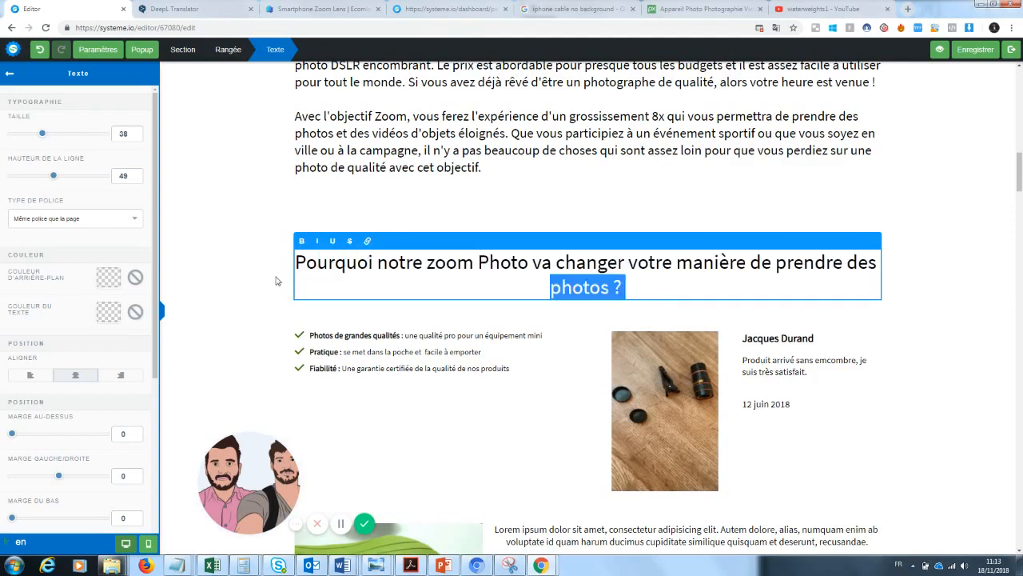
{"action": "left_click", "coordinate": [627, 290]}
{"action": "left_click", "coordinate": [631, 287]}
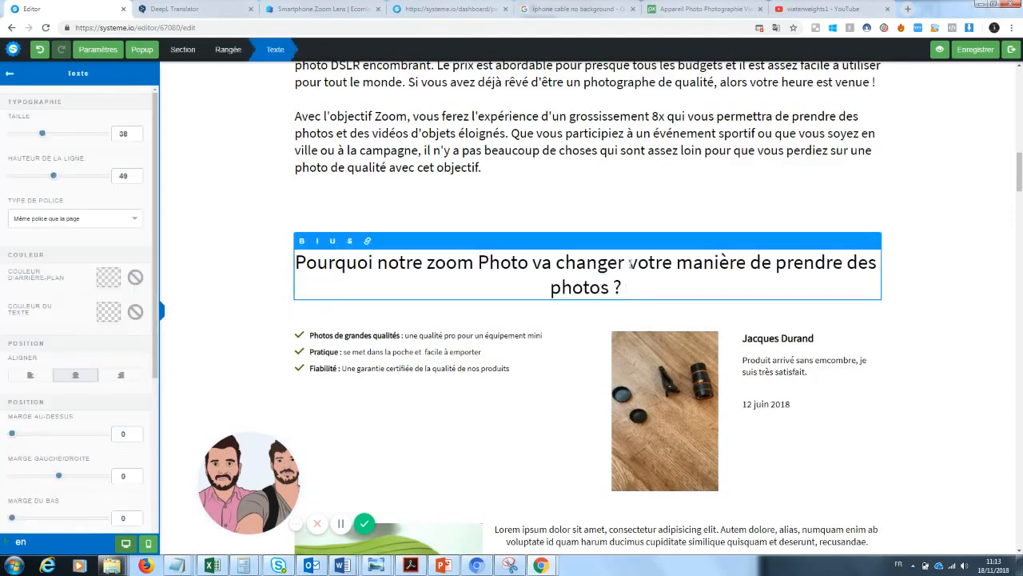
{"action": "left_click", "coordinate": [630, 262]}
{"action": "key", "text": "shift+Return"}
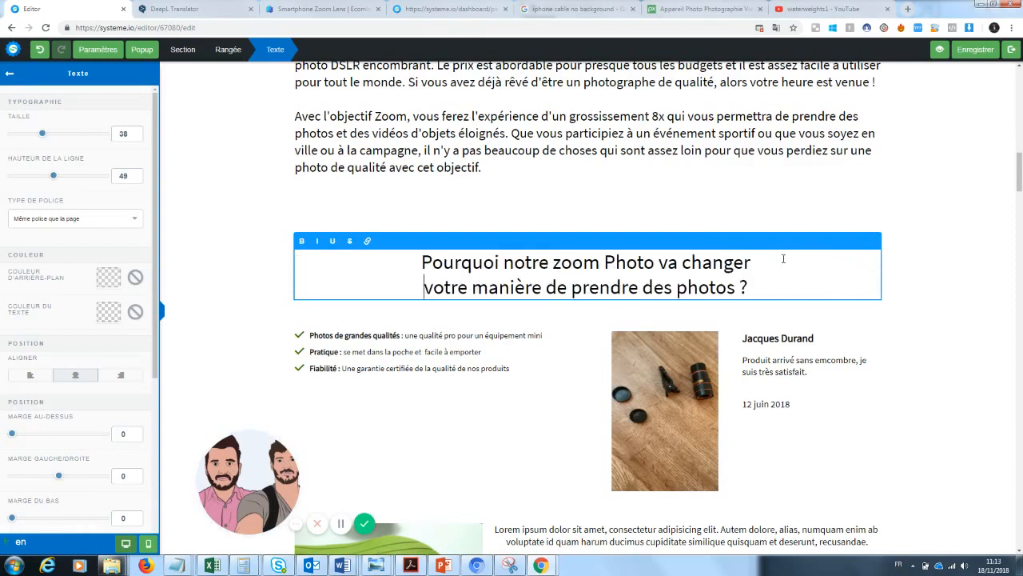
{"action": "left_click", "coordinate": [897, 295]}
{"action": "left_click", "coordinate": [755, 287]}
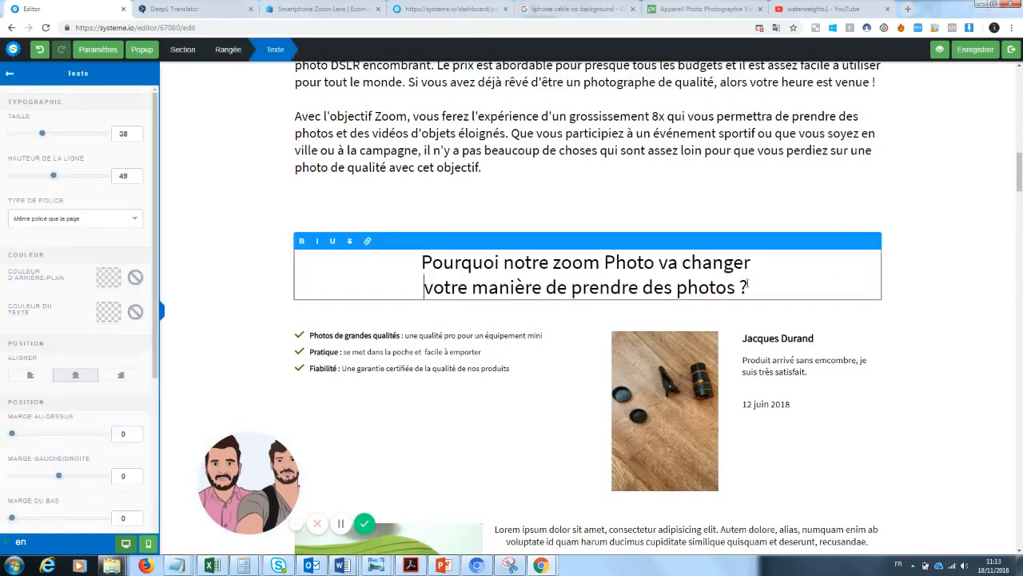
{"action": "left_click_drag", "start_coordinate": [755, 287], "coordinate": [403, 262]}
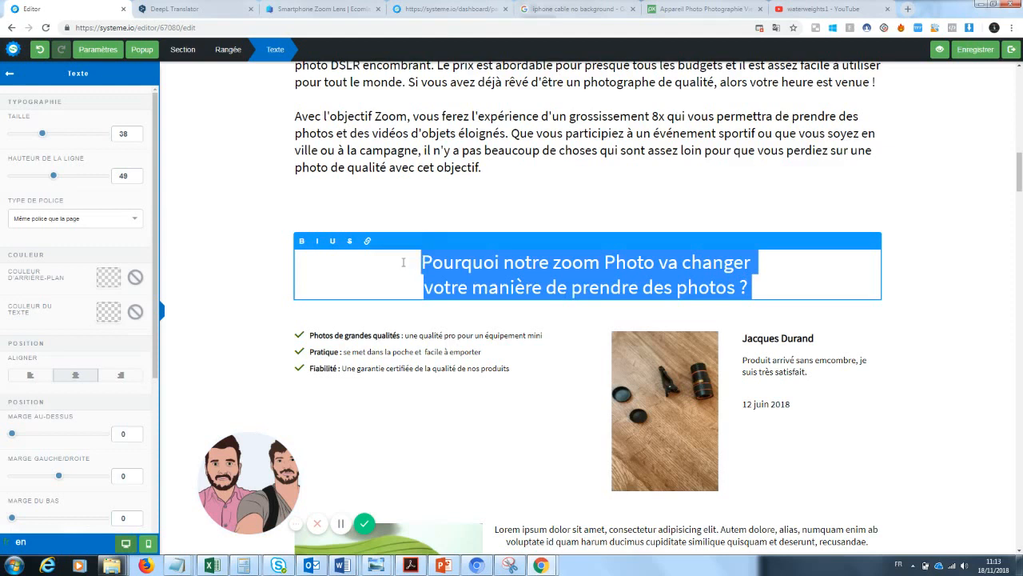
{"action": "key", "text": "ctrl+z"}
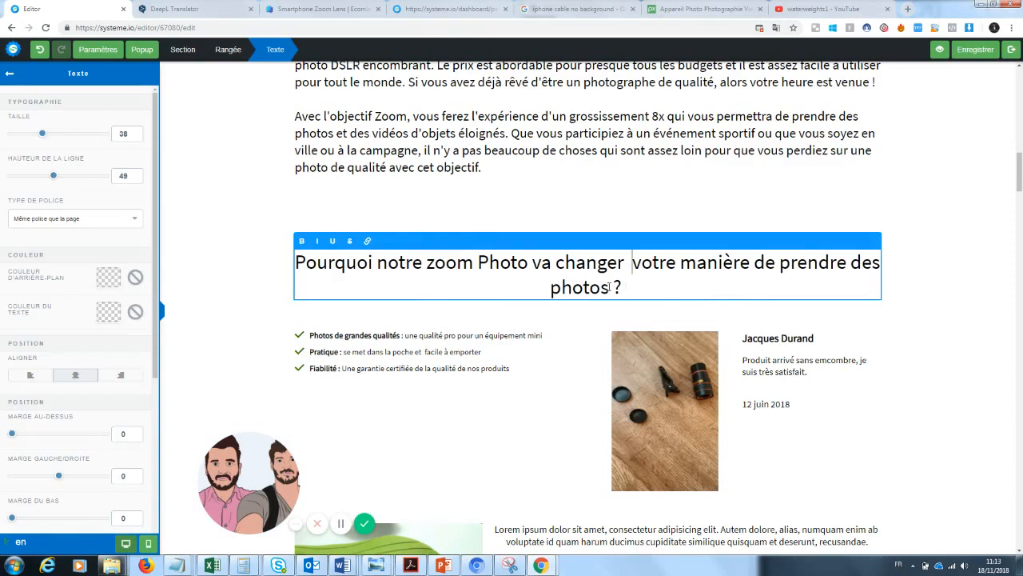
- Underline the word 'changer' in the heading
{"action": "left_click_drag", "start_coordinate": [624, 262], "coordinate": [529, 263]}
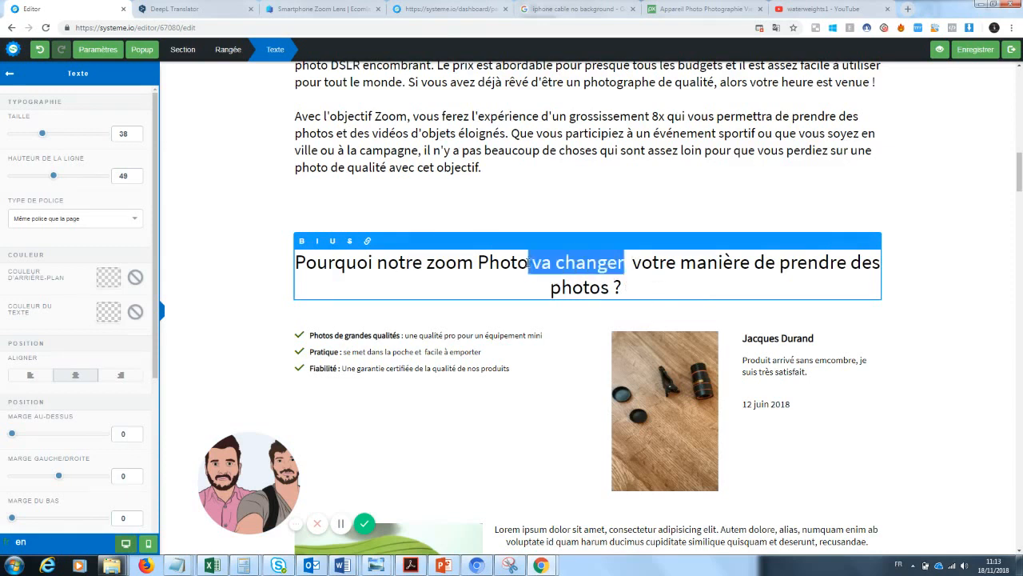
{"action": "left_click_drag", "start_coordinate": [625, 264], "coordinate": [559, 270]}
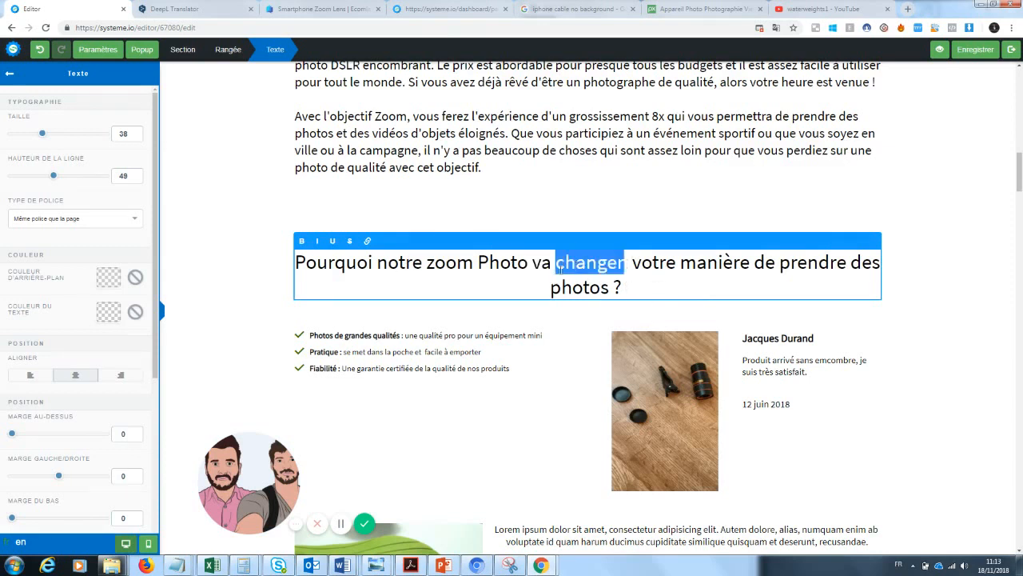
{"action": "left_click", "coordinate": [332, 241]}
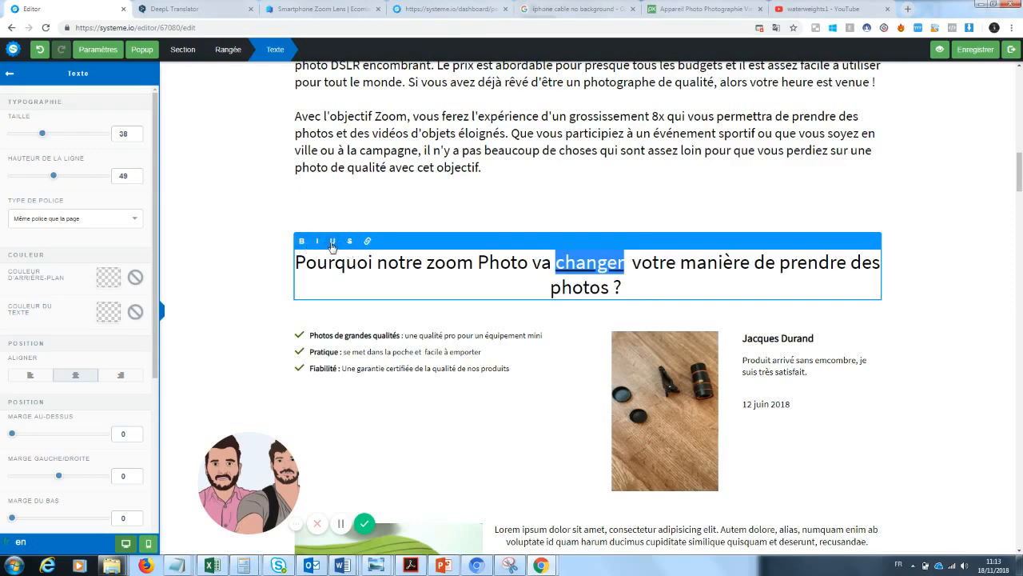
{"action": "left_click", "coordinate": [260, 273]}
{"action": "left_click_drag", "start_coordinate": [1020, 170], "coordinate": [1020, 80]}
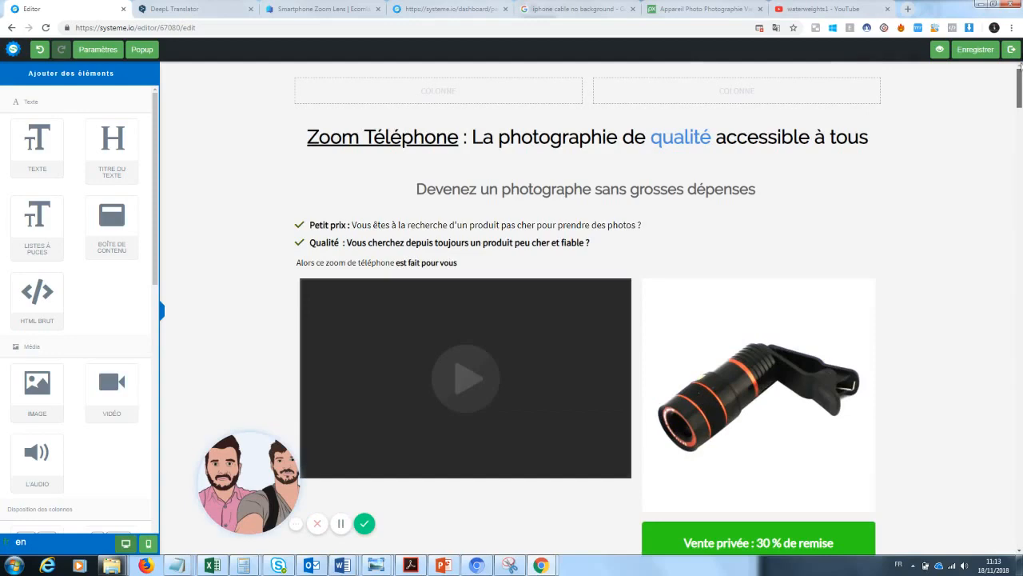
- Scroll down to the red 'VITE!' banner and the 'Ce qu'en pensent nos clients' section
{"action": "left_click_drag", "start_coordinate": [1020, 72], "coordinate": [1016, 183]}
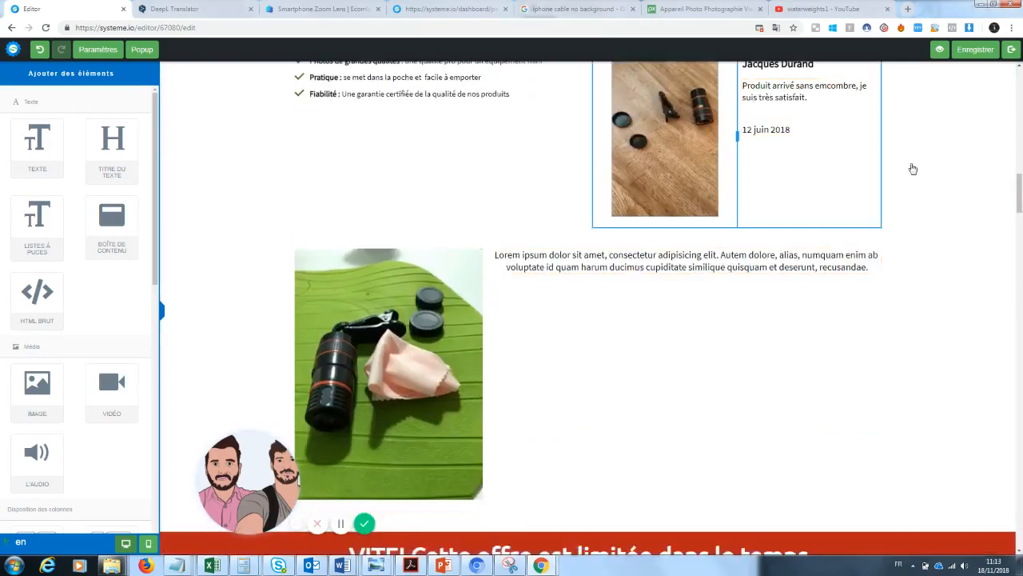
{"action": "left_click_drag", "start_coordinate": [1019, 197], "coordinate": [1019, 236]}
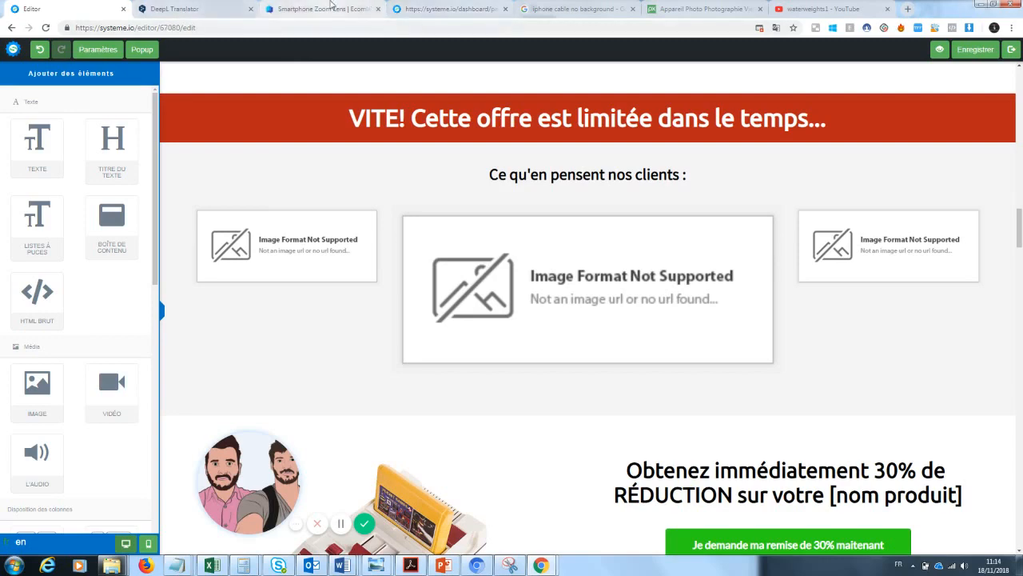
- Open the Nano Zoom store page from the lens listing, browse its reviews, and return to the editor
{"action": "left_click", "coordinate": [328, 8]}
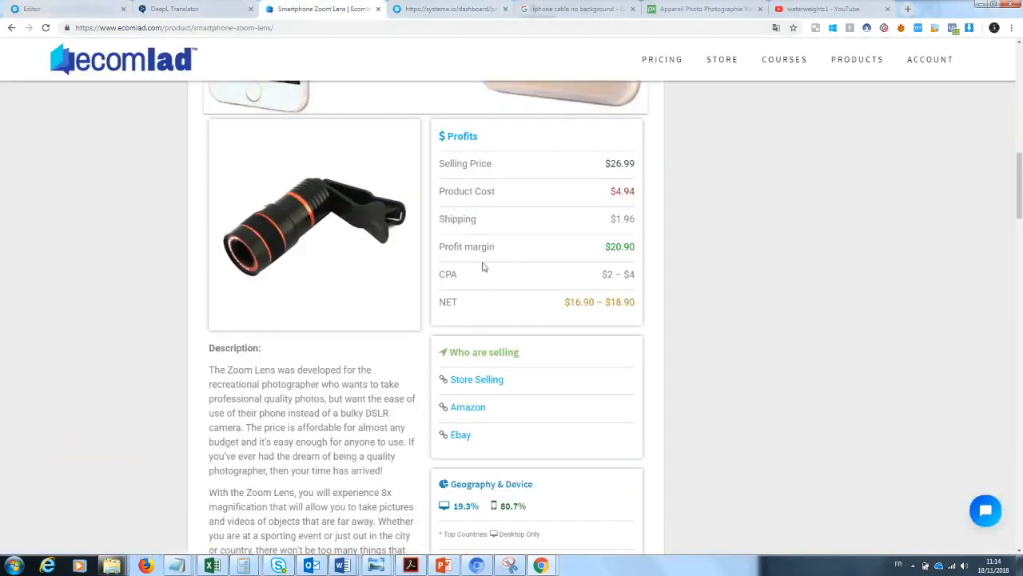
{"action": "left_click", "coordinate": [480, 385]}
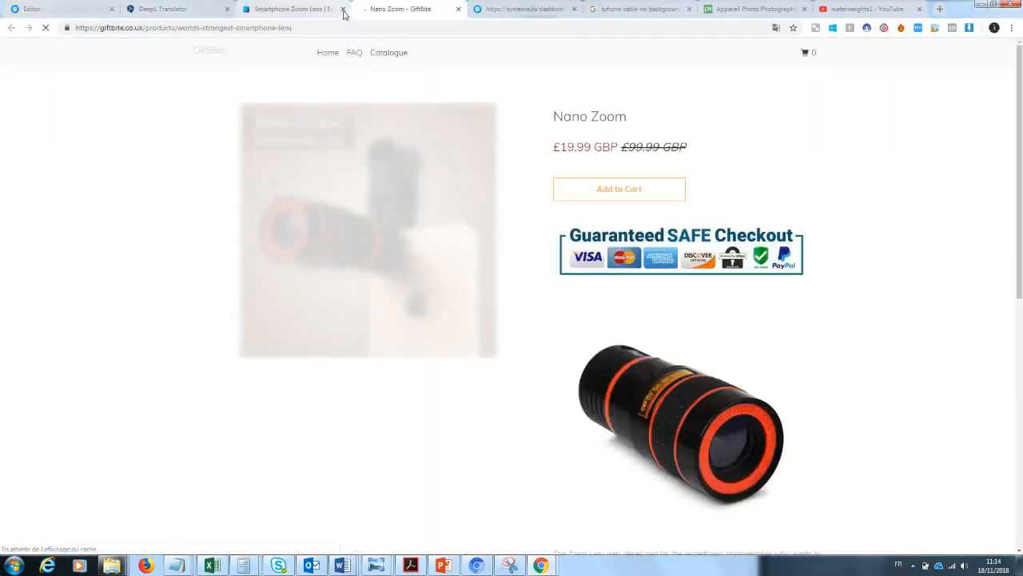
{"action": "left_click", "coordinate": [343, 8]}
{"action": "scroll", "coordinate": [685, 96], "scroll_direction": "down", "scroll_amount": 8}
{"action": "scroll", "coordinate": [1007, 342], "scroll_direction": "down", "scroll_amount": 1}
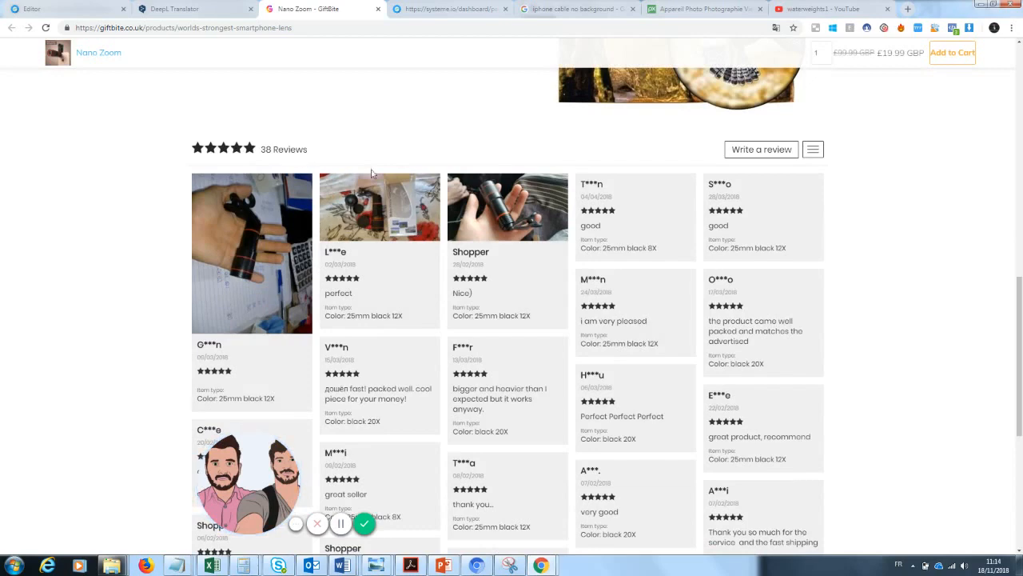
{"action": "left_click", "coordinate": [102, 5]}
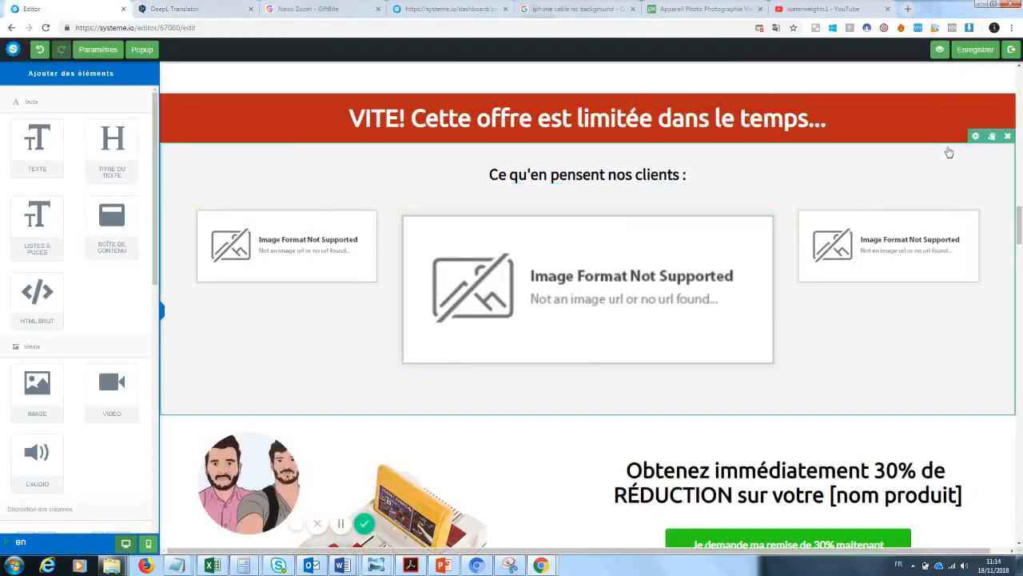
- Replace '[nom produit]' with 'Zoom' in the offer line under the discount button
{"action": "scroll", "coordinate": [1012, 210], "scroll_direction": "down", "scroll_amount": 3}
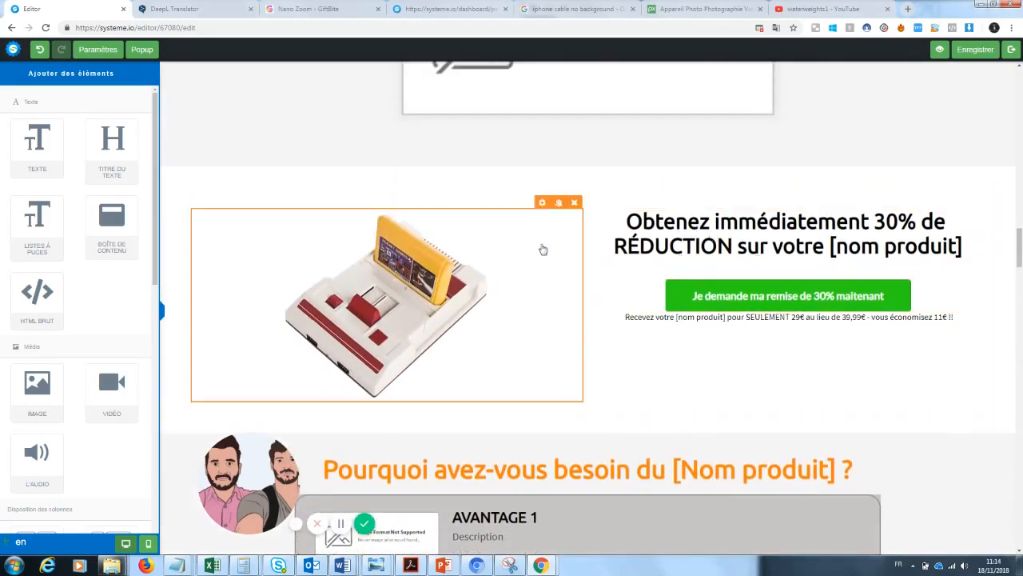
{"action": "left_click", "coordinate": [676, 320]}
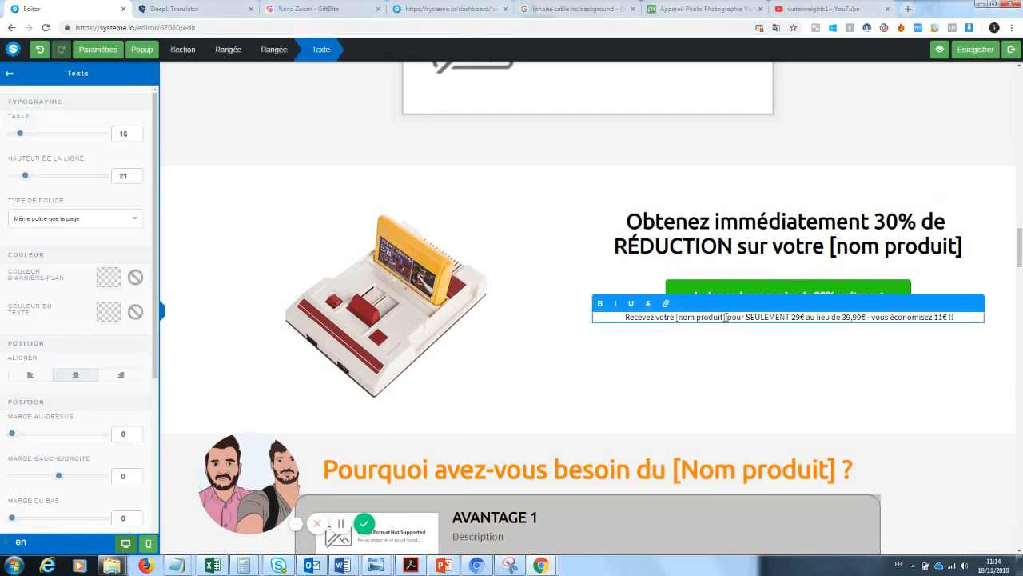
{"action": "left_click_drag", "start_coordinate": [725, 318], "coordinate": [678, 318]}
{"action": "type", "text": "Zoom"}
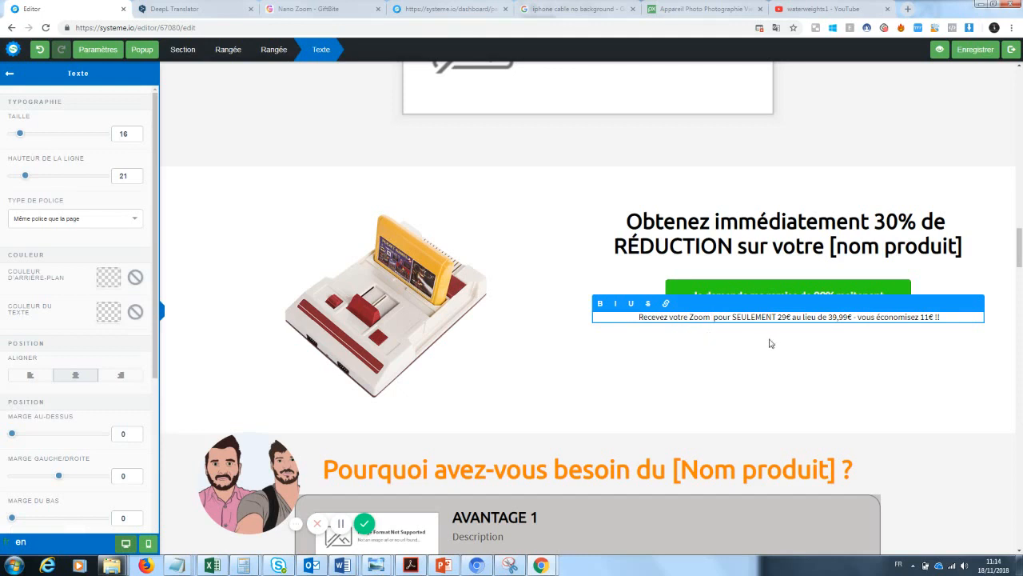
{"action": "left_click", "coordinate": [804, 337]}
- Change the offer price from 29€ to 20€ and the saving from 11€ to 19€
{"action": "left_click", "coordinate": [786, 317]}
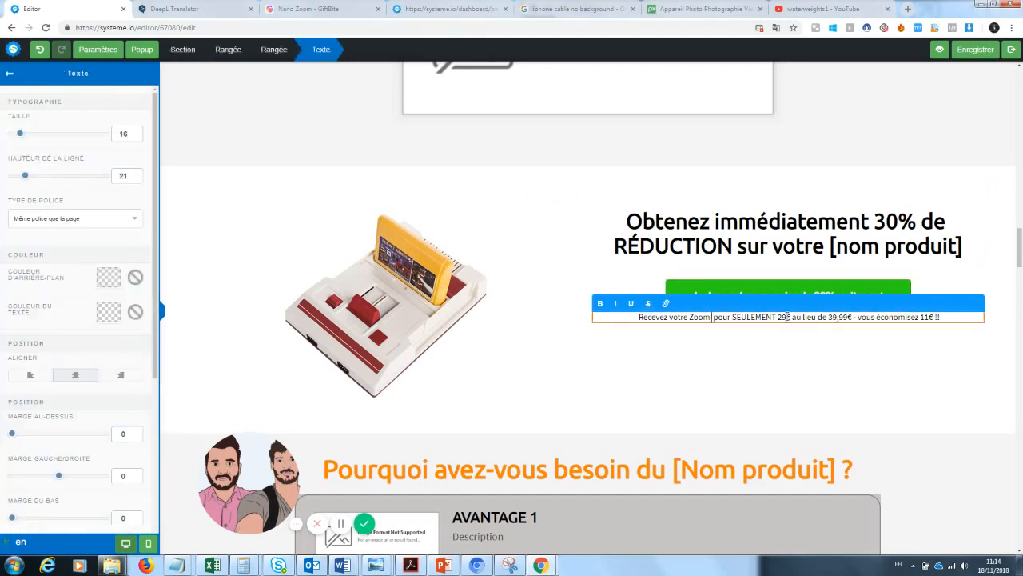
{"action": "key", "text": "BackSpace"}
{"action": "type", "text": "0"}
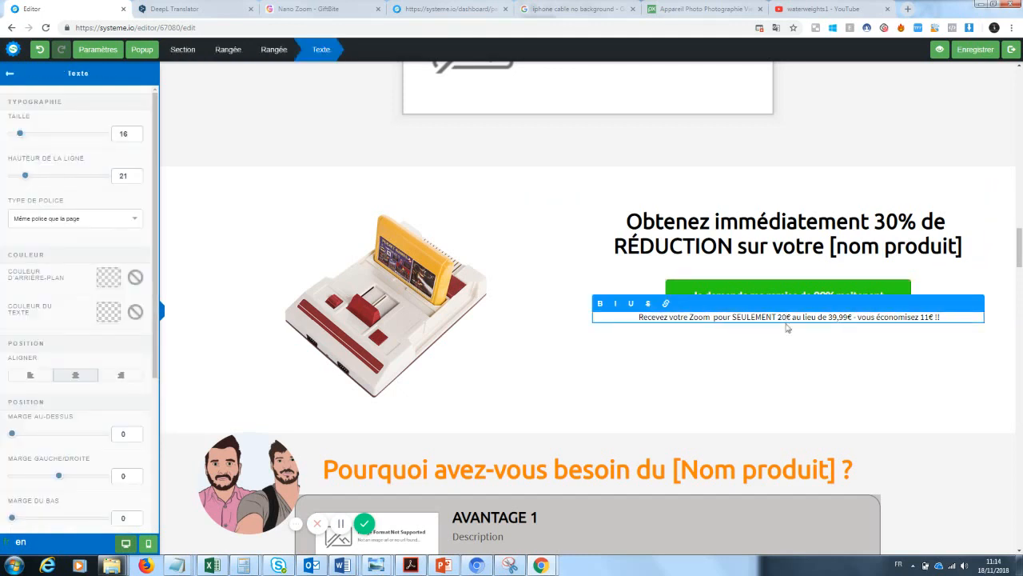
{"action": "left_click", "coordinate": [825, 342]}
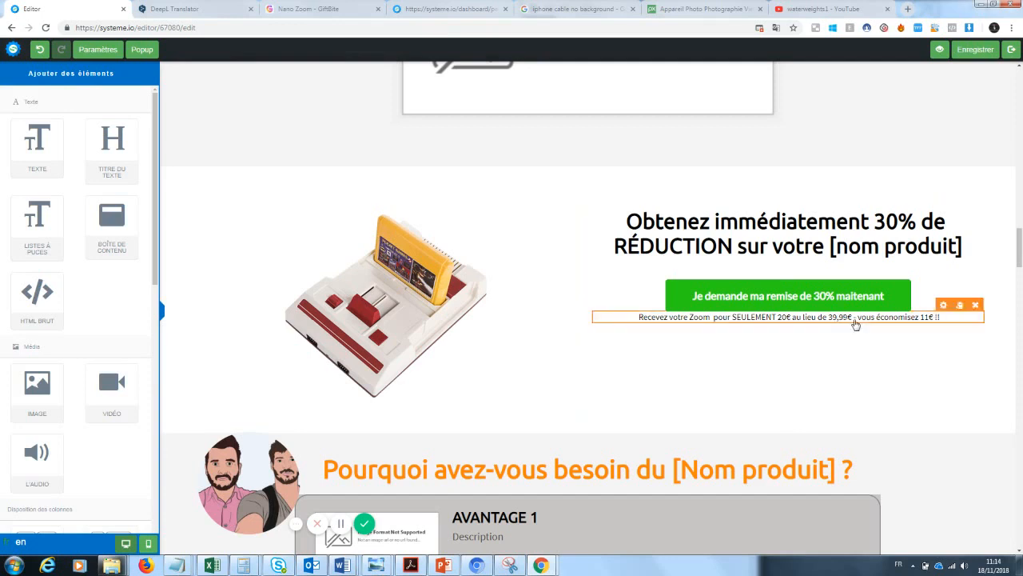
{"action": "left_click", "coordinate": [934, 318]}
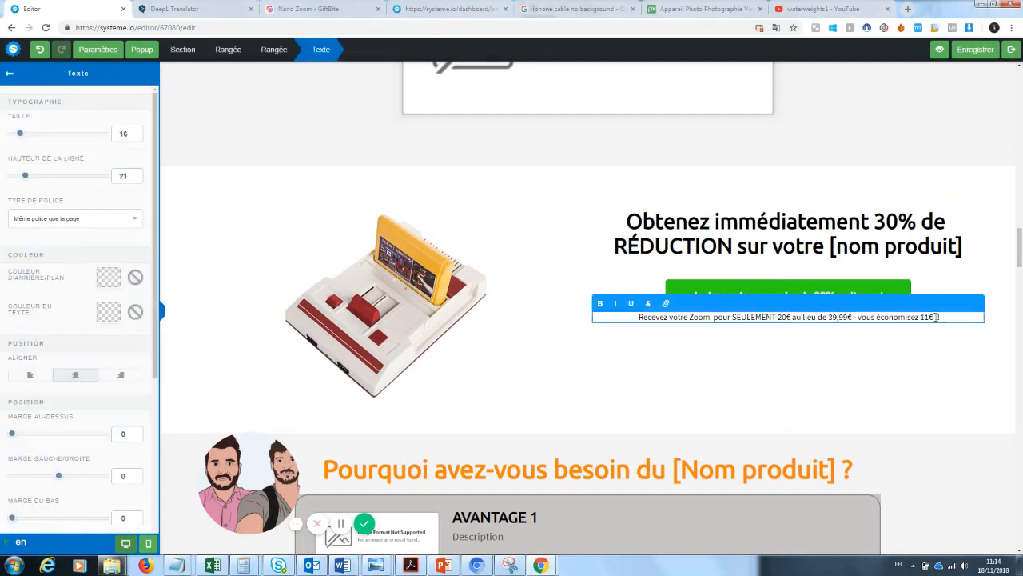
{"action": "key", "text": "BackSpace"}
{"action": "type", "text": "9"}
{"action": "left_click", "coordinate": [748, 406]}
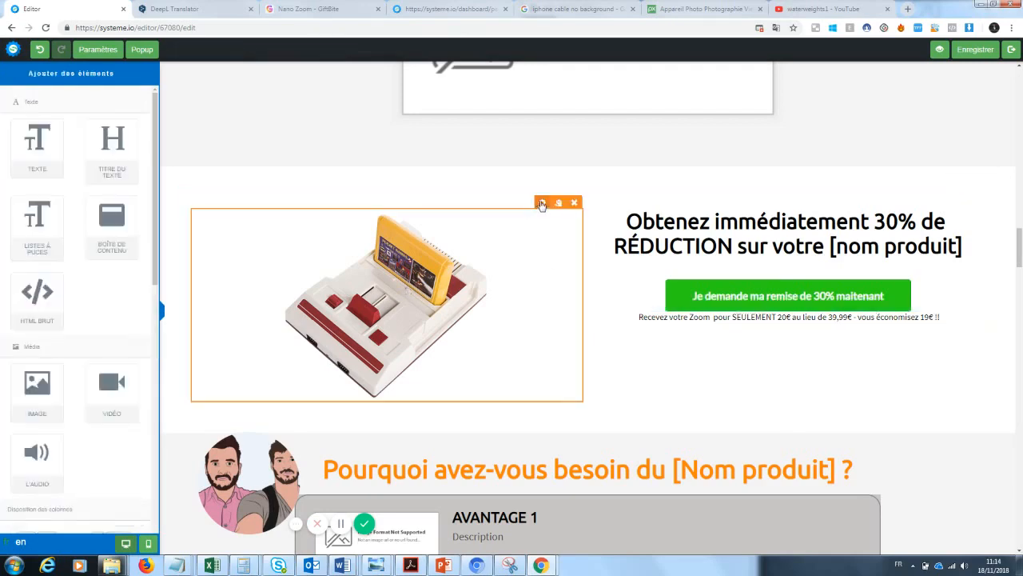
- Replace the game console image in the offer section with the telescopic lens photo
{"action": "left_click", "coordinate": [544, 204]}
{"action": "left_click", "coordinate": [114, 115]}
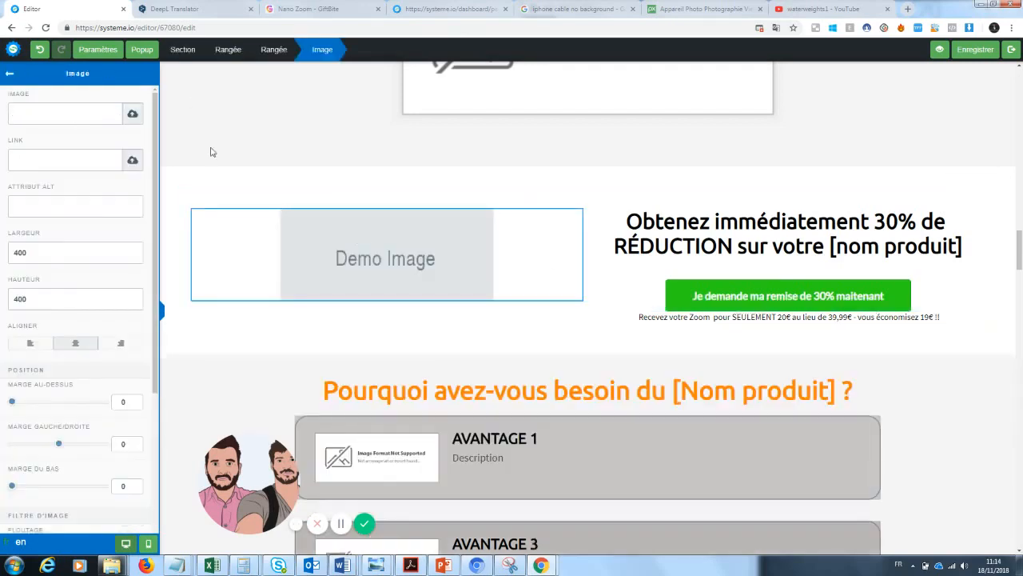
{"action": "left_click", "coordinate": [133, 115]}
{"action": "left_click", "coordinate": [518, 233]}
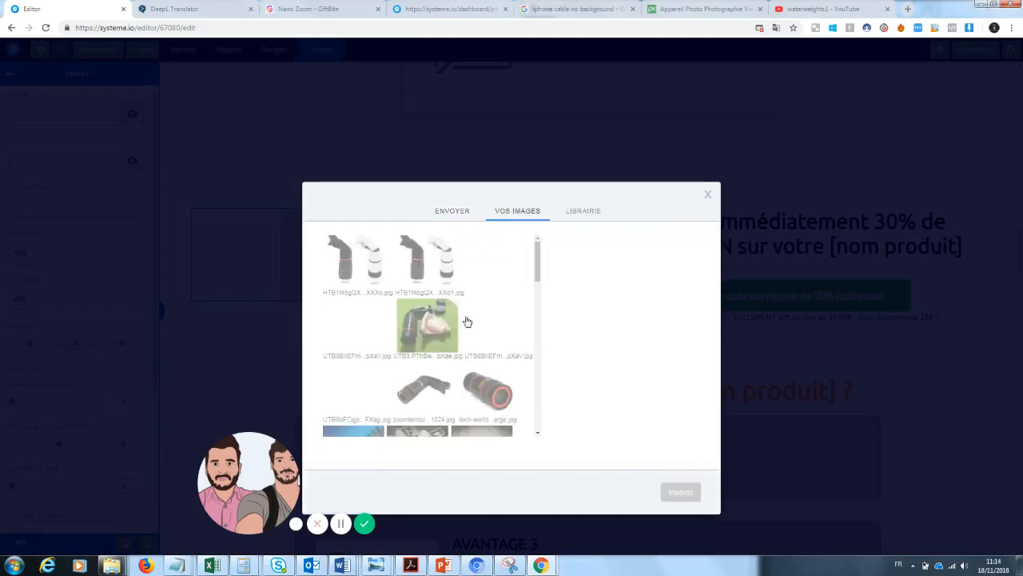
{"action": "left_click", "coordinate": [486, 390]}
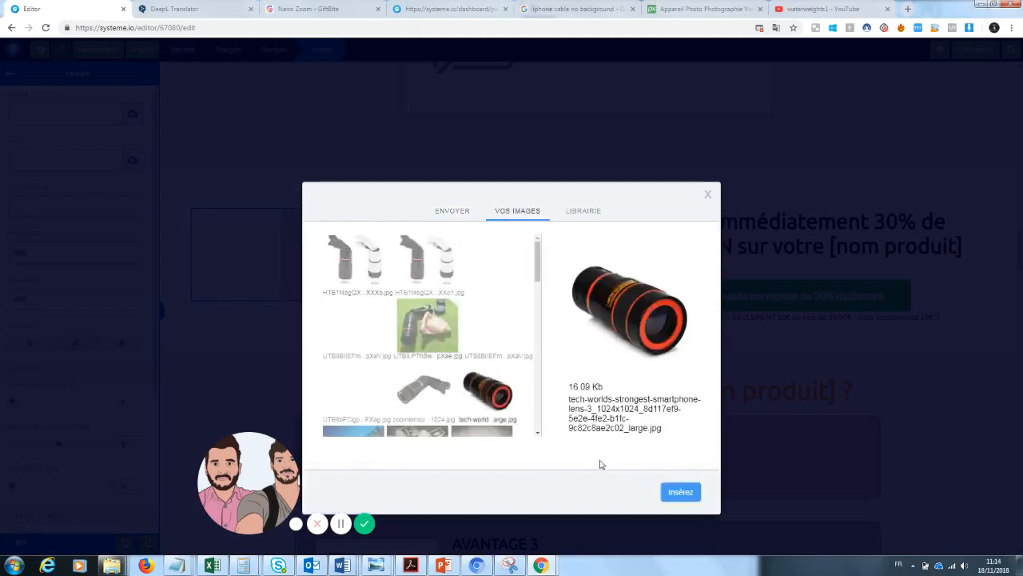
{"action": "left_click", "coordinate": [680, 491]}
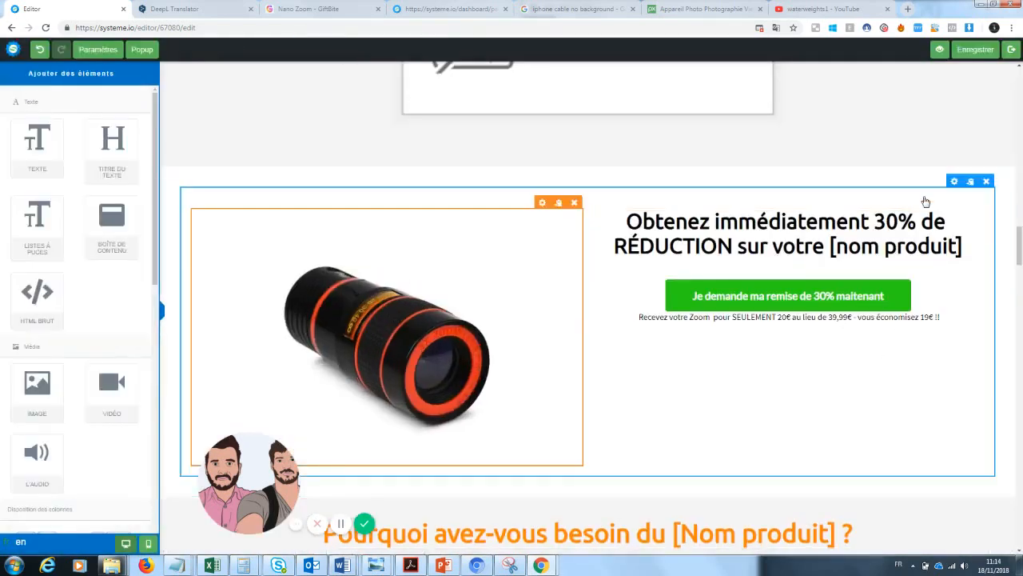
- Replace '[nom produit]' in the offer heading with 'Zoom Téléphone'
{"action": "left_click", "coordinate": [935, 238]}
{"action": "left_click_drag", "start_coordinate": [954, 247], "coordinate": [833, 253]}
{"action": "type", "text": "Zoo"}
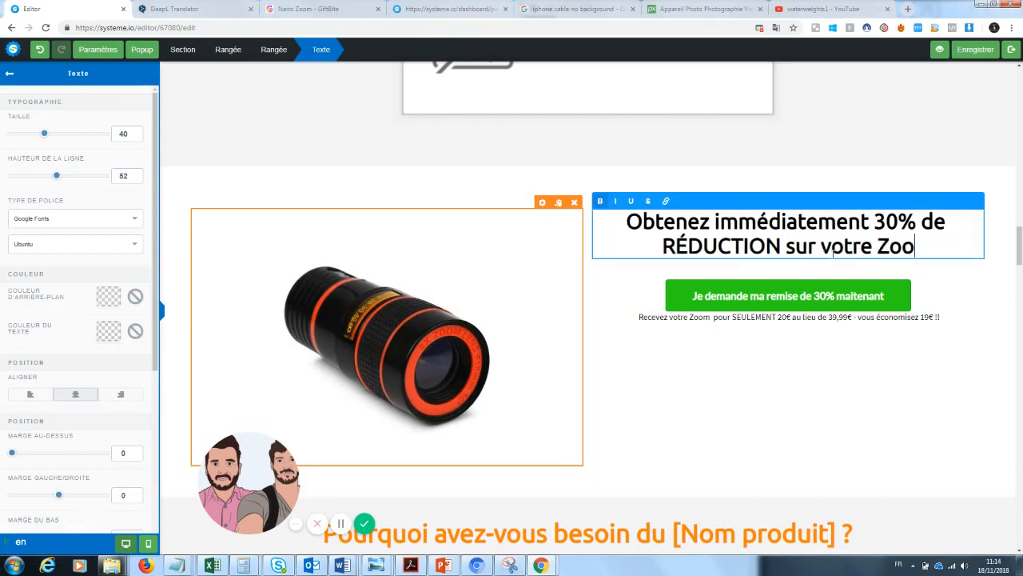
{"action": "type", "text": "m Photo"}
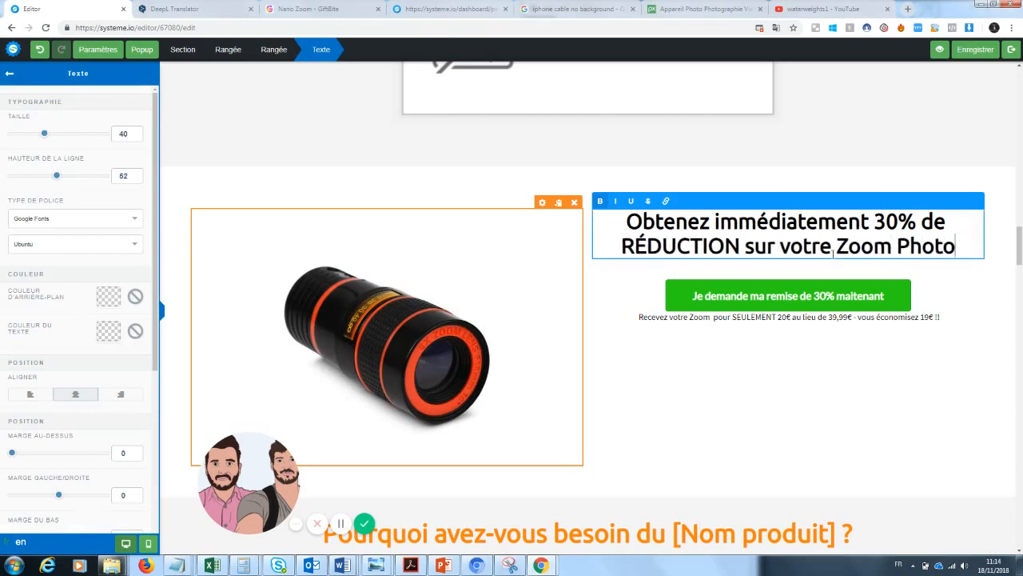
{"action": "left_click", "coordinate": [1019, 237]}
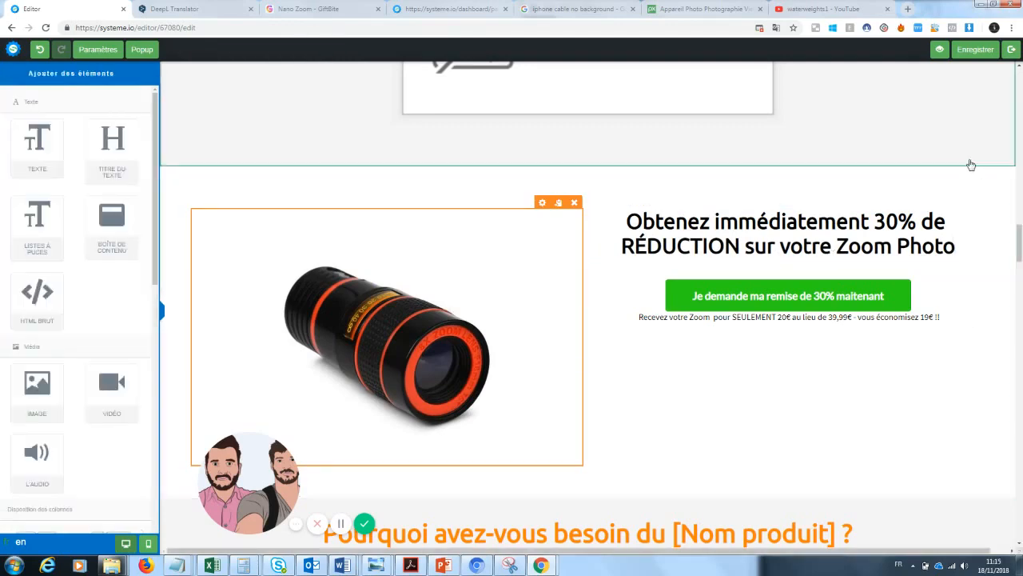
{"action": "mouse_move", "coordinate": [1019, 235]}
{"action": "left_mouse_down"}
{"action": "mouse_move", "coordinate": [1022, 76]}
{"action": "mouse_move", "coordinate": [1020, 265]}
{"action": "mouse_move", "coordinate": [1020, 228]}
{"action": "mouse_move", "coordinate": [1020, 240]}
{"action": "left_mouse_up"}
{"action": "left_click", "coordinate": [959, 273]}
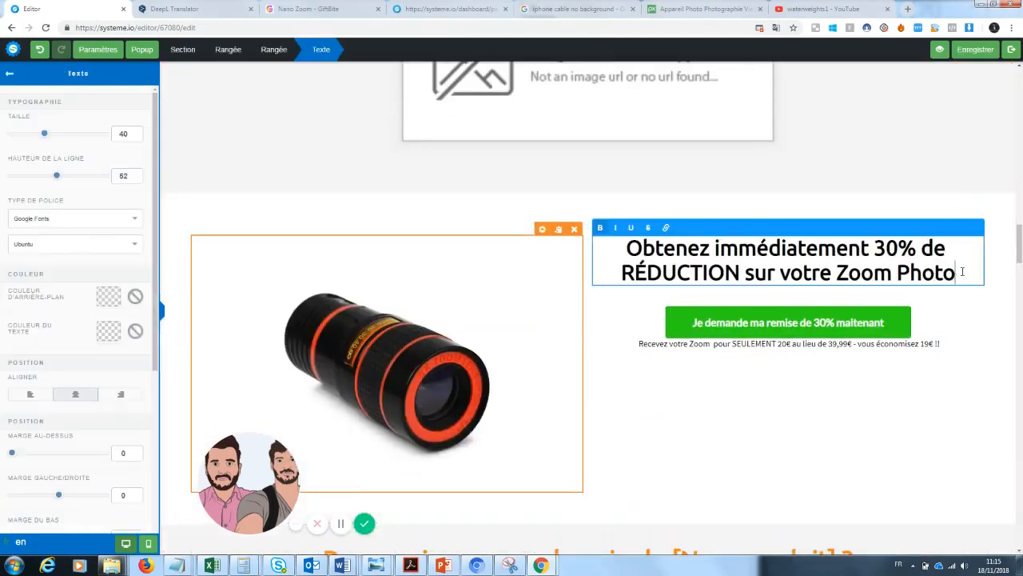
{"action": "left_click_drag", "start_coordinate": [959, 274], "coordinate": [897, 277]}
{"action": "type", "text": "Téléphone"}
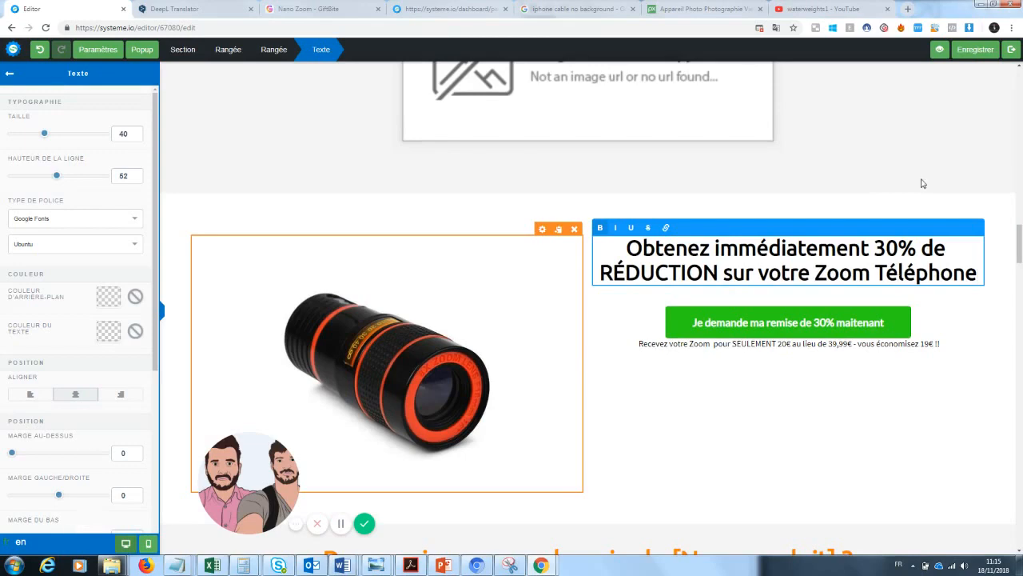
{"action": "left_click_drag", "start_coordinate": [1021, 250], "coordinate": [1022, 85]}
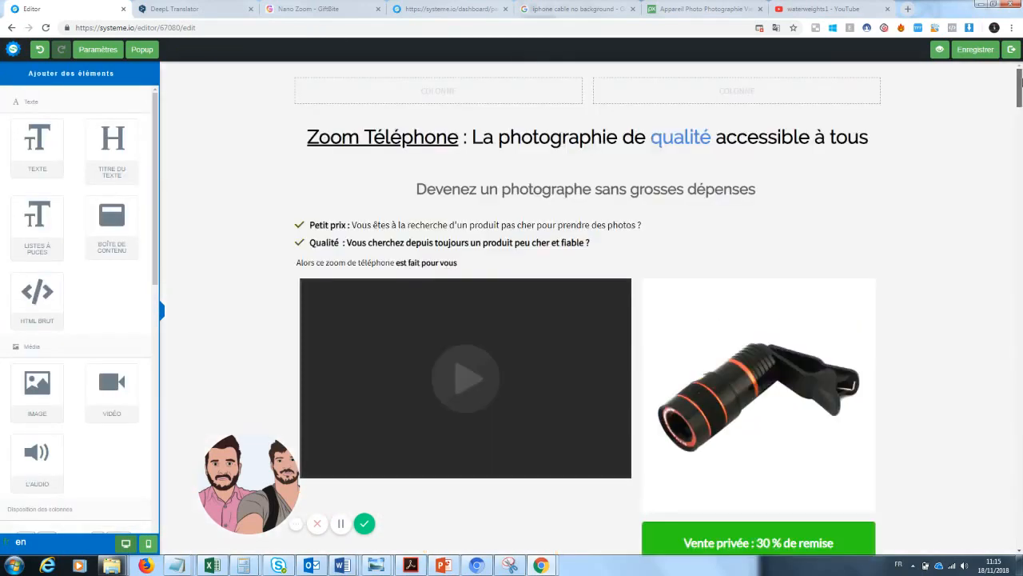
- Replace 'Téléphone' in the top headline so the product reads Zoom' Pro
{"action": "left_click", "coordinate": [462, 137]}
{"action": "left_click_drag", "start_coordinate": [459, 138], "coordinate": [361, 132]}
{"action": "key", "text": "BackSpace"}
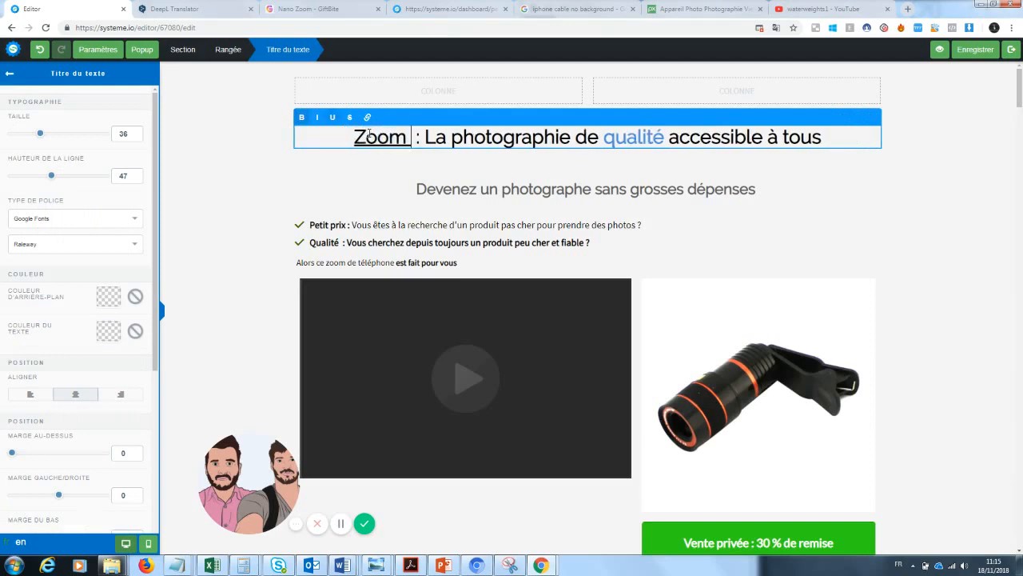
{"action": "type", "text": "' Pro"}
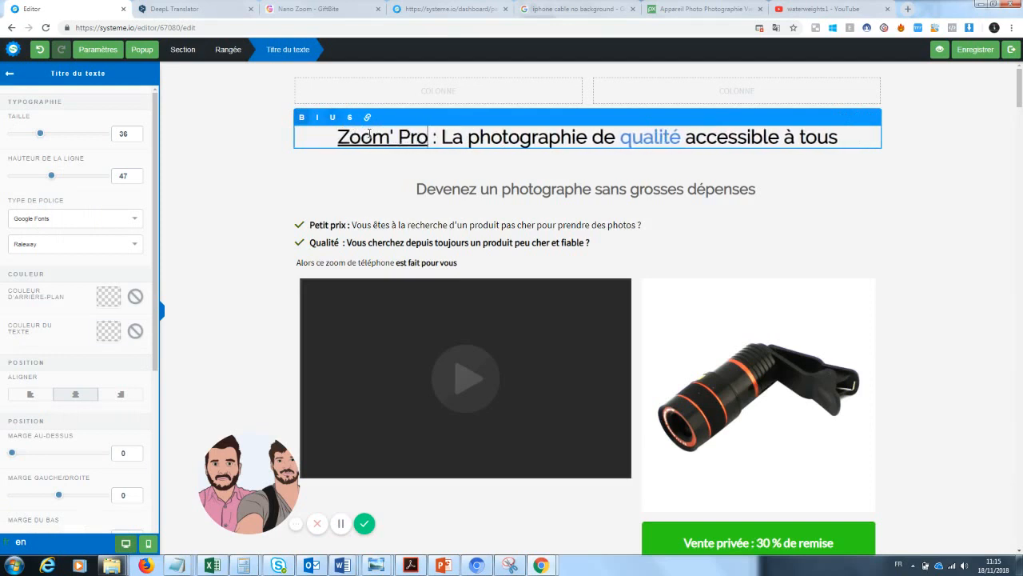
{"action": "left_click", "coordinate": [874, 238]}
- Change the discount offer heading's product name to Zoom'pro
{"action": "left_click_drag", "start_coordinate": [1020, 91], "coordinate": [872, 231]}
{"action": "left_click", "coordinate": [957, 229]}
{"action": "key", "text": "BackSpace"}
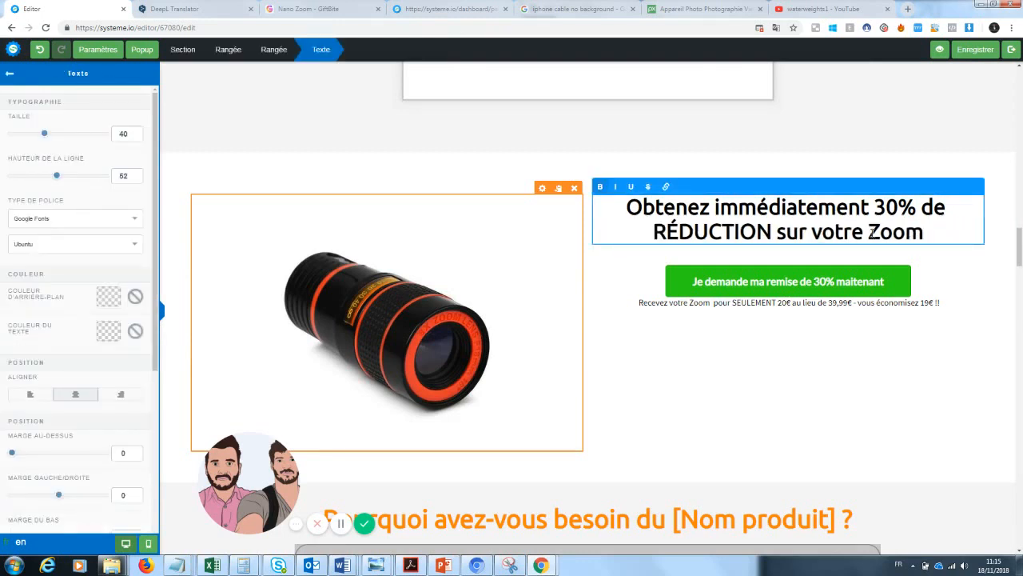
{"action": "type", "text": "'pro"}
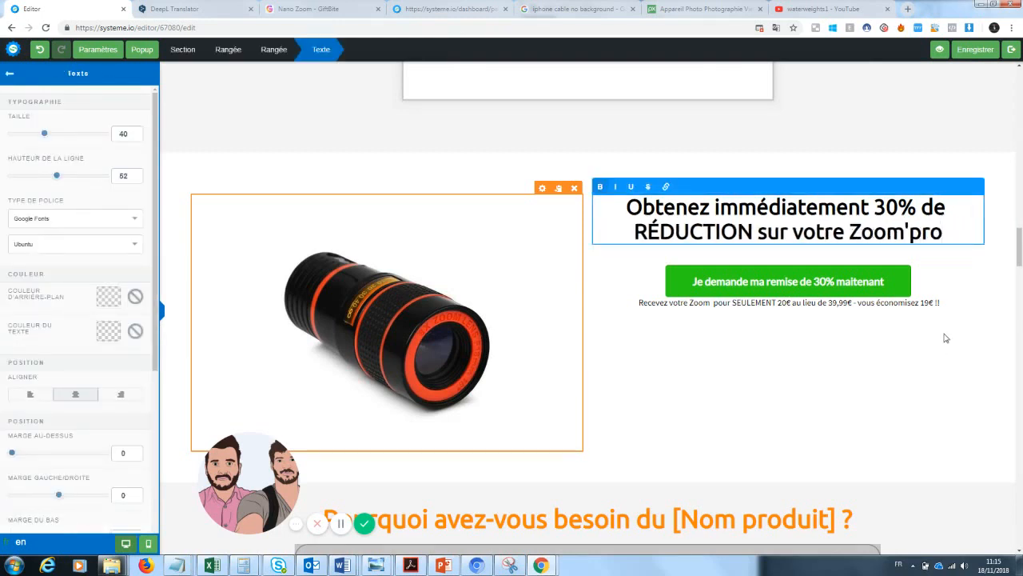
{"action": "left_click", "coordinate": [946, 339]}
{"action": "scroll", "coordinate": [946, 339], "scroll_direction": "up", "scroll_amount": 4}
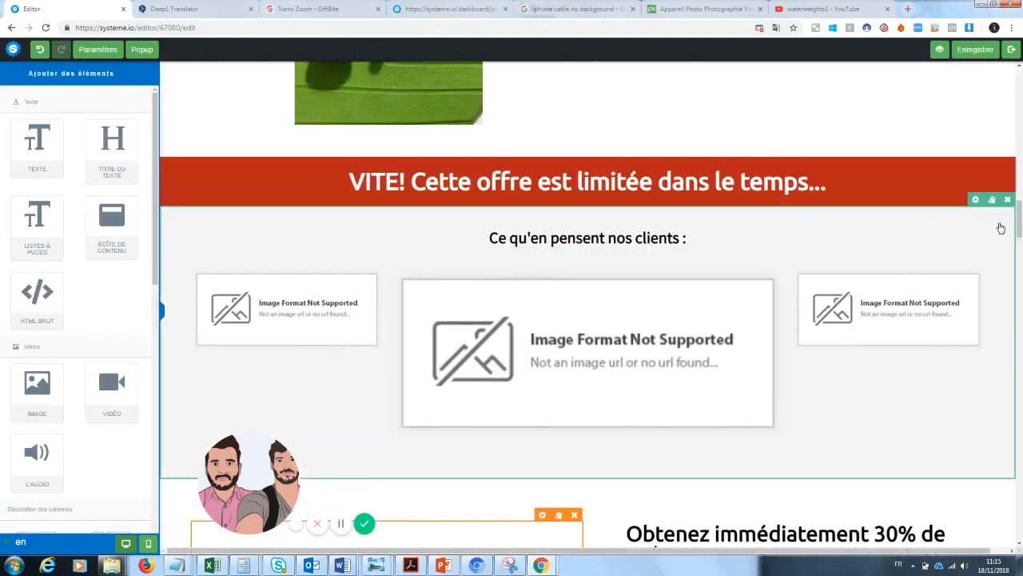
- Delete the customer testimonials section, then undo to restore it
{"action": "left_click", "coordinate": [1008, 200]}
{"action": "left_click", "coordinate": [560, 88]}
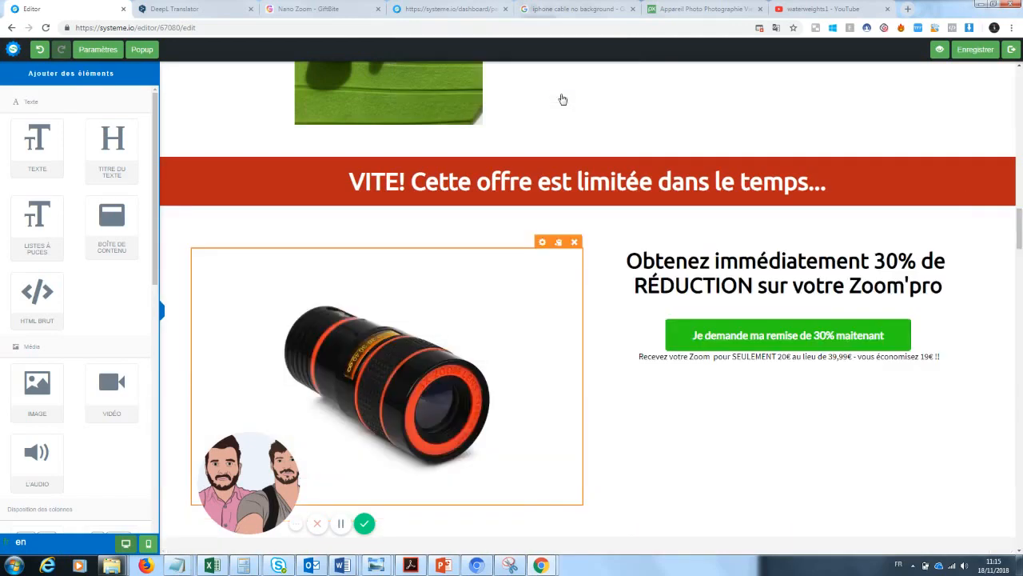
{"action": "left_click_drag", "start_coordinate": [1021, 232], "coordinate": [1021, 189]}
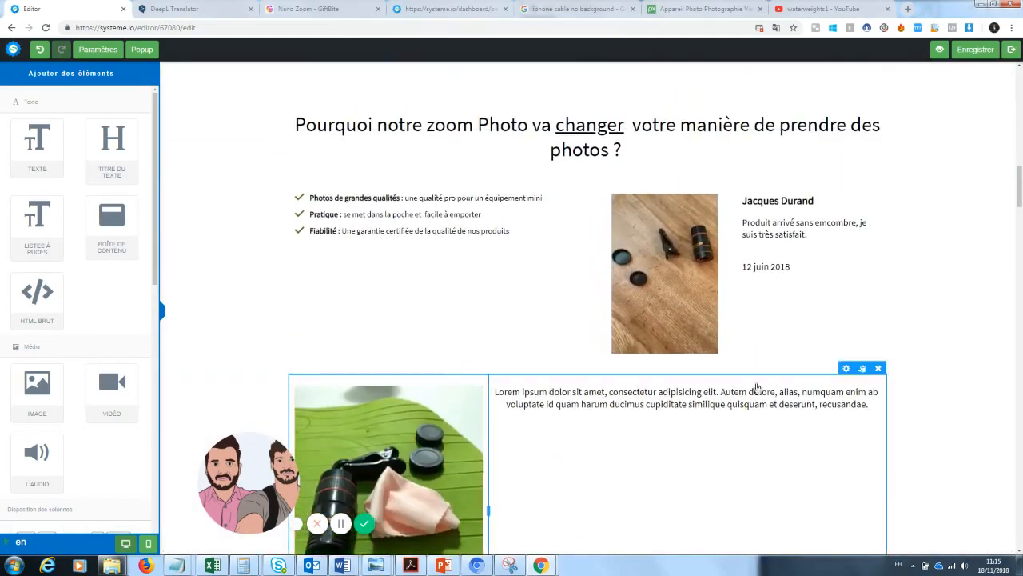
{"action": "scroll", "coordinate": [1002, 200], "scroll_direction": "down", "scroll_amount": 4}
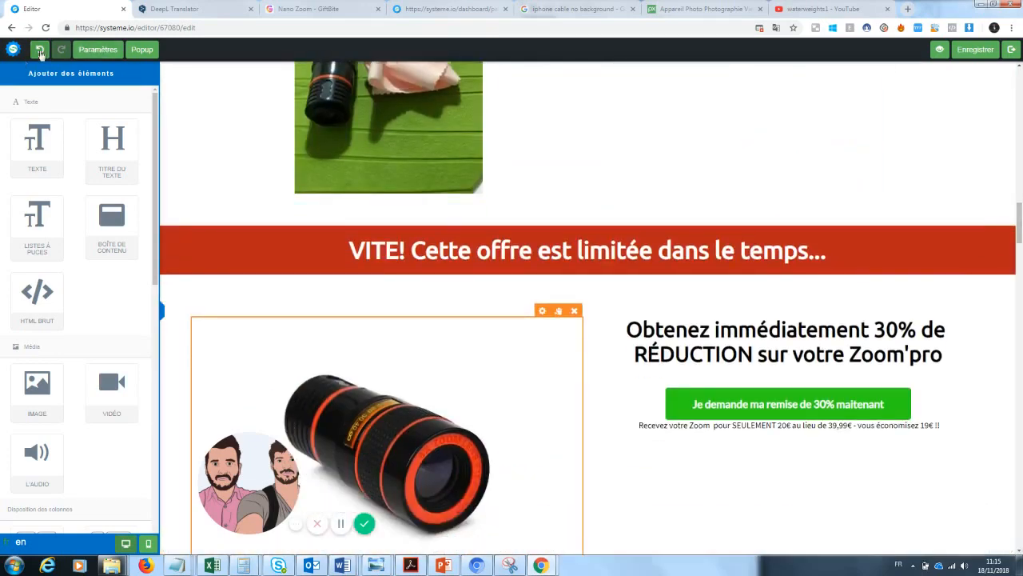
{"action": "left_click", "coordinate": [39, 49]}
- Replace the [Nom produit] placeholder in the orange benefits heading with Zoom Pro
{"action": "scroll", "coordinate": [1000, 247], "scroll_direction": "down", "scroll_amount": 3}
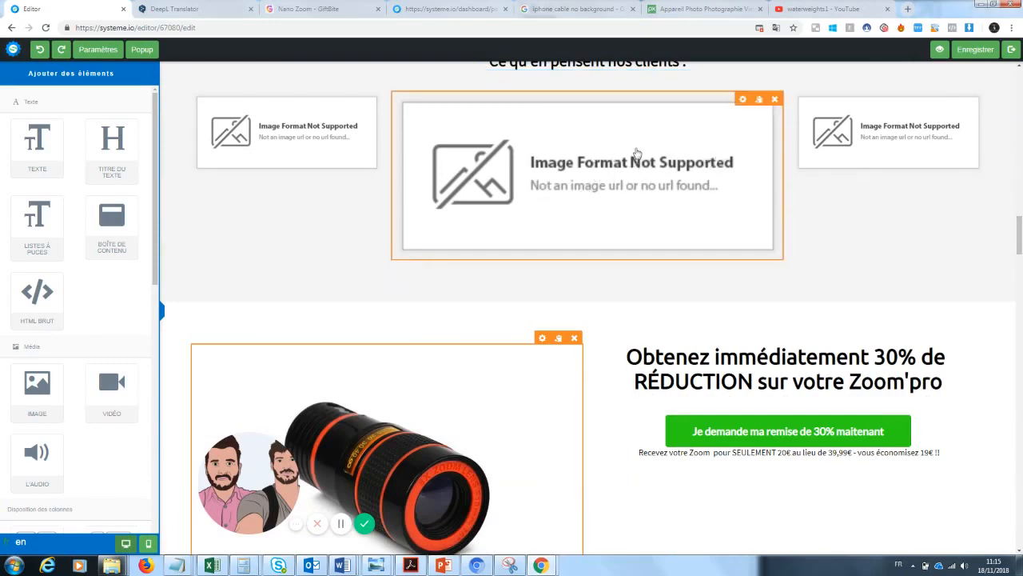
{"action": "left_click_drag", "start_coordinate": [1019, 236], "coordinate": [1020, 285]}
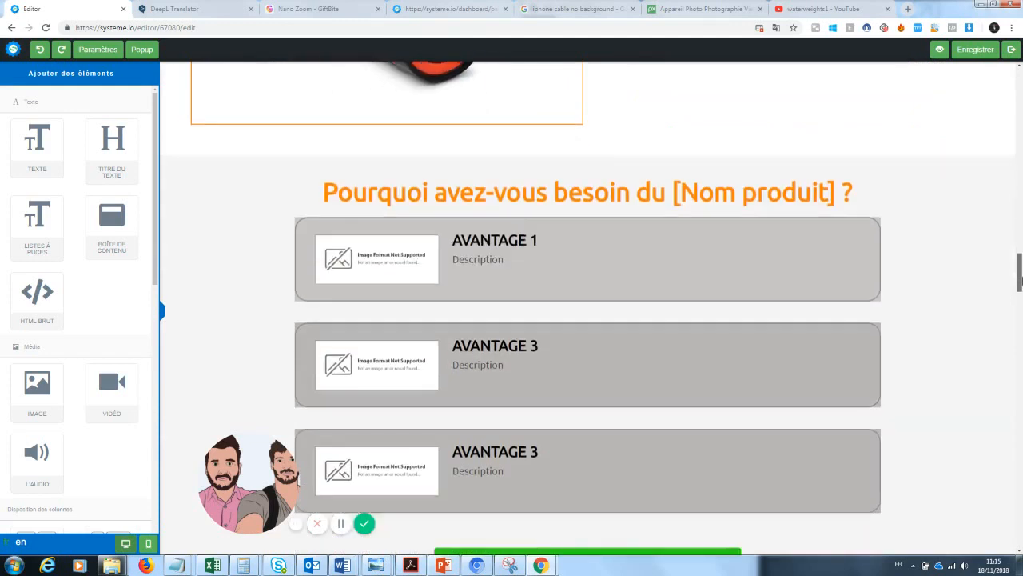
{"action": "left_click", "coordinate": [790, 197]}
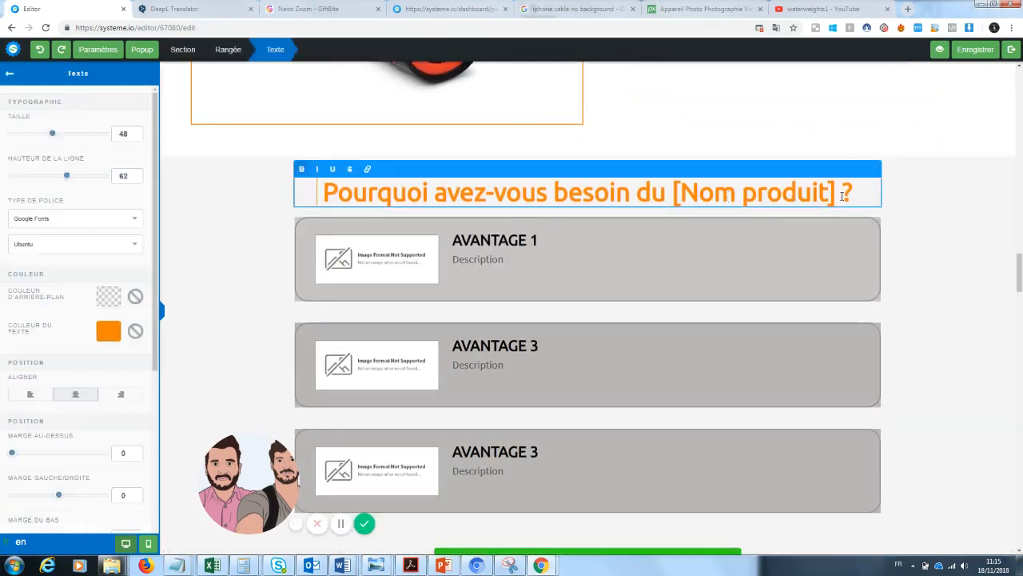
{"action": "left_click_drag", "start_coordinate": [833, 196], "coordinate": [674, 198]}
{"action": "type", "text": "Zoom "}
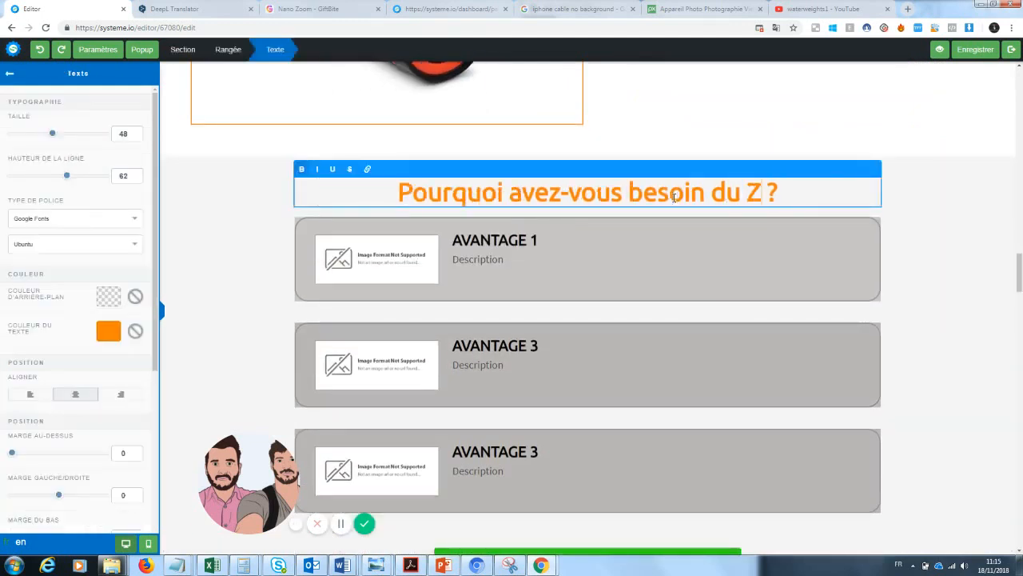
{"action": "type", "text": "Pro"}
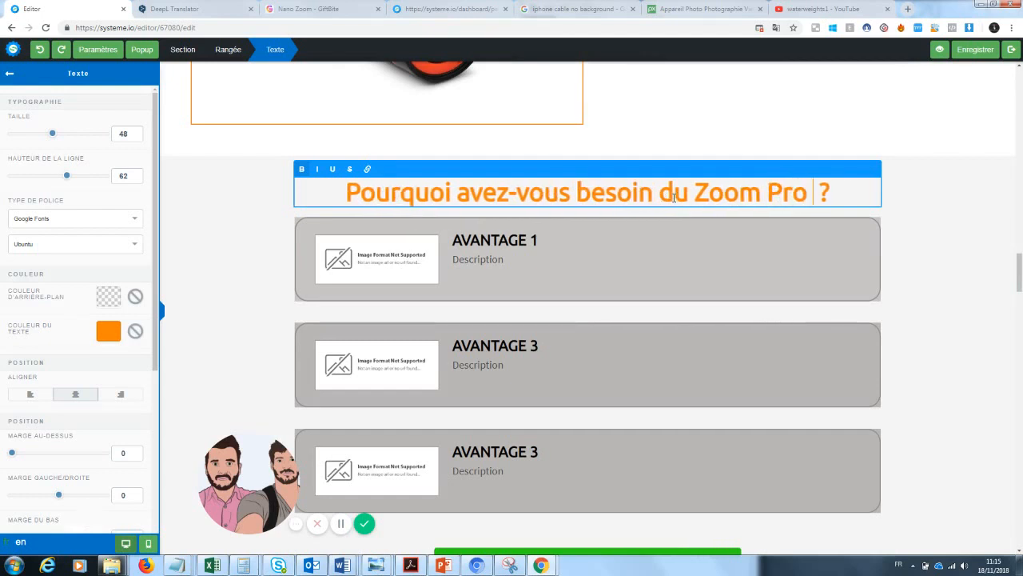
{"action": "left_click", "coordinate": [392, 265]}
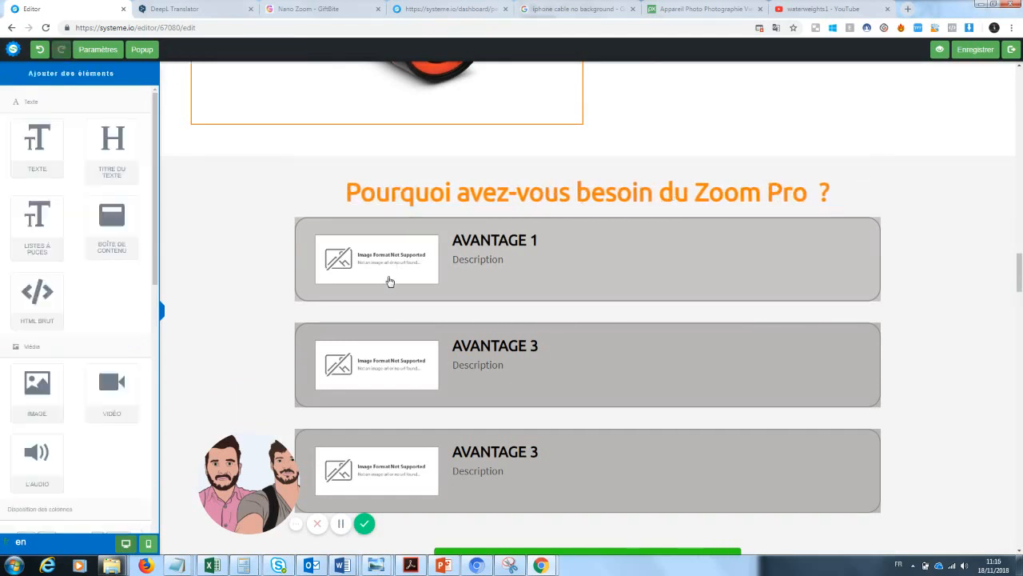
- Replace the broken AVANTAGE 1 image with the film strip picture from uploaded images
{"action": "left_click", "coordinate": [383, 266]}
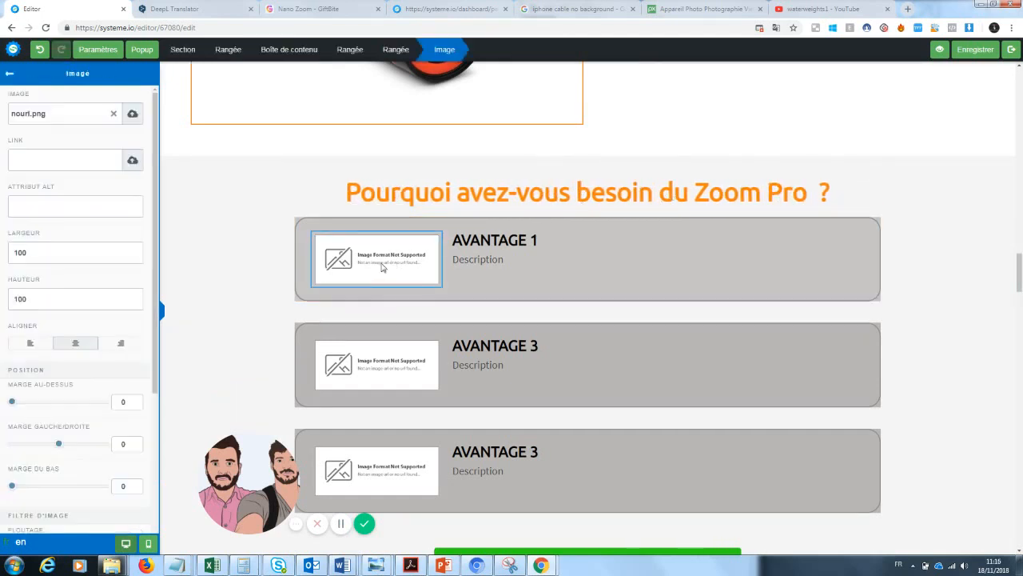
{"action": "left_click", "coordinate": [114, 115]}
{"action": "left_click", "coordinate": [132, 115]}
{"action": "left_click", "coordinate": [518, 232]}
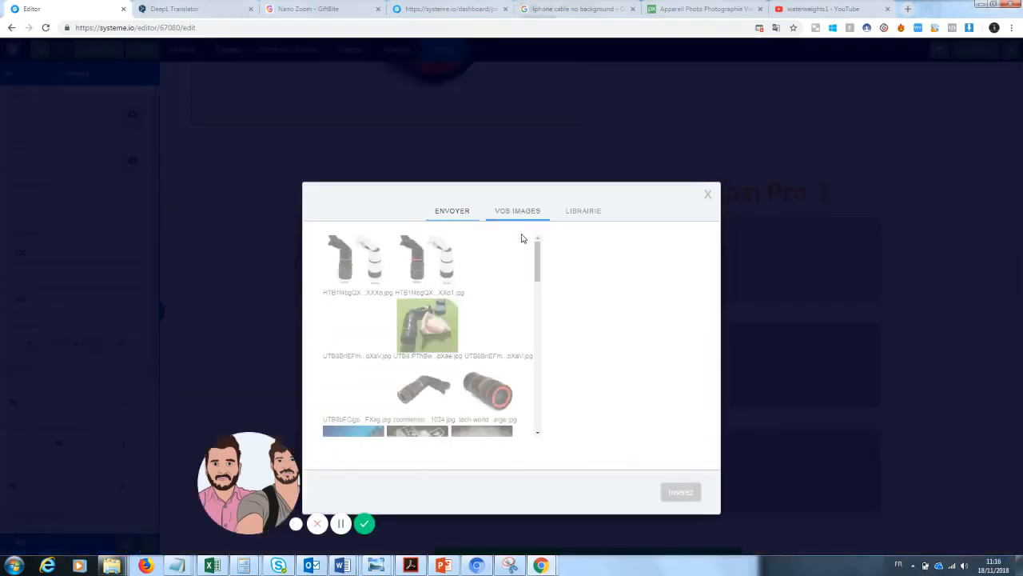
{"action": "left_click_drag", "start_coordinate": [538, 259], "coordinate": [538, 284]}
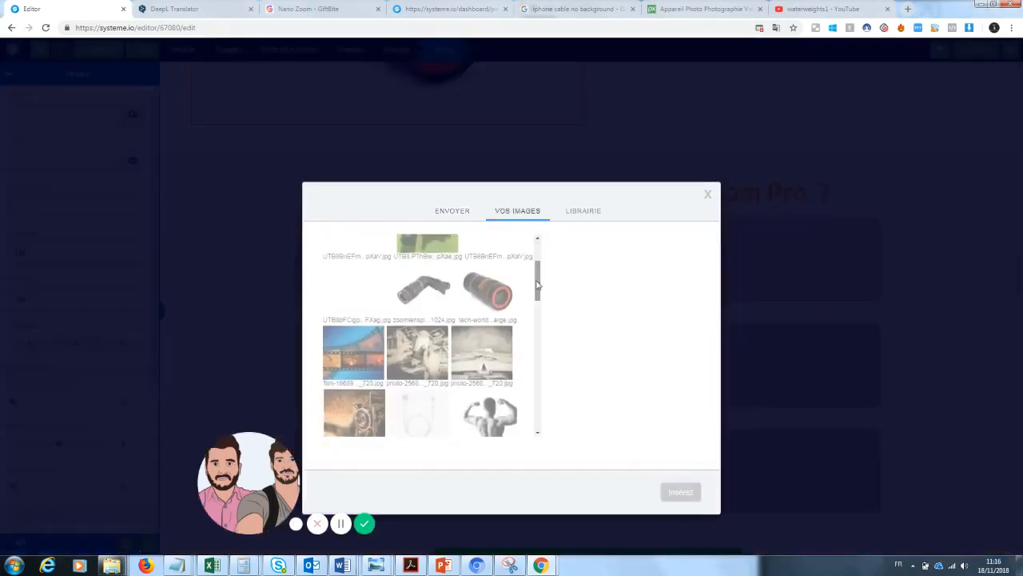
{"action": "left_click", "coordinate": [354, 352]}
{"action": "left_click", "coordinate": [690, 493]}
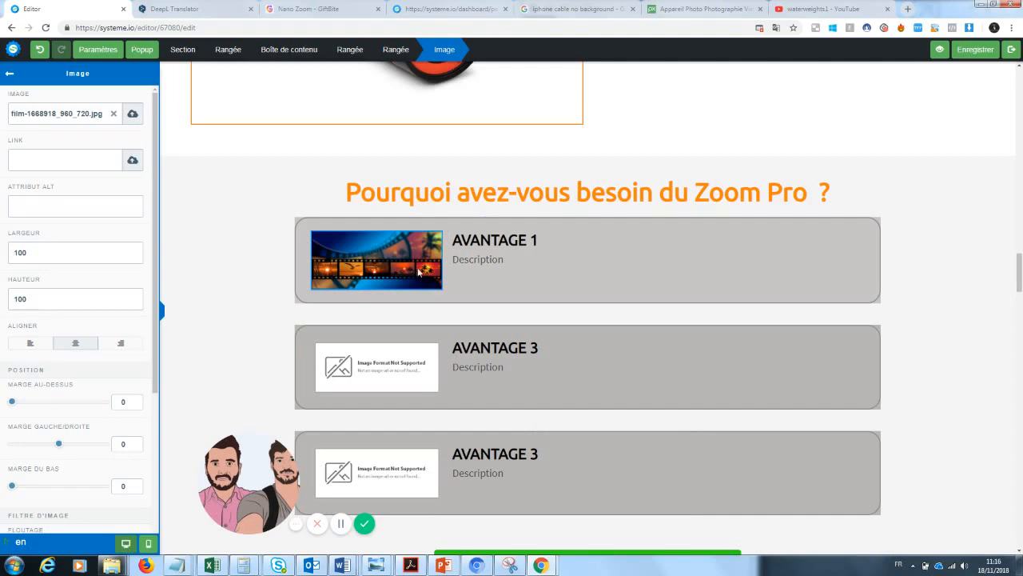
- Put the old photographs picture into the second benefit card's image
{"action": "left_click", "coordinate": [364, 365]}
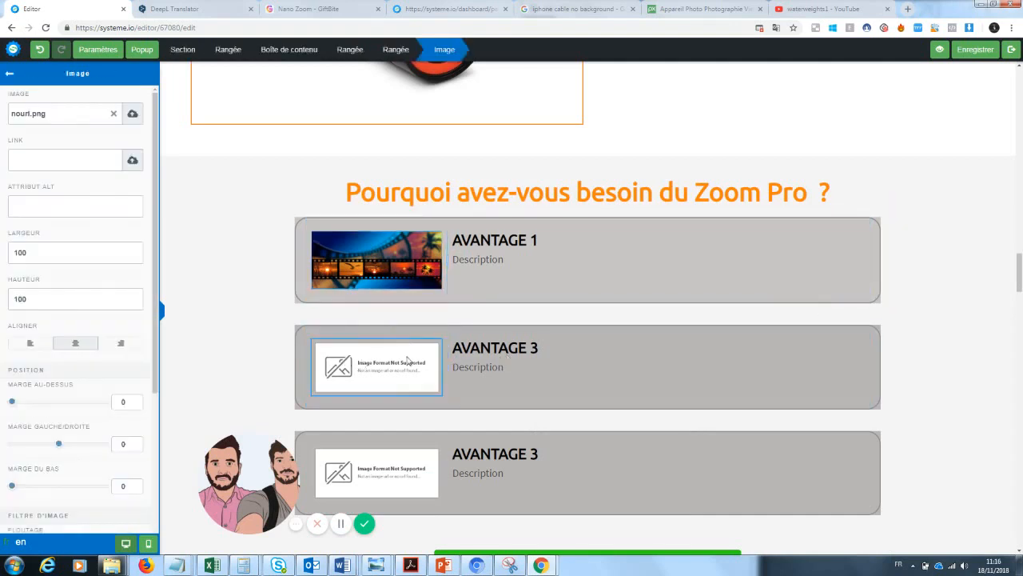
{"action": "left_click", "coordinate": [415, 433]}
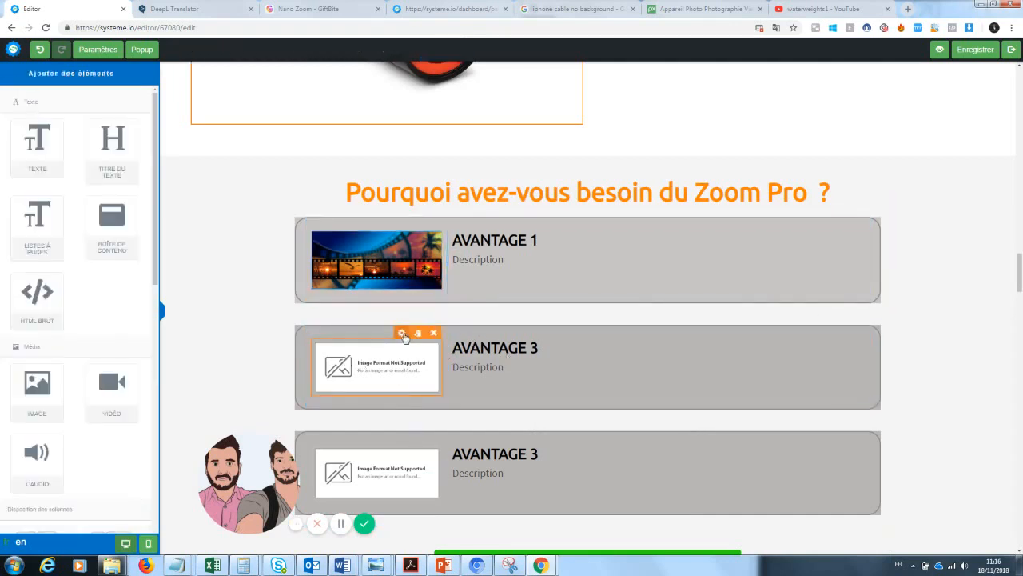
{"action": "left_click", "coordinate": [404, 335]}
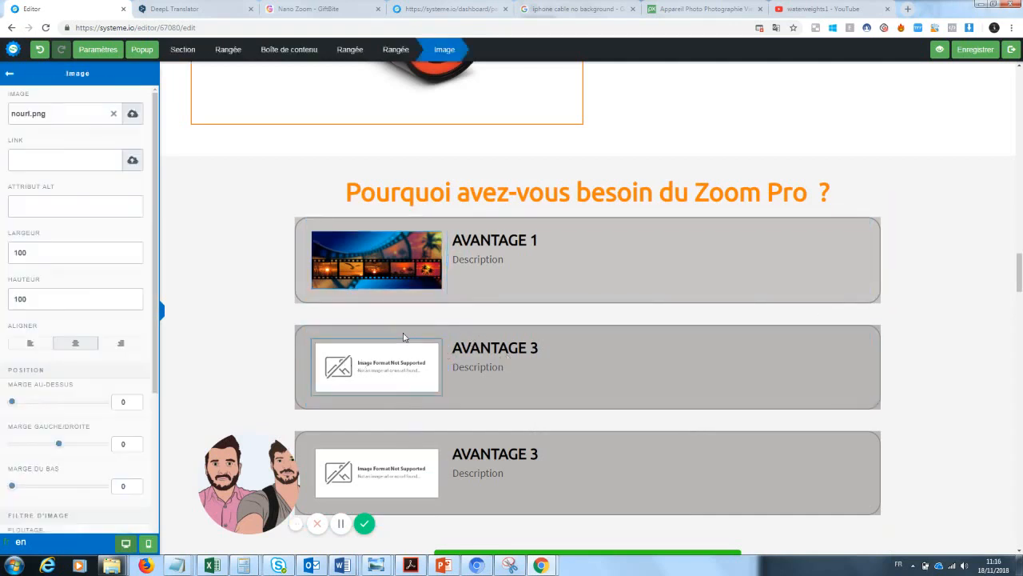
{"action": "left_click", "coordinate": [113, 114]}
{"action": "left_click", "coordinate": [133, 115]}
{"action": "left_click", "coordinate": [530, 234]}
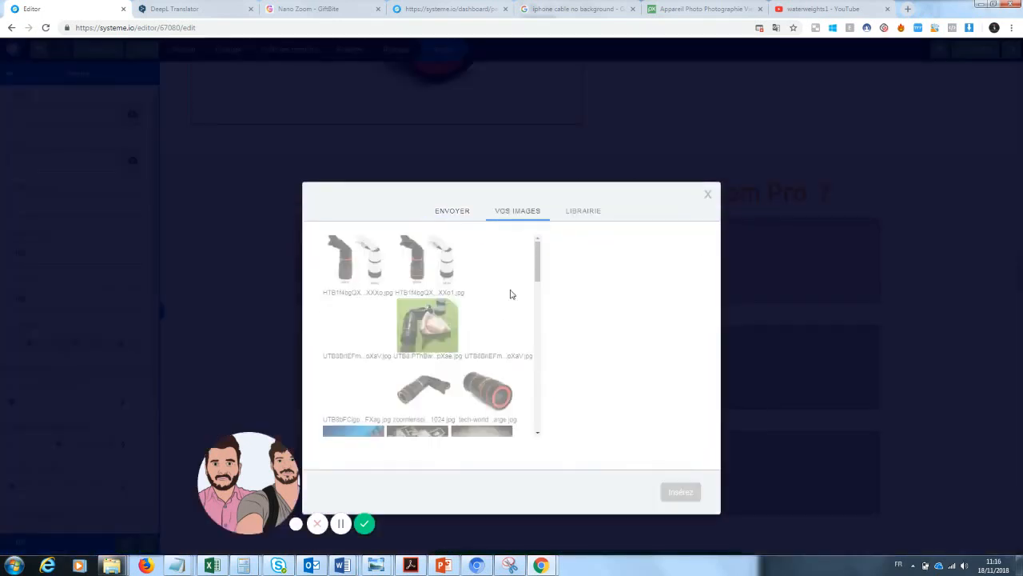
{"action": "scroll", "coordinate": [448, 320], "scroll_direction": "down", "scroll_amount": 5}
{"action": "left_click", "coordinate": [418, 294]}
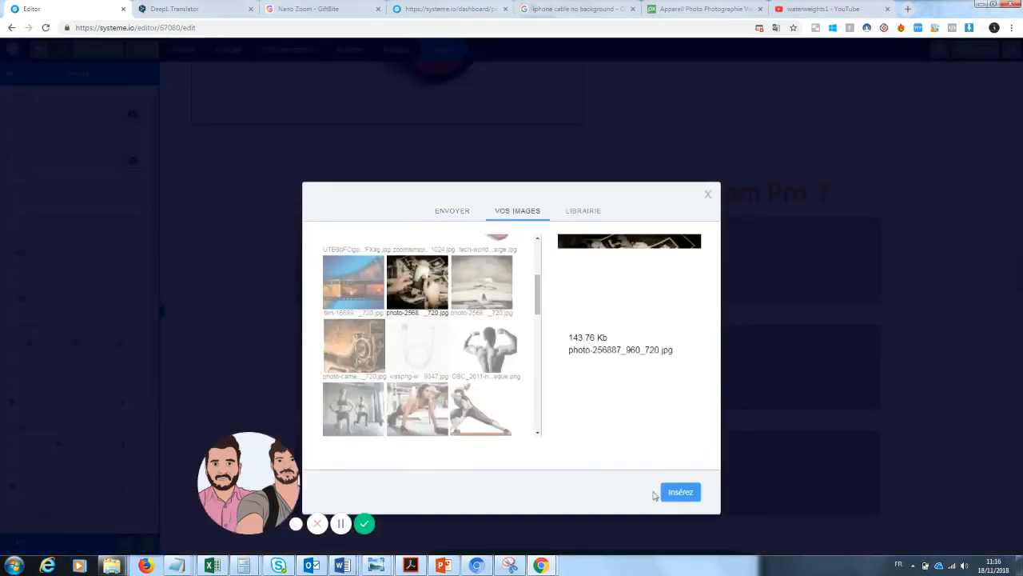
{"action": "left_click", "coordinate": [679, 492]}
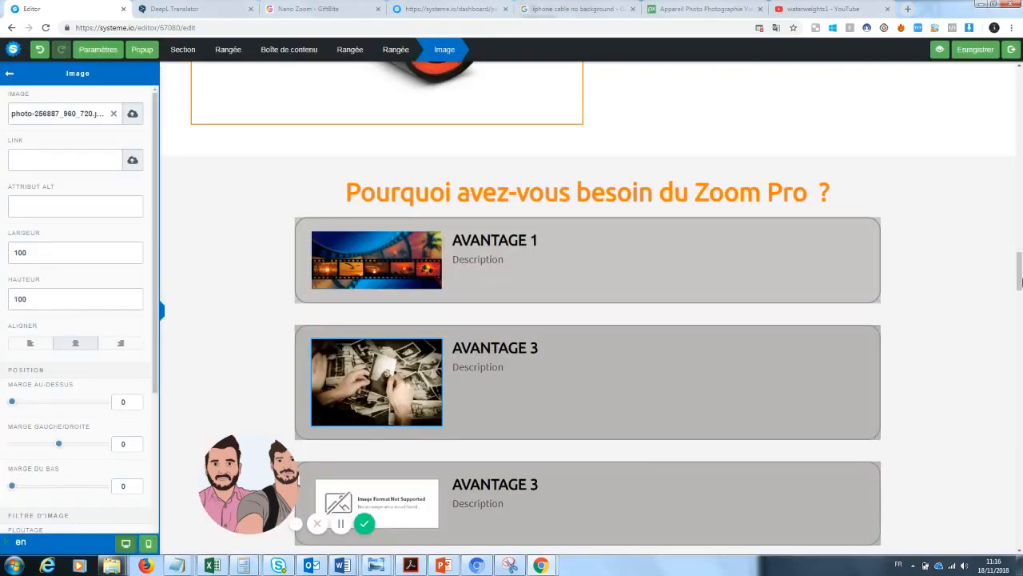
{"action": "left_click", "coordinate": [984, 290]}
- Insert the vintage camera photo into the third benefit block's image
{"action": "scroll", "coordinate": [984, 290], "scroll_direction": "down", "scroll_amount": 3}
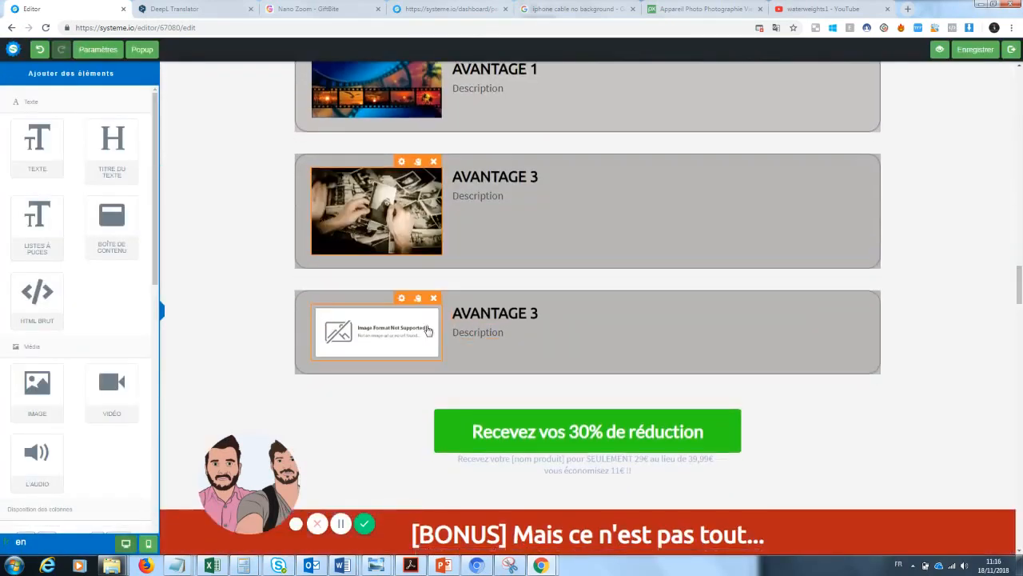
{"action": "left_click", "coordinate": [428, 331]}
{"action": "left_click", "coordinate": [404, 438]}
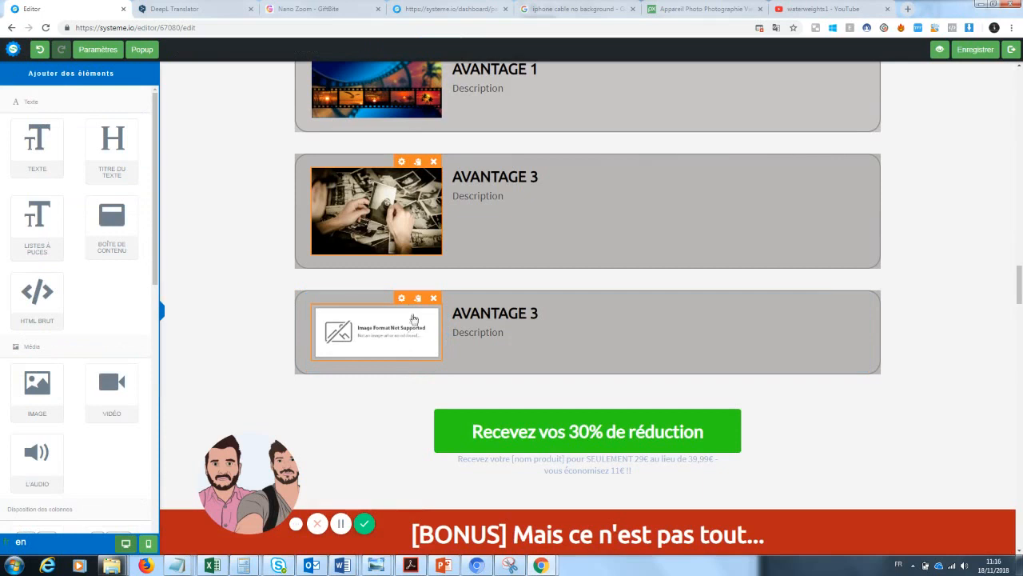
{"action": "left_click", "coordinate": [403, 318]}
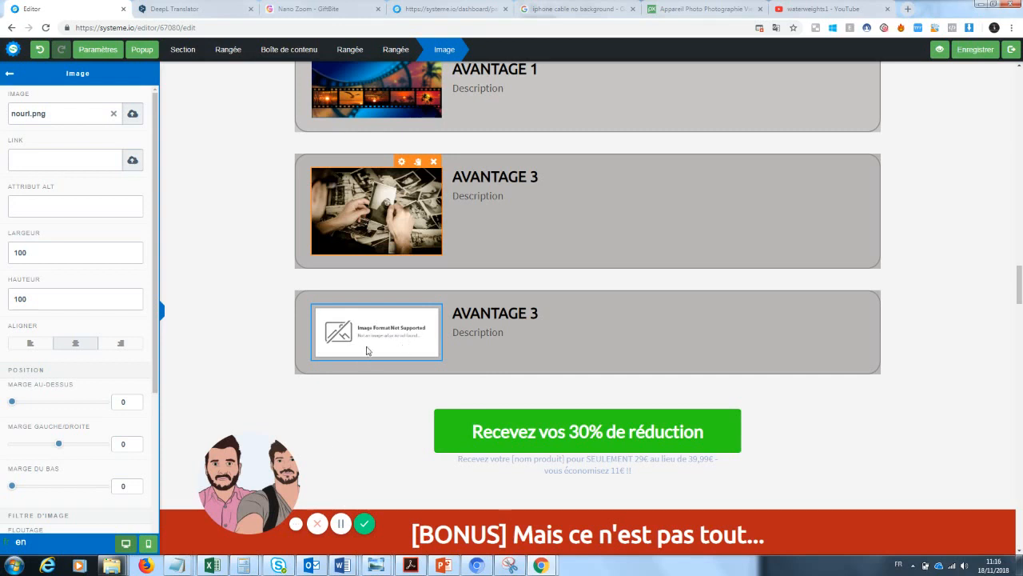
{"action": "left_click", "coordinate": [371, 405]}
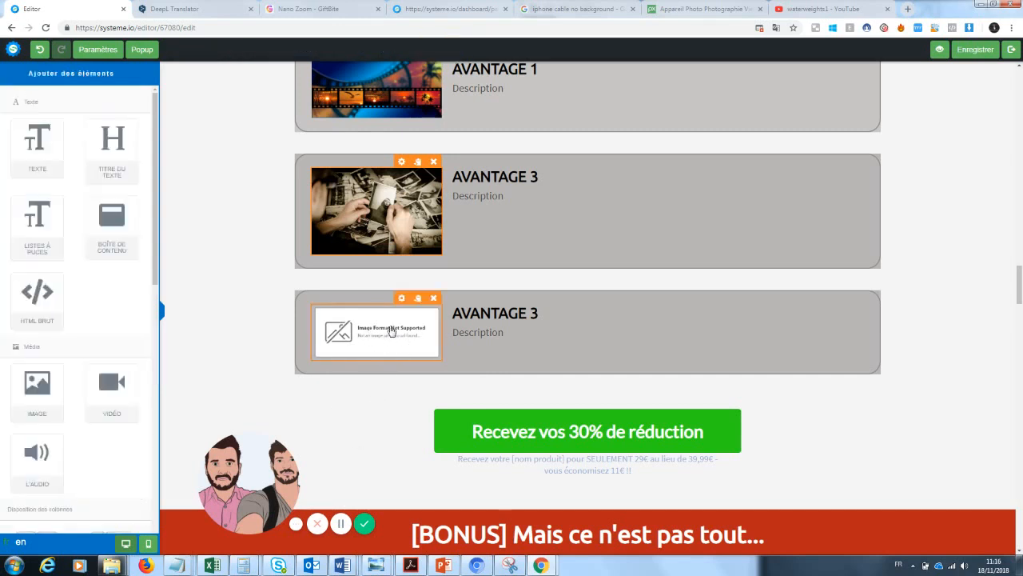
{"action": "left_click", "coordinate": [408, 313]}
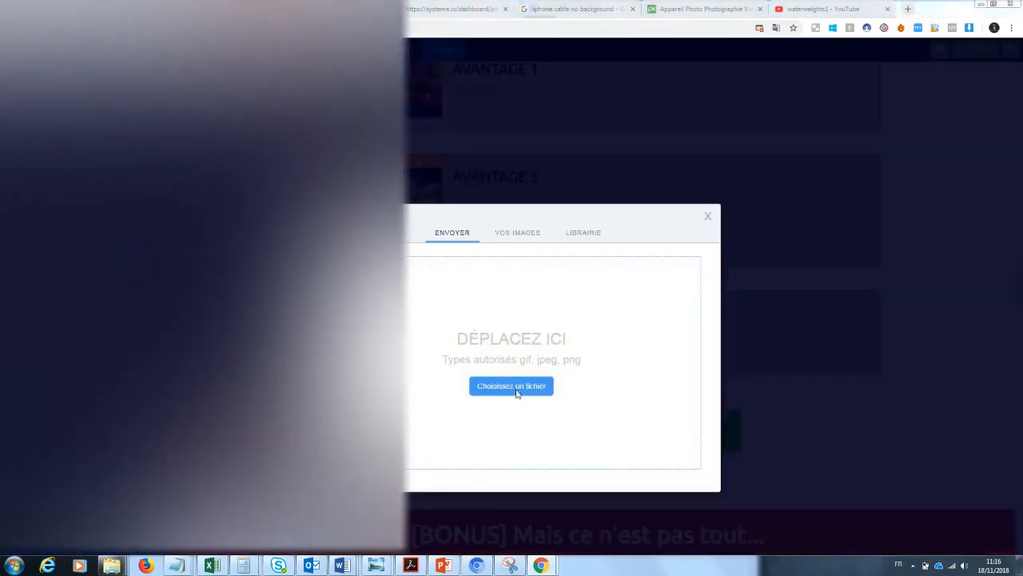
{"action": "left_click", "coordinate": [515, 391]}
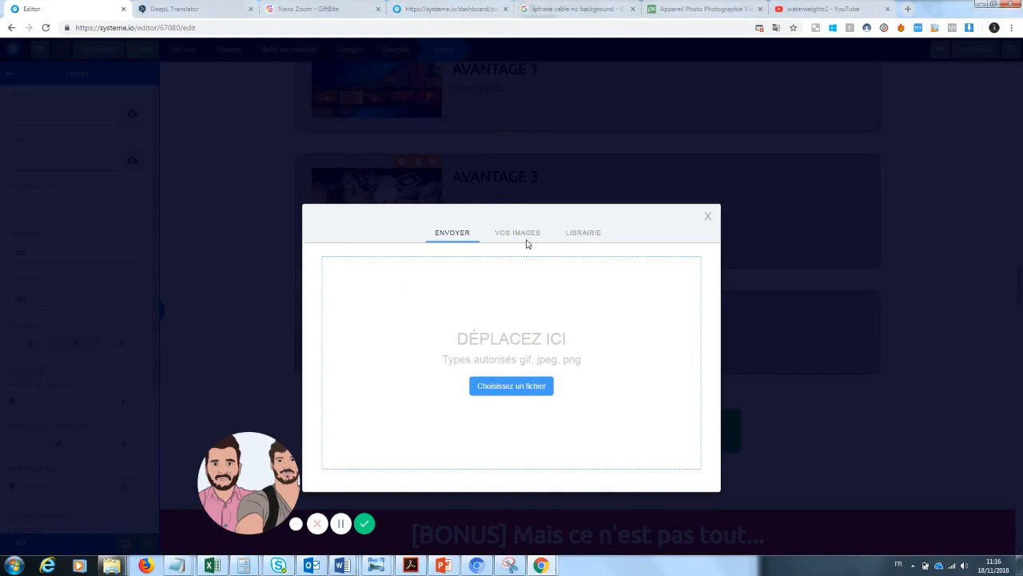
{"action": "left_click", "coordinate": [525, 237]}
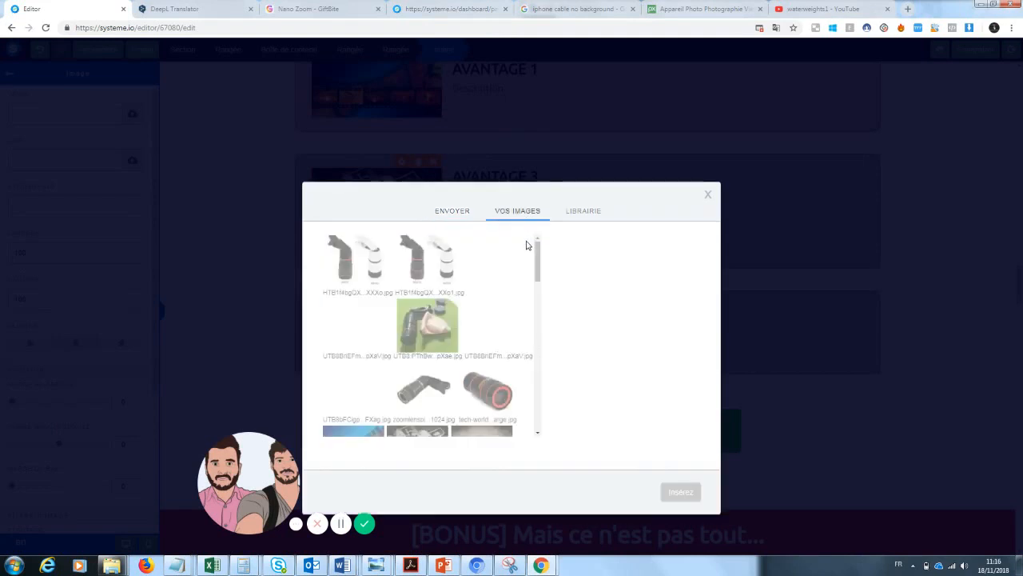
{"action": "scroll", "coordinate": [526, 244], "scroll_direction": "down", "scroll_amount": 3}
{"action": "left_click", "coordinate": [355, 384]}
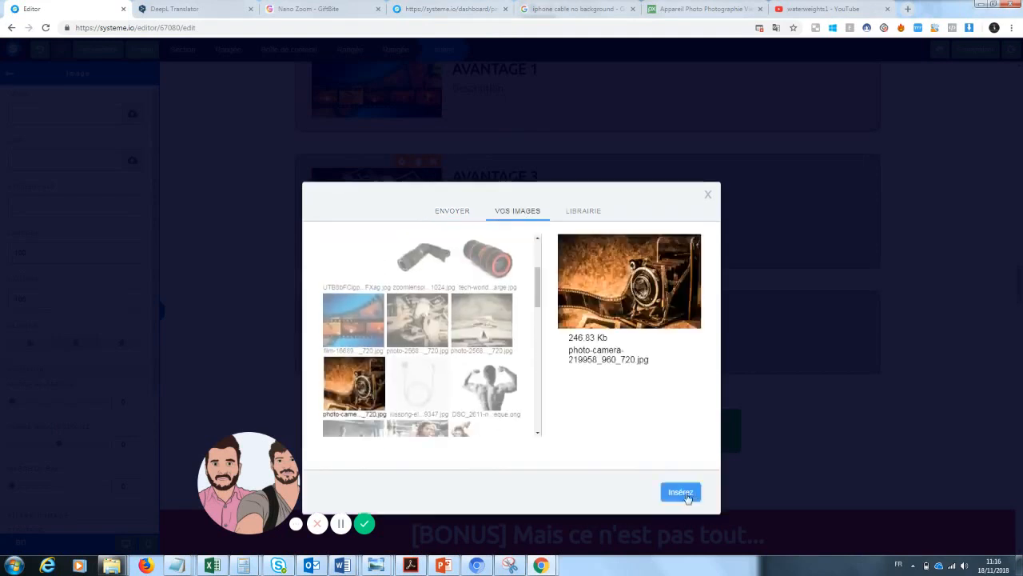
{"action": "left_click", "coordinate": [680, 491]}
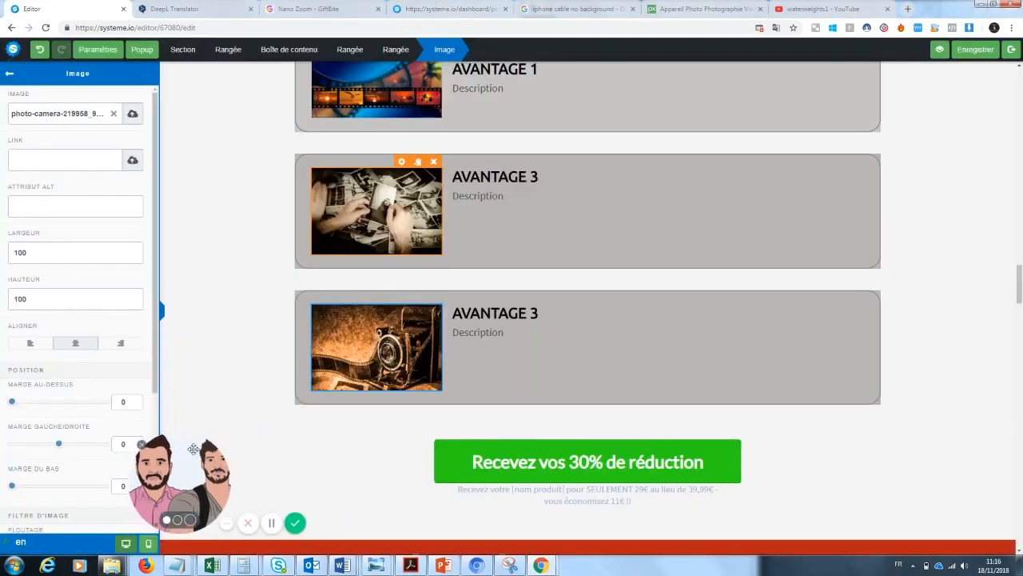
{"action": "left_click", "coordinate": [1016, 287]}
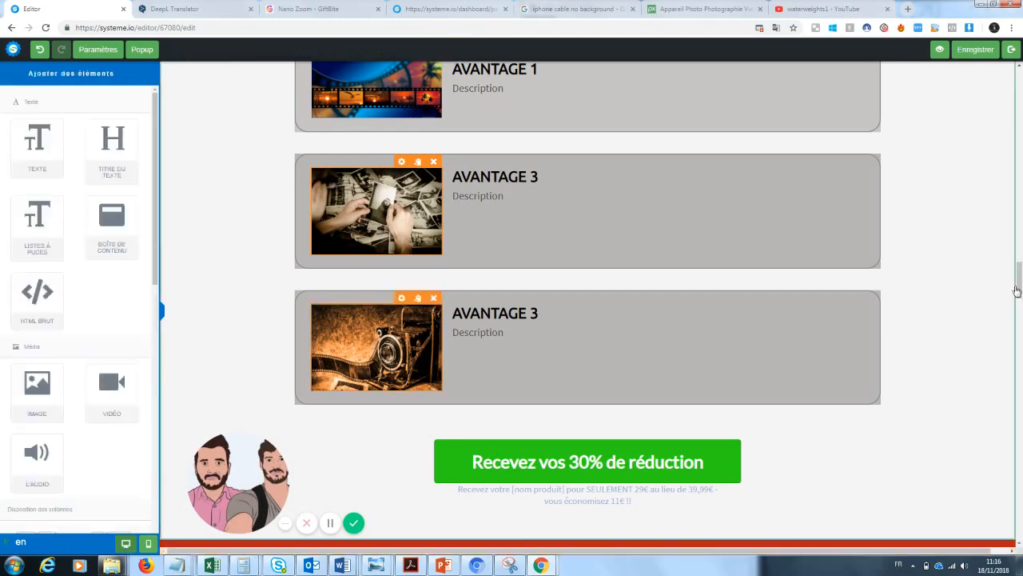
- Retitle the first benefit card 'Pratique'
{"action": "left_click_drag", "start_coordinate": [1021, 287], "coordinate": [1021, 280]}
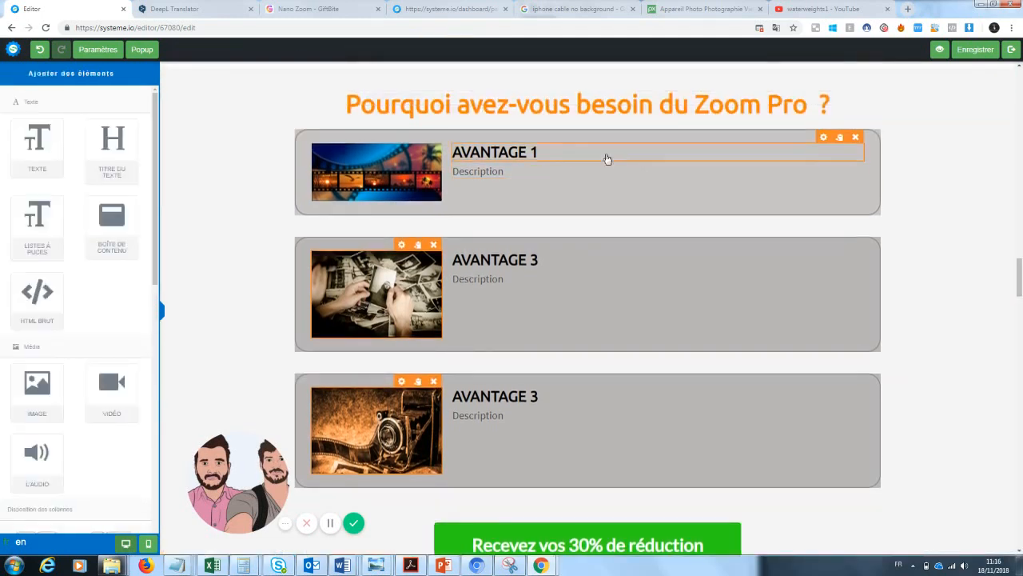
{"action": "left_click", "coordinate": [544, 160]}
{"action": "left_click_drag", "start_coordinate": [541, 153], "coordinate": [448, 152]}
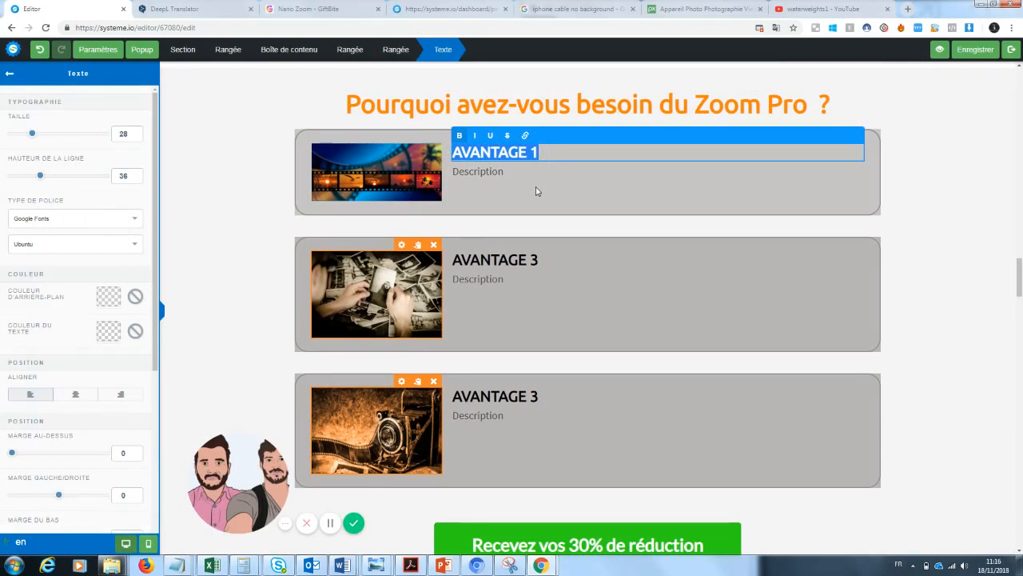
{"action": "type", "text": "Pratique"}
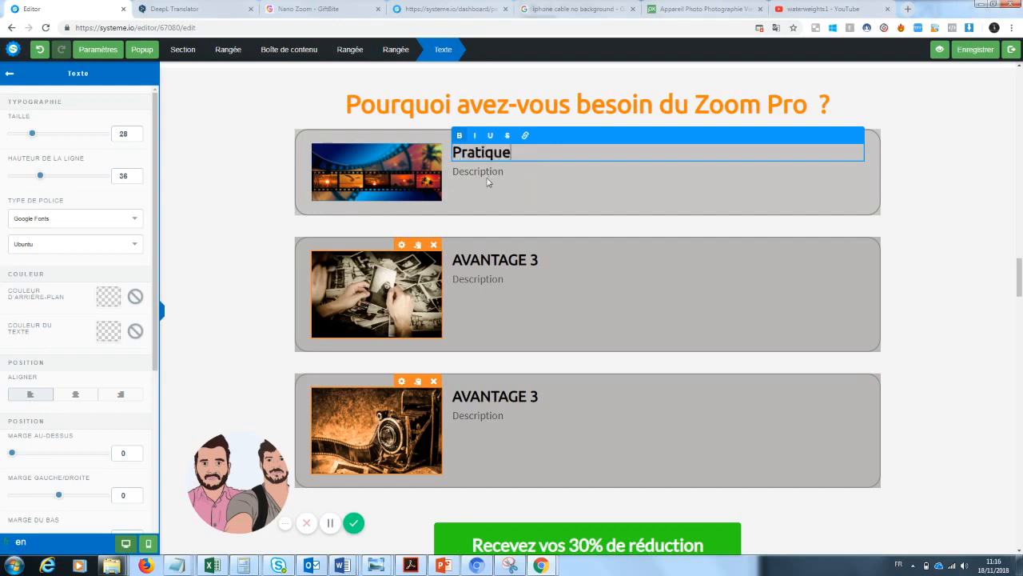
{"action": "left_click", "coordinate": [488, 182]}
- Describe the first benefit as 'adaptable samsung, apple' / 'on a toujours notre téléphone sur nous'
{"action": "left_click", "coordinate": [496, 174]}
{"action": "left_click_drag", "start_coordinate": [510, 171], "coordinate": [446, 175]}
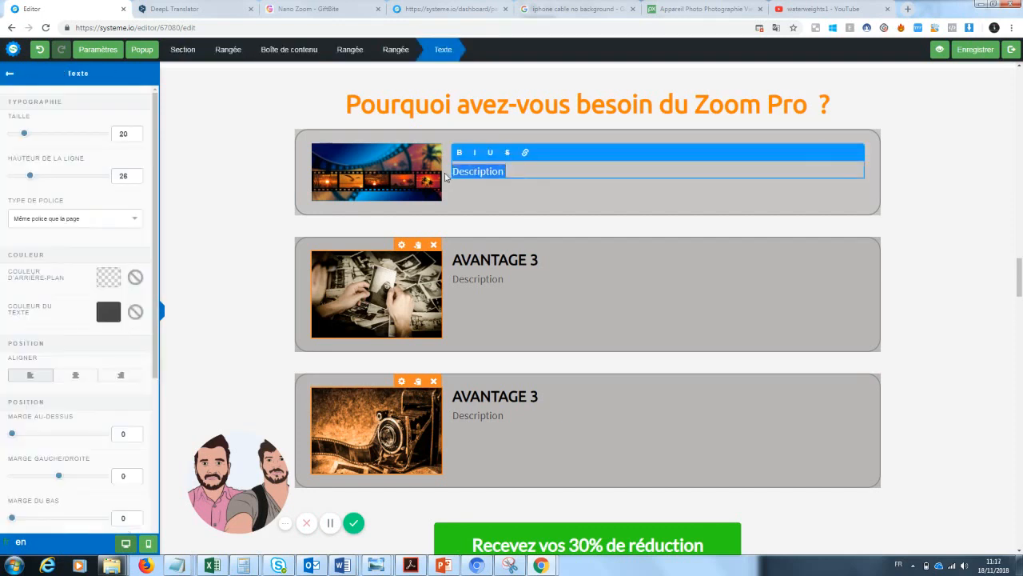
{"action": "key", "text": "BackSpace"}
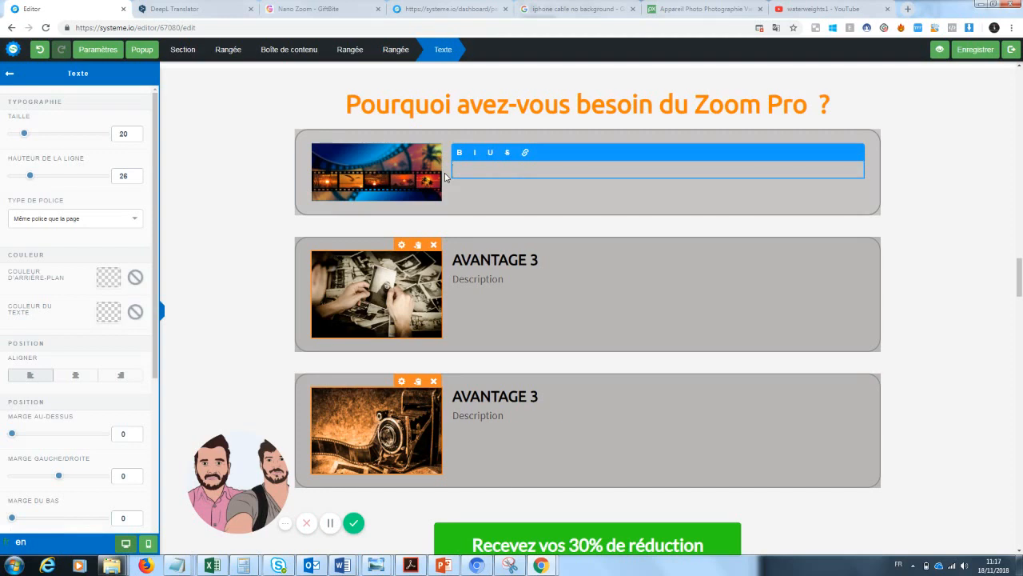
{"action": "type", "text": "aptable samsung, apple"}
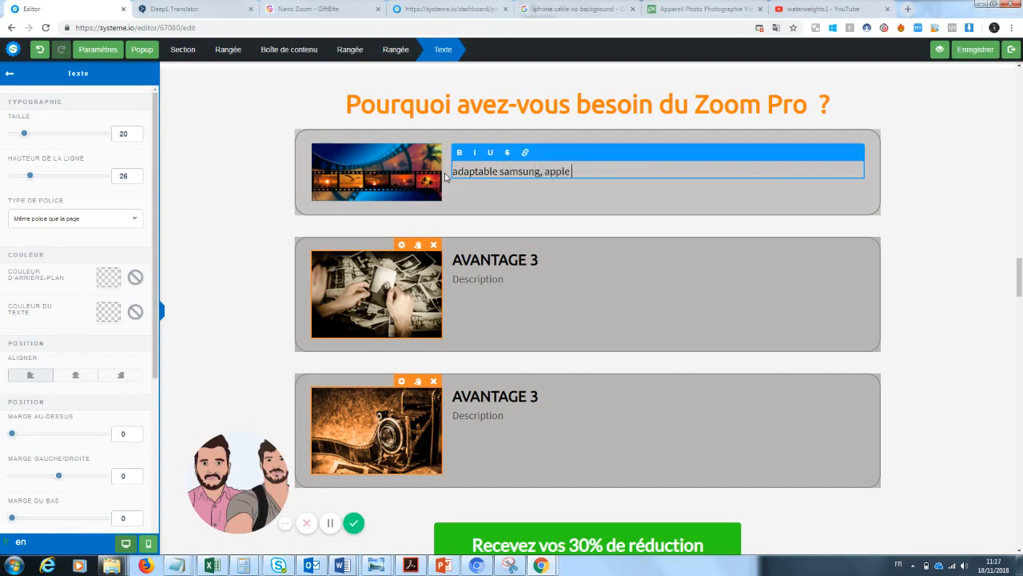
{"action": "key", "text": "Return"}
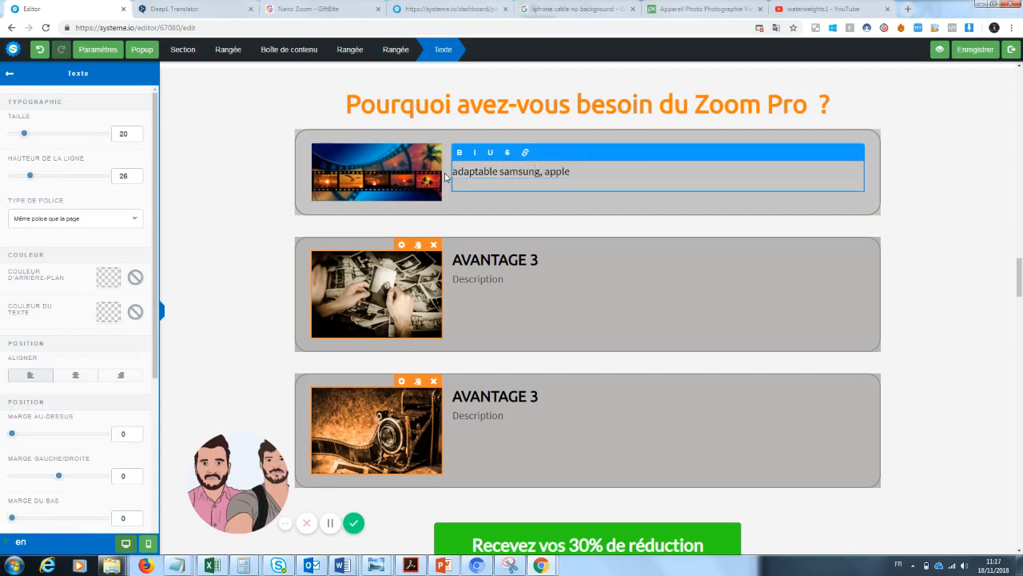
{"action": "type", "text": "on a toujours notre télépho"}
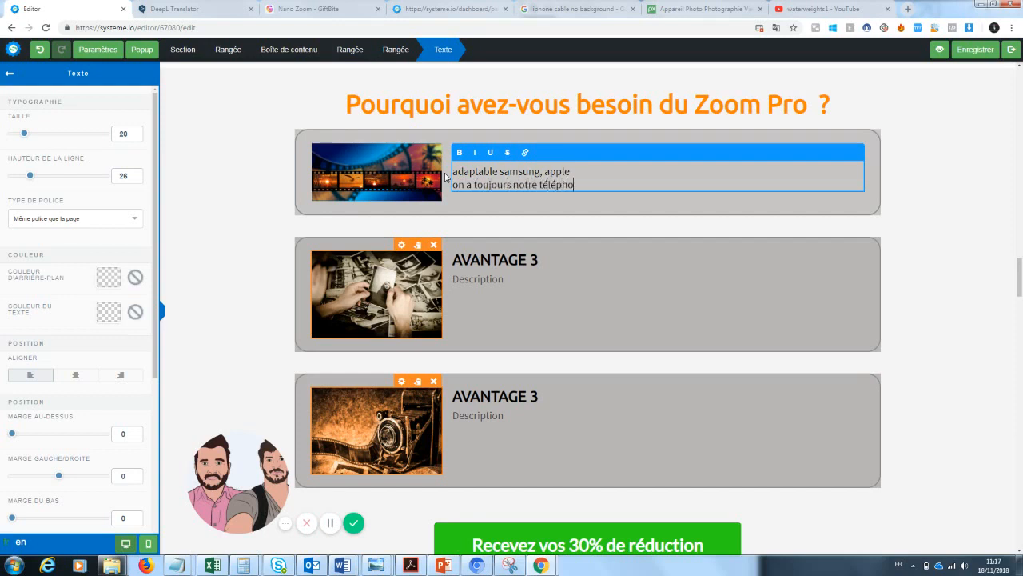
{"action": "type", "text": "ne sur nous"}
{"action": "left_click", "coordinate": [528, 209]}
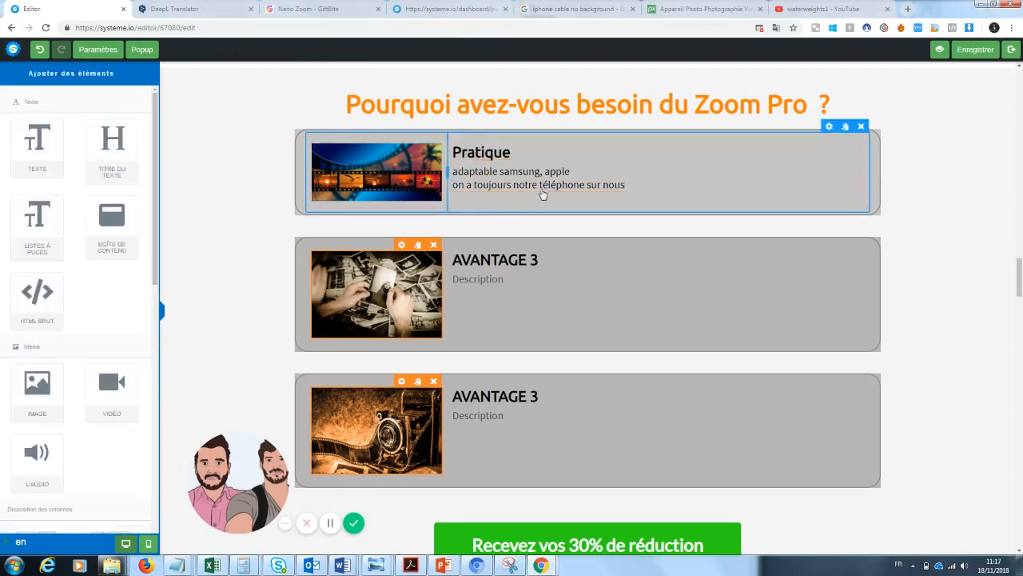
{"action": "left_click", "coordinate": [542, 260]}
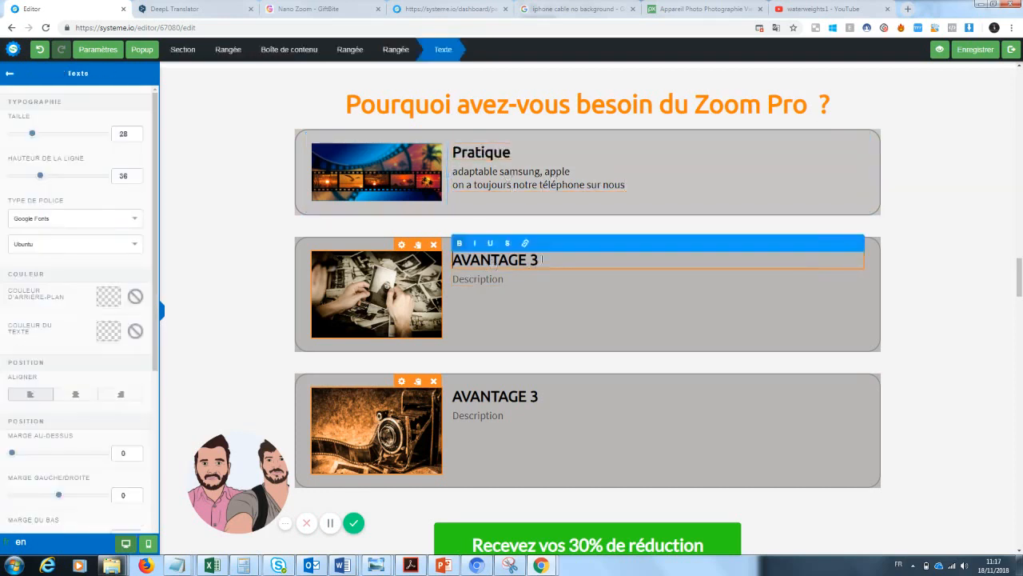
{"action": "key", "text": "BackSpace"}
- Title the second card AVANTAGE 2 and write its description about photos keeping a souvenir du passé
{"action": "type", "text": "2"}
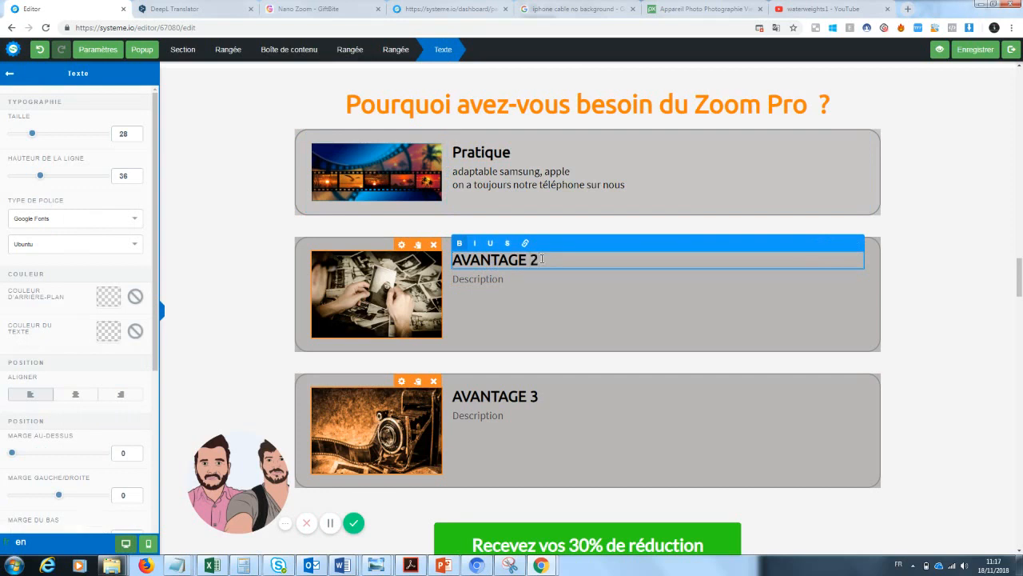
{"action": "left_click", "coordinate": [494, 313]}
{"action": "left_click_drag", "start_coordinate": [494, 281], "coordinate": [436, 286]}
{"action": "type", "text": "Les photo"}
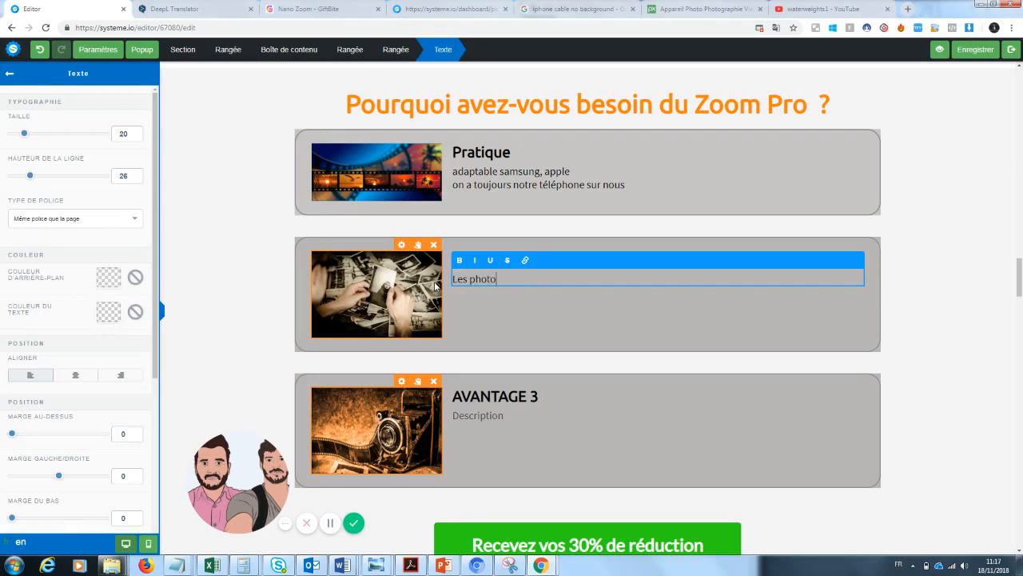
{"action": "type", "text": "s sont un moyens de garder un"}
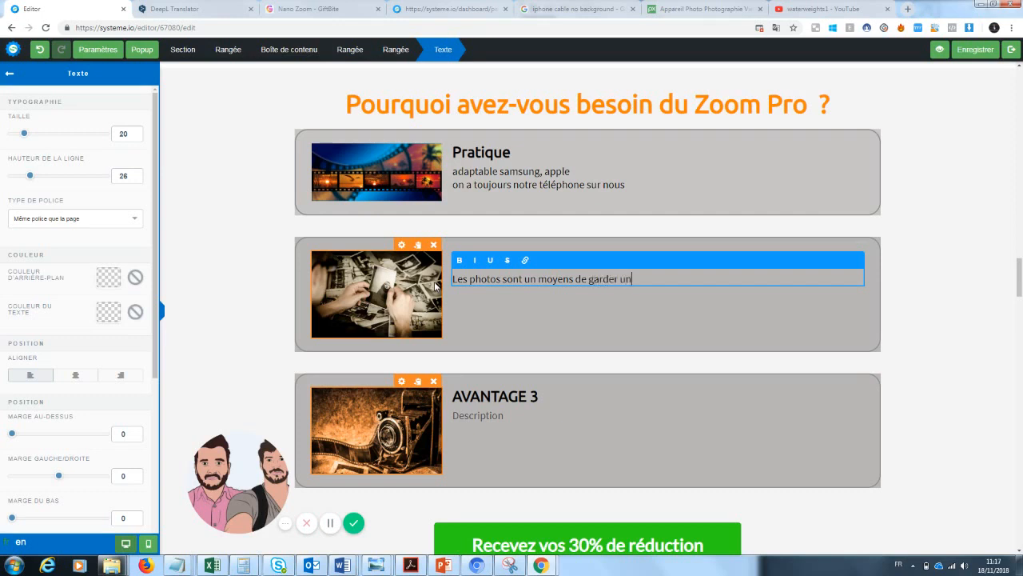
{"action": "key", "text": "BackSpace"}
{"action": "key", "text": "BackSpace"}
{"action": "type", "text": "n souvenir du passé..."}
{"action": "key", "text": "Return"}
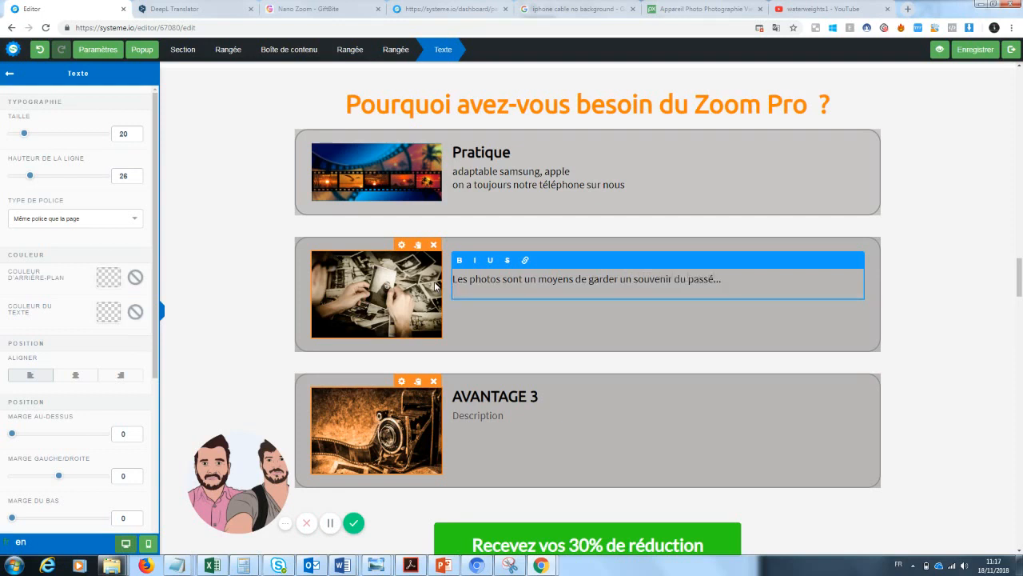
{"action": "type", "text": "Imaginez... vous êtes devant un"}
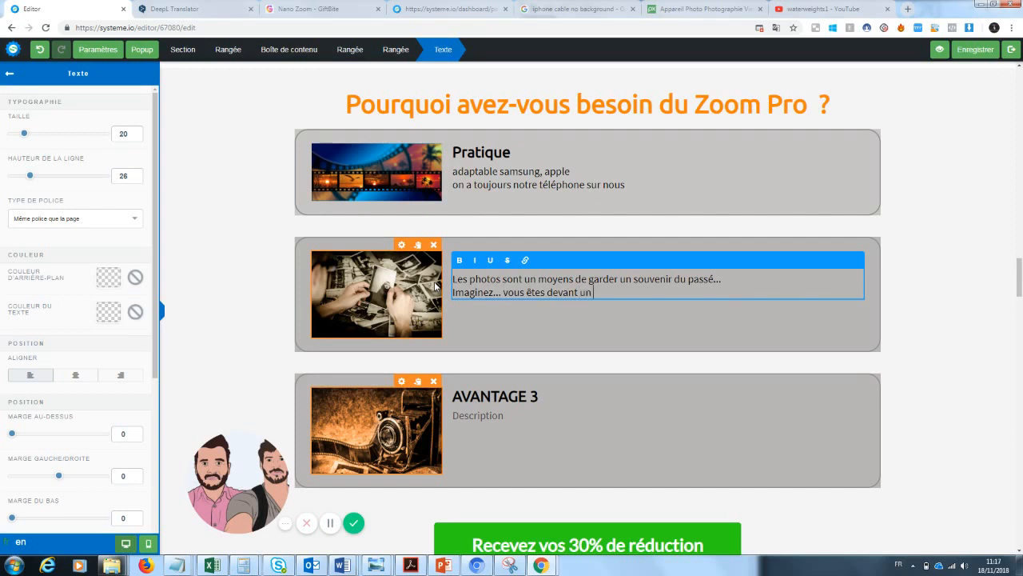
{"action": "type", "text": " paysage magnifique mais votr"}
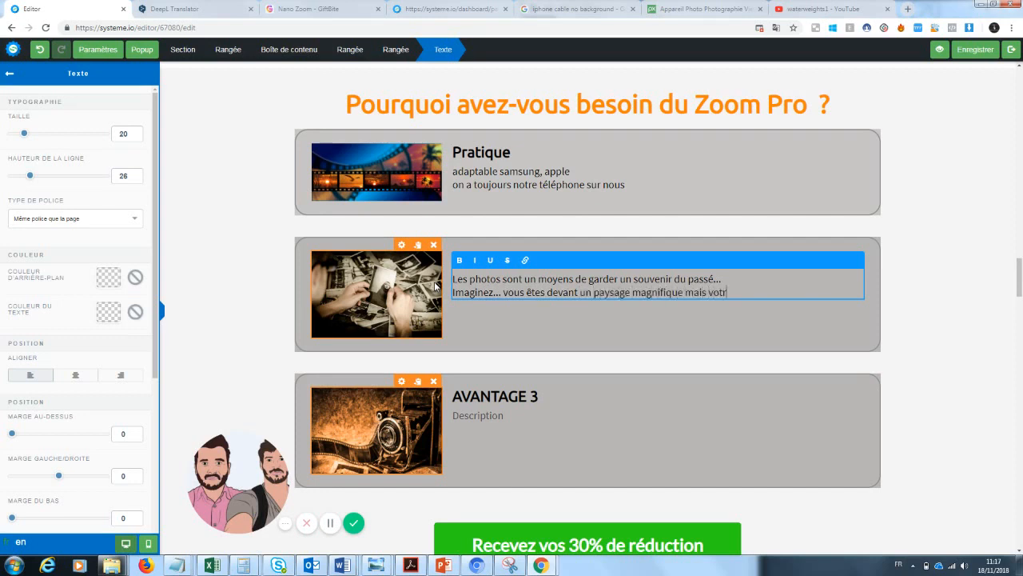
{"action": "type", "text": "e téléphone ne vous permet pas d"}
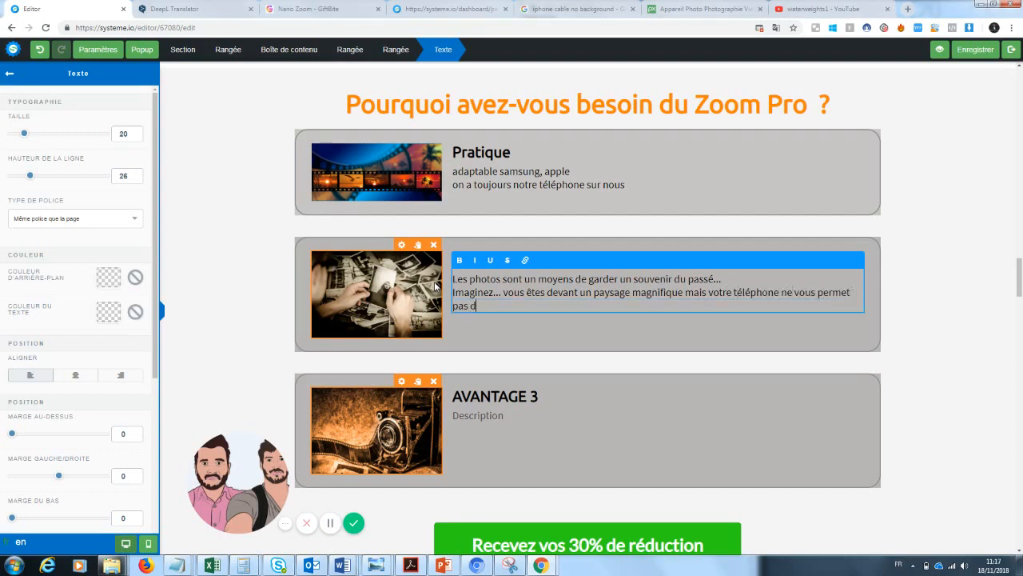
{"action": "type", "text": "e prendre une belle photo."}
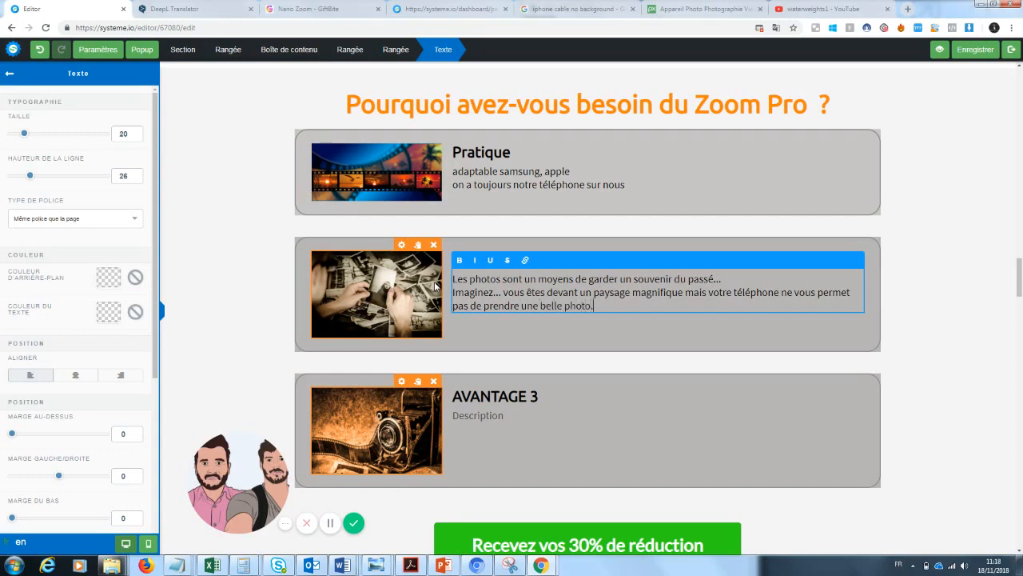
{"action": "type", "text": " Ceci ne"}
{"action": "type", "text": " se reproduit"}
{"action": "type", "text": "a plus jamai"}
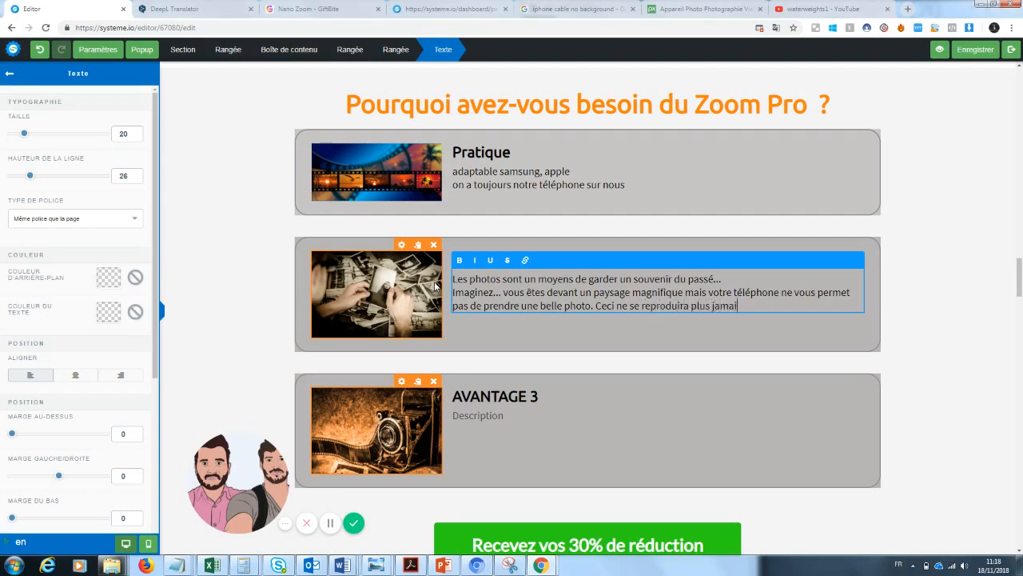
{"action": "type", "text": "s avec Zoom Pro. En effet"}
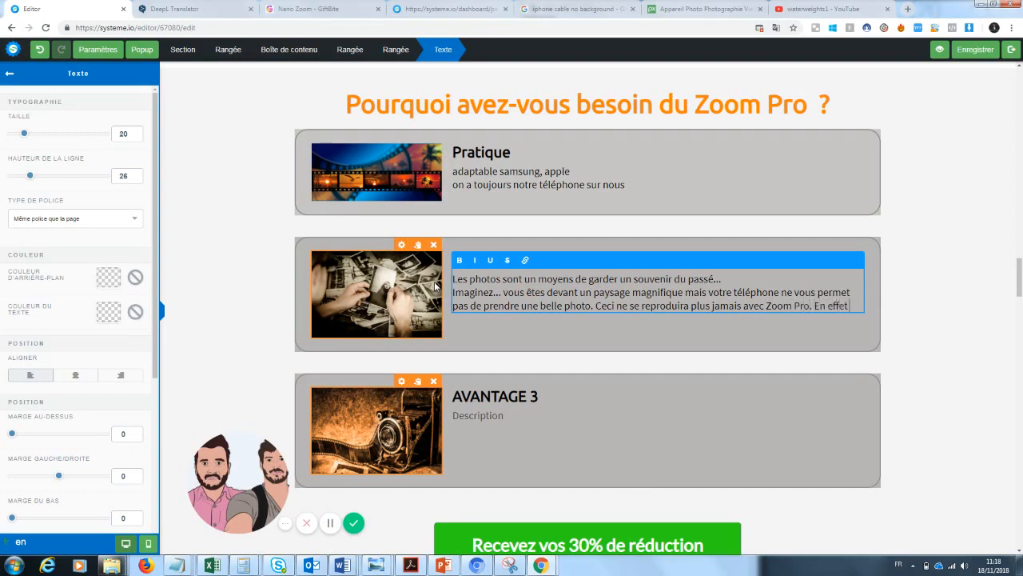
{"action": "key", "text": "BackSpace"}
{"action": "key", "text": "BackSpace"}
{"action": "key", "text": "BackSpace"}
{"action": "left_click", "coordinate": [929, 299]}
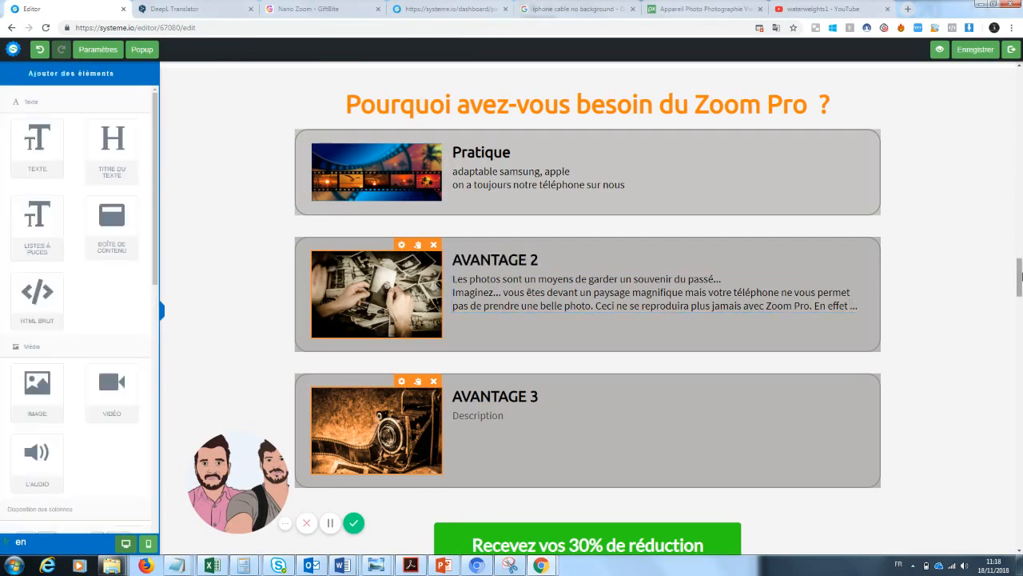
- Retitle the second benefit 'Un souvenir du passé'
{"action": "scroll", "coordinate": [672, 312], "scroll_direction": "down", "scroll_amount": 1}
{"action": "left_click", "coordinate": [547, 313]}
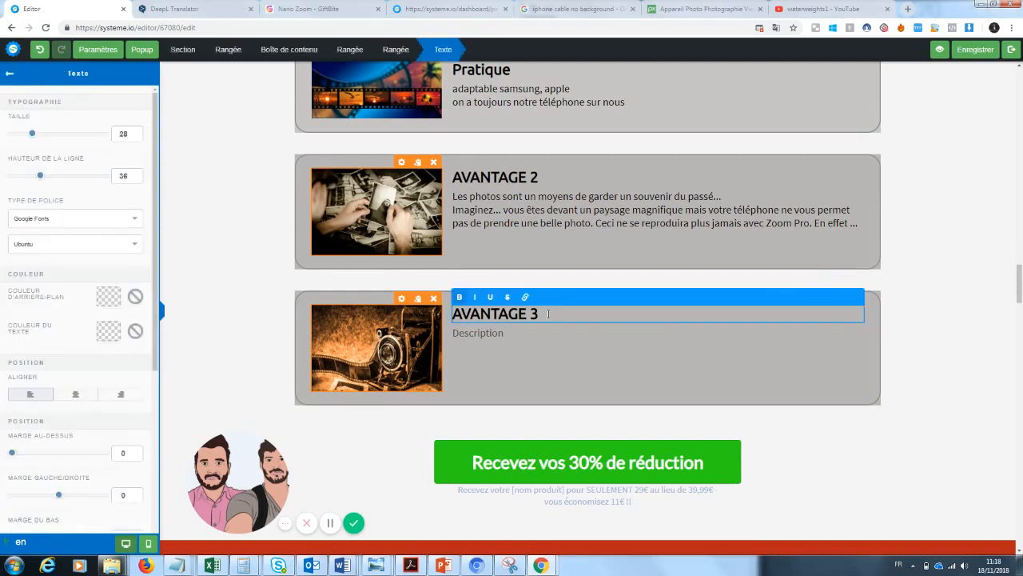
{"action": "left_click", "coordinate": [544, 180]}
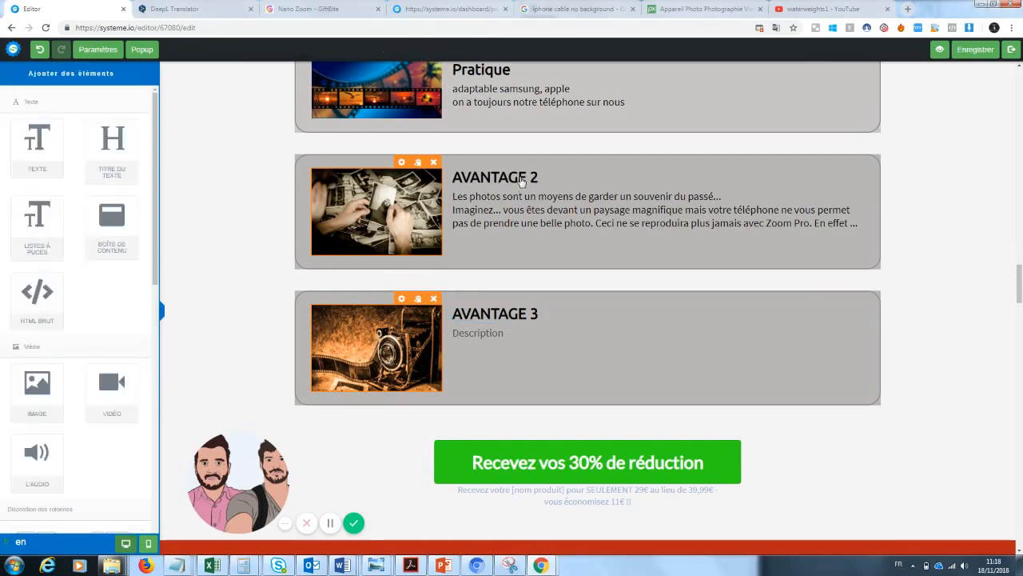
{"action": "left_click", "coordinate": [521, 180]}
{"action": "left_click_drag", "start_coordinate": [542, 178], "coordinate": [413, 174]}
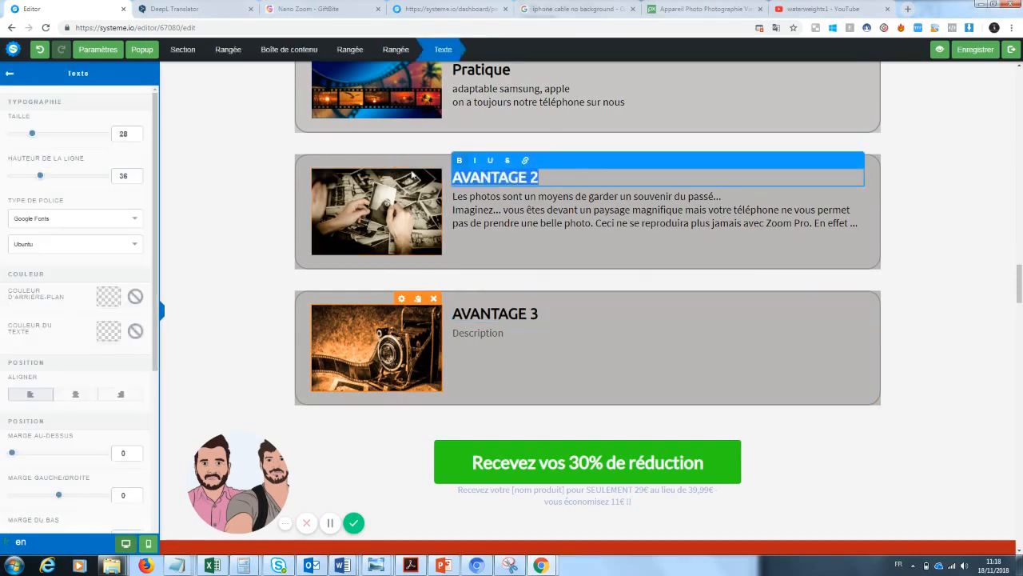
{"action": "type", "text": "Un souvenir du"}
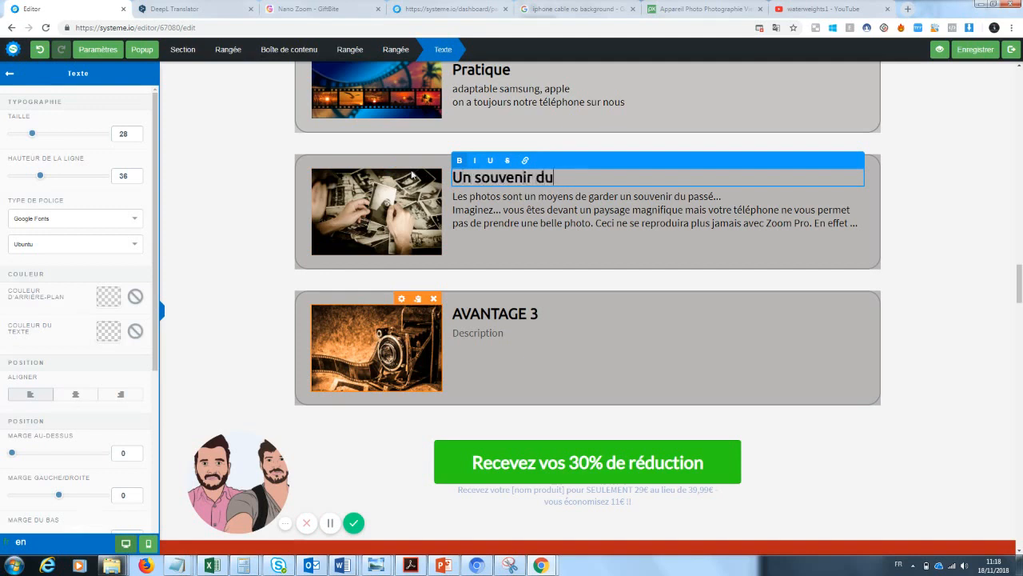
{"action": "type", "text": " passé"}
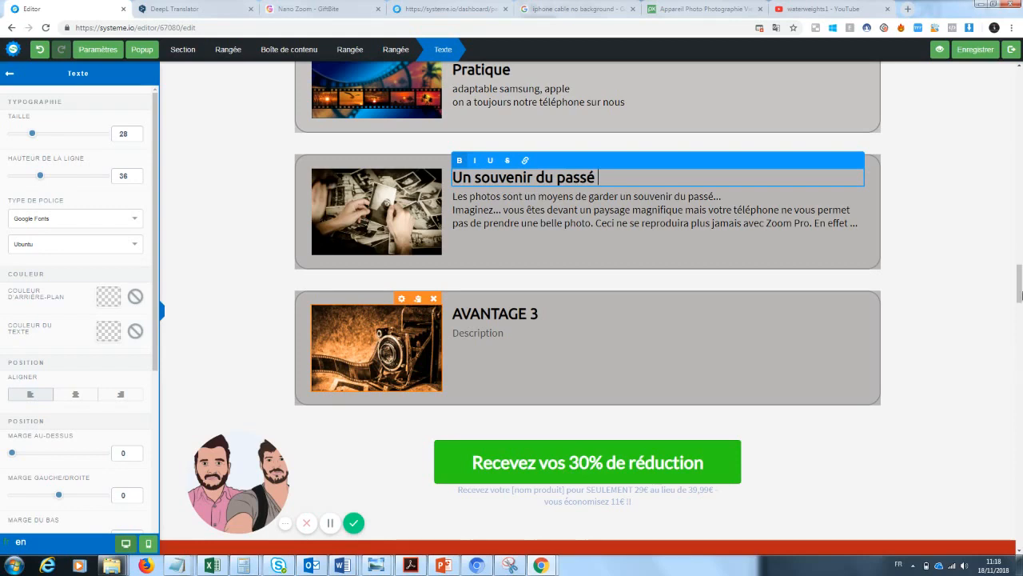
{"action": "mouse_move", "coordinate": [1022, 296]}
{"action": "left_mouse_down"}
{"action": "mouse_move", "coordinate": [1021, 277]}
{"action": "mouse_move", "coordinate": [1022, 295]}
{"action": "left_mouse_up"}
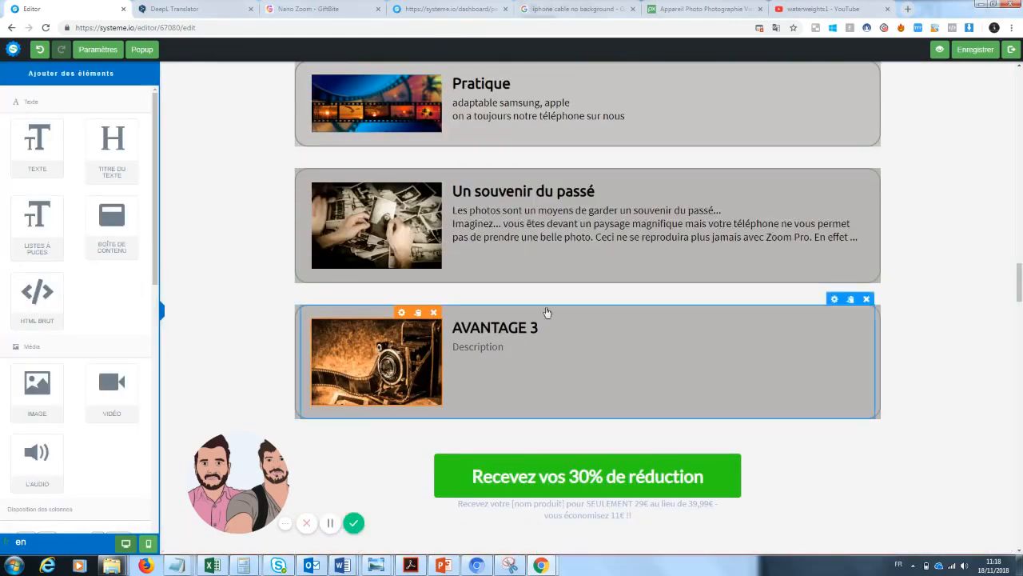
- Retitle the third benefit 'Une manière de se démarquer des autres ...'
{"action": "left_click", "coordinate": [543, 326]}
{"action": "left_click_drag", "start_coordinate": [543, 326], "coordinate": [436, 336]}
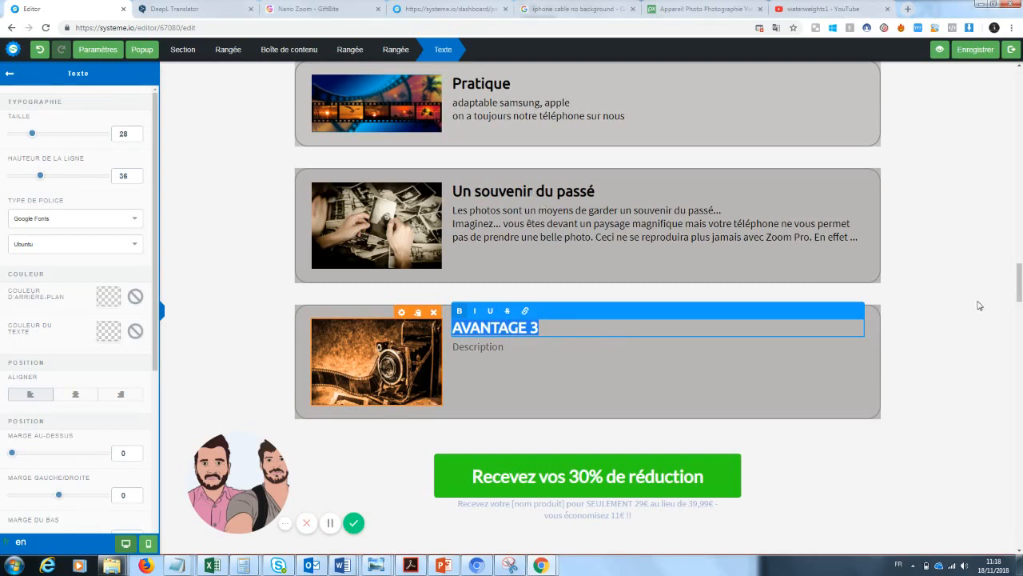
{"action": "type", "text": "Une m"}
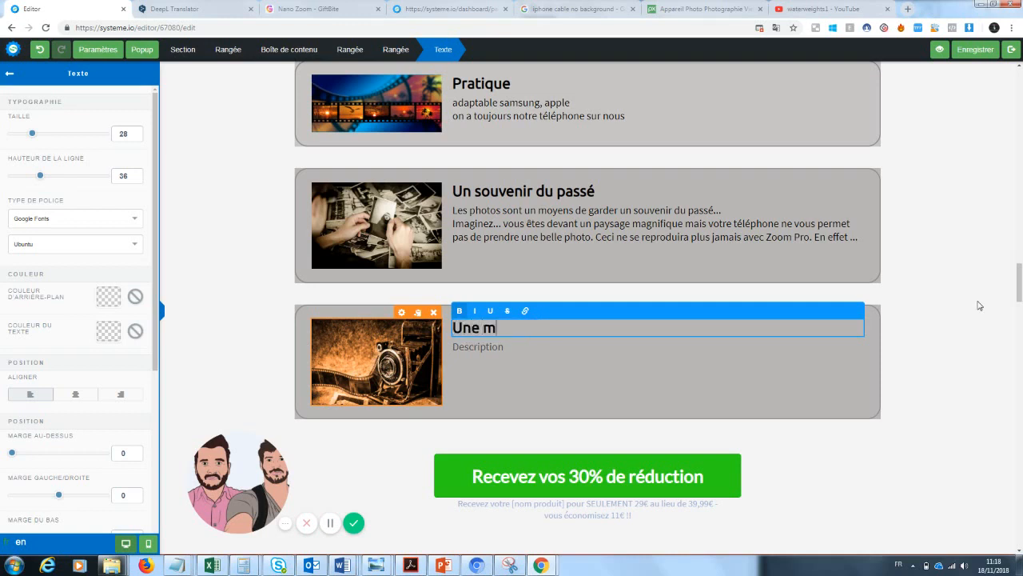
{"action": "type", "text": "anière de se d"}
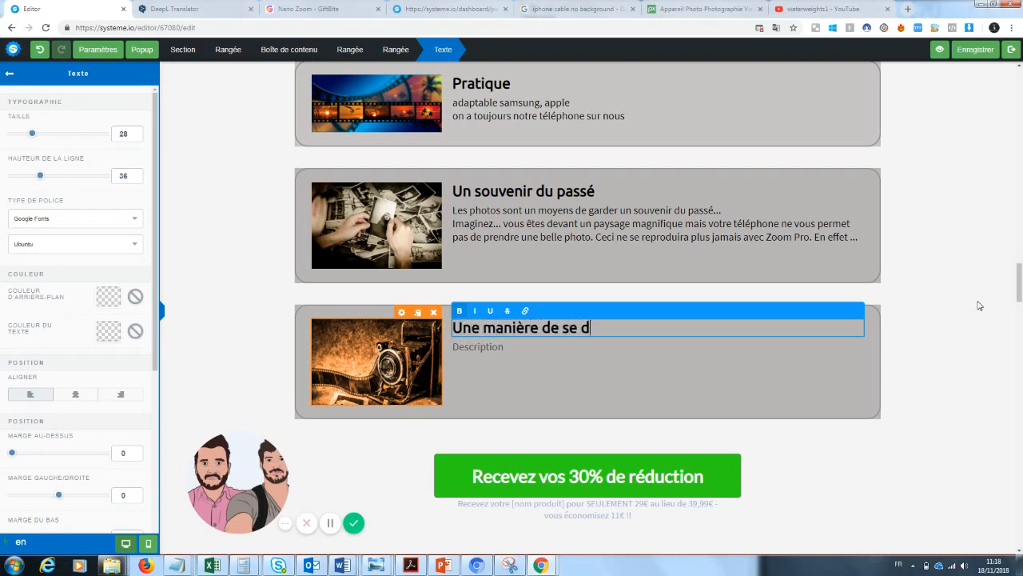
{"action": "type", "text": "émarquer des a"}
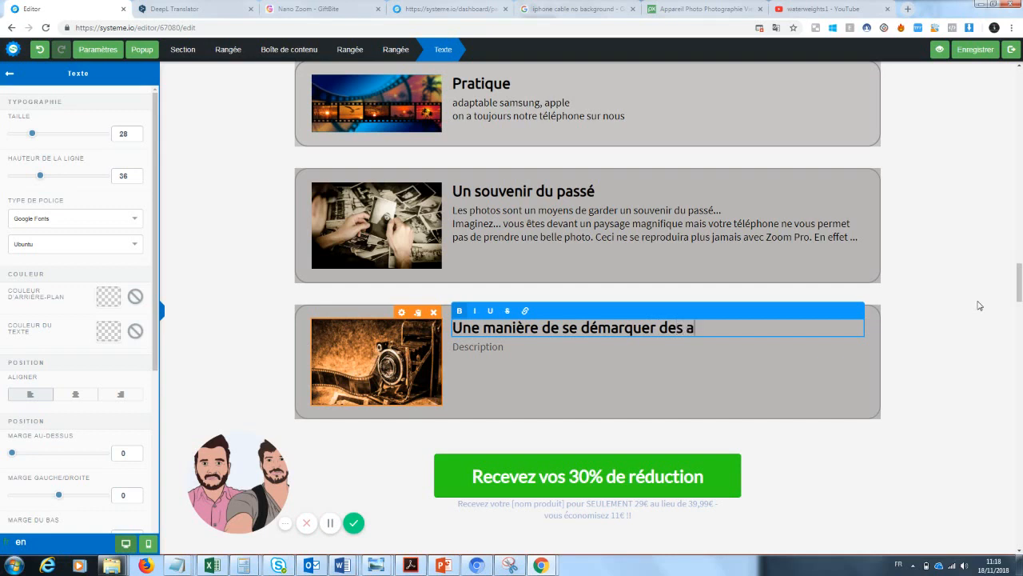
{"action": "key", "text": "BackSpace"}
{"action": "key", "text": "BackSpace"}
{"action": "key", "text": "BackSpace"}
{"action": "type", "text": "s autres ..."}
- Replace its Description with two lines about standing out on social networks with Zoom Pro
{"action": "left_click", "coordinate": [498, 363]}
{"action": "left_click", "coordinate": [513, 348]}
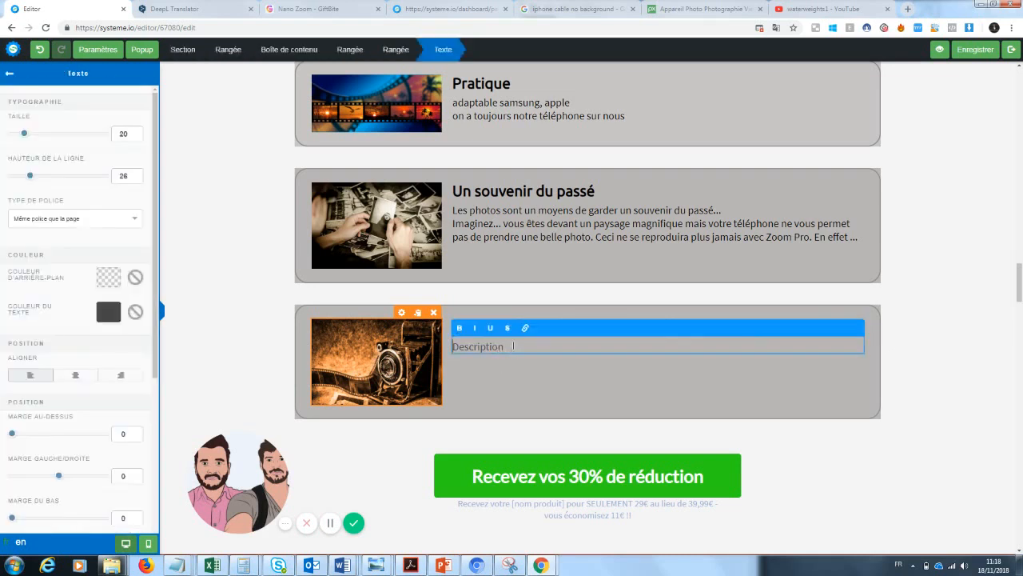
{"action": "left_click_drag", "start_coordinate": [514, 347], "coordinate": [394, 351]}
{"action": "type", "text": "Tout le monde poste les m"}
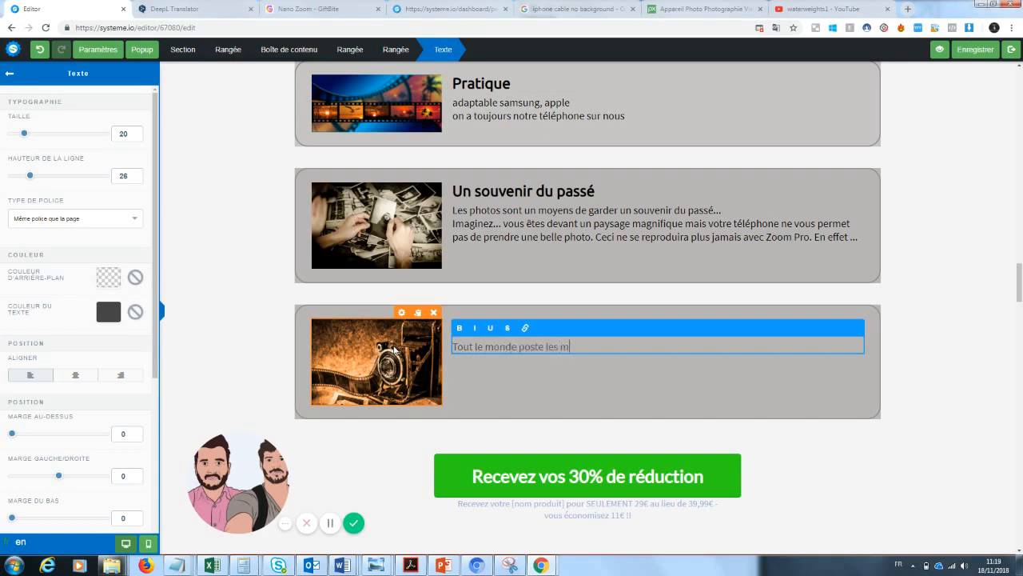
{"action": "type", "text": "êmes photos sur les réseau"}
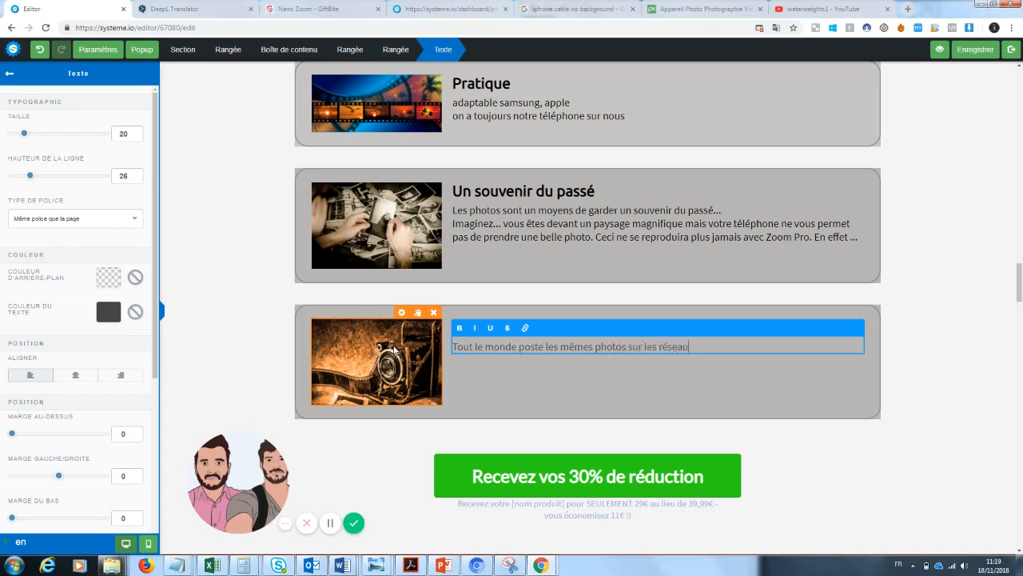
{"action": "type", "text": "x..."}
{"action": "key", "text": "Return"}
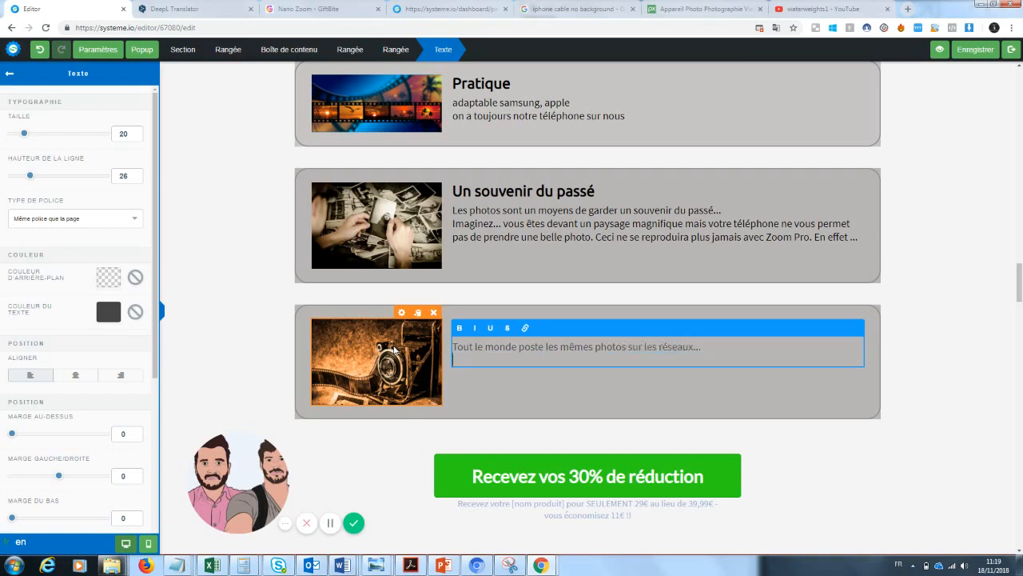
{"action": "type", "text": "Grace à zoom pro, vous vou sdémarquer"}
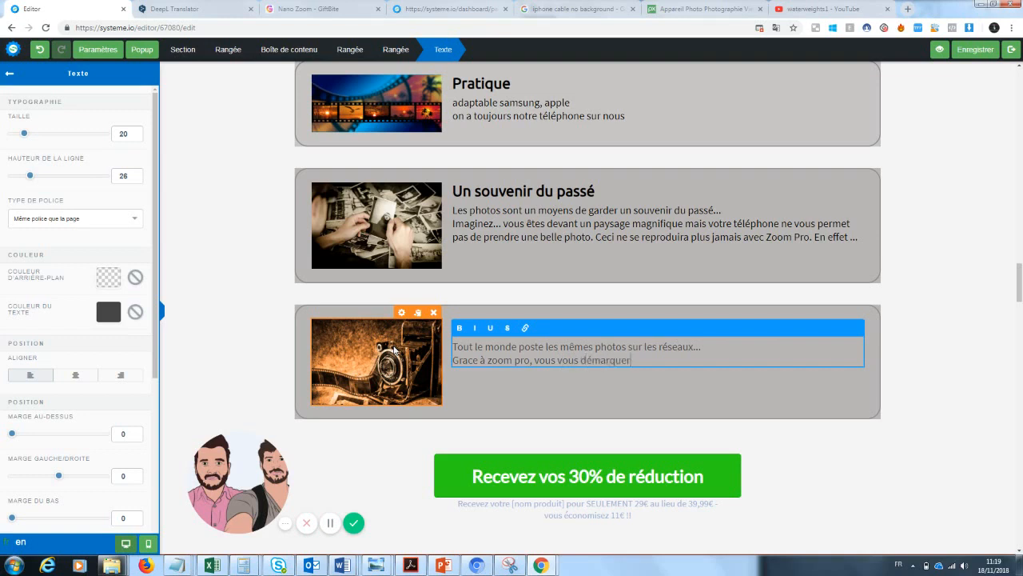
{"action": "type", "text": "ez enfin de la masse pour un rendu ex"}
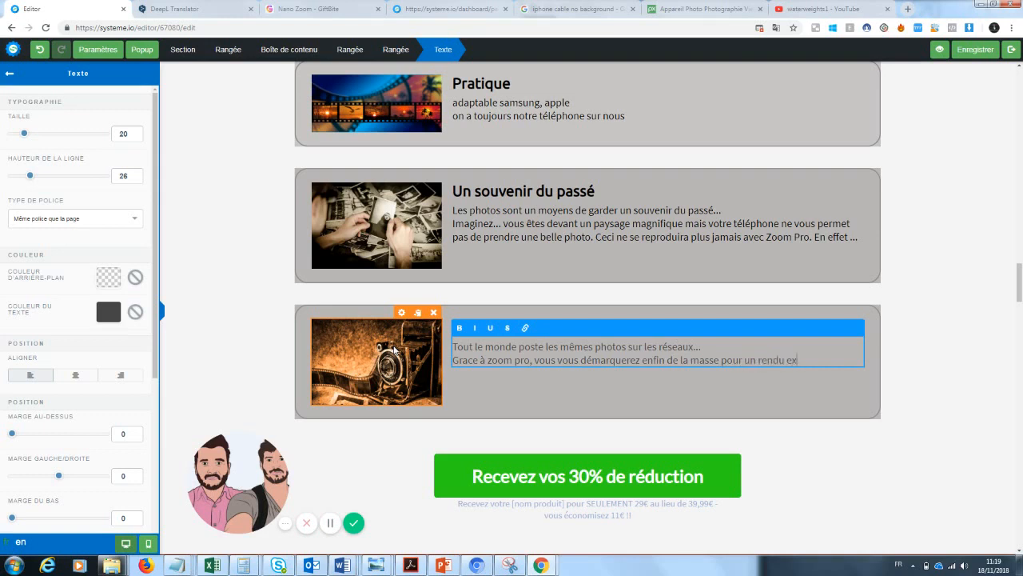
{"action": "type", "text": "ceptionnel sur vos photos"}
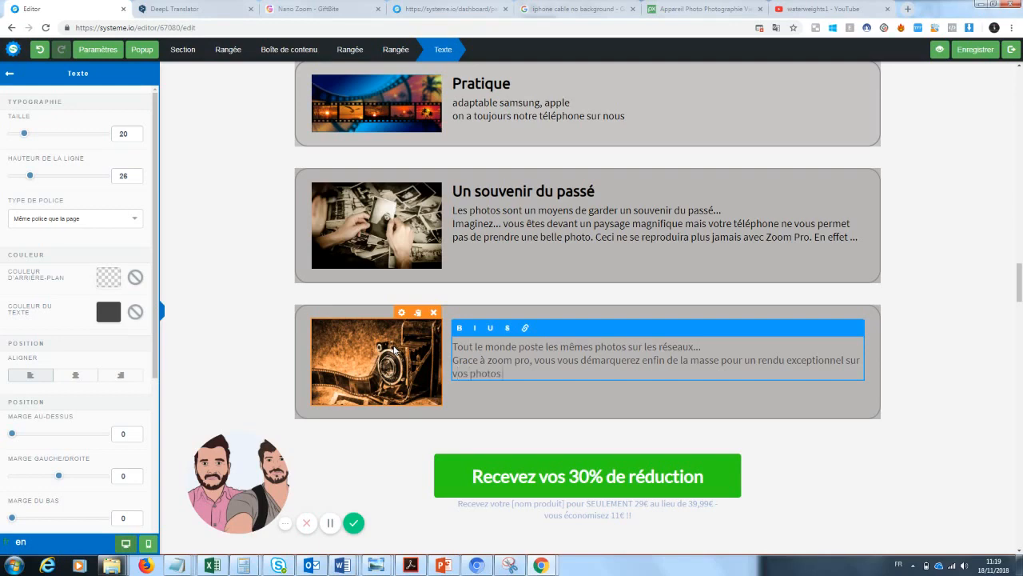
{"action": "left_click", "coordinate": [984, 318]}
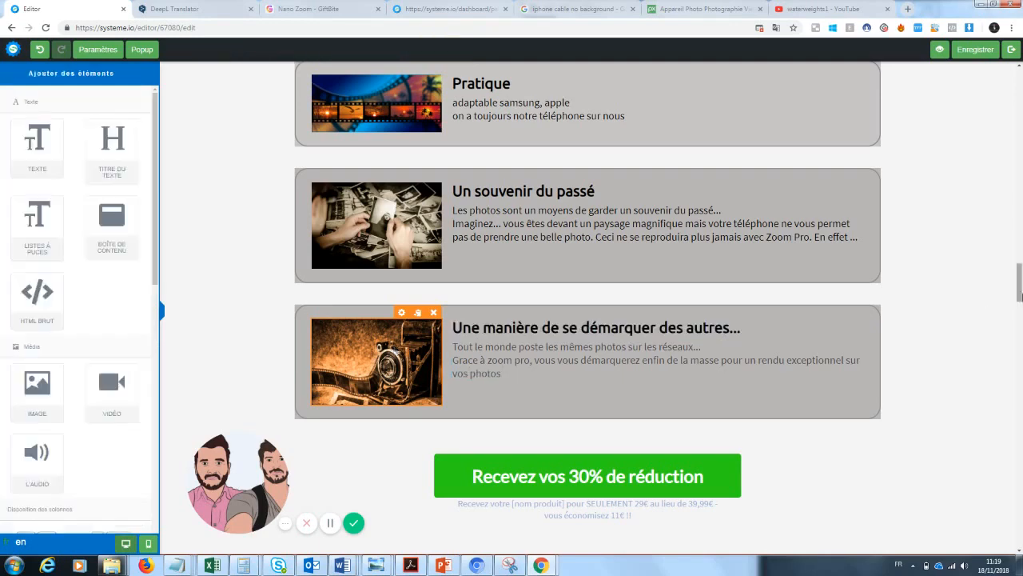
{"action": "left_click_drag", "start_coordinate": [1020, 284], "coordinate": [1019, 272]}
- Remove the [BONUS] tag from the red bonus heading
{"action": "scroll", "coordinate": [936, 256], "scroll_direction": "down", "scroll_amount": 1}
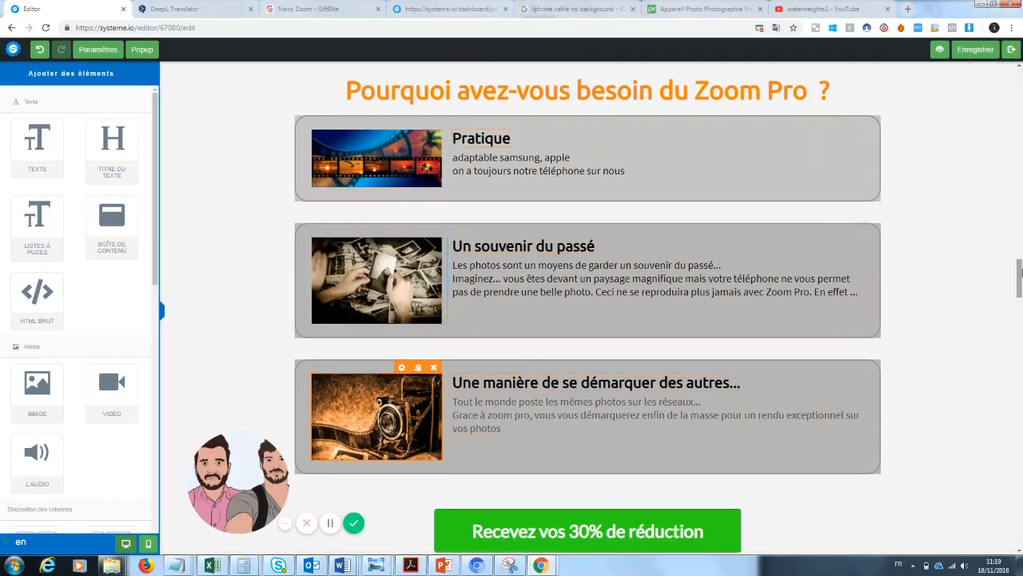
{"action": "left_click_drag", "start_coordinate": [1019, 275], "coordinate": [1014, 306]}
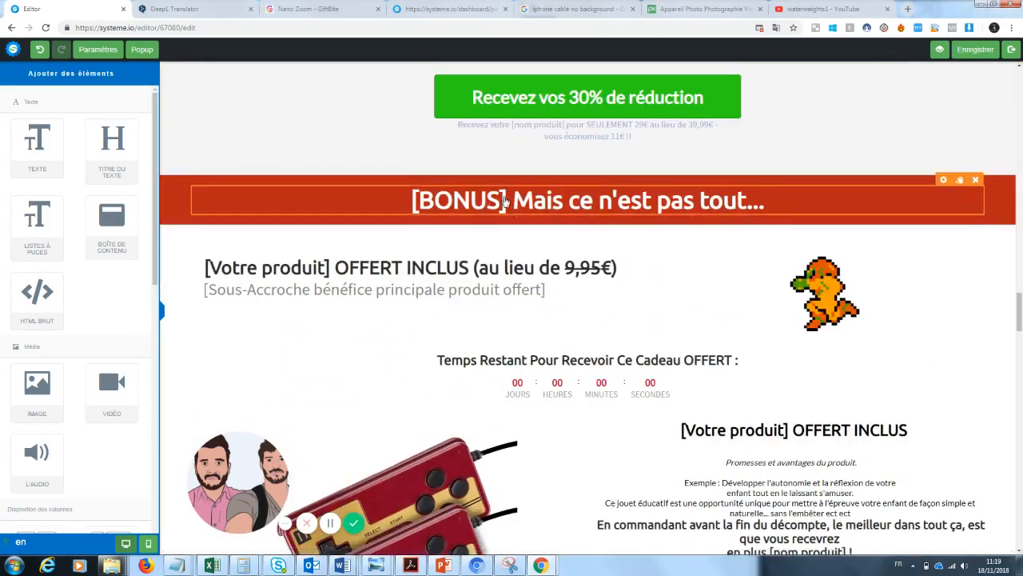
{"action": "left_click", "coordinate": [511, 200]}
{"action": "left_click_drag", "start_coordinate": [511, 200], "coordinate": [386, 192]}
{"action": "key", "text": "BackSpace"}
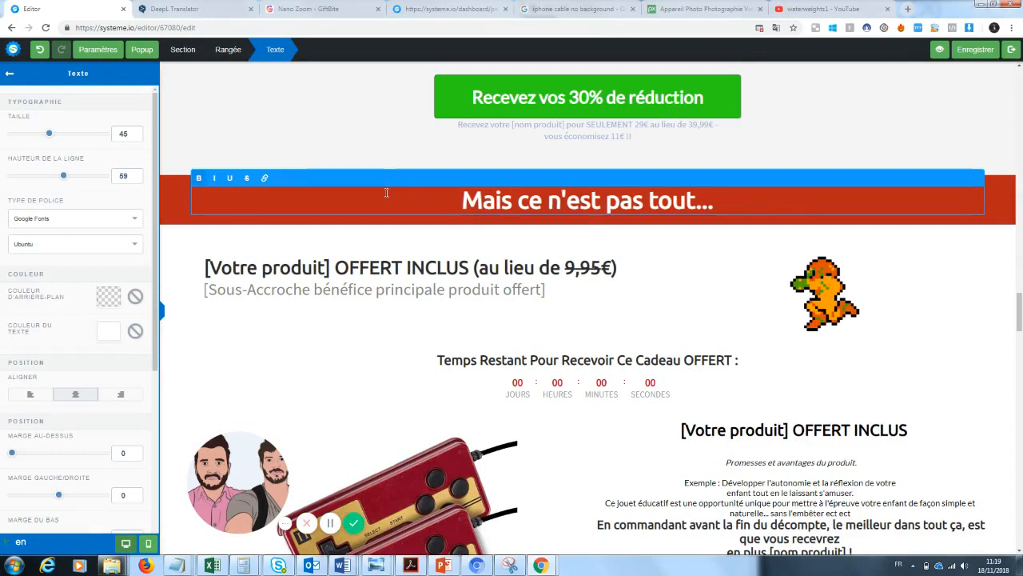
{"action": "left_click", "coordinate": [371, 327]}
- Replace [Votre produit] with 'Cable téléphone' in the OFFERT INCLUS heading
{"action": "left_click", "coordinate": [330, 267]}
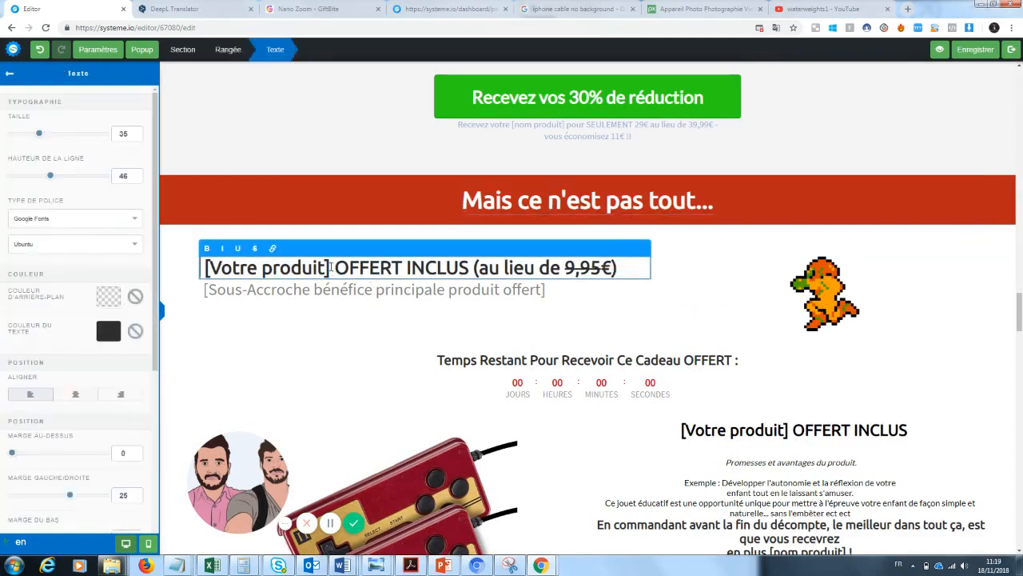
{"action": "left_click_drag", "start_coordinate": [330, 267], "coordinate": [207, 268]}
{"action": "left_click", "coordinate": [208, 267]}
{"action": "key", "text": "BackSpace"}
{"action": "key", "text": "BackSpace"}
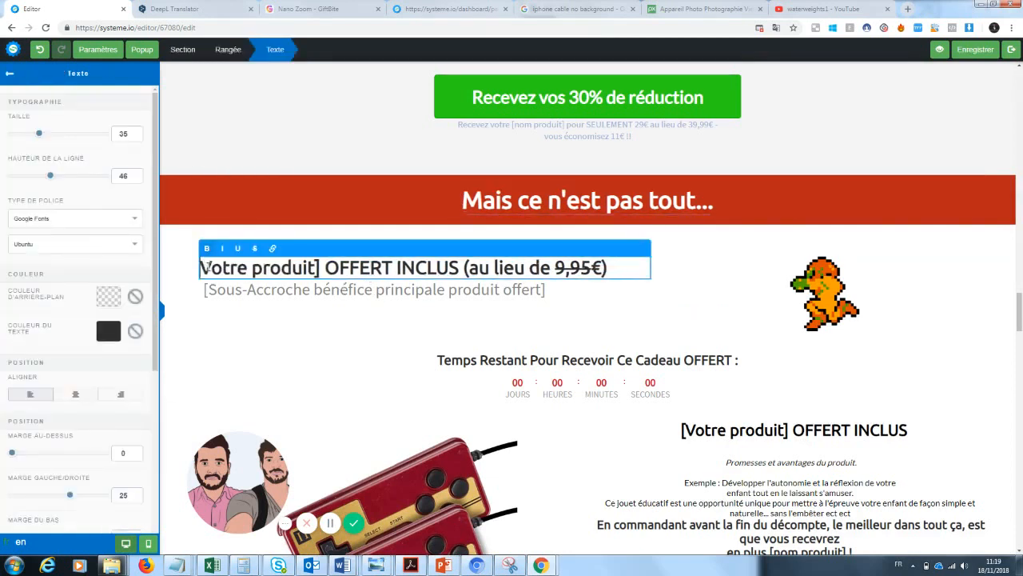
{"action": "type", "text": "Cable télép"}
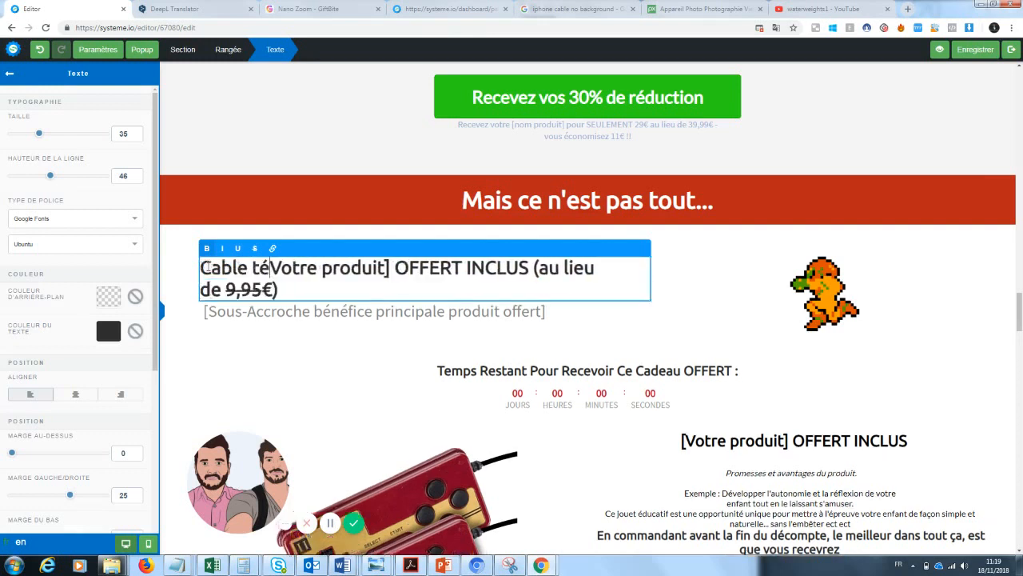
{"action": "type", "text": "hone"}
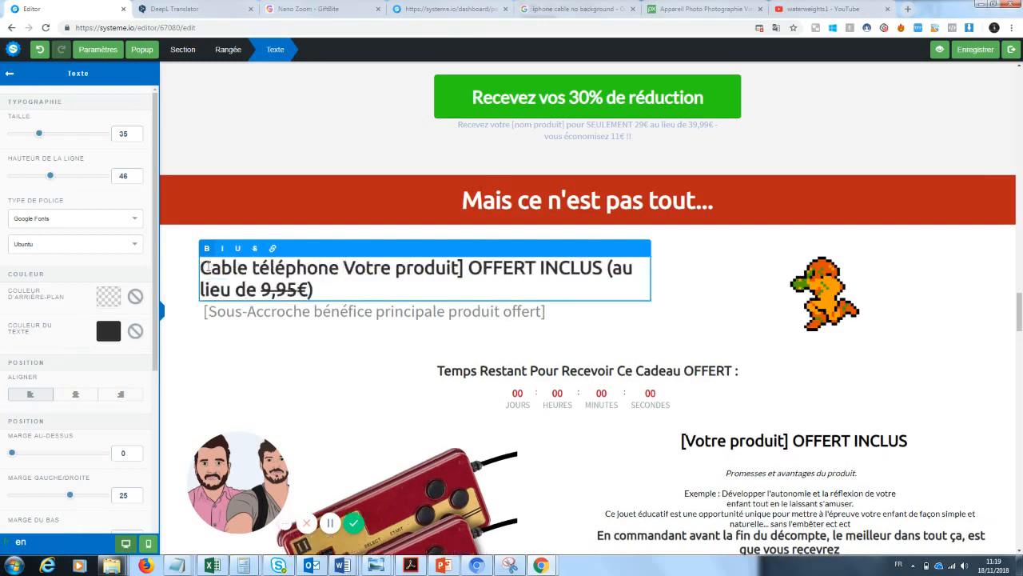
{"action": "left_click_drag", "start_coordinate": [468, 268], "coordinate": [349, 275]}
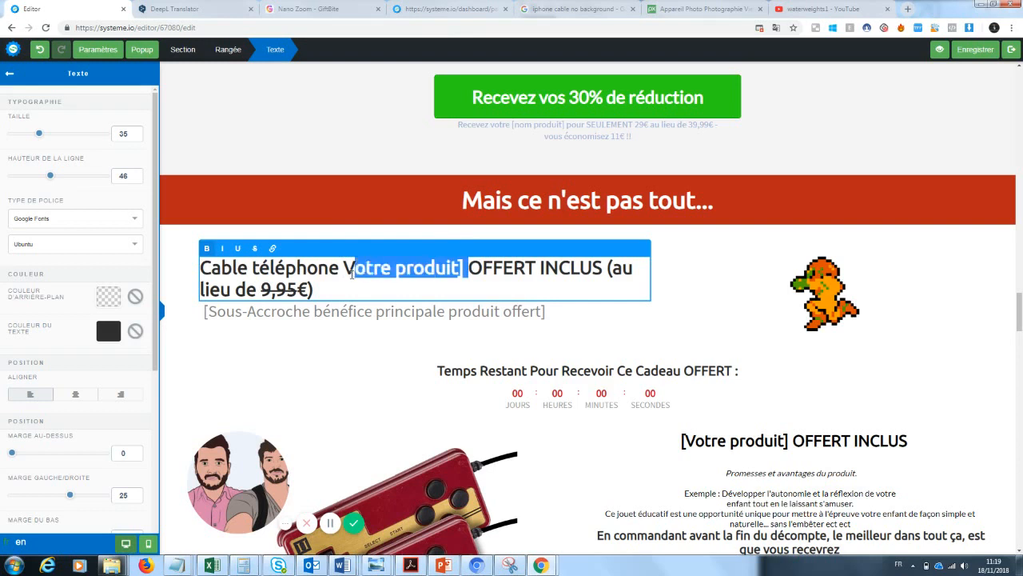
{"action": "key", "text": "BackSpace"}
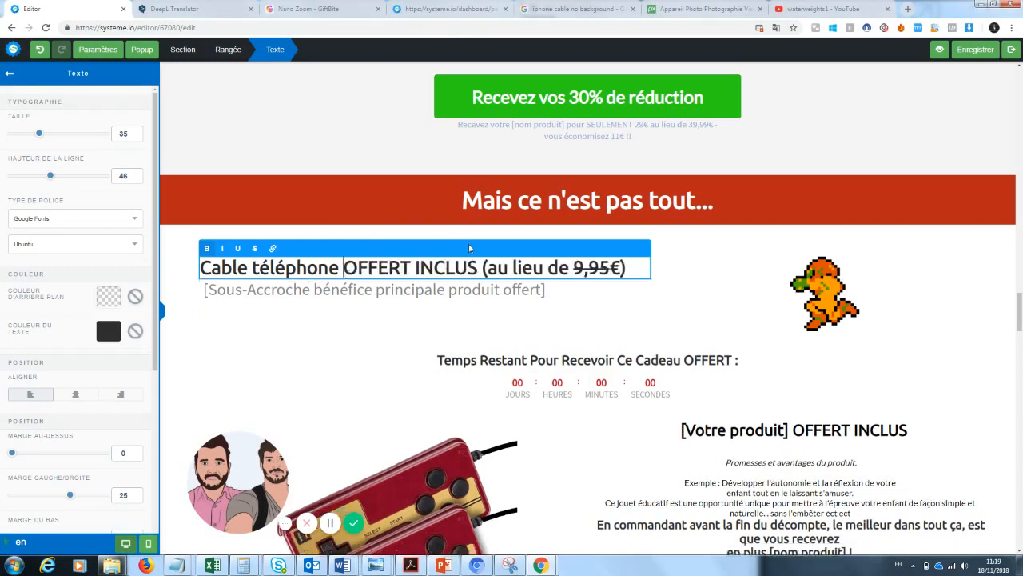
{"action": "left_click_drag", "start_coordinate": [480, 266], "coordinate": [631, 268]}
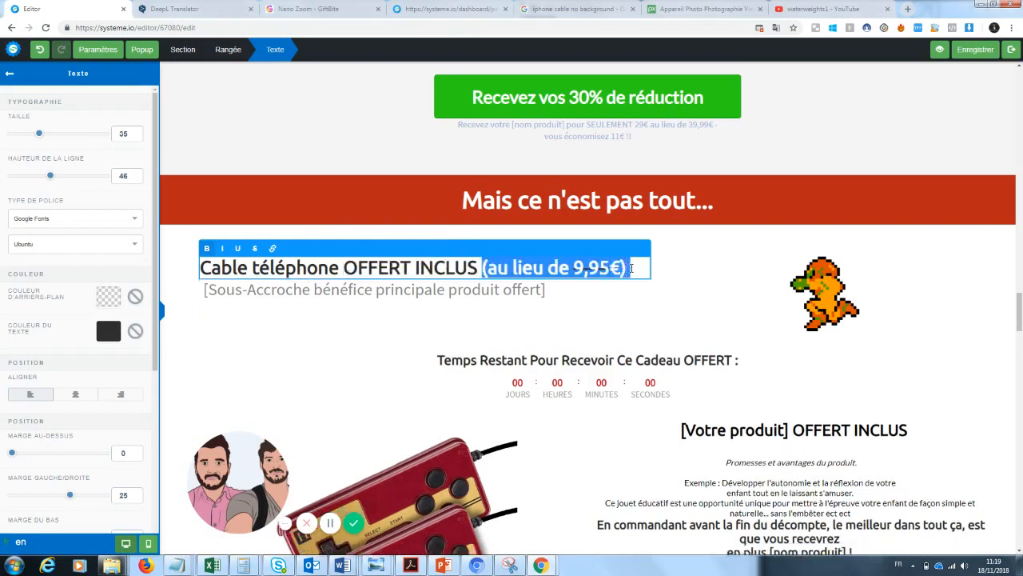
{"action": "left_click", "coordinate": [764, 324]}
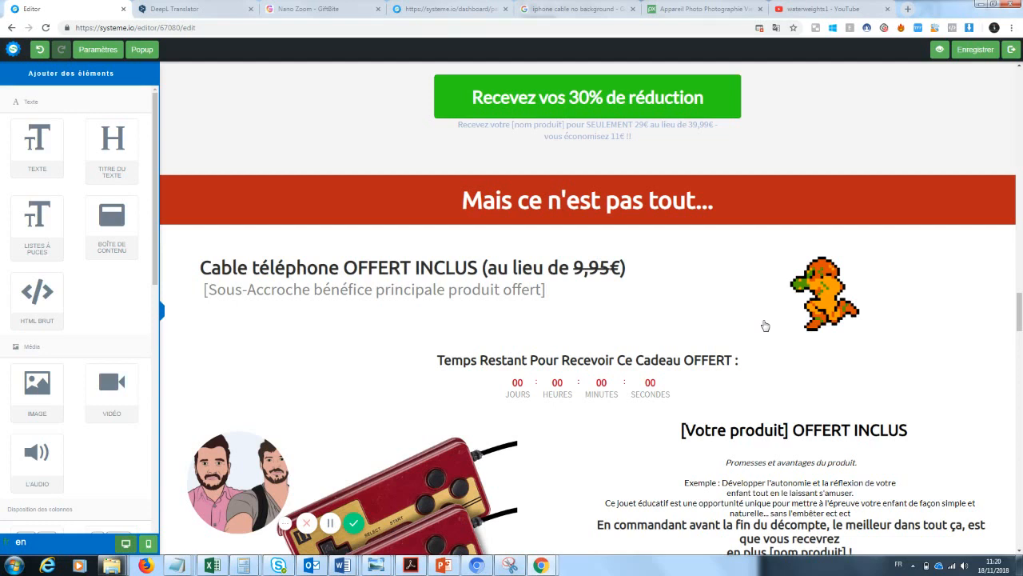
{"action": "scroll", "coordinate": [702, 252], "scroll_direction": "down", "scroll_amount": 2}
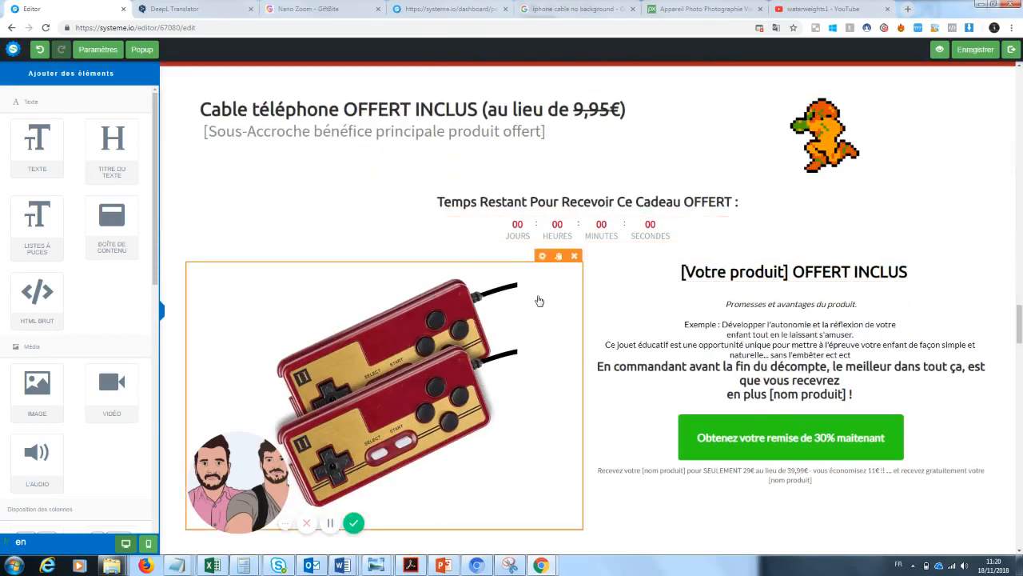
- Swap the controller picture for the white phone cable image from uploaded images
{"action": "left_click", "coordinate": [542, 258]}
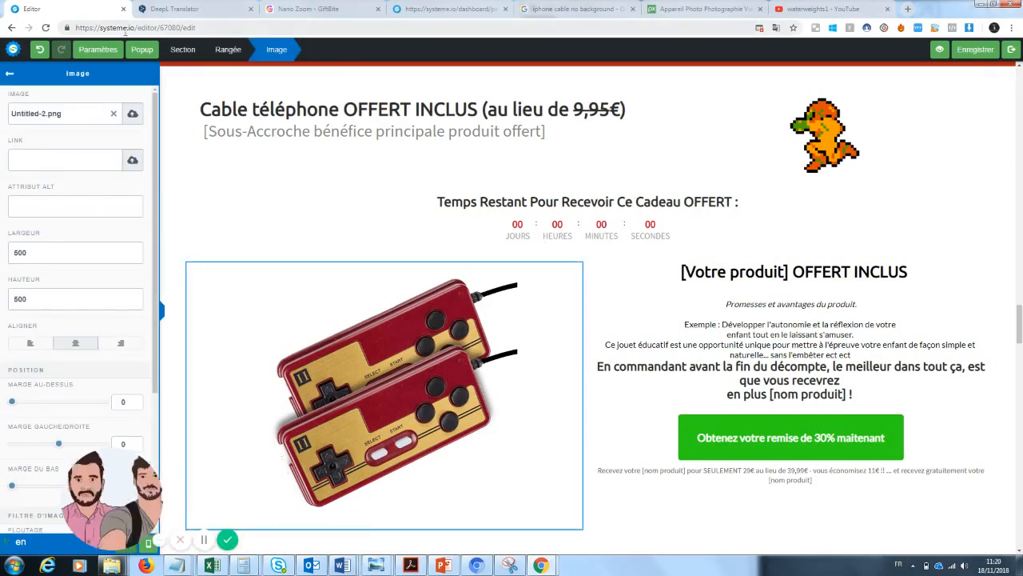
{"action": "left_click", "coordinate": [114, 113]}
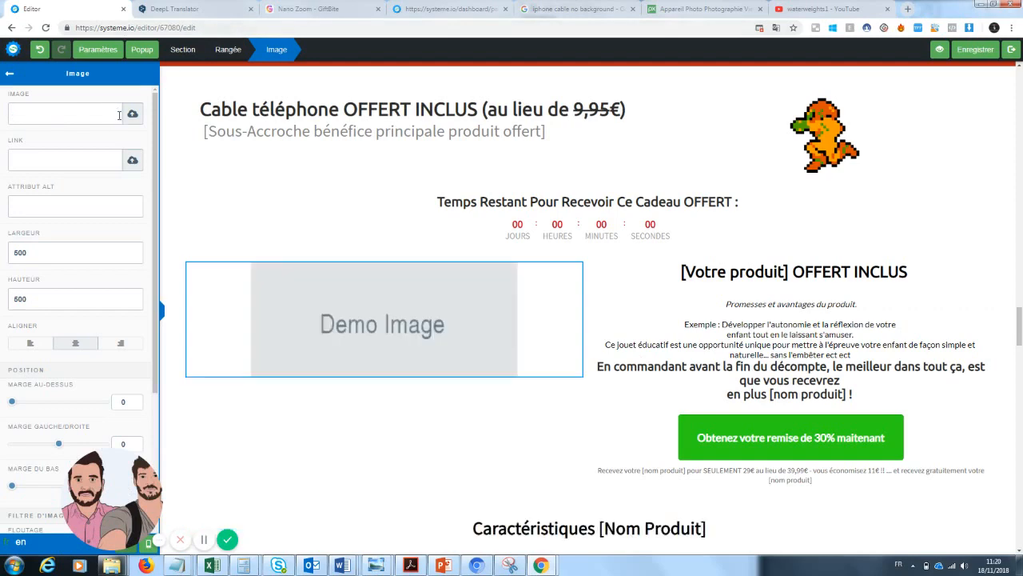
{"action": "left_click", "coordinate": [128, 115]}
{"action": "left_click", "coordinate": [530, 239]}
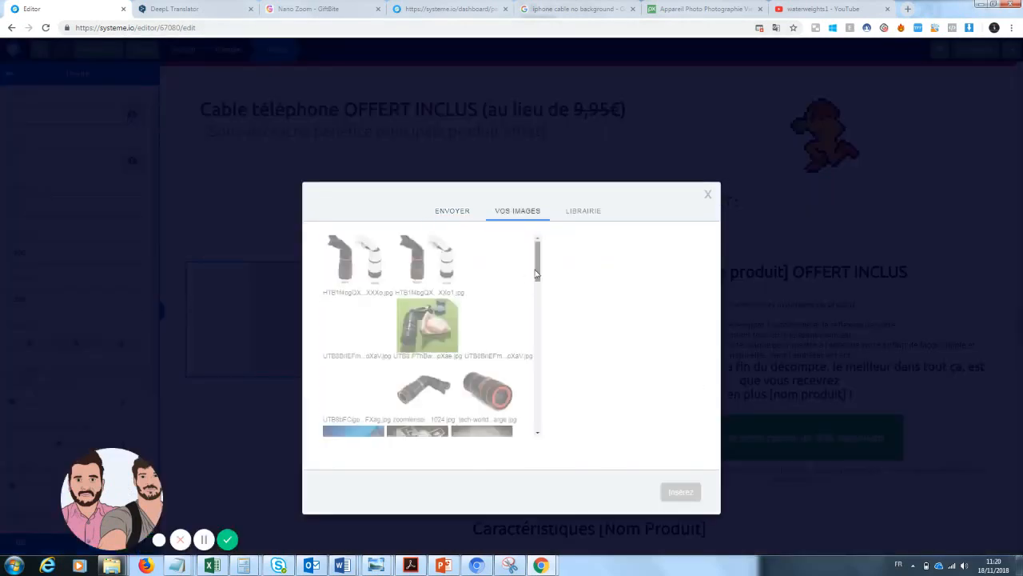
{"action": "left_click_drag", "start_coordinate": [537, 274], "coordinate": [531, 308]}
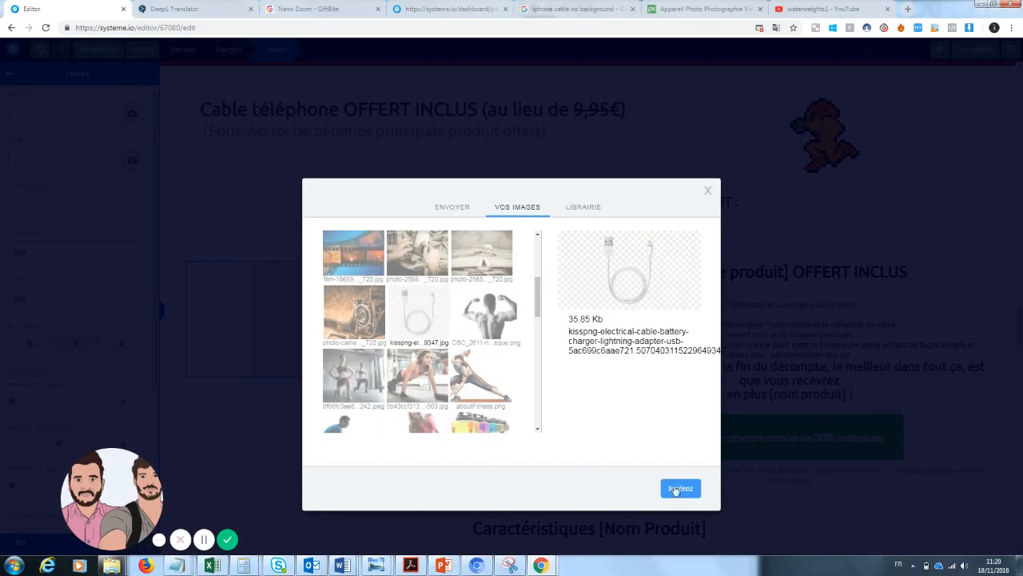
{"action": "left_click", "coordinate": [678, 488]}
{"action": "left_click", "coordinate": [659, 243]}
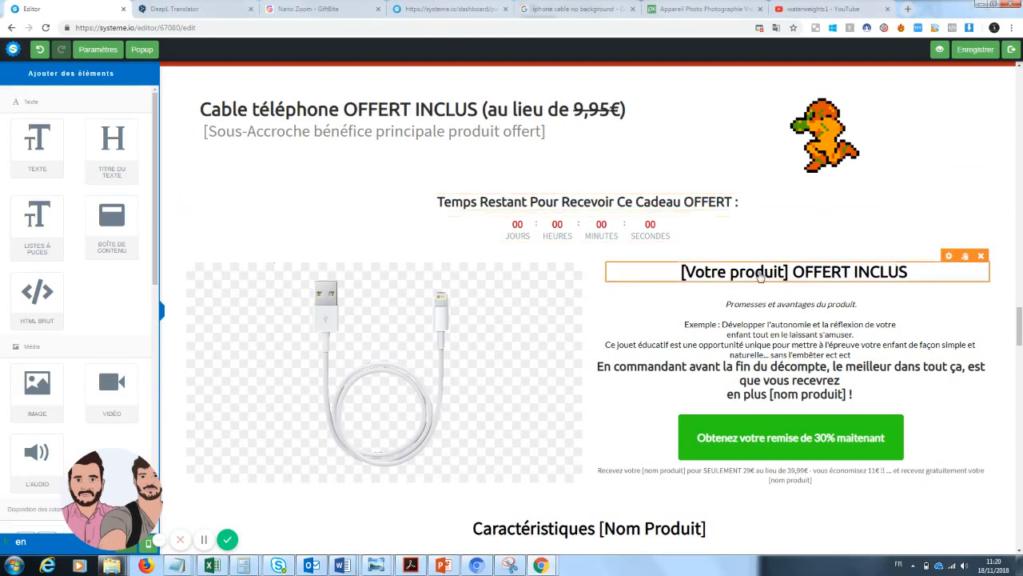
- Replace the product section title's [Votre produit] placeholder with 'Votre cable téléphone'
{"action": "left_click", "coordinate": [761, 276]}
{"action": "left_click_drag", "start_coordinate": [788, 272], "coordinate": [684, 273]}
{"action": "type", "text": "Votre cab"}
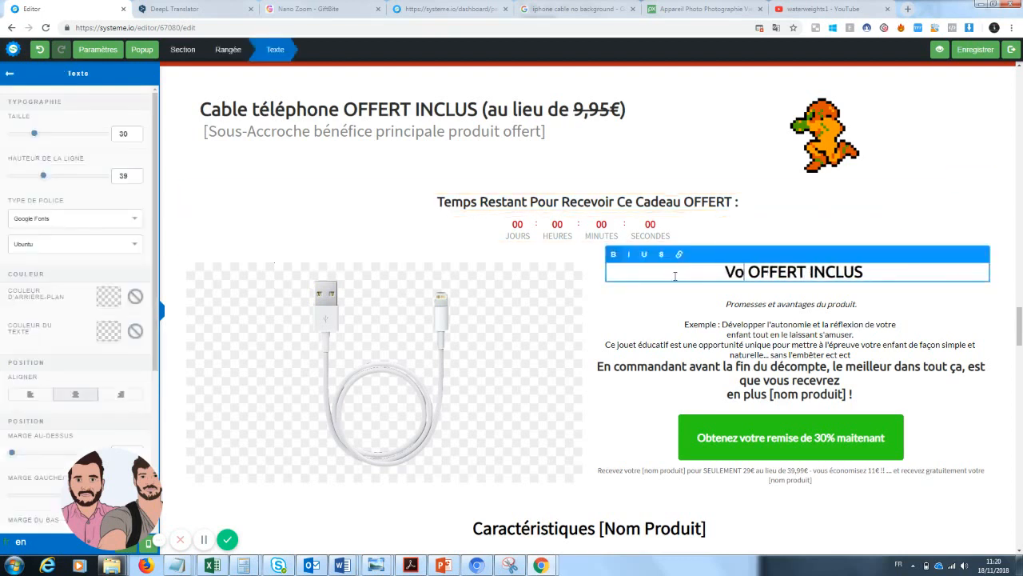
{"action": "type", "text": "le téléphone"}
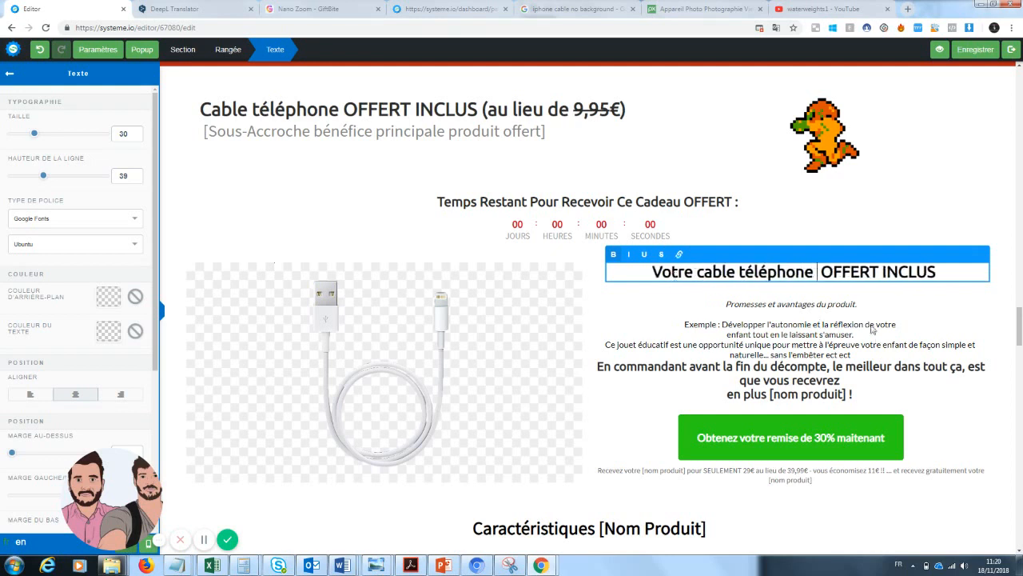
- Finish the section title and change the features heading's [Nom Produit] to 'Cable téléphone'
{"action": "left_click", "coordinate": [840, 308]}
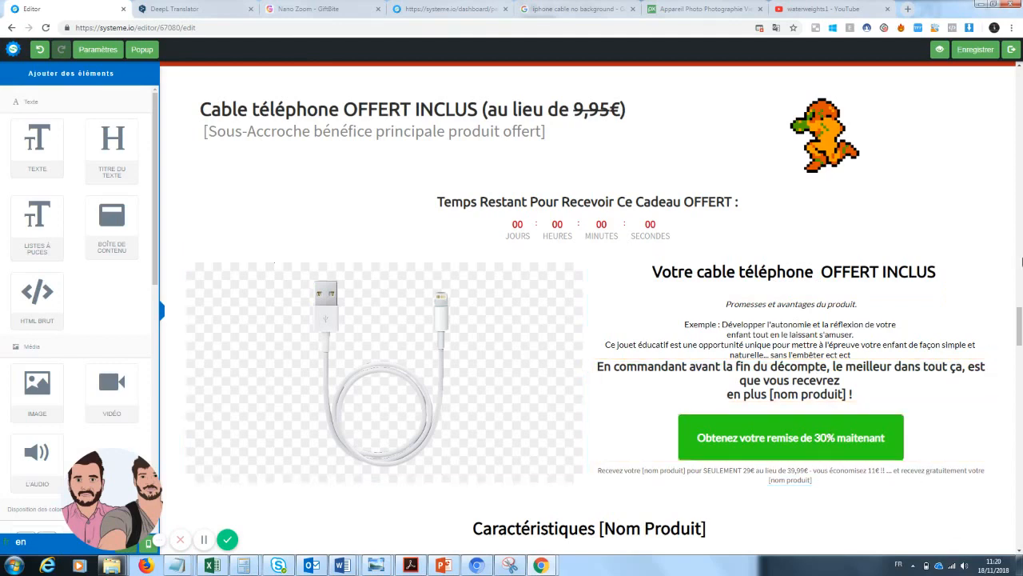
{"action": "left_click_drag", "start_coordinate": [1019, 320], "coordinate": [1020, 353]}
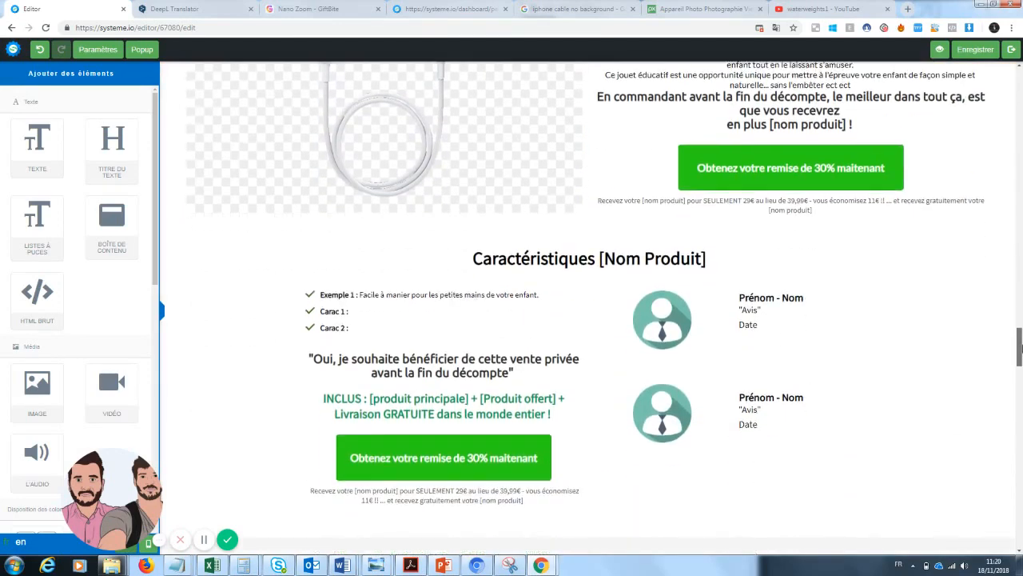
{"action": "left_click", "coordinate": [666, 252]}
{"action": "left_click_drag", "start_coordinate": [707, 252], "coordinate": [587, 252]}
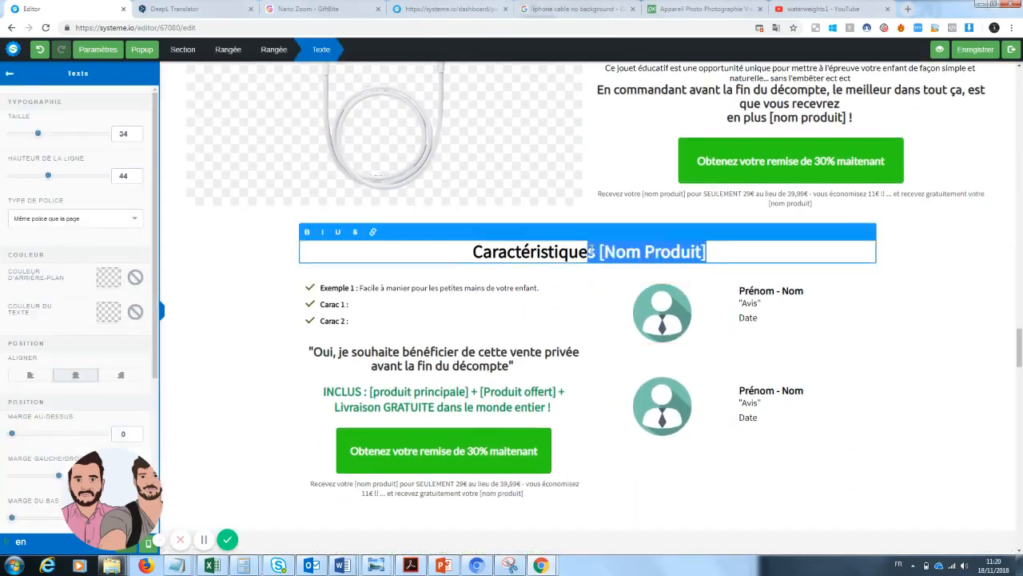
{"action": "type", "text": "Cable t"}
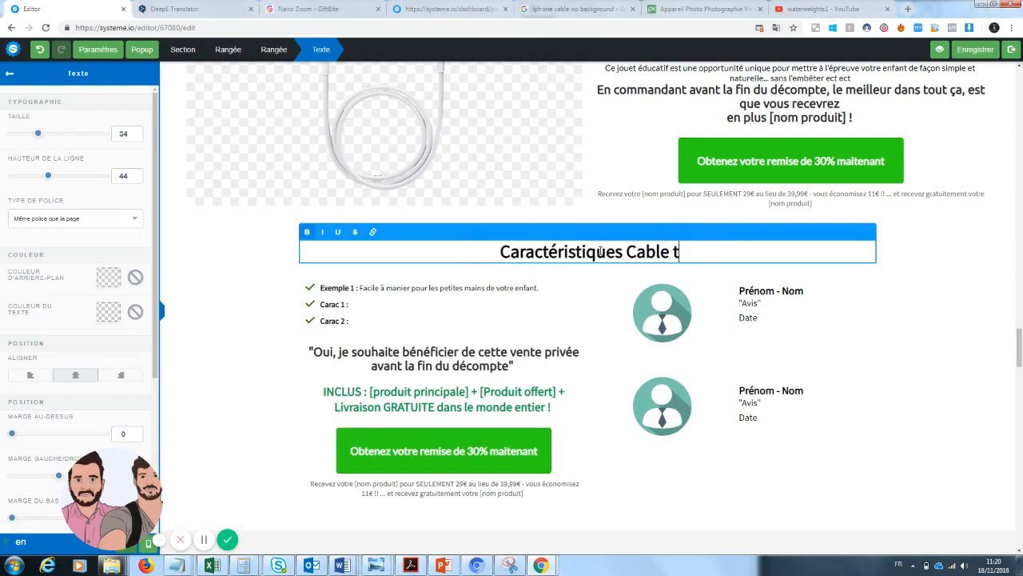
{"action": "type", "text": "éléphone"}
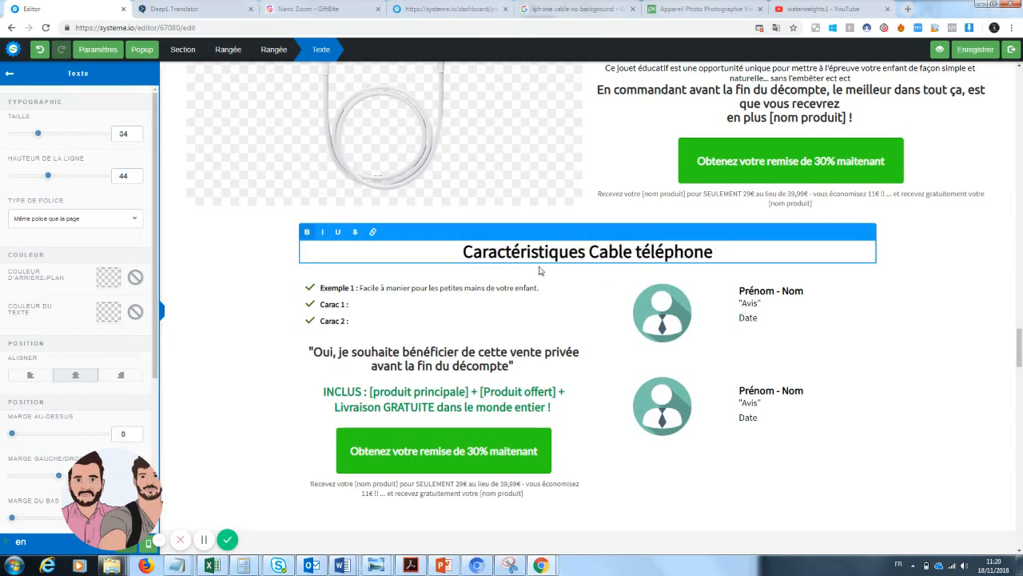
{"action": "left_click", "coordinate": [462, 303]}
{"action": "left_click", "coordinate": [399, 294]}
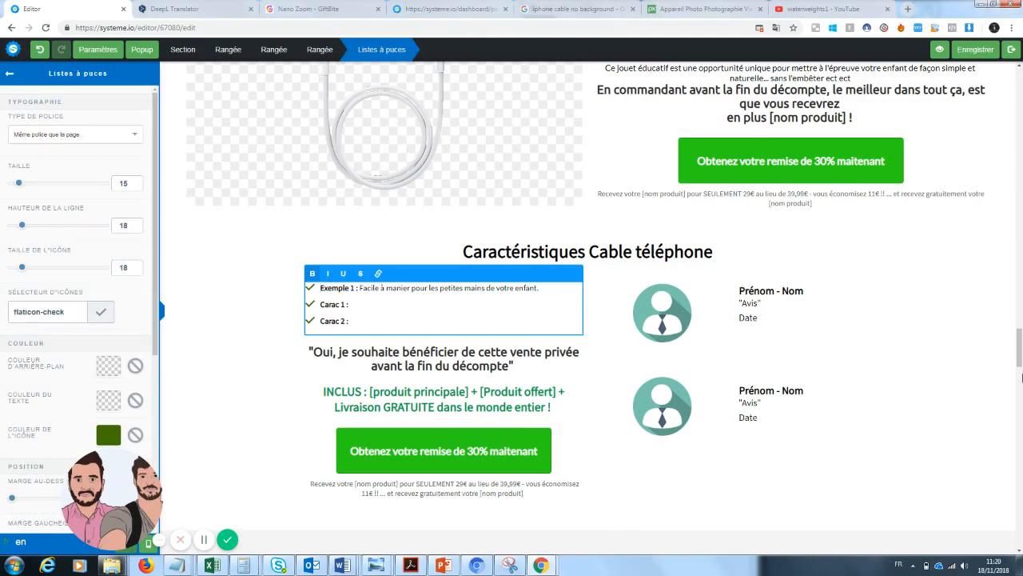
{"action": "left_click", "coordinate": [1005, 359]}
{"action": "left_click_drag", "start_coordinate": [1019, 352], "coordinate": [1020, 377]}
- Swap the console picture in the package section for the telephoto lens image from Vos images
{"action": "left_click", "coordinate": [372, 256]}
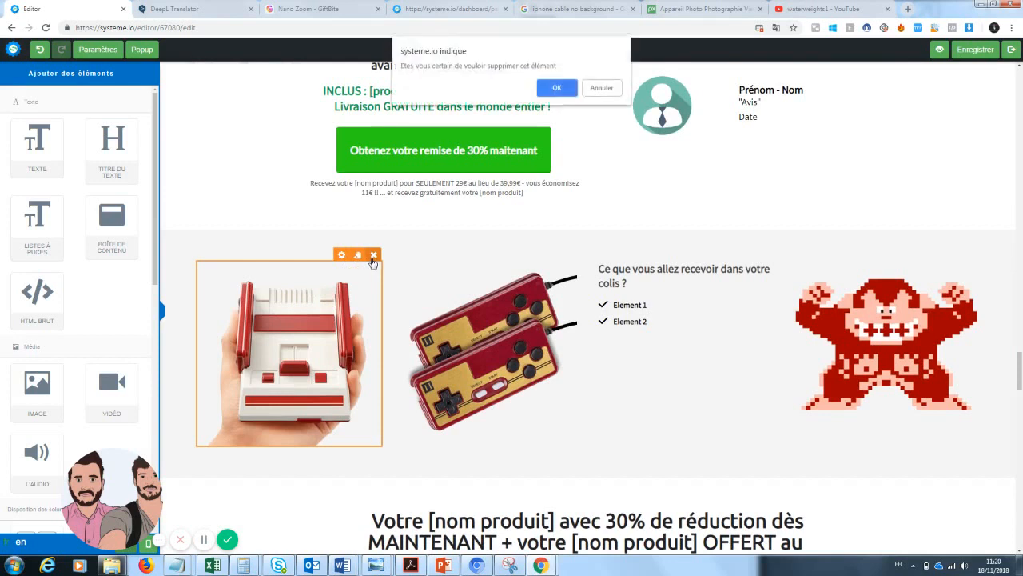
{"action": "left_click", "coordinate": [557, 87]}
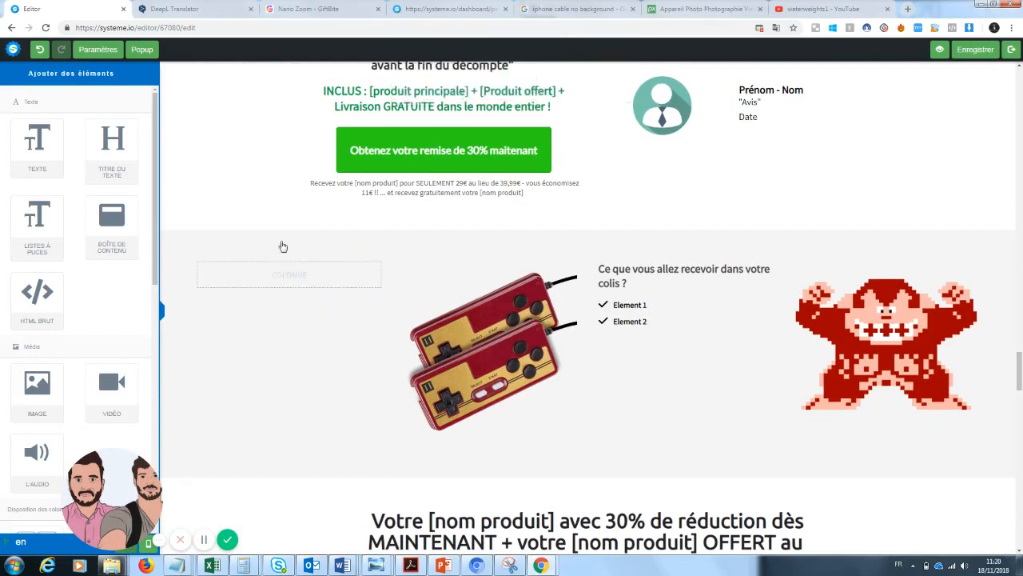
{"action": "left_click", "coordinate": [39, 48]}
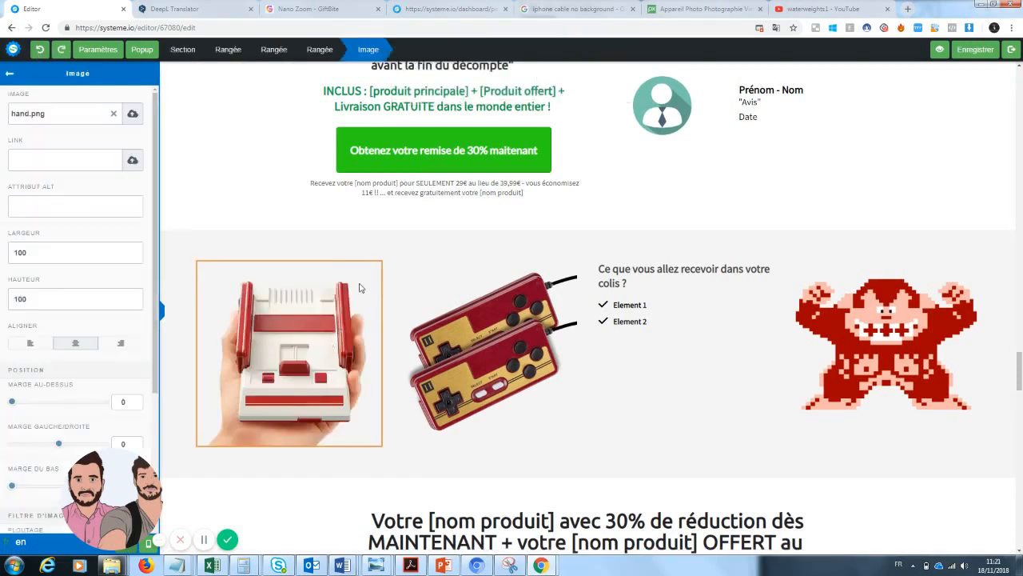
{"action": "left_click", "coordinate": [116, 114]}
{"action": "left_click", "coordinate": [130, 117]}
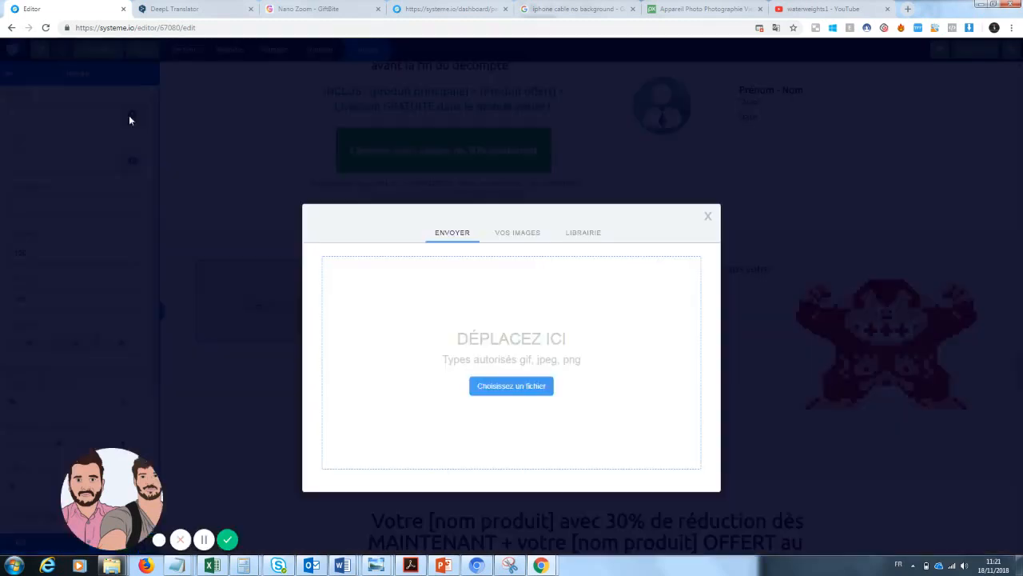
{"action": "left_click", "coordinate": [521, 236]}
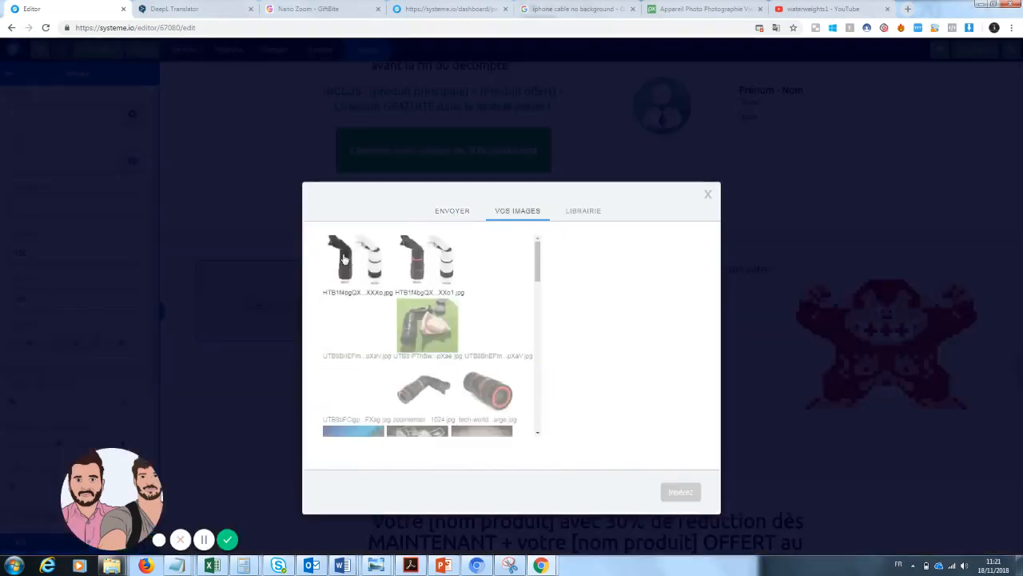
{"action": "left_click", "coordinate": [516, 416]}
{"action": "left_click", "coordinate": [680, 491]}
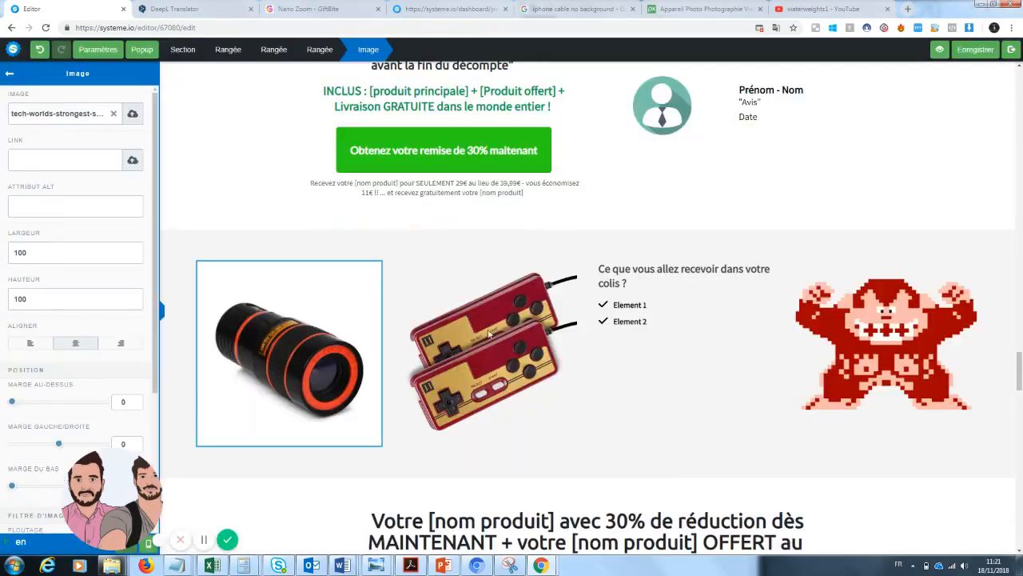
{"action": "left_click", "coordinate": [628, 409]}
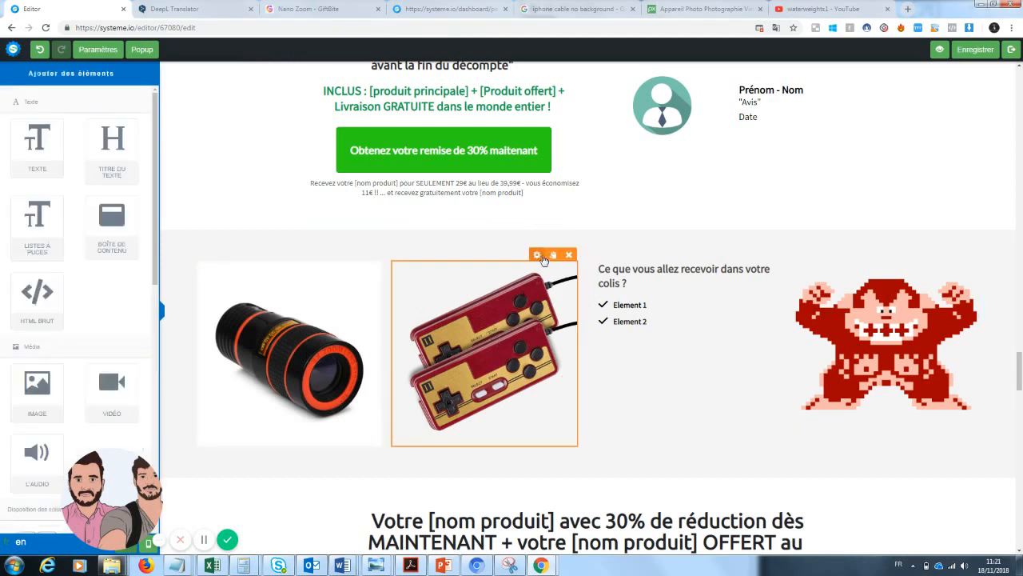
- Select the game controller image in the package section for editing
{"action": "left_click", "coordinate": [543, 260]}
{"action": "left_click", "coordinate": [525, 317]}
{"action": "left_click", "coordinate": [536, 255]}
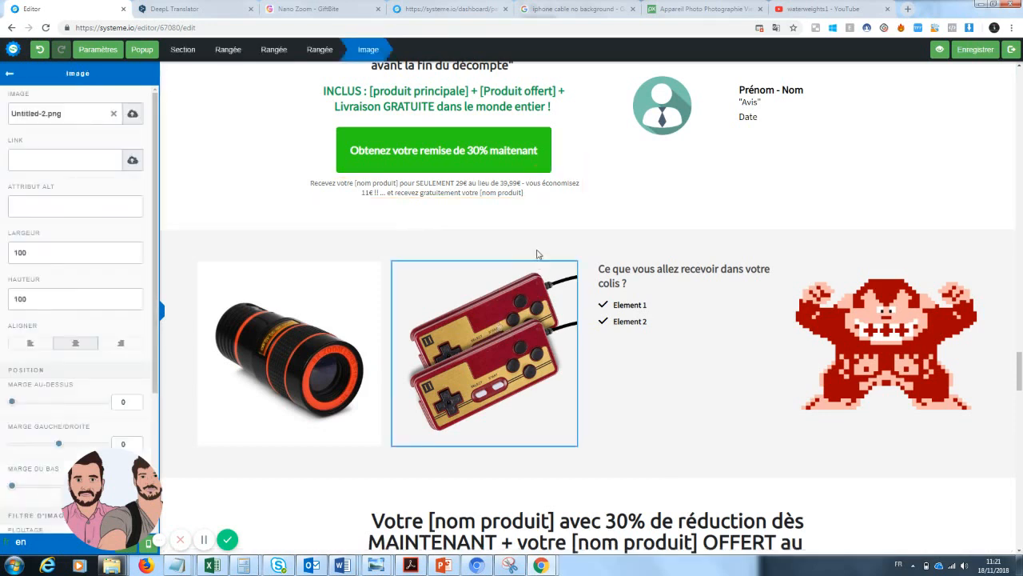
{"action": "left_click", "coordinate": [527, 307]}
{"action": "left_click", "coordinate": [531, 348]}
{"action": "left_click", "coordinate": [525, 316]}
{"action": "left_click", "coordinate": [521, 366]}
{"action": "left_click", "coordinate": [518, 347]}
{"action": "left_click", "coordinate": [539, 254]}
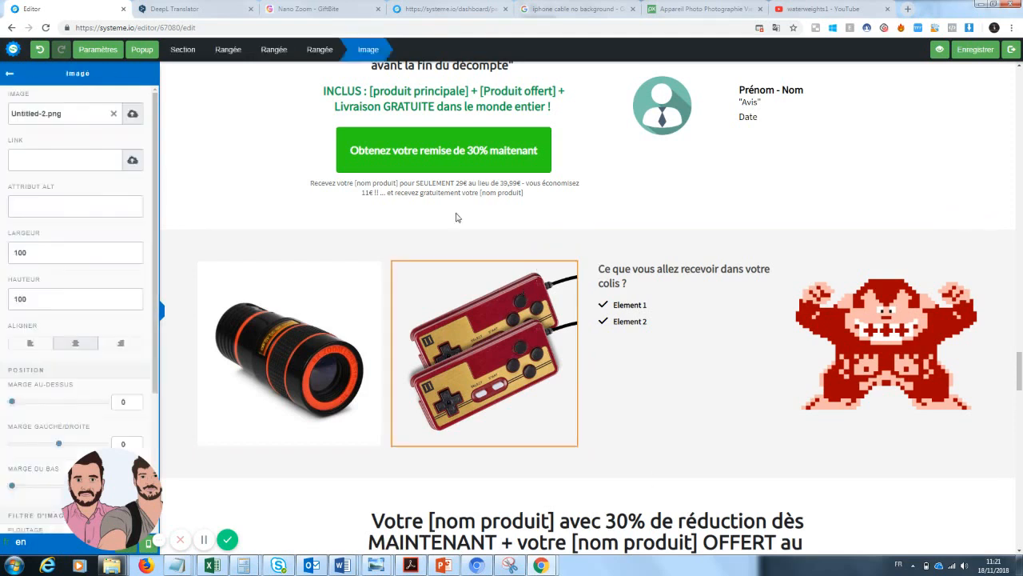
- Clear the controller image and insert the kisspng white phone cable image from Vos images
{"action": "left_click", "coordinate": [113, 114]}
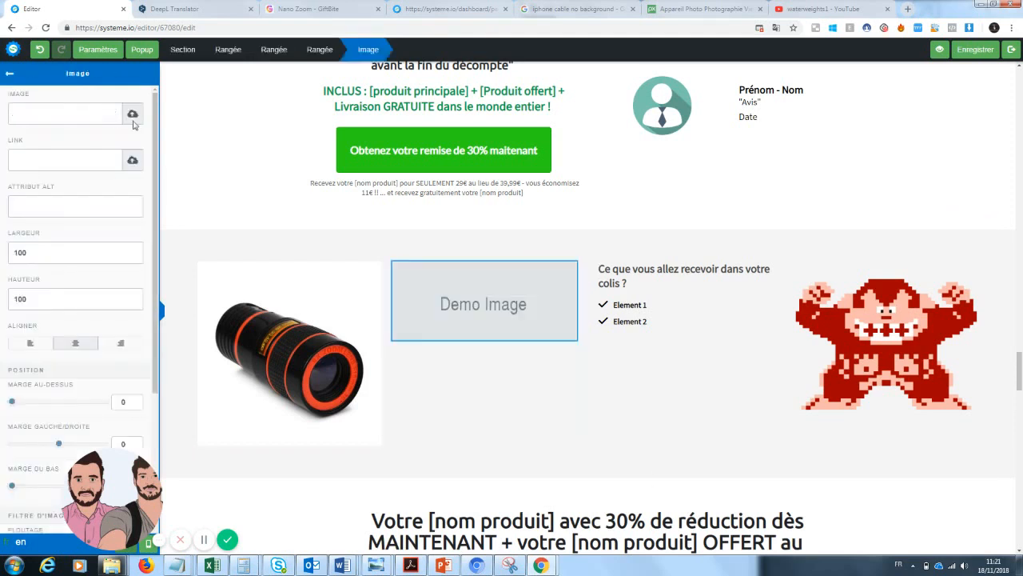
{"action": "left_click", "coordinate": [132, 114]}
{"action": "left_click", "coordinate": [510, 232]}
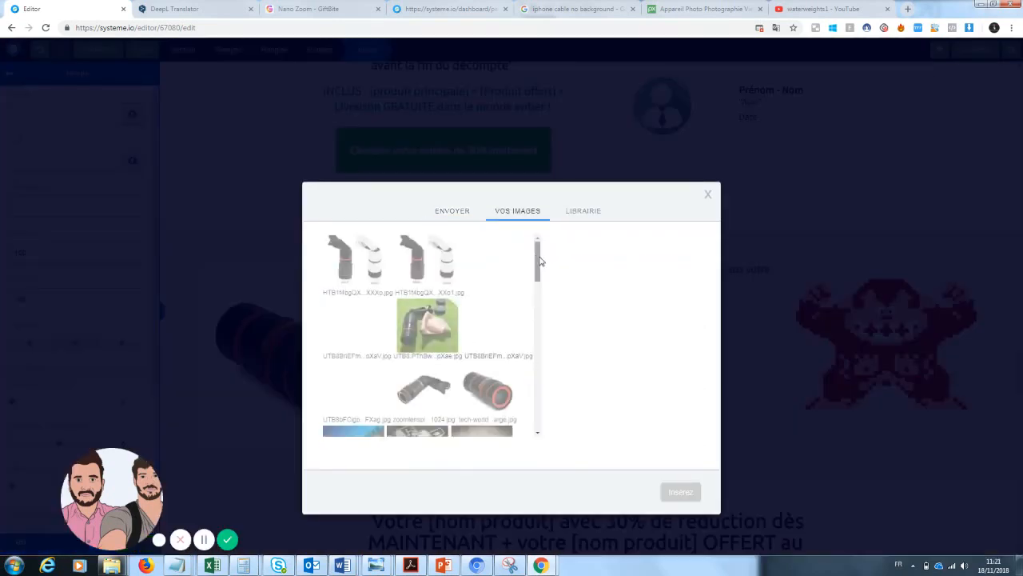
{"action": "left_click_drag", "start_coordinate": [538, 268], "coordinate": [537, 290]}
{"action": "left_click", "coordinate": [418, 391]}
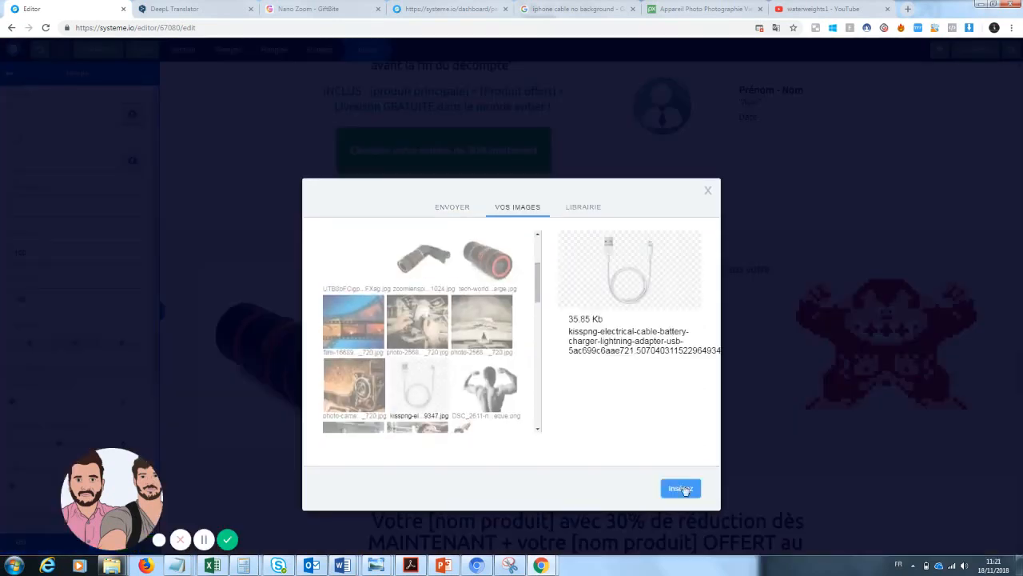
{"action": "left_click", "coordinate": [681, 489]}
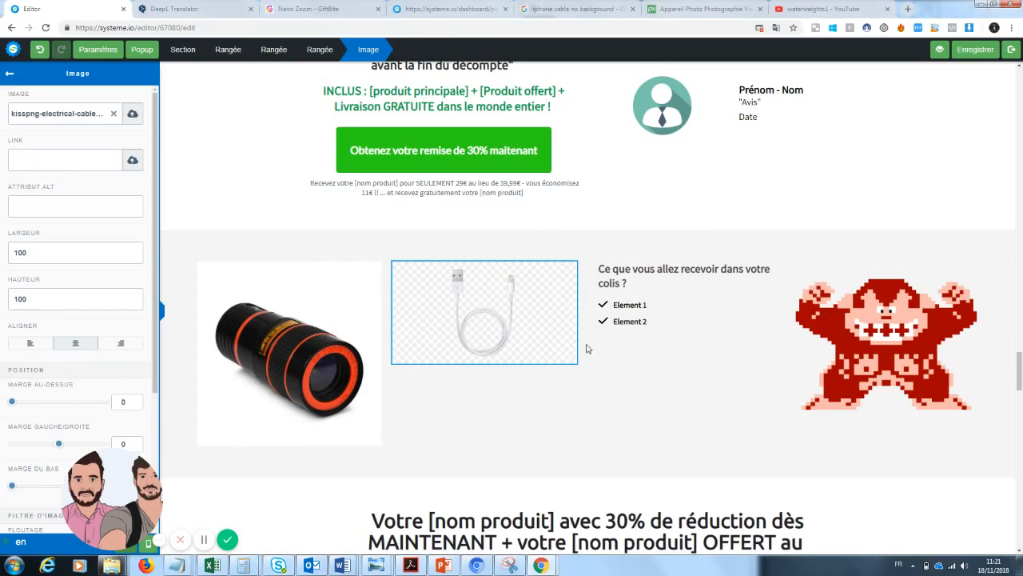
{"action": "left_click", "coordinate": [749, 516]}
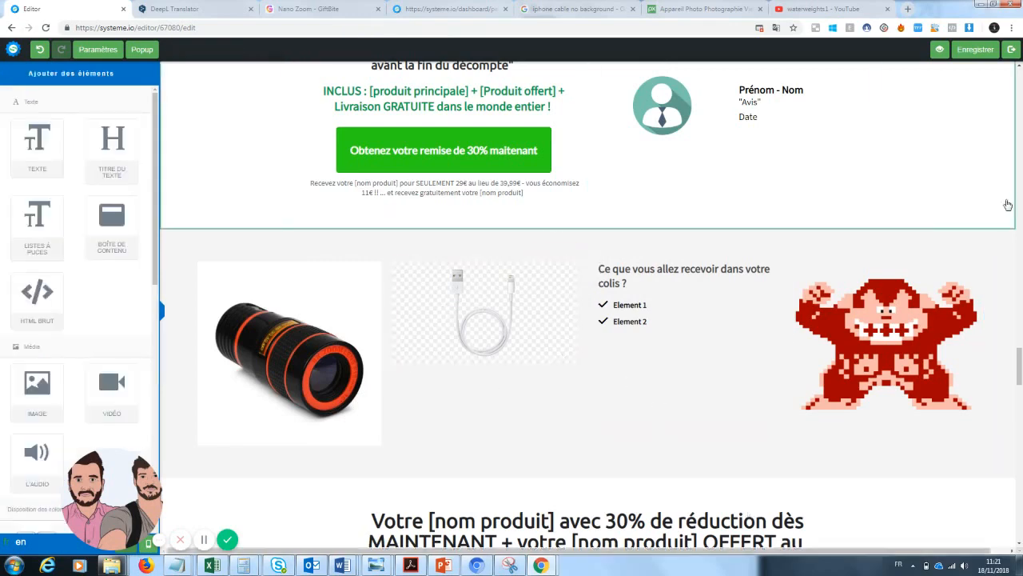
- Replace the first package list item, Element 1, with 'Zoom pro x1'
{"action": "left_click", "coordinate": [1008, 205]}
{"action": "left_click", "coordinate": [1018, 324]}
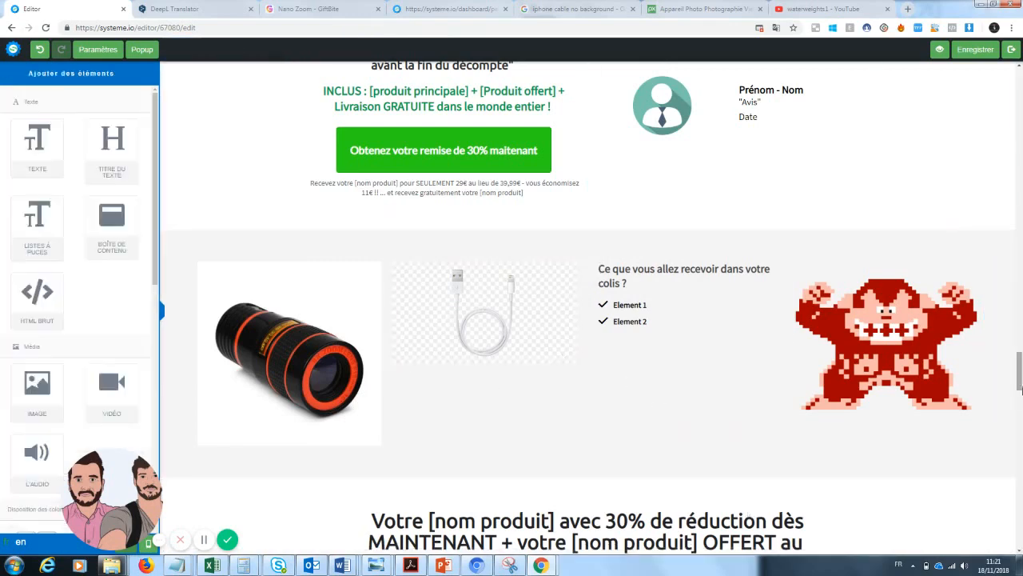
{"action": "left_click_drag", "start_coordinate": [1020, 389], "coordinate": [1020, 367]}
{"action": "left_click", "coordinate": [650, 407]}
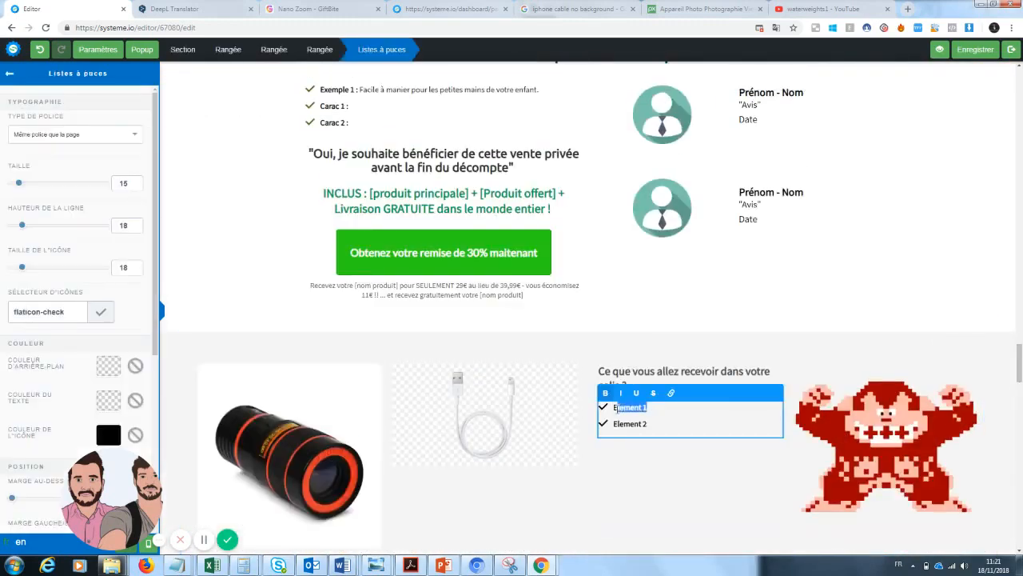
{"action": "key", "text": "BackSpace"}
{"action": "left_click", "coordinate": [641, 444]}
- Replace the second list item, Element 2, with 'Cable téléphone'
{"action": "left_click", "coordinate": [651, 425]}
{"action": "left_click_drag", "start_coordinate": [651, 424], "coordinate": [619, 426]}
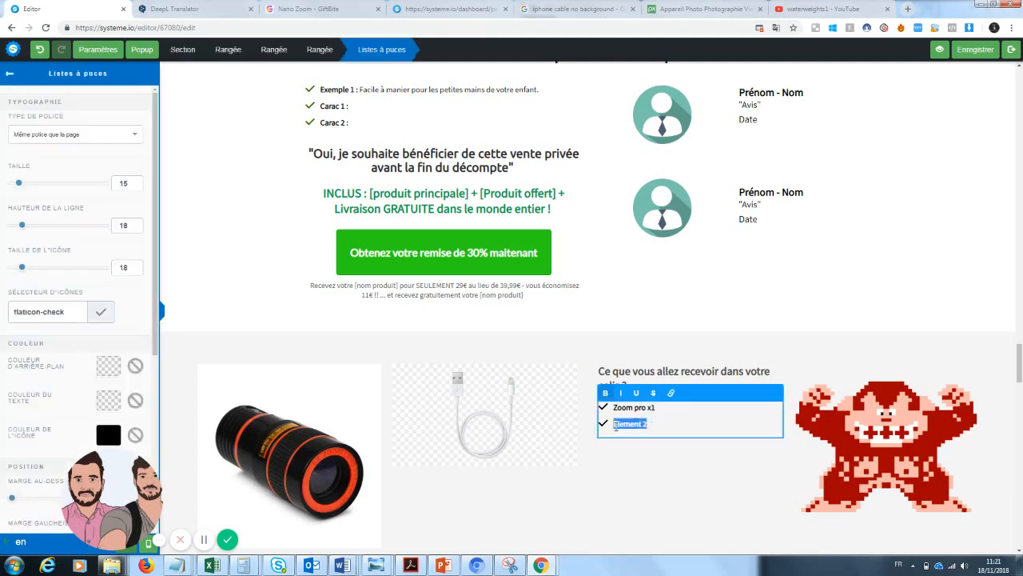
{"action": "type", "text": "Cable téléphone"}
{"action": "left_click", "coordinate": [871, 406]}
{"action": "left_click", "coordinate": [918, 449]}
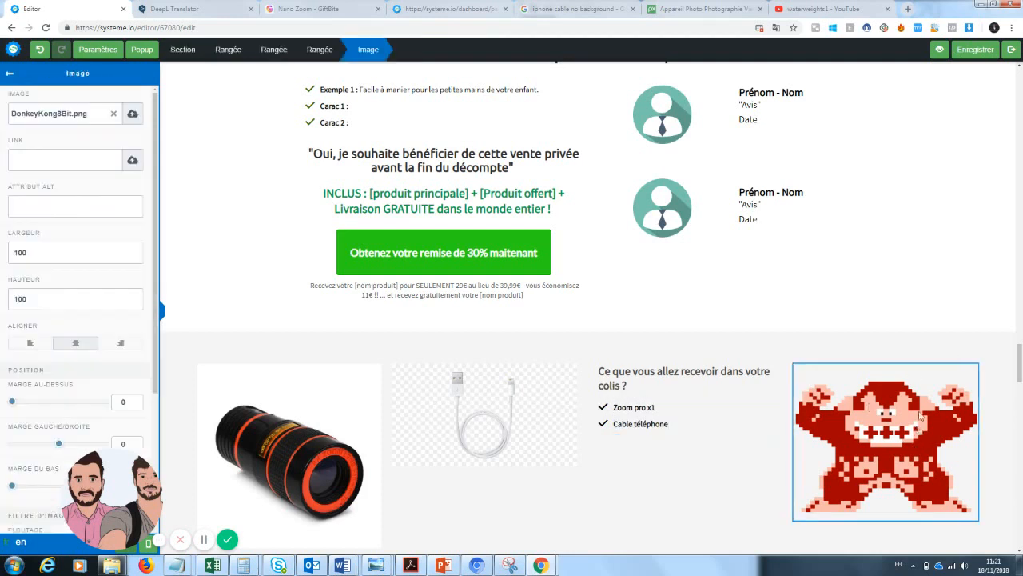
- Replace the pixel-art gorilla image with photo-256889_960_720.jpg, the old book photo, from Vos images
{"action": "left_click", "coordinate": [925, 413]}
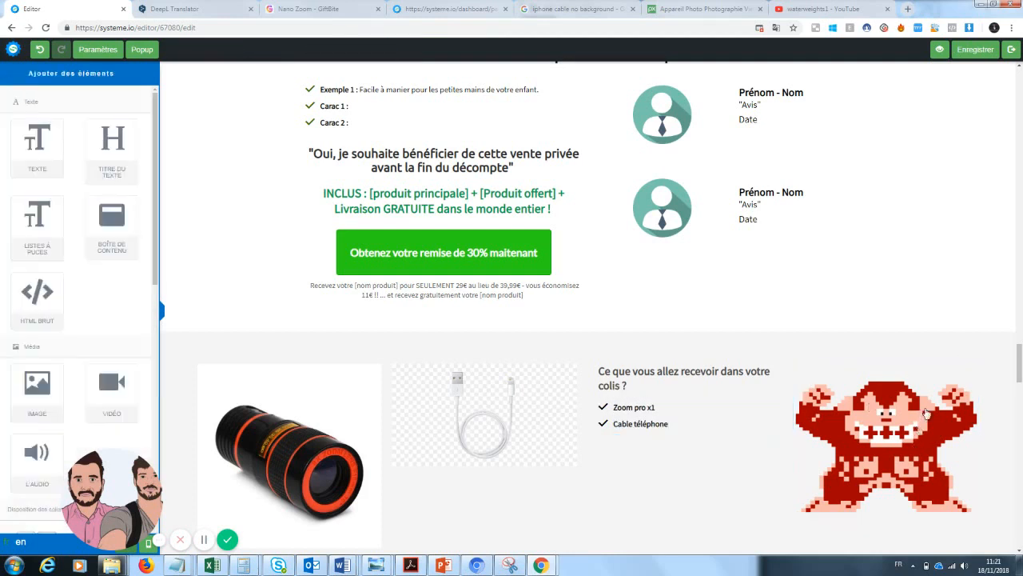
{"action": "left_click", "coordinate": [847, 419]}
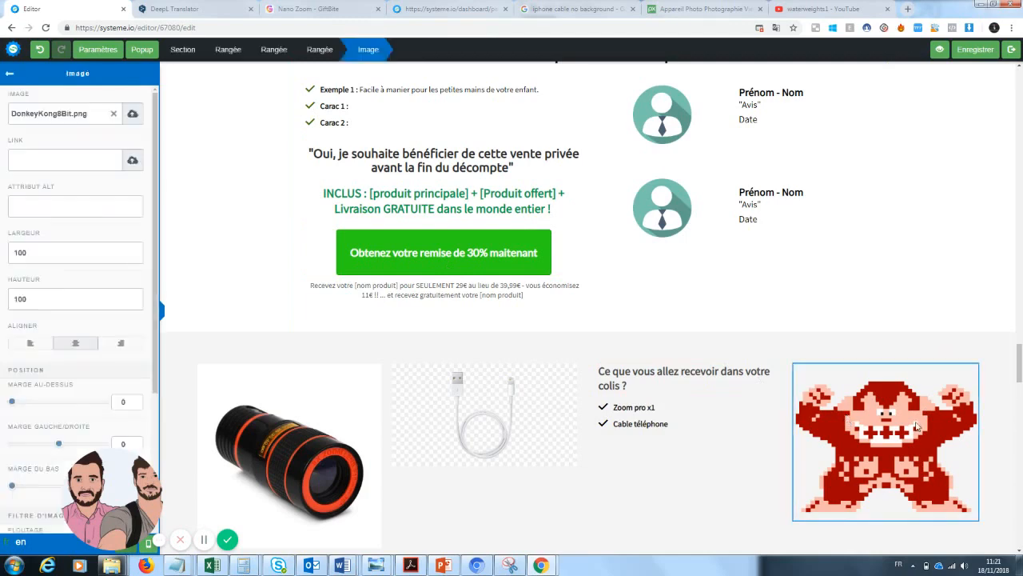
{"action": "left_click", "coordinate": [132, 115]}
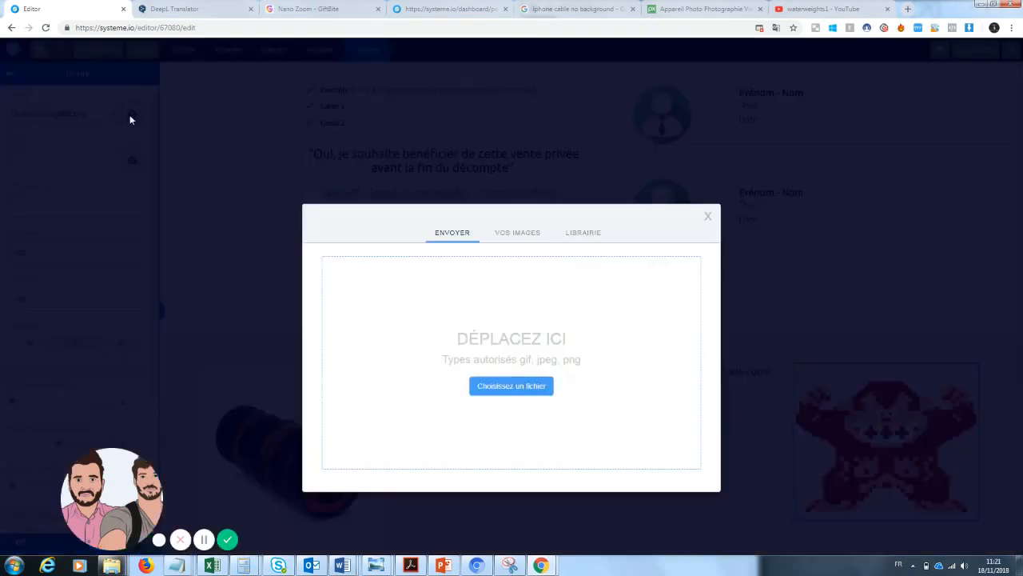
{"action": "left_click", "coordinate": [494, 240]}
{"action": "left_click_drag", "start_coordinate": [539, 267], "coordinate": [537, 291]}
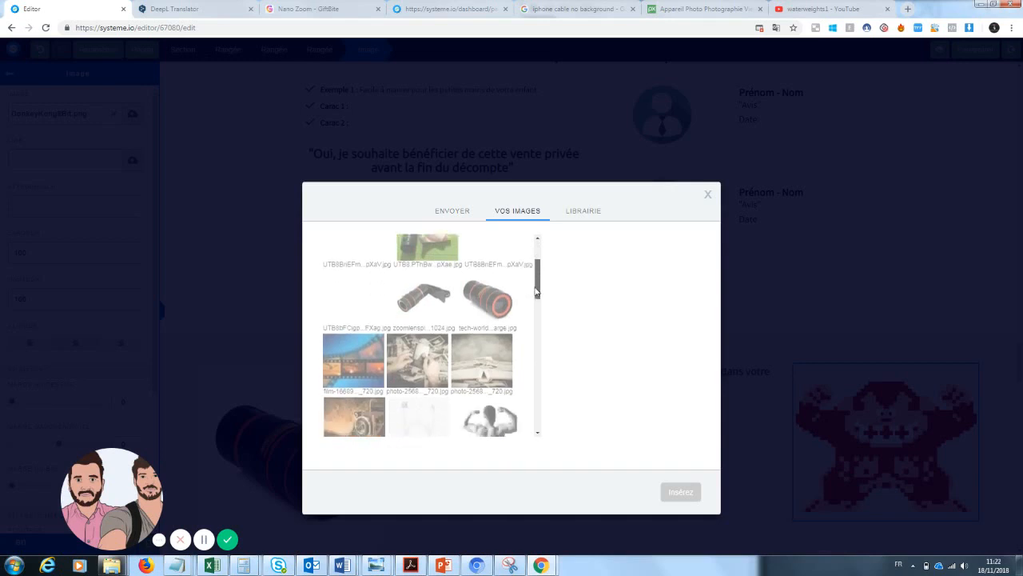
{"action": "scroll", "coordinate": [537, 292], "scroll_direction": "down", "scroll_amount": 2}
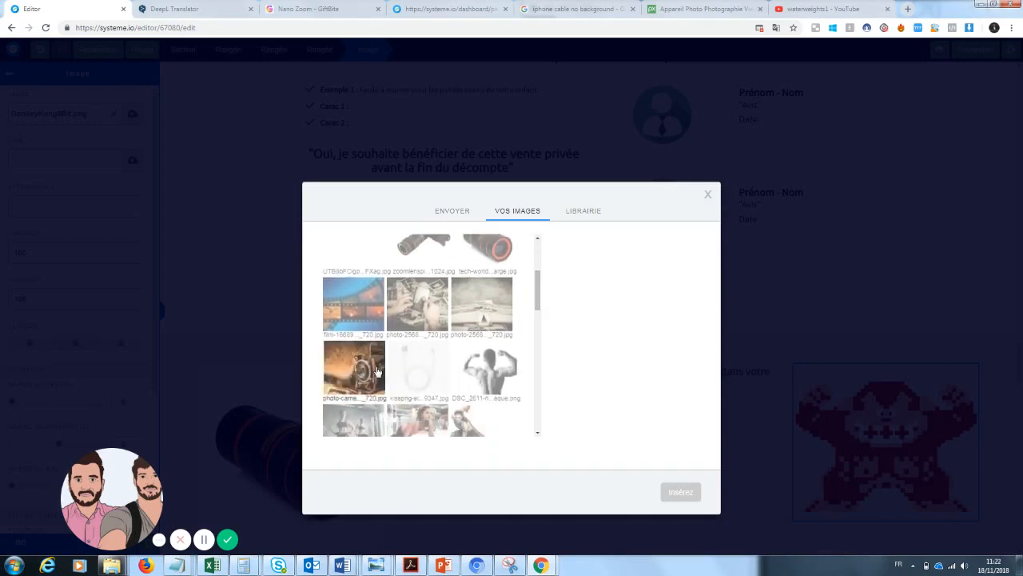
{"action": "left_click", "coordinate": [481, 306]}
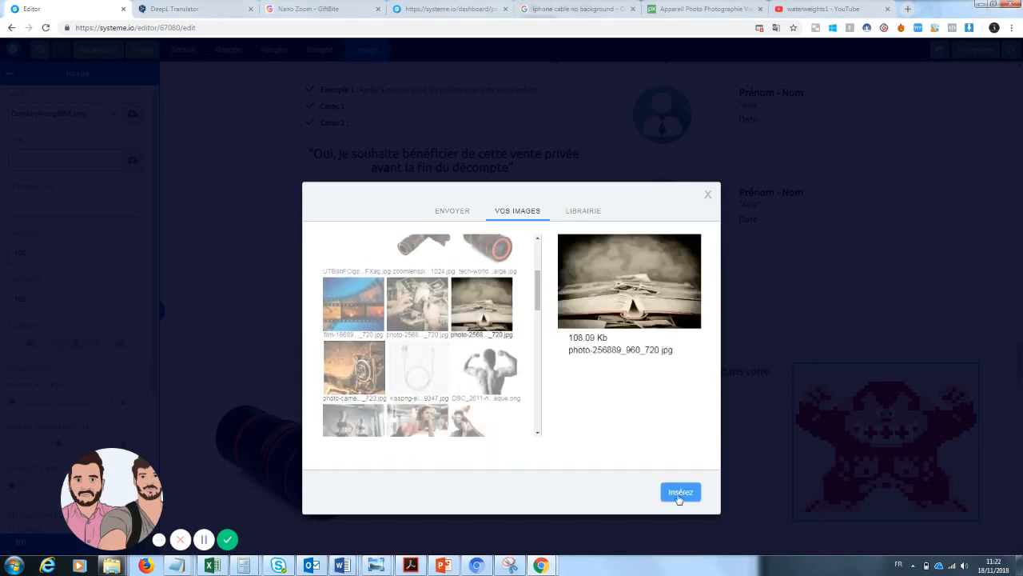
{"action": "left_click", "coordinate": [679, 491]}
{"action": "left_click", "coordinate": [918, 222]}
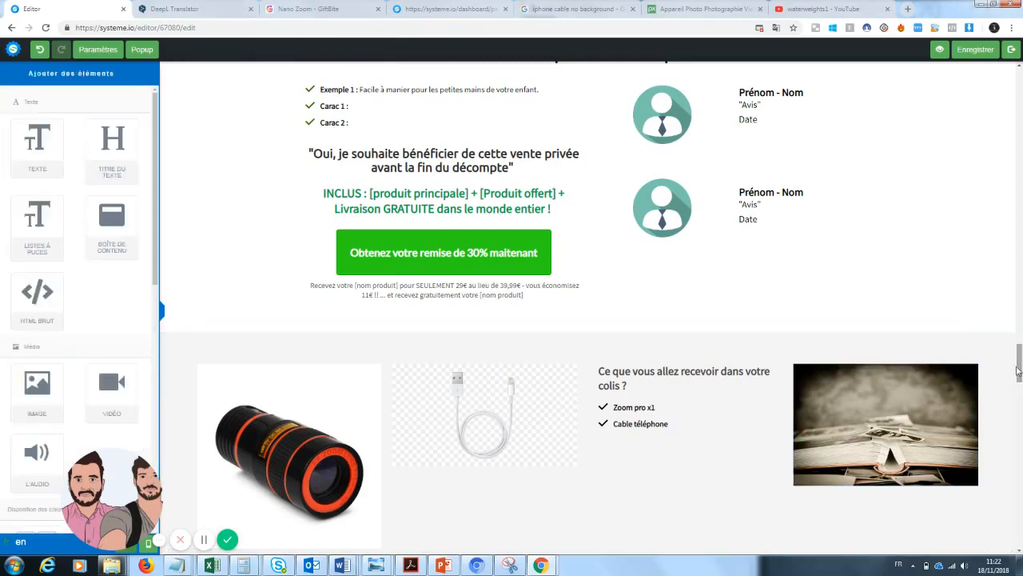
{"action": "left_click_drag", "start_coordinate": [1020, 368], "coordinate": [1020, 328]}
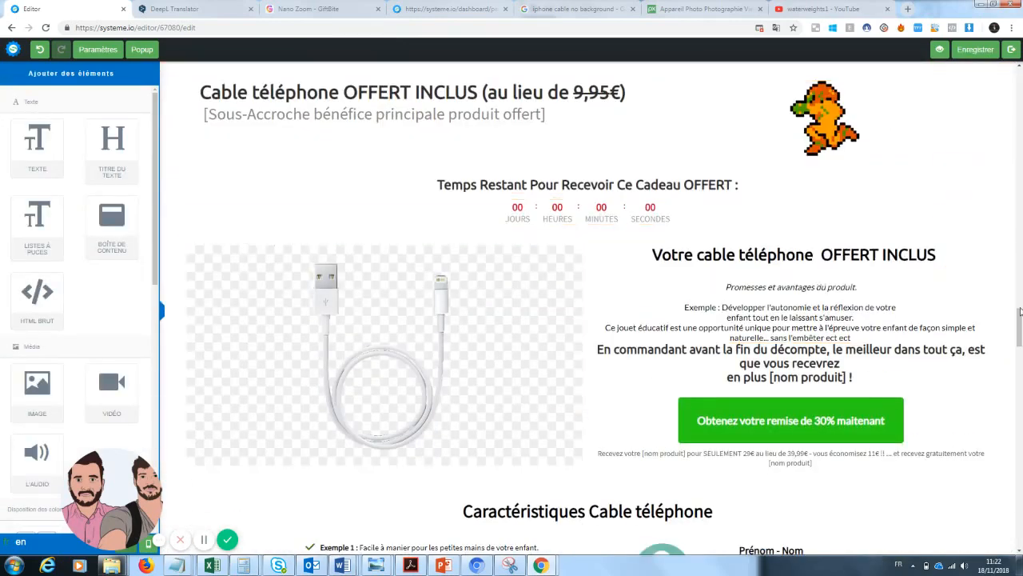
- Remove the 'Mais ce n'est pas tout...' banner, Cable téléphone OFFERT section and Caractéristiques Cable téléphone section
{"action": "mouse_move", "coordinate": [1020, 320]}
{"action": "left_mouse_down"}
{"action": "mouse_move", "coordinate": [1020, 307]}
{"action": "mouse_move", "coordinate": [1020, 389]}
{"action": "mouse_move", "coordinate": [1021, 308]}
{"action": "left_mouse_up"}
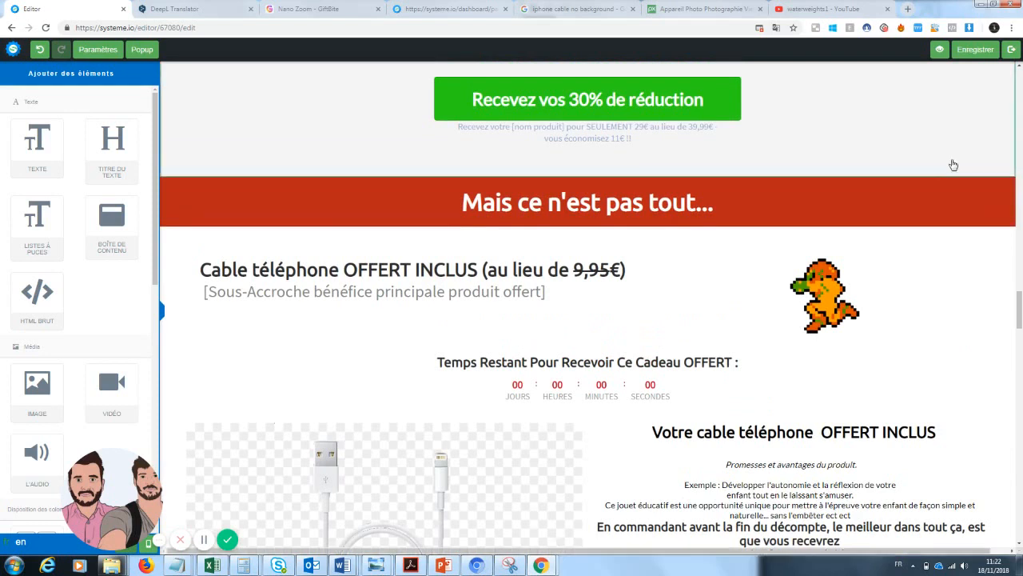
{"action": "left_click", "coordinate": [1008, 170]}
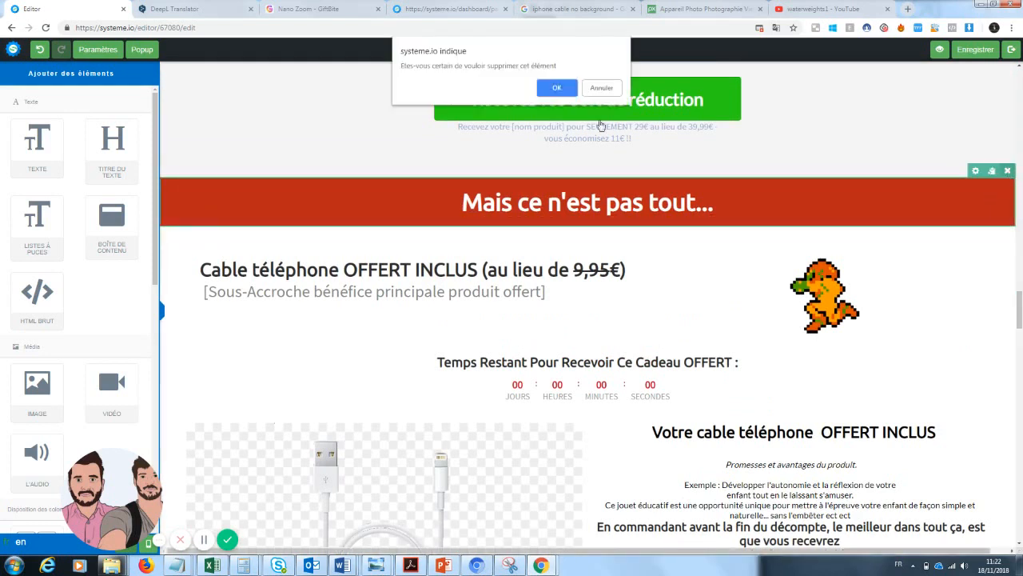
{"action": "left_click", "coordinate": [569, 93]}
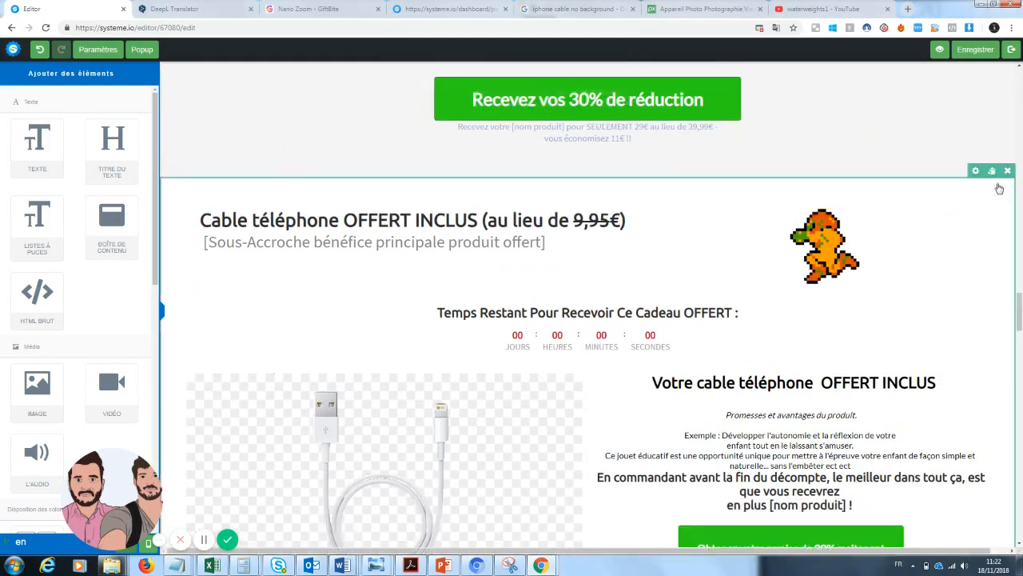
{"action": "left_click", "coordinate": [1008, 171]}
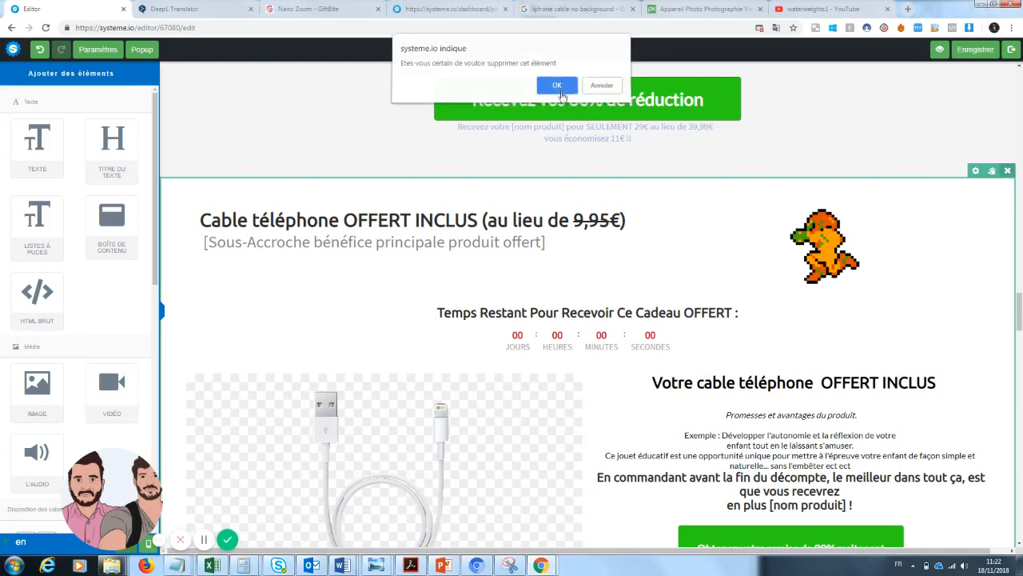
{"action": "left_click", "coordinate": [564, 88]}
{"action": "mouse_move", "coordinate": [941, 272]}
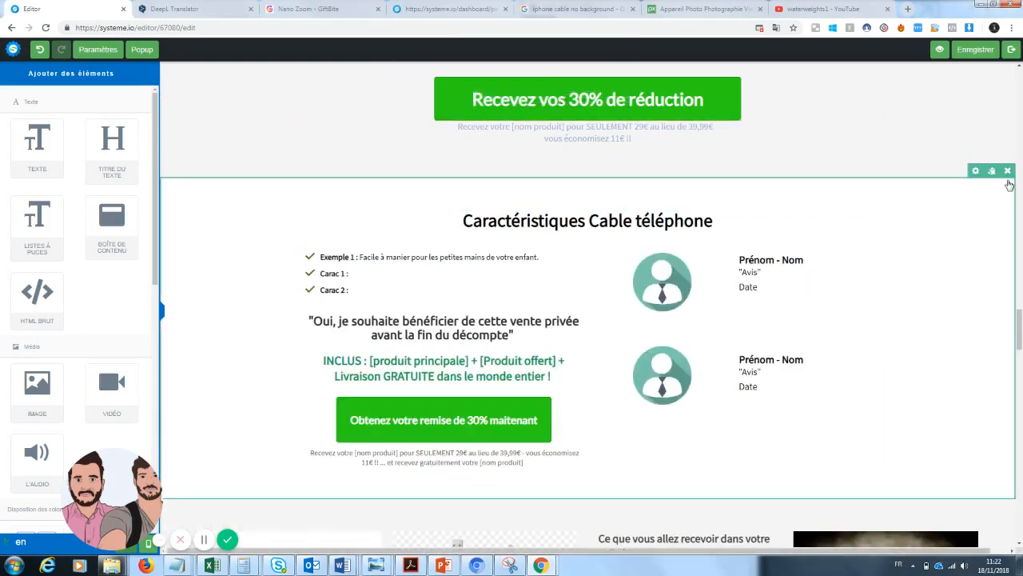
{"action": "left_click", "coordinate": [1008, 171]}
{"action": "left_click", "coordinate": [563, 88]}
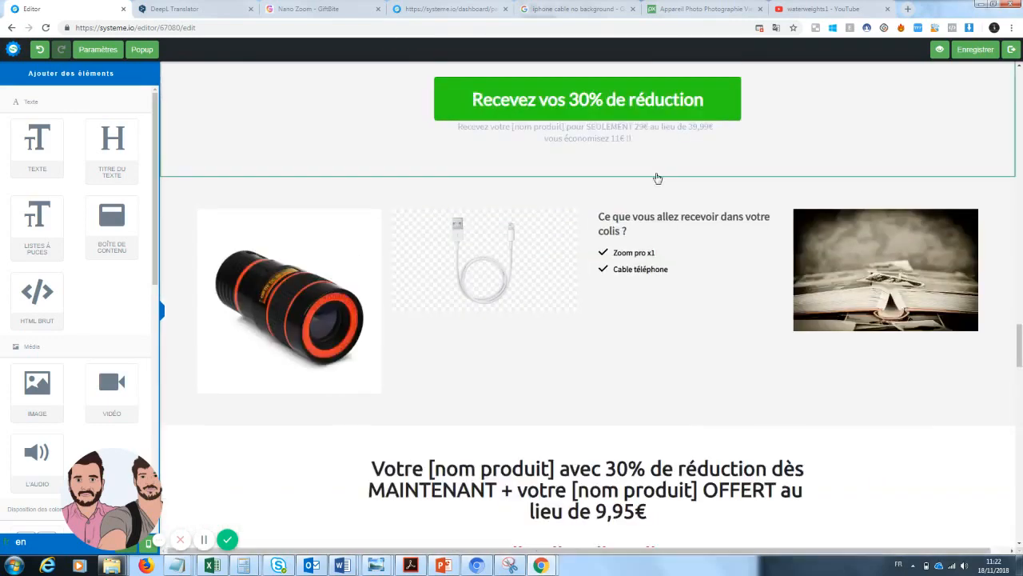
- Delete the white phone cable image from the package section
{"action": "mouse_move", "coordinate": [530, 219]}
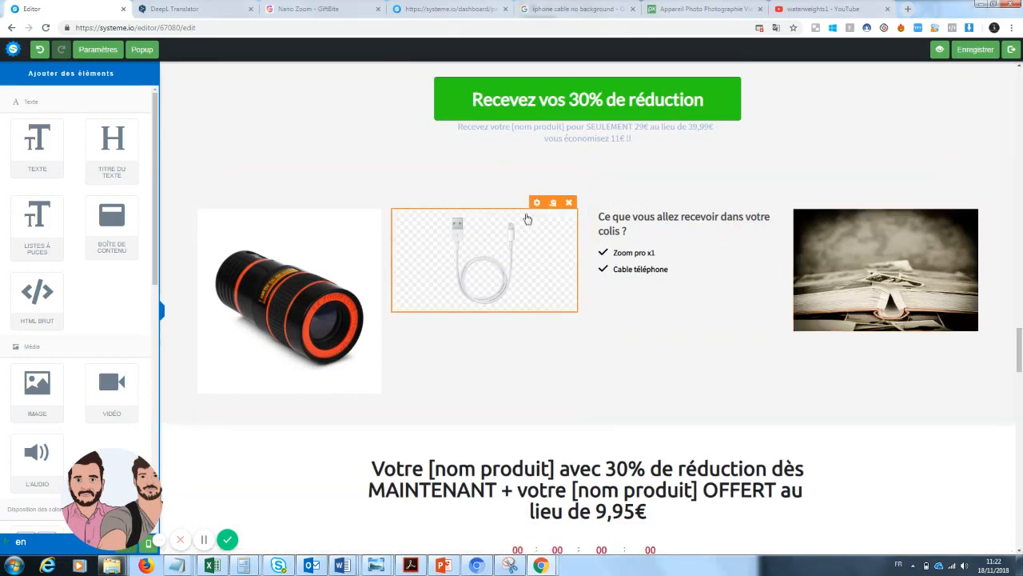
{"action": "left_click", "coordinate": [568, 203]}
{"action": "left_click", "coordinate": [557, 89]}
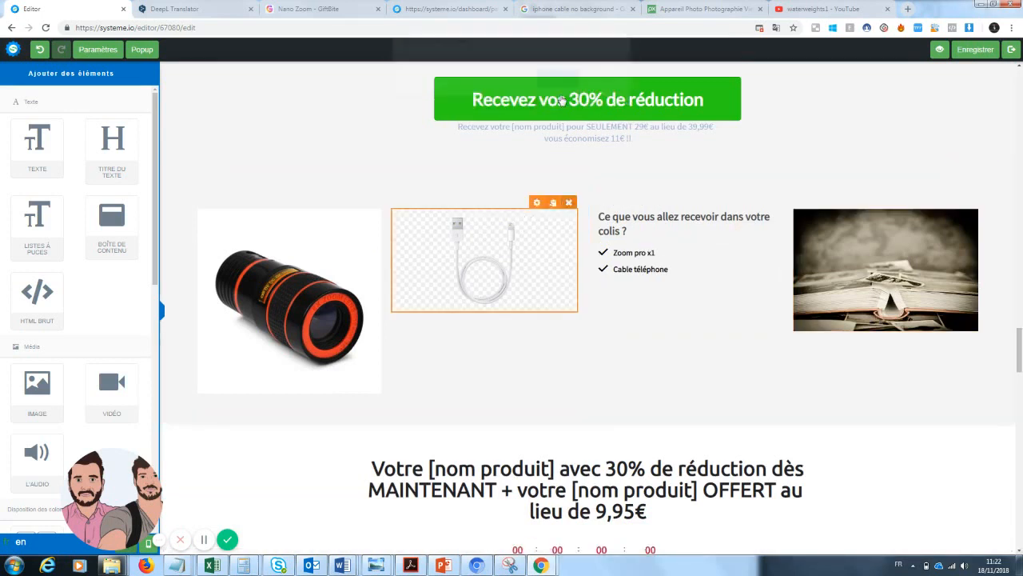
- Erase 'Cable téléphone' from the package list, leaving only 'Zoom pro x1'
{"action": "left_click", "coordinate": [674, 272]}
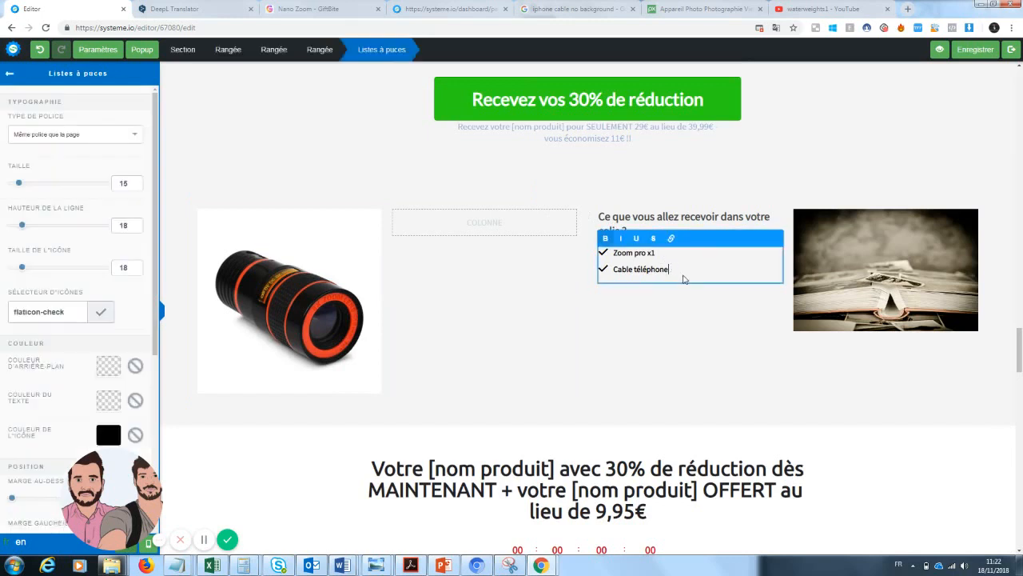
{"action": "left_click_drag", "start_coordinate": [674, 272], "coordinate": [600, 271]}
{"action": "key", "text": "BackSpace"}
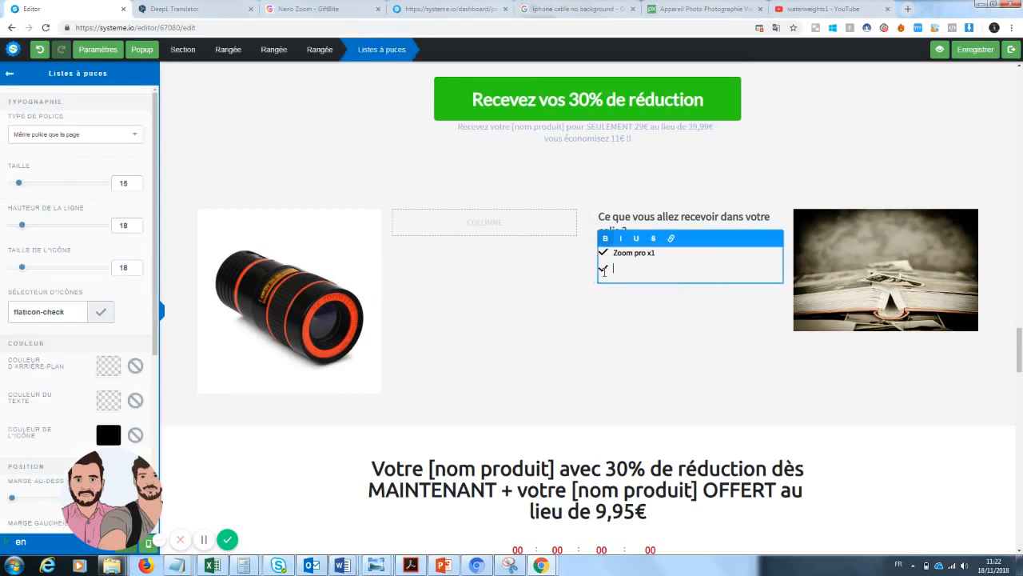
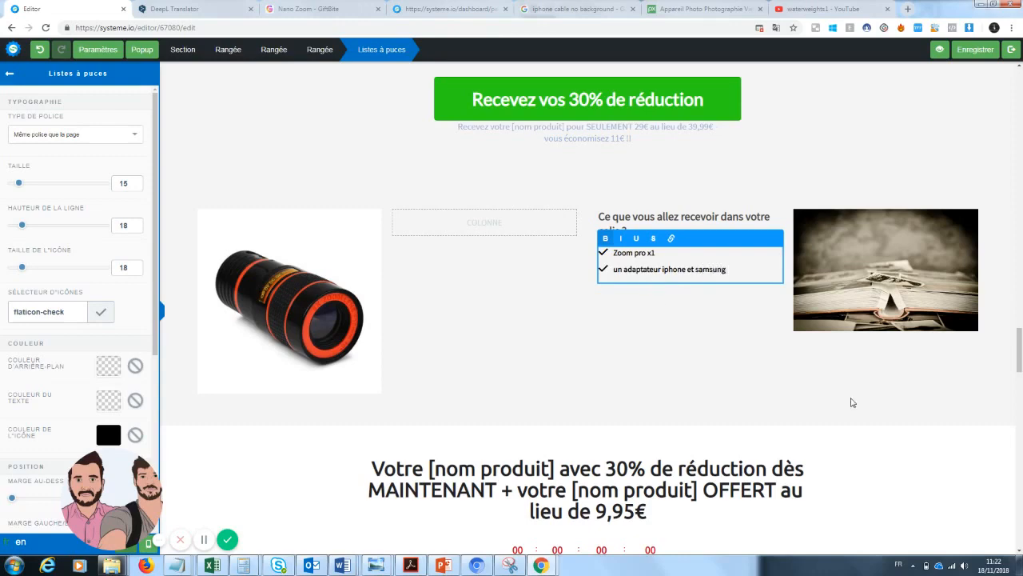
- Delete the countdown offer section and the customer testimonials section
{"action": "left_click_drag", "start_coordinate": [1020, 354], "coordinate": [1020, 379]}
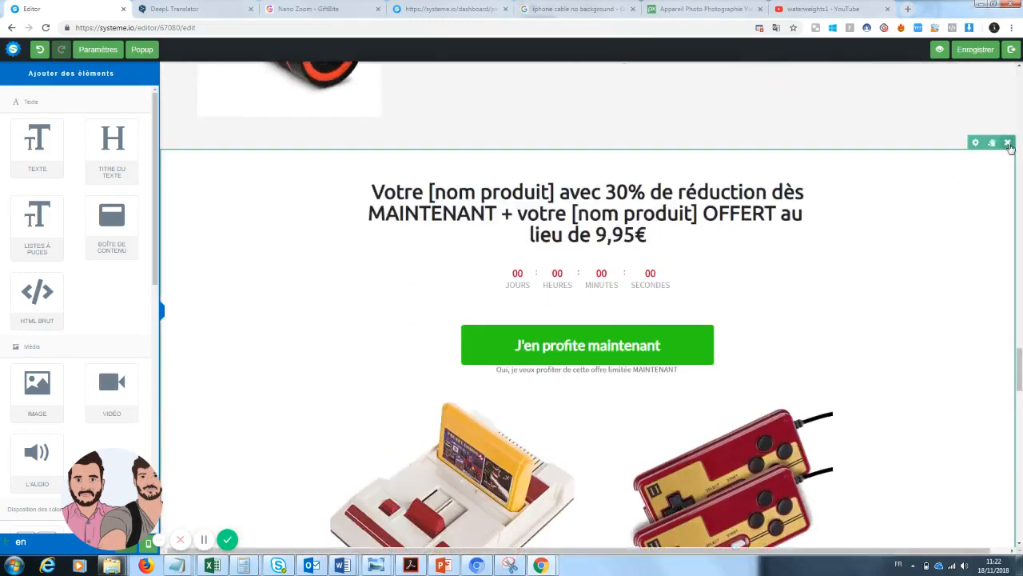
{"action": "left_click", "coordinate": [1008, 143]}
{"action": "left_click", "coordinate": [558, 88]}
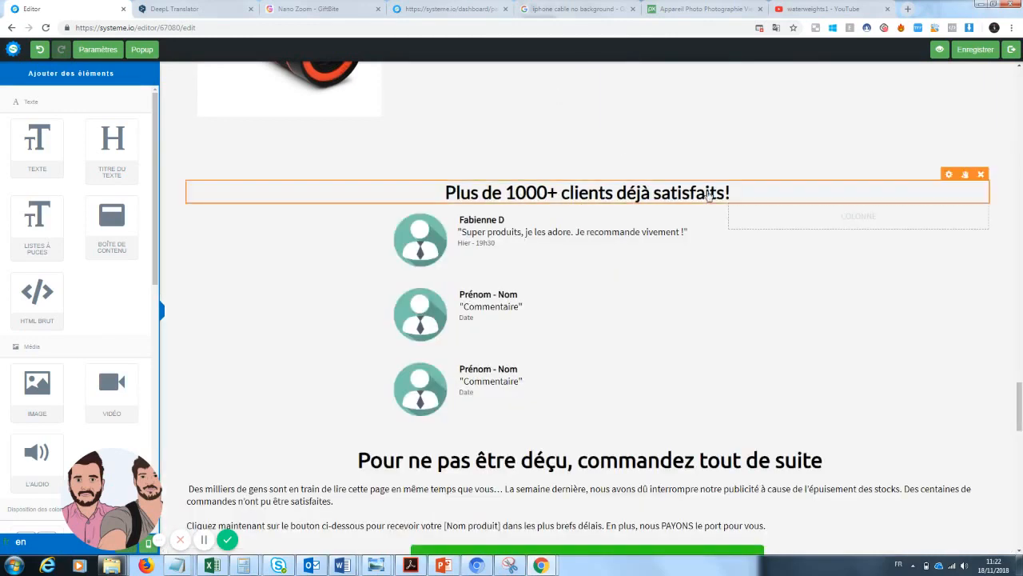
{"action": "left_click", "coordinate": [1009, 144]}
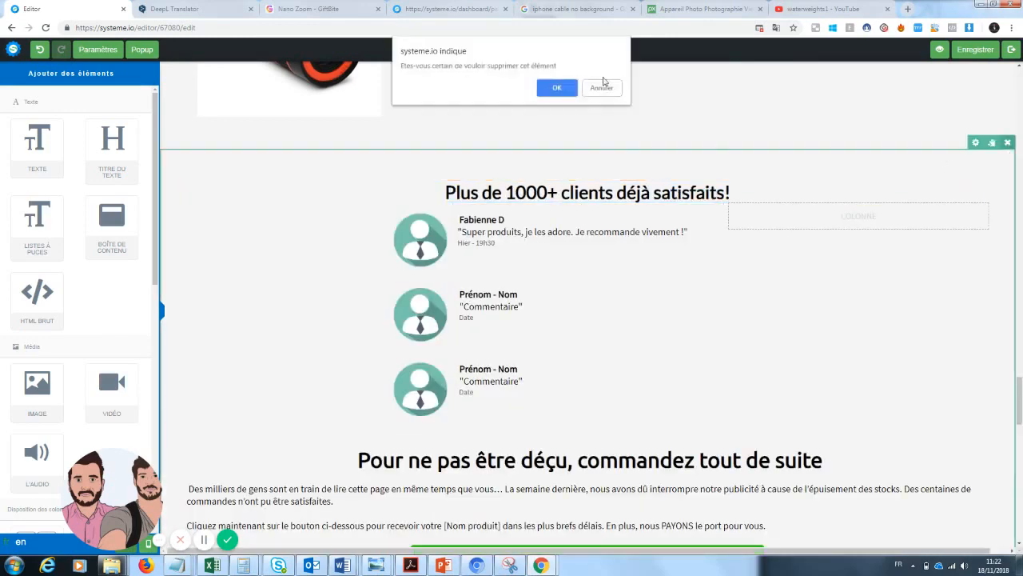
{"action": "left_click", "coordinate": [557, 88]}
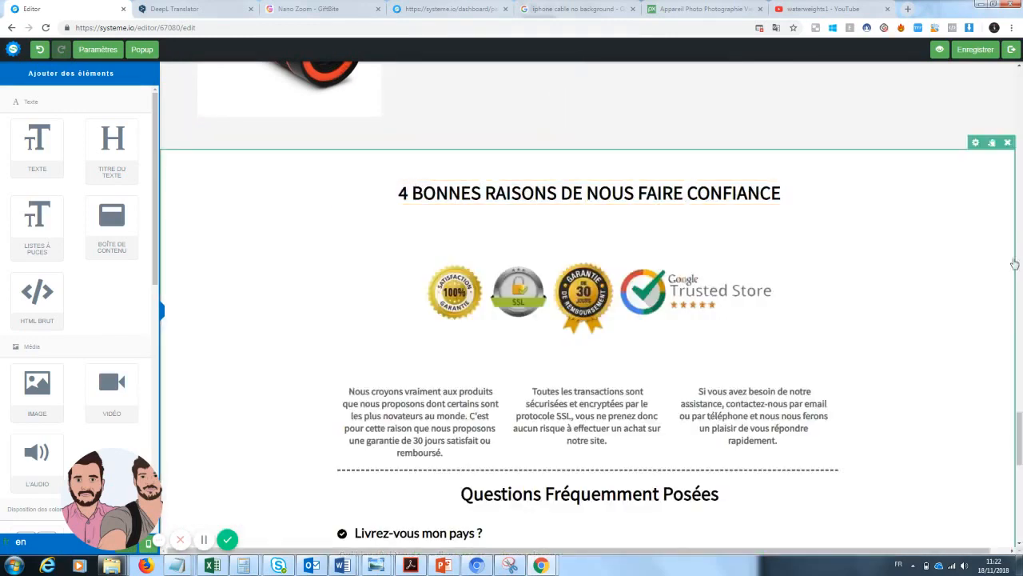
- Save the sales page and open its preview
{"action": "left_click_drag", "start_coordinate": [1020, 430], "coordinate": [1020, 88]}
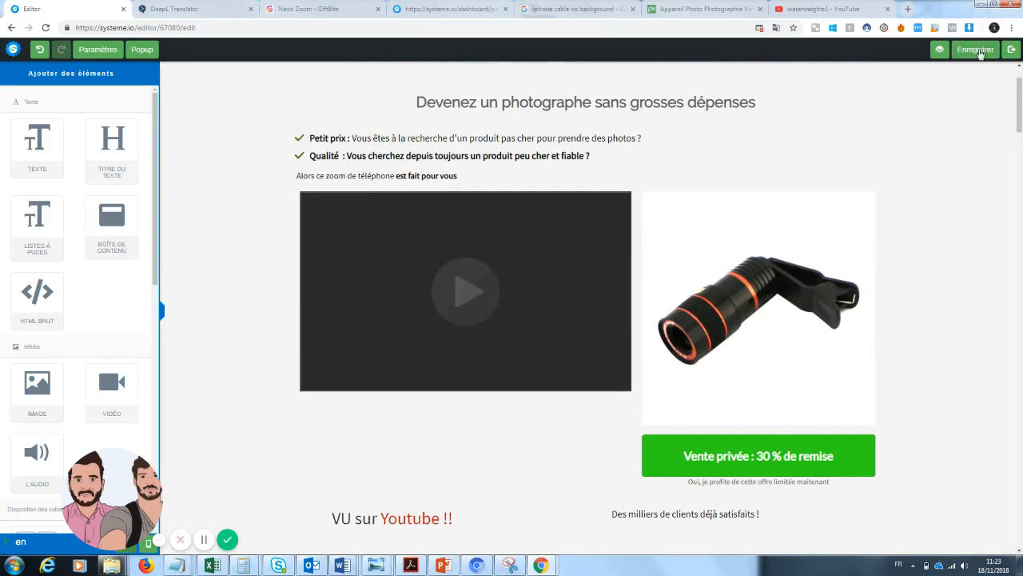
{"action": "left_click", "coordinate": [979, 51]}
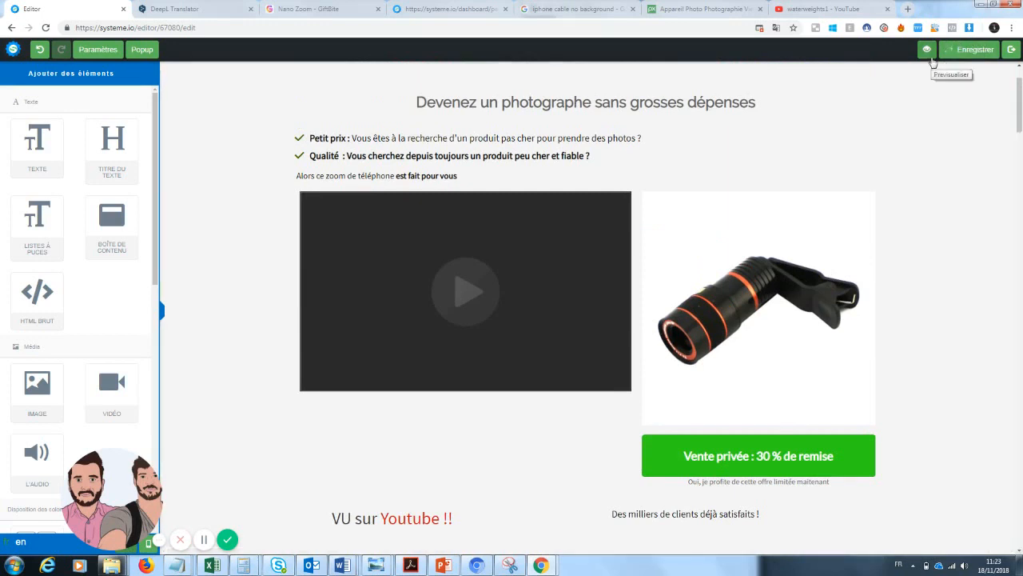
{"action": "left_click", "coordinate": [946, 55]}
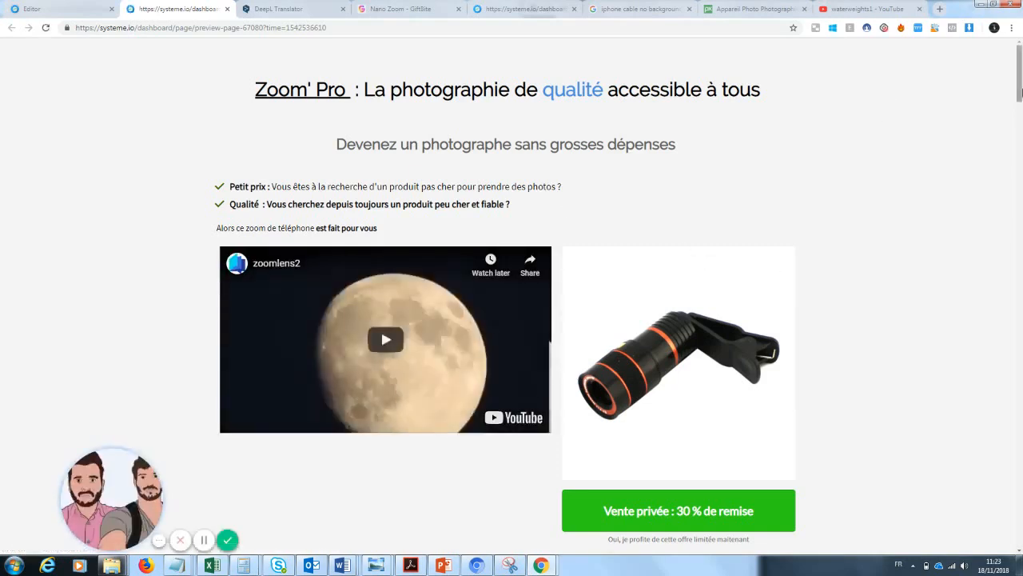
- Scroll through the Zoom Pro preview down to the footer, then return to the editor
{"action": "left_click_drag", "start_coordinate": [1020, 91], "coordinate": [1021, 309]}
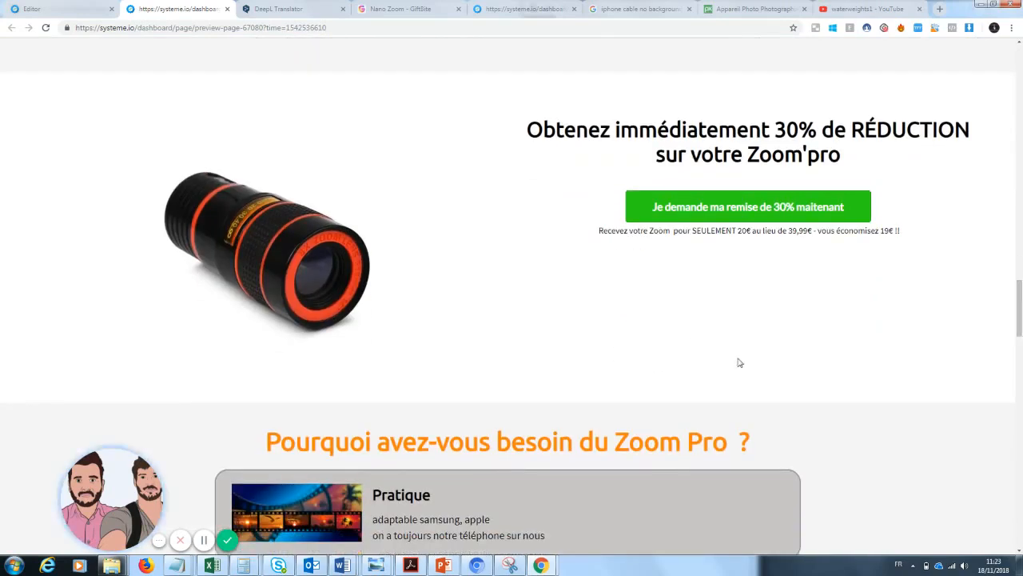
{"action": "left_click_drag", "start_coordinate": [1020, 313], "coordinate": [1020, 519]}
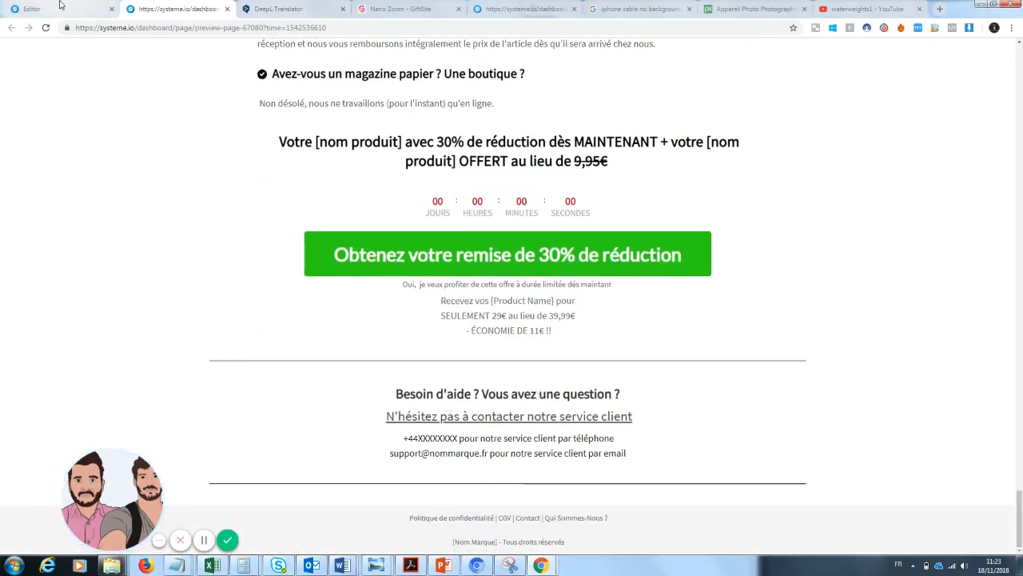
{"action": "left_click", "coordinate": [61, 5]}
{"action": "left_click_drag", "start_coordinate": [1021, 116], "coordinate": [1020, 407]}
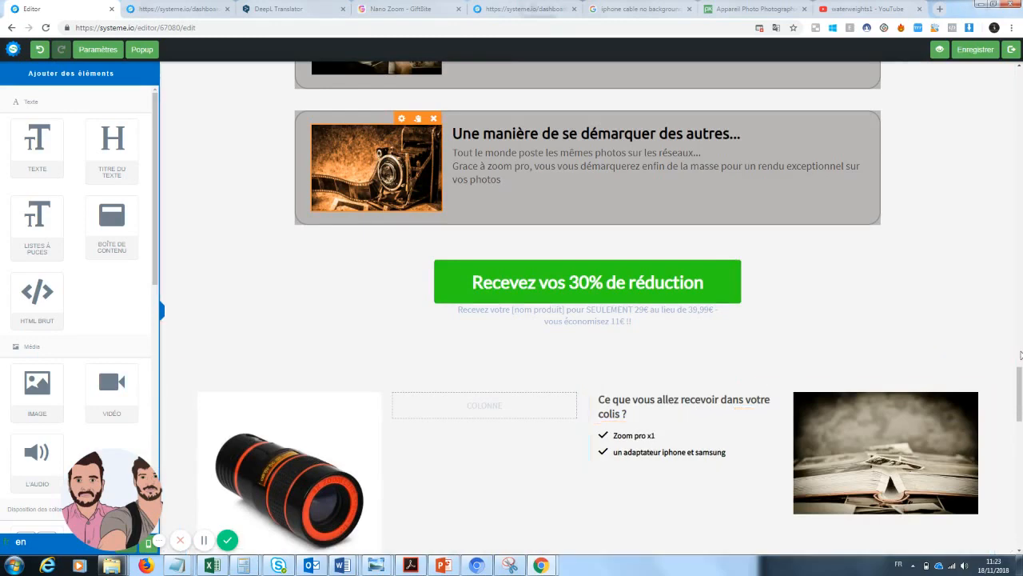
- Try a text block in the empty column, then delete that Lorem ipsum block
{"action": "scroll", "coordinate": [879, 336], "scroll_direction": "down", "scroll_amount": 2}
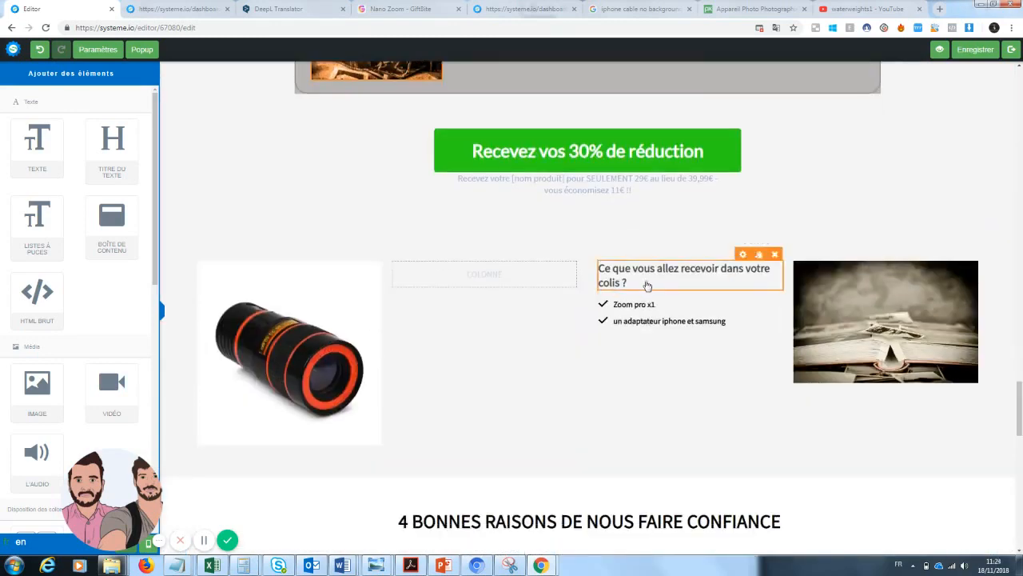
{"action": "left_click", "coordinate": [648, 285]}
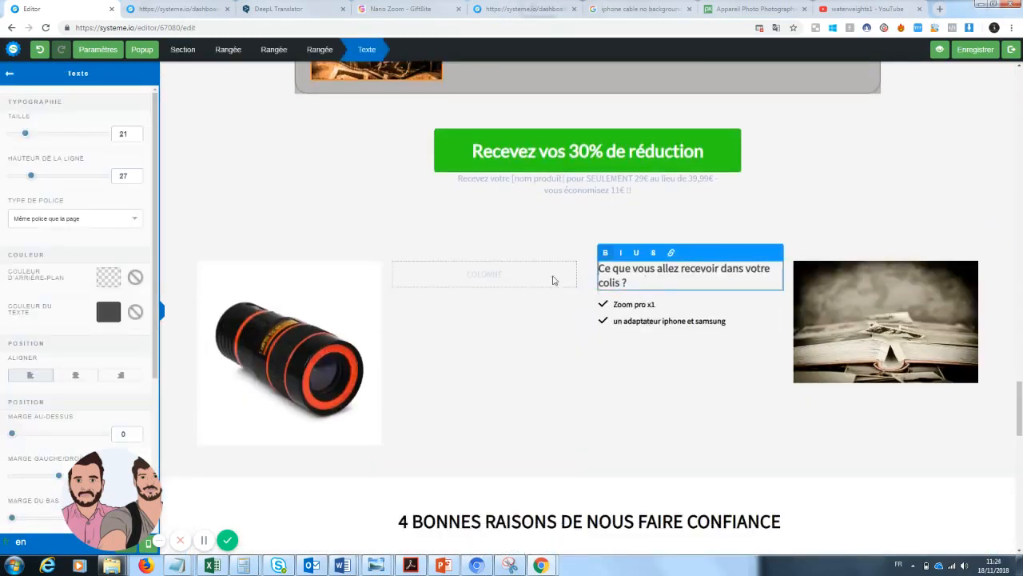
{"action": "left_click", "coordinate": [11, 76]}
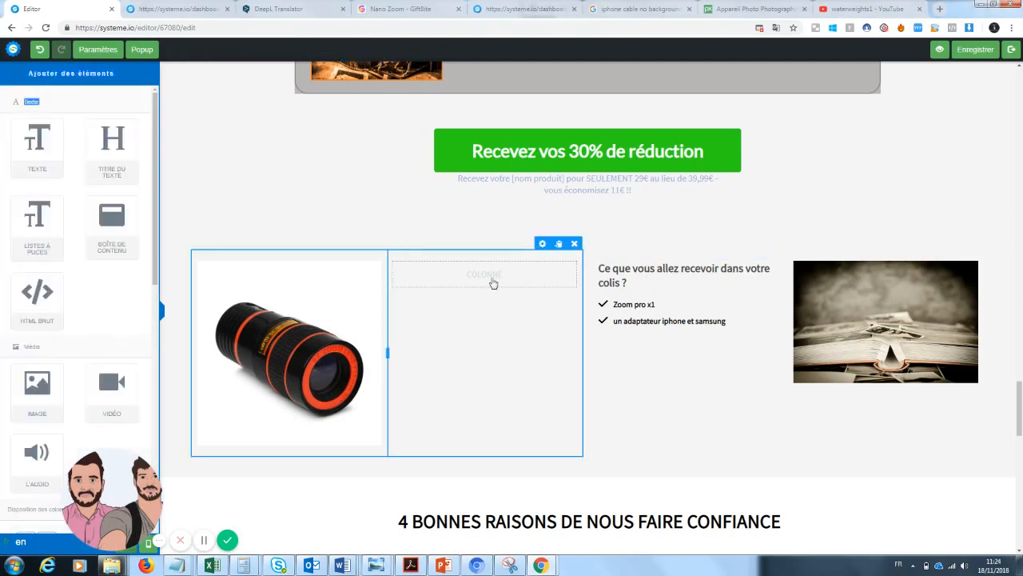
{"action": "left_click_drag", "start_coordinate": [37, 143], "coordinate": [508, 284]}
{"action": "left_click", "coordinate": [699, 311]}
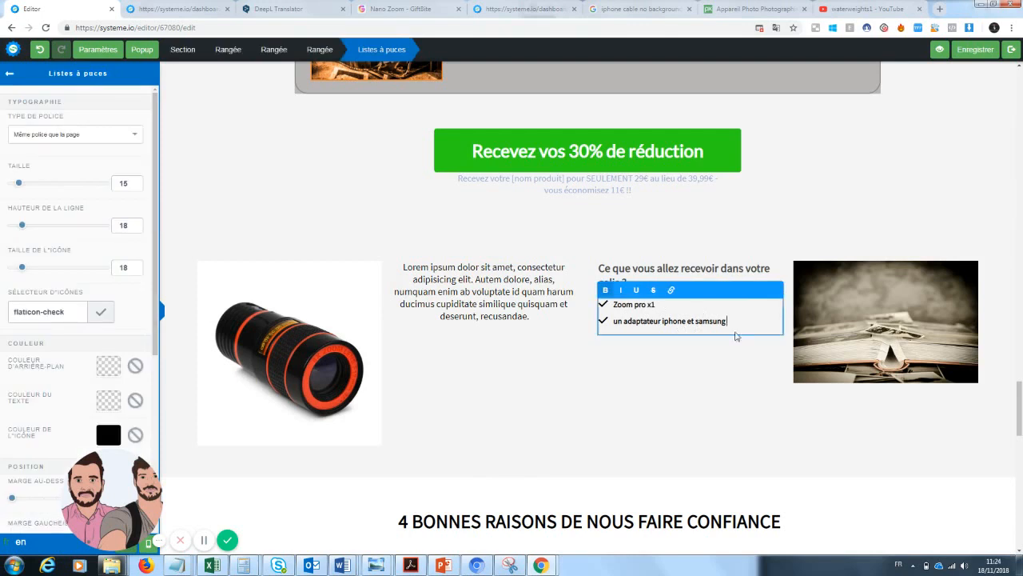
{"action": "left_click_drag", "start_coordinate": [743, 320], "coordinate": [601, 306]}
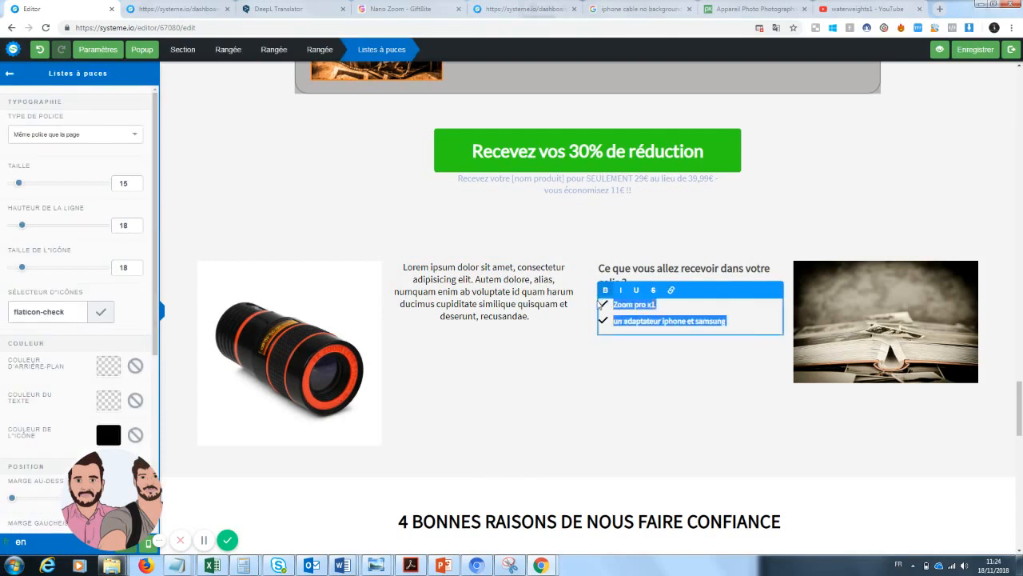
{"action": "left_click", "coordinate": [480, 321]}
{"action": "left_click", "coordinate": [569, 254]}
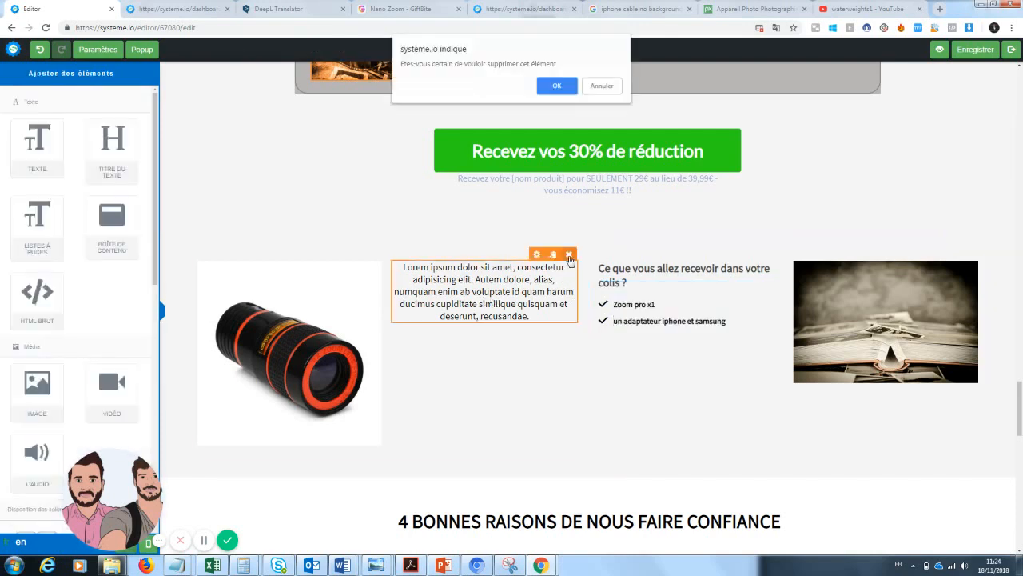
{"action": "left_click", "coordinate": [551, 88]}
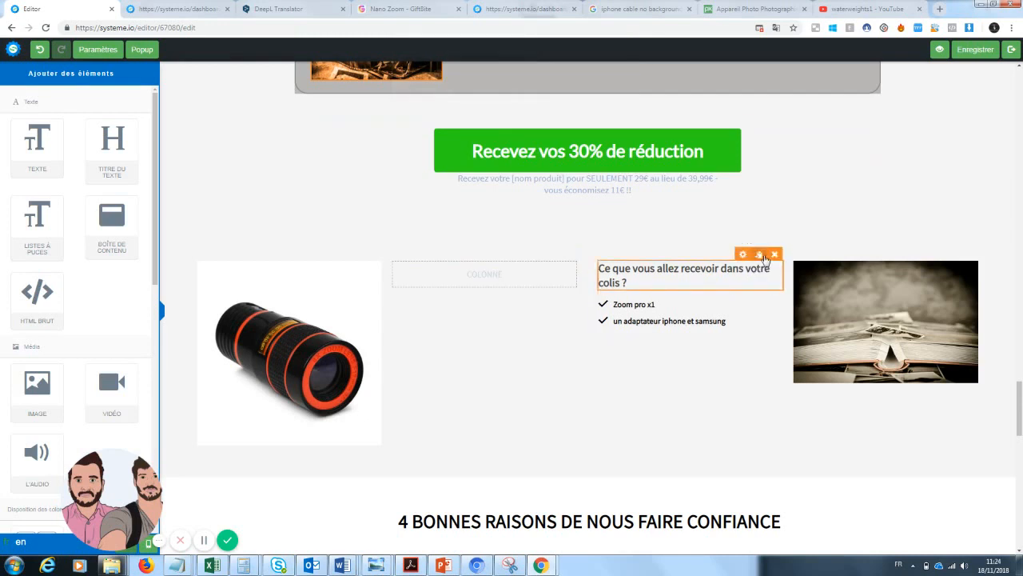
- Duplicate the package contents heading and checklist, moving the copies into the middle column
{"action": "left_click", "coordinate": [761, 255]}
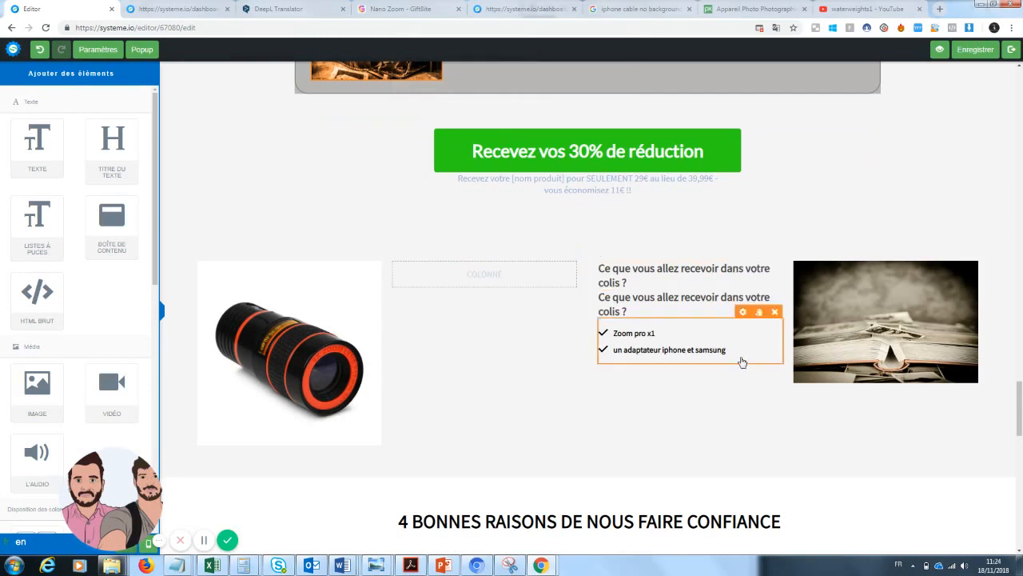
{"action": "left_click", "coordinate": [759, 312]}
{"action": "left_click_drag", "start_coordinate": [652, 348], "coordinate": [489, 277]}
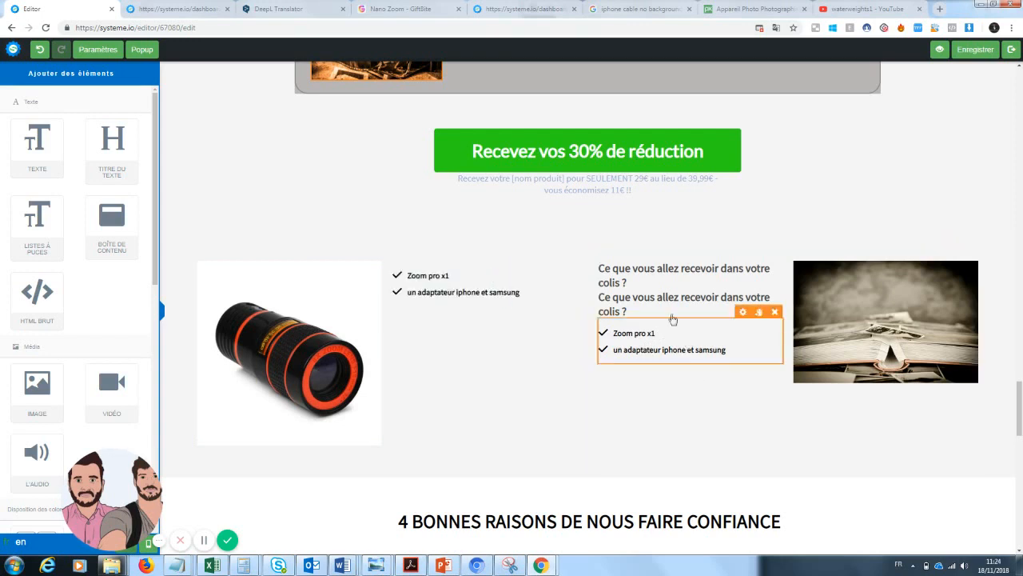
{"action": "left_click_drag", "start_coordinate": [671, 315], "coordinate": [462, 276]}
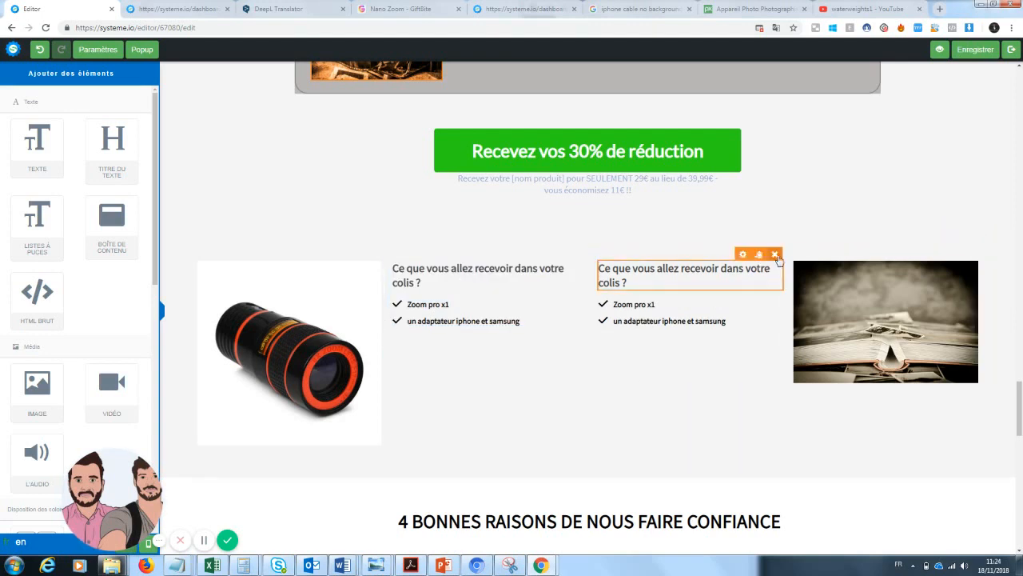
- Delete the original heading and checklist from the right column
{"action": "left_click", "coordinate": [774, 255]}
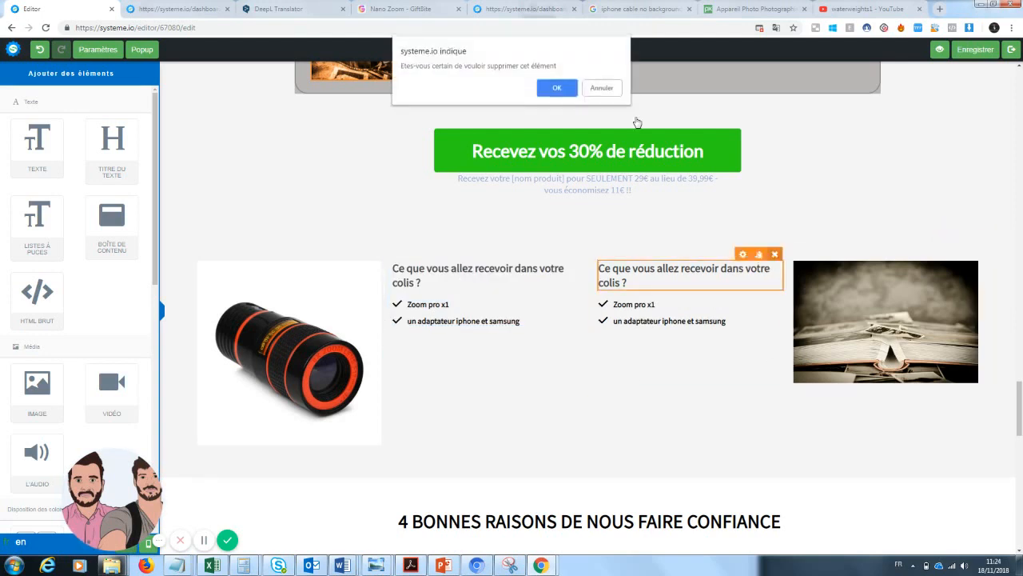
{"action": "left_click", "coordinate": [557, 88]}
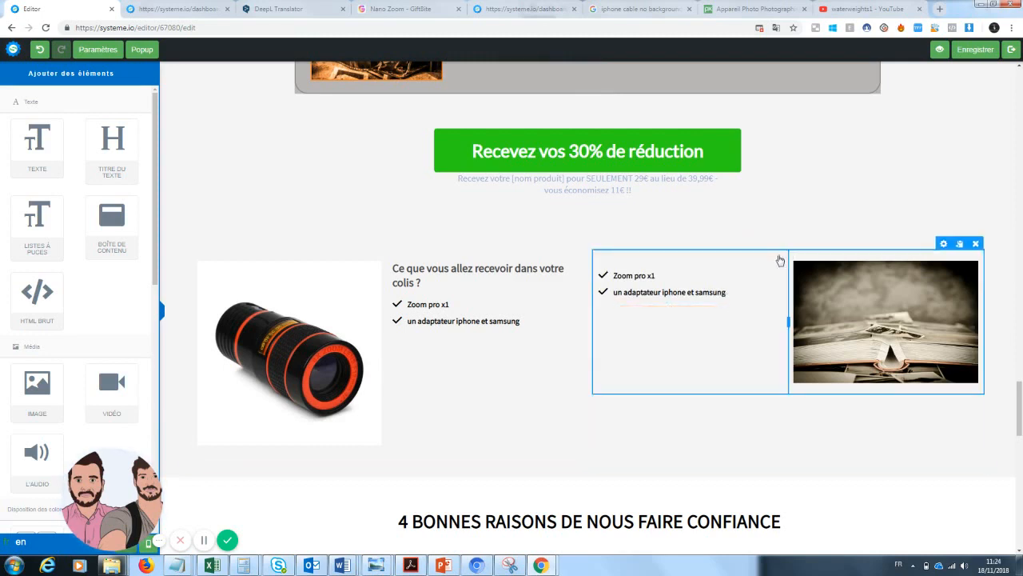
{"action": "left_click", "coordinate": [774, 254]}
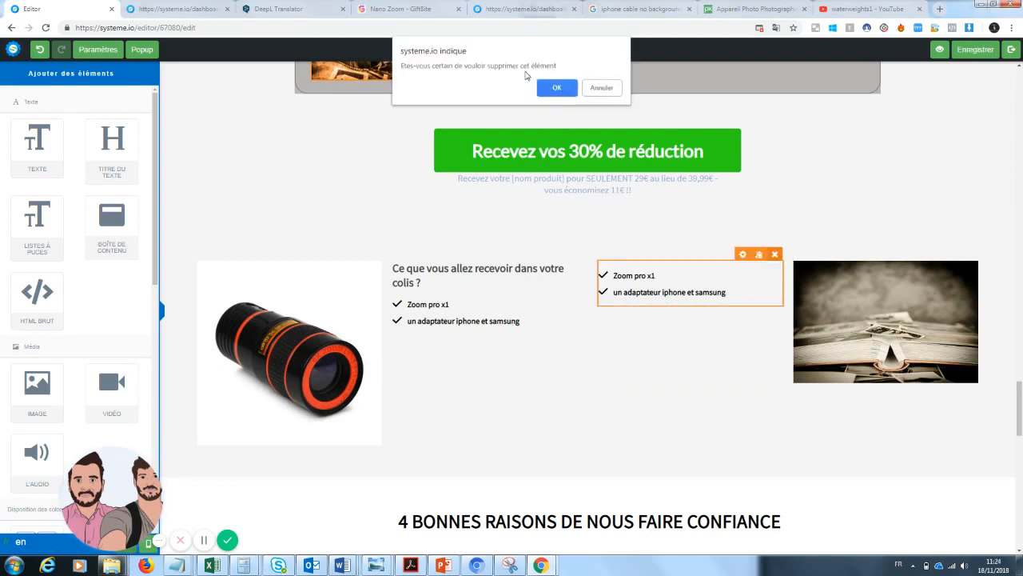
{"action": "left_click", "coordinate": [552, 89]}
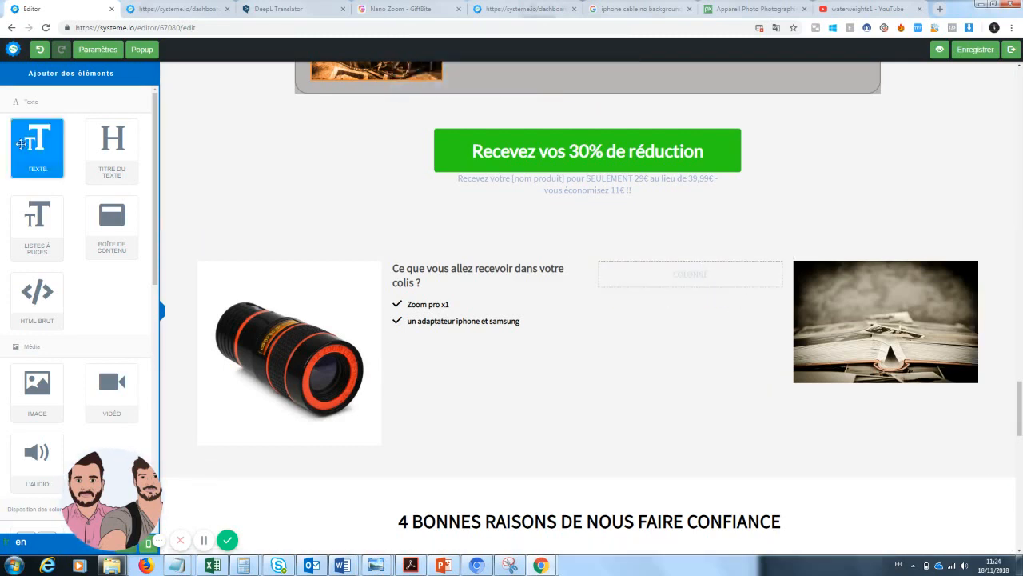
- Put a text block in the empty column and replace its placeholder with the 30-day guarantee sentence
{"action": "left_click_drag", "start_coordinate": [20, 144], "coordinate": [662, 281]}
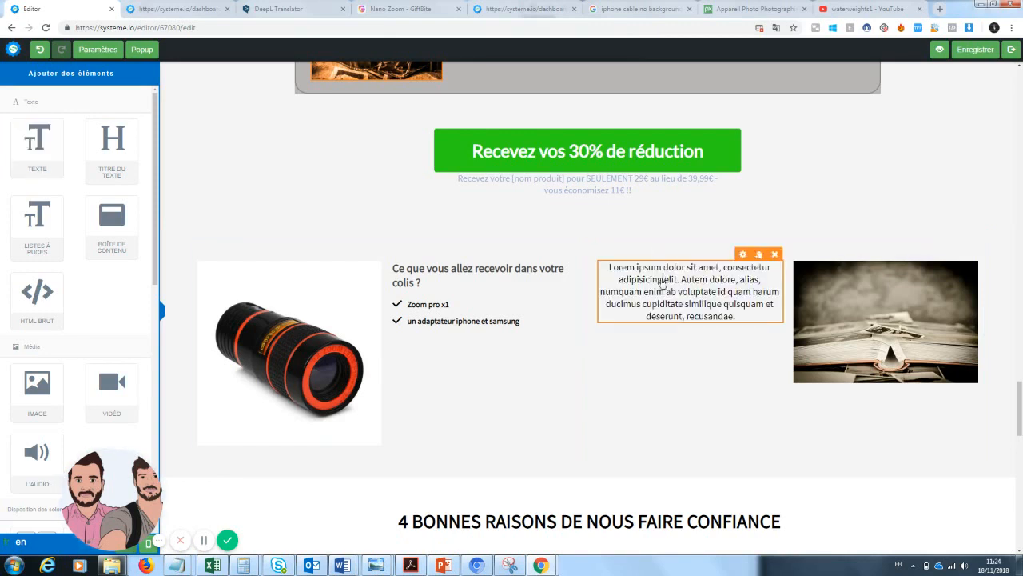
{"action": "left_click", "coordinate": [740, 321]}
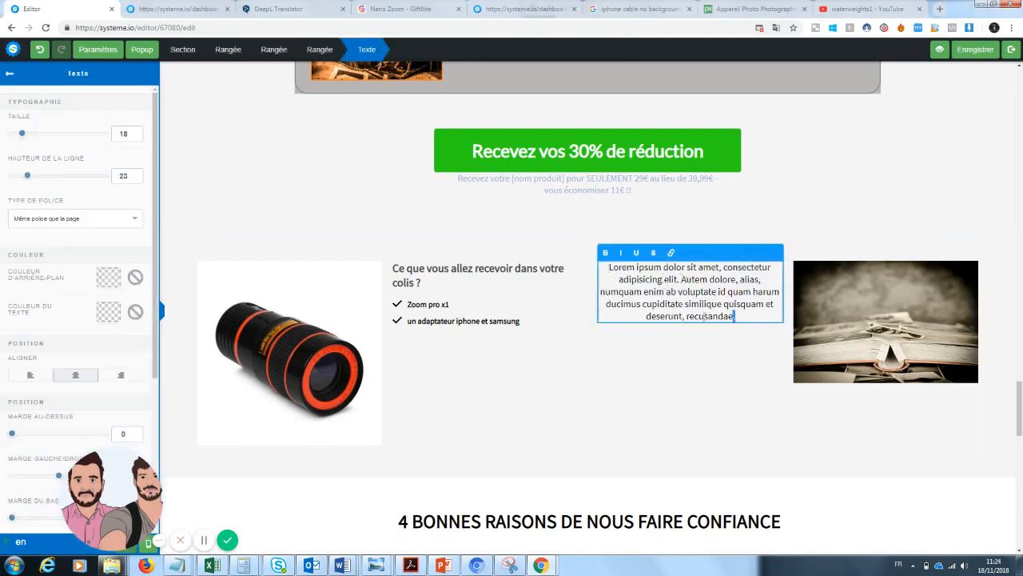
{"action": "left_click_drag", "start_coordinate": [738, 319], "coordinate": [601, 271]}
{"action": "key", "text": "BackSpace"}
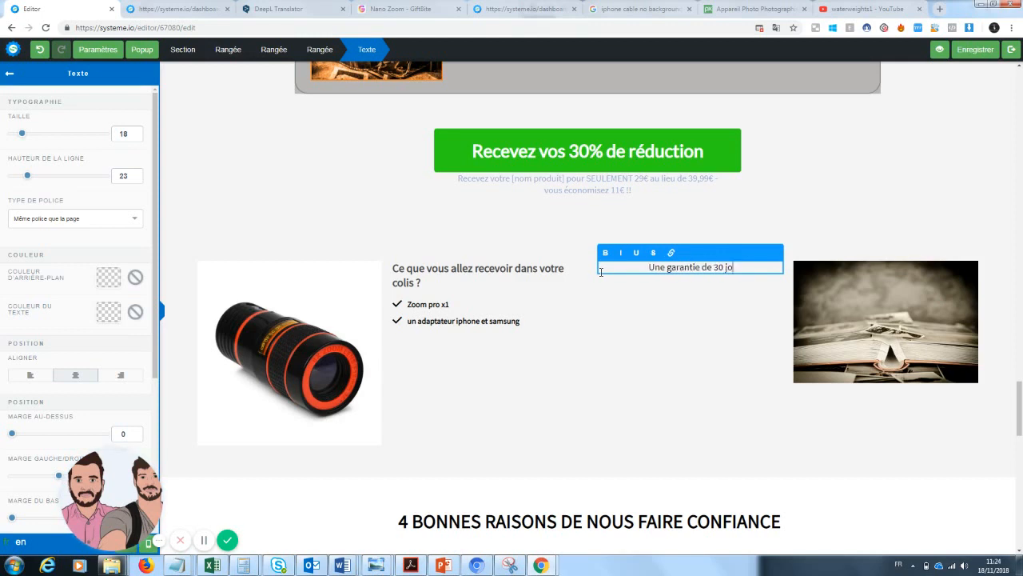
{"action": "type", "text": "isponibl"}
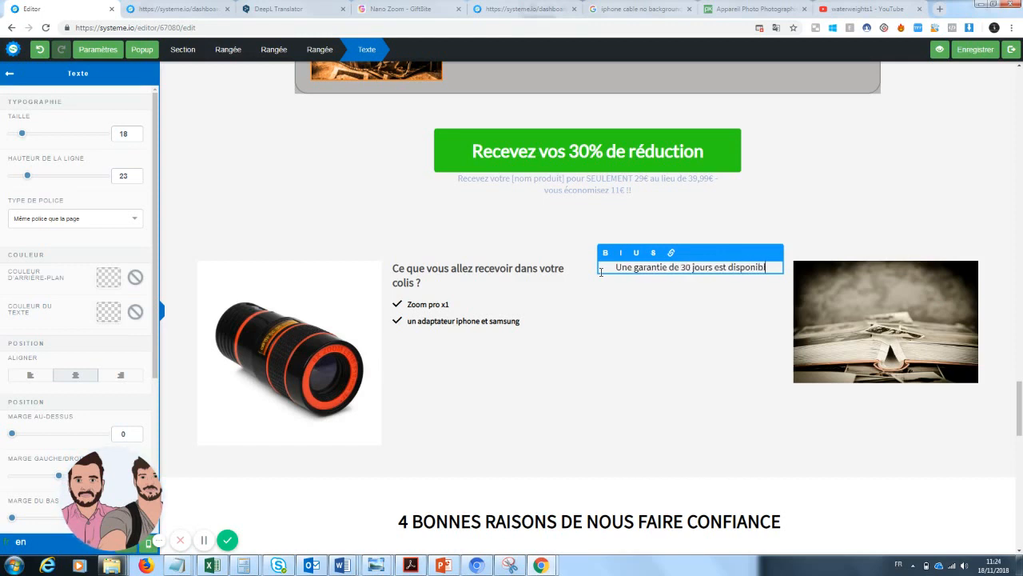
{"action": "type", "text": "e, s"}
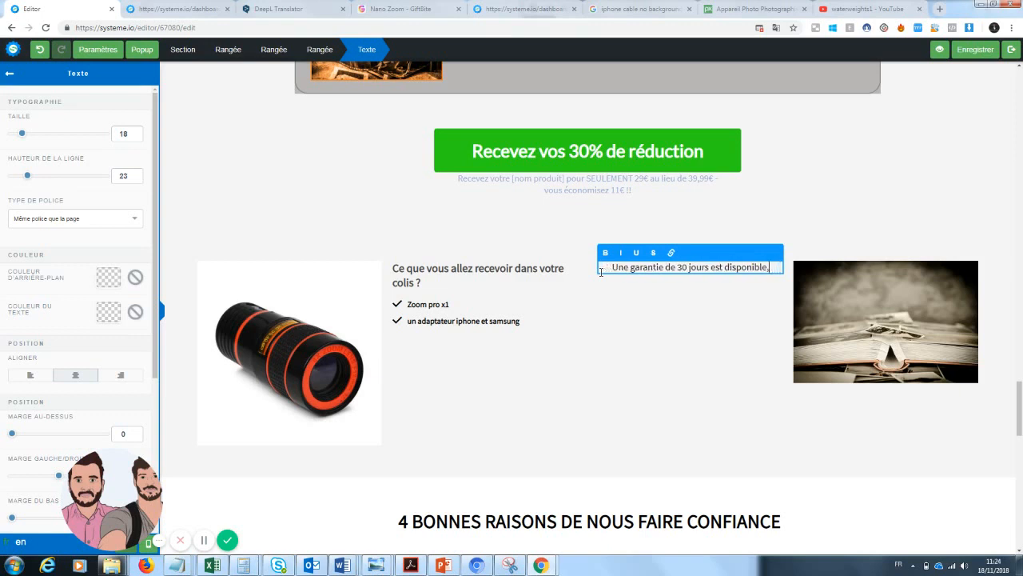
{"action": "type", "text": "... vous ne risquez donc à changer votre manière de prendre des photos."}
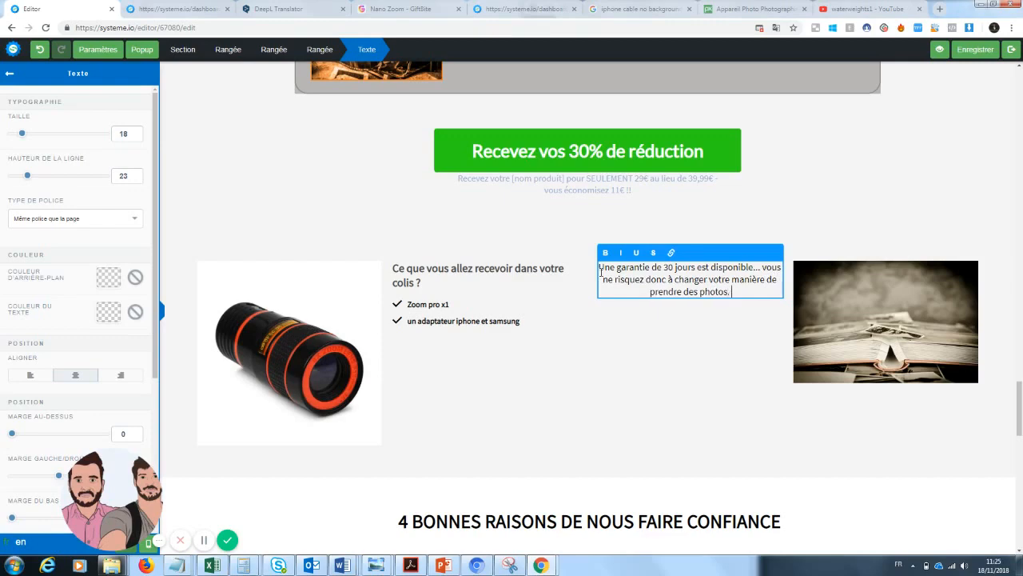
{"action": "left_click", "coordinate": [853, 453]}
{"action": "scroll", "coordinate": [853, 452], "scroll_direction": "down", "scroll_amount": 14}
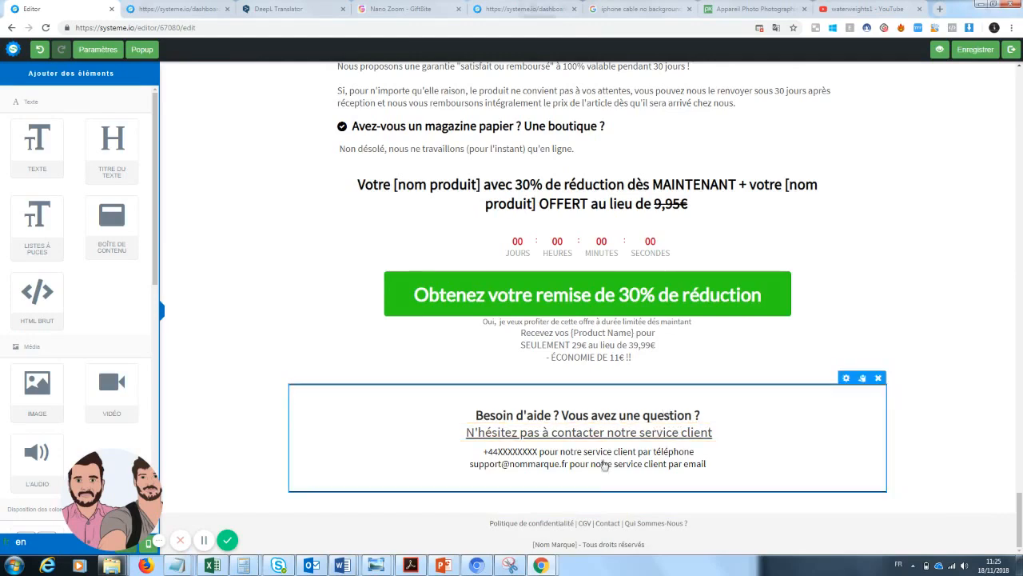
- Check the link address set on the green discount button
{"action": "left_click_drag", "start_coordinate": [1021, 525], "coordinate": [1021, 281]}
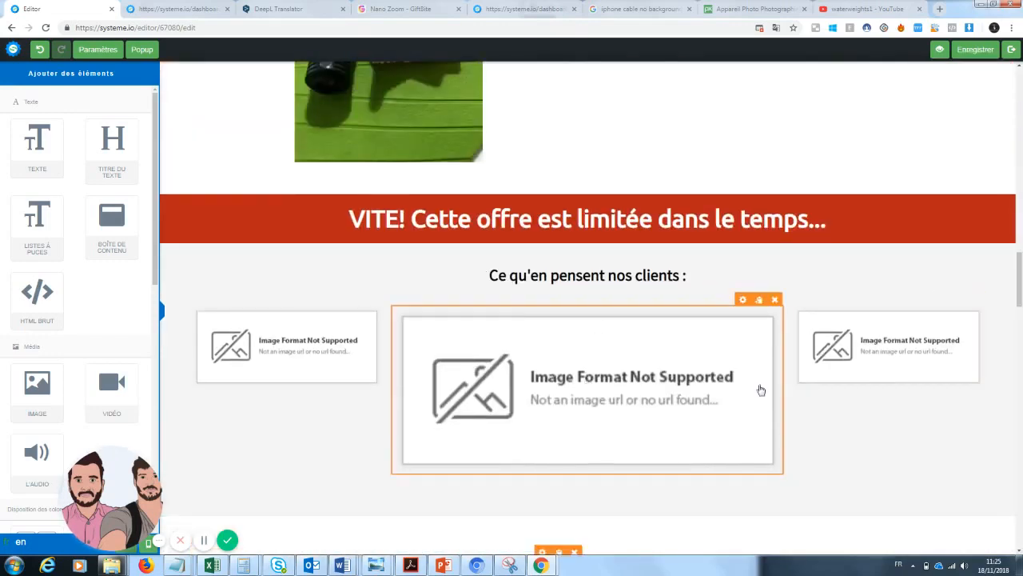
{"action": "left_click_drag", "start_coordinate": [1021, 280], "coordinate": [1021, 413]}
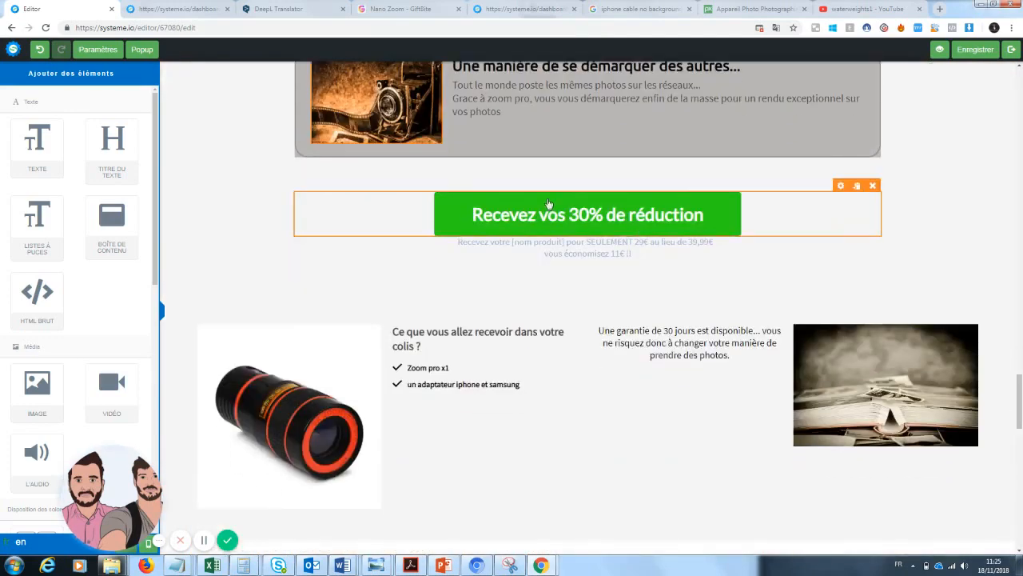
{"action": "left_click", "coordinate": [541, 216]}
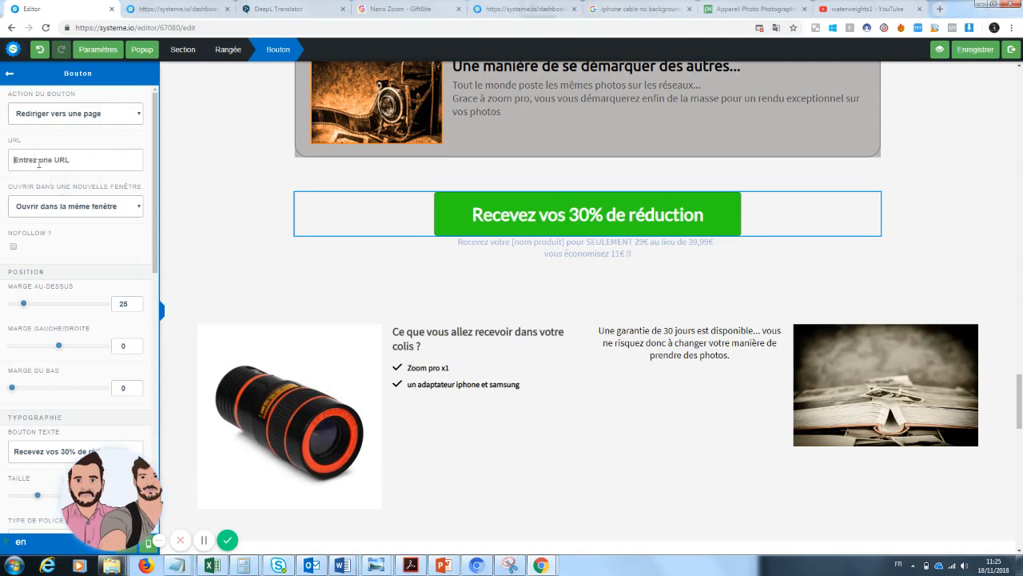
{"action": "left_click", "coordinate": [77, 156]}
- Scroll back to the top and preview the Zoom' Pro sales page
{"action": "left_click_drag", "start_coordinate": [1021, 417], "coordinate": [1021, 85]}
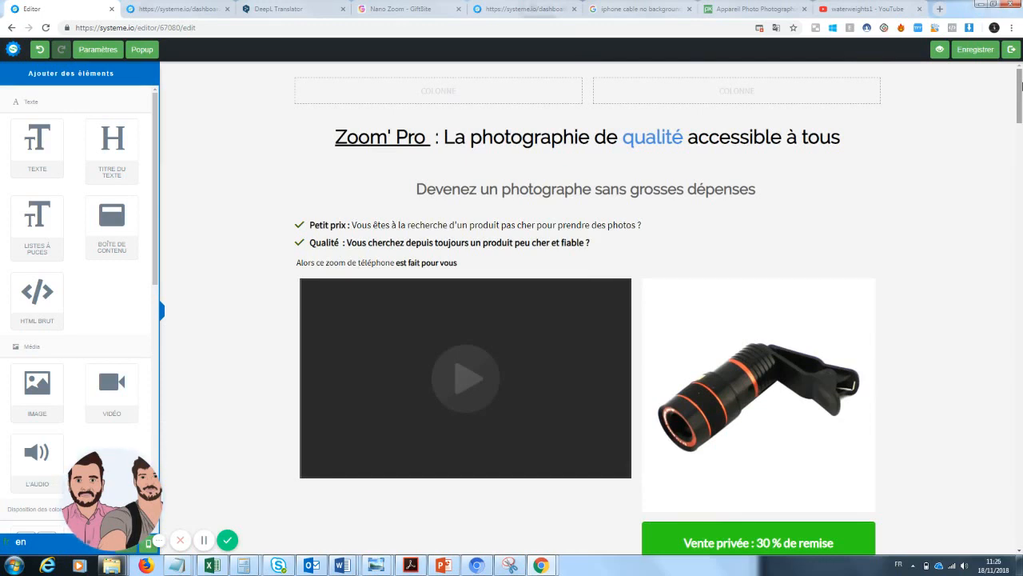
{"action": "left_click_drag", "start_coordinate": [1022, 85], "coordinate": [1008, 202]}
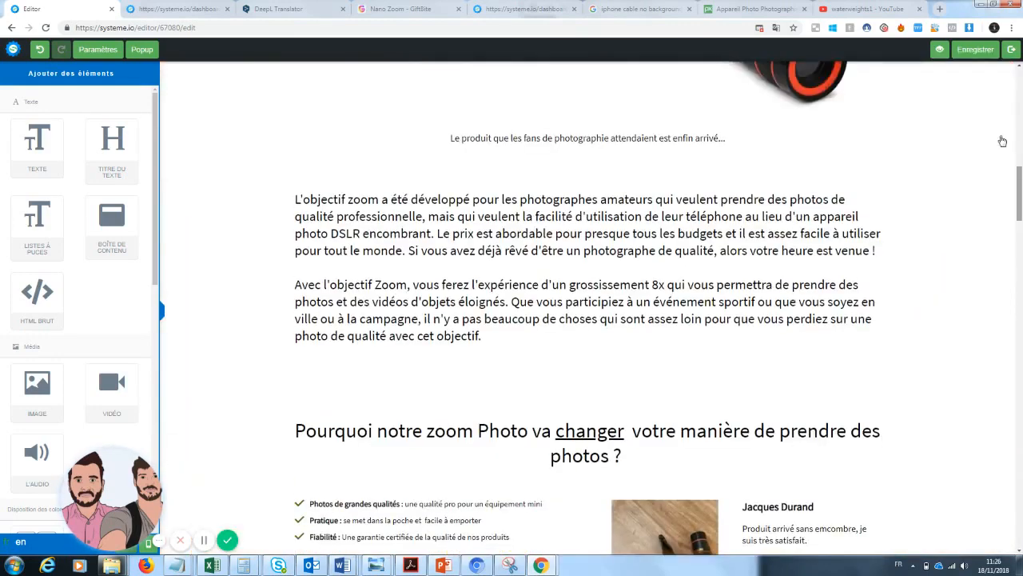
{"action": "left_click", "coordinate": [938, 57]}
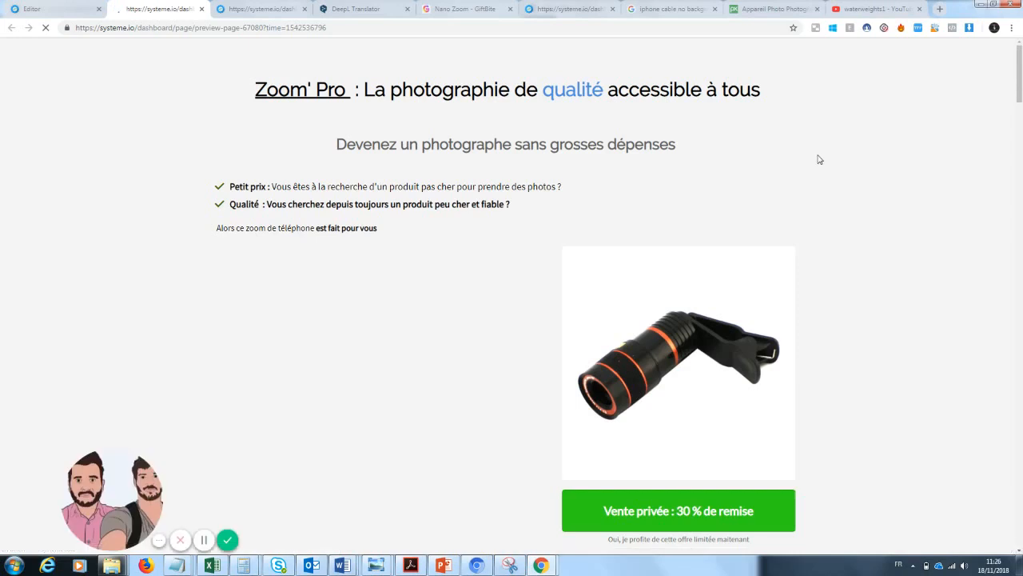
{"action": "mouse_move", "coordinate": [1021, 83]}
{"action": "left_mouse_down"}
{"action": "mouse_move", "coordinate": [1018, 272]}
{"action": "mouse_move", "coordinate": [1020, 85]}
{"action": "left_mouse_up"}
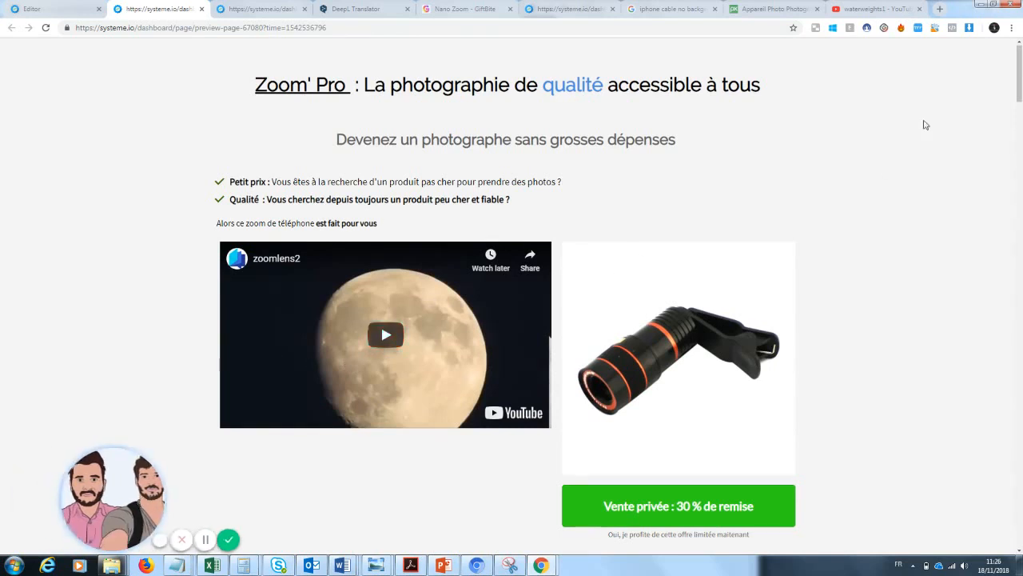
{"action": "scroll", "coordinate": [1016, 88], "scroll_direction": "down", "scroll_amount": 1}
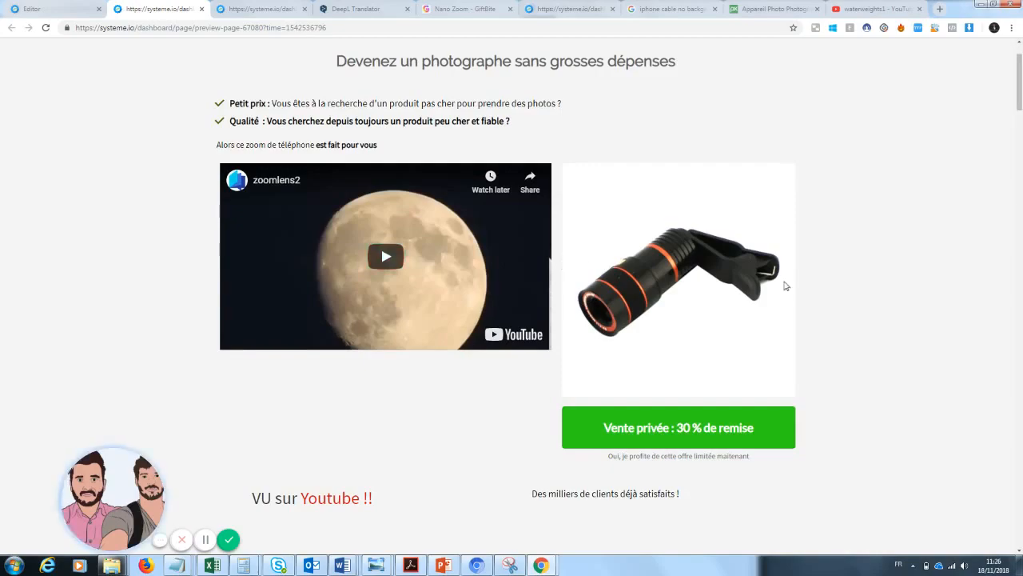
{"action": "left_click_drag", "start_coordinate": [1021, 97], "coordinate": [1021, 398]}
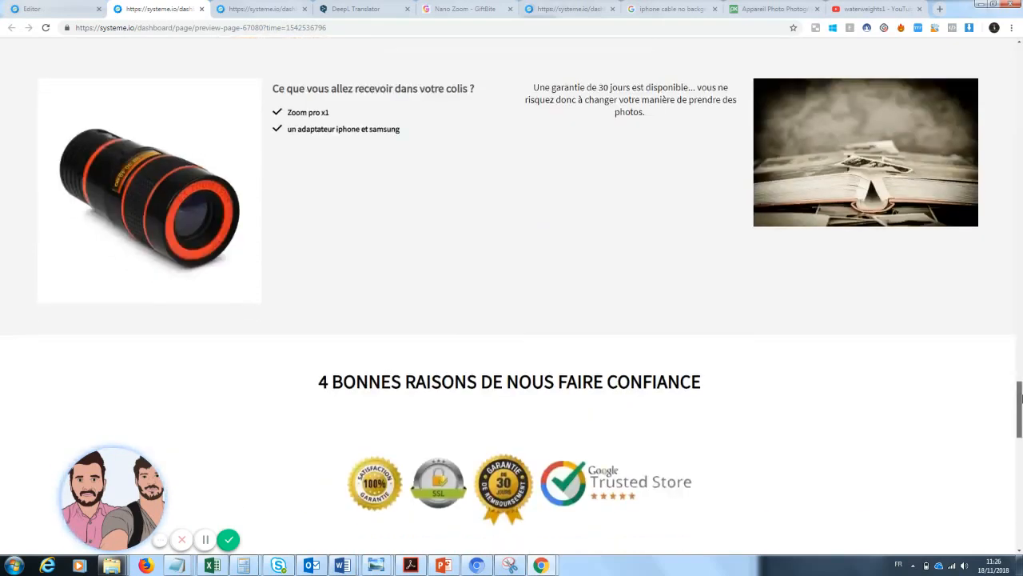
{"action": "left_click_drag", "start_coordinate": [1020, 398], "coordinate": [1021, 338]}
{"action": "left_click_drag", "start_coordinate": [1020, 377], "coordinate": [1020, 118]}
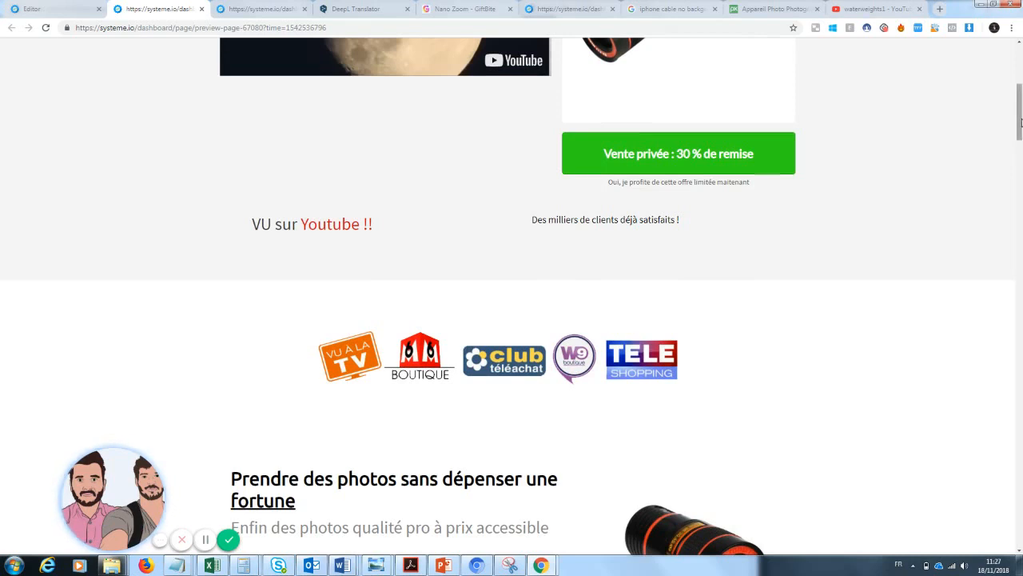